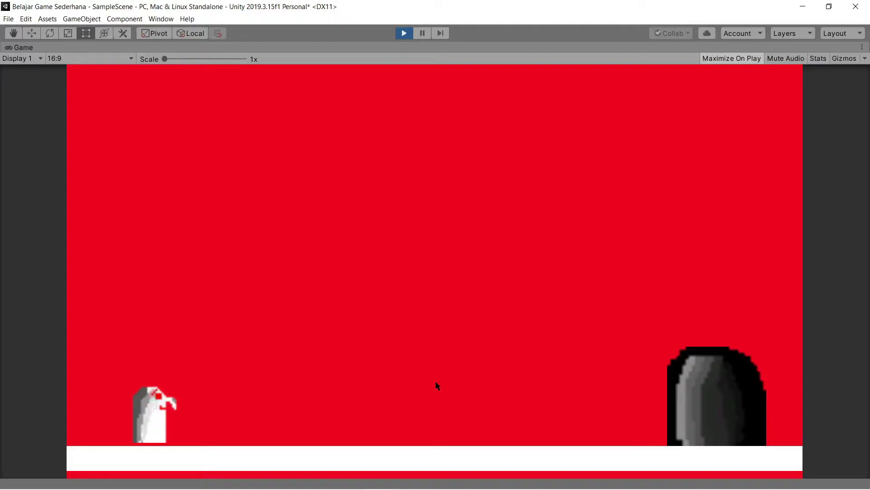
# Step: Steer the penguin right with the arrow keys and jumps until it enters the black cave goal
pyautogui.press('Right')
pyautogui.press('Left')
pyautogui.press('space')
pyautogui.press('Right')
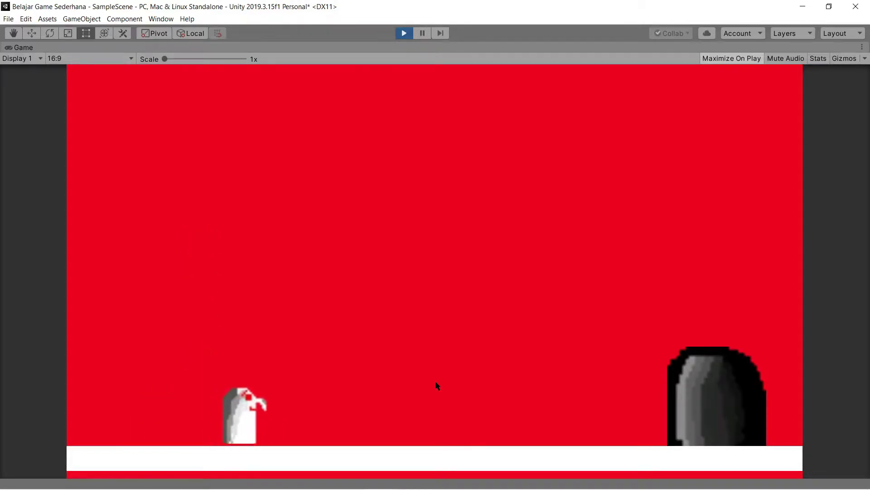
pyautogui.press('space')
pyautogui.press('Left')
pyautogui.press('space')
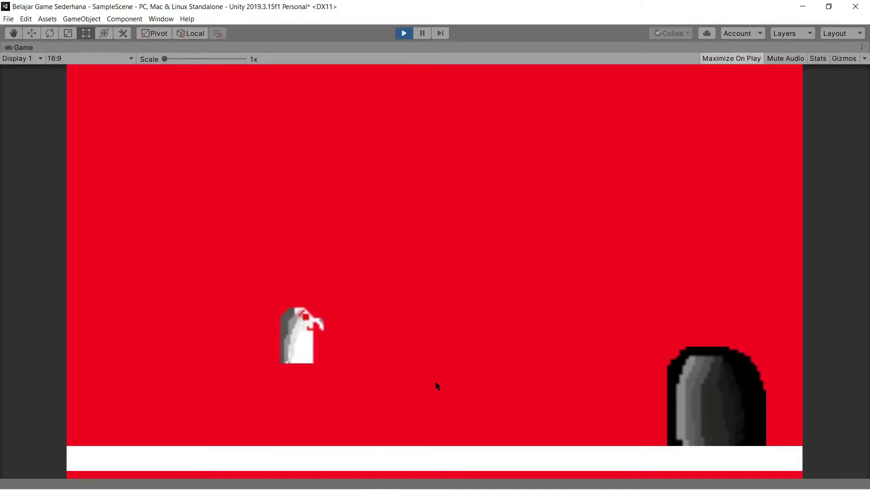
pyautogui.press('Right')
pyautogui.press('Left')
pyautogui.press('Right')
pyautogui.press('space')
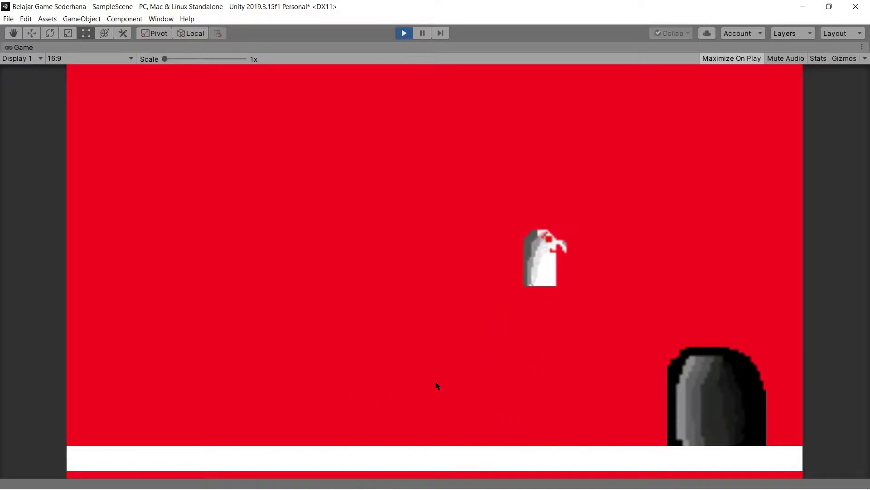
pyautogui.press('Right')
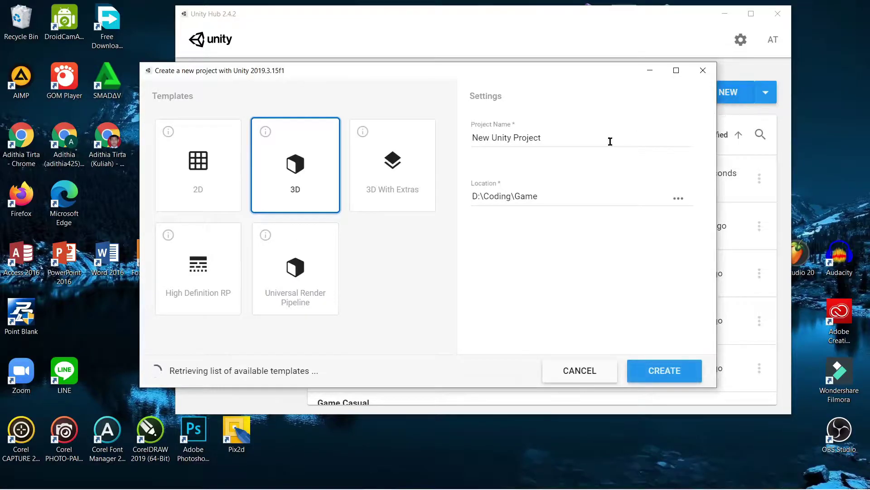
# Step: Create a new 2D-template project named 'Belajar Game Sederhana'
pyautogui.moveTo(611, 140); pyautogui.dragTo(456, 135)
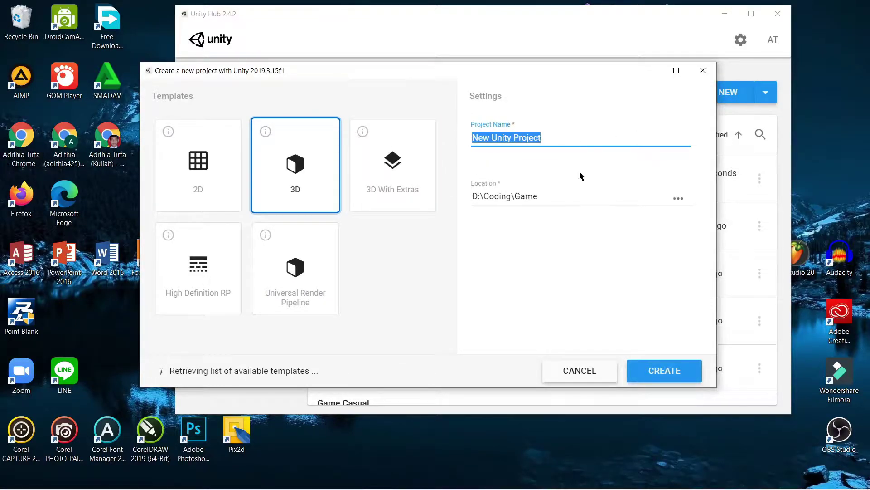
pyautogui.moveTo(547, 75); pyautogui.dragTo(612, 81)
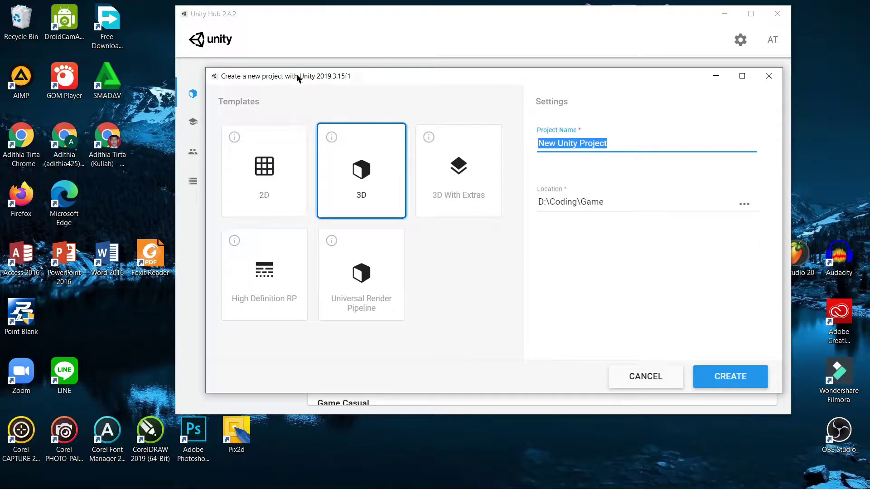
pyautogui.click(264, 167)
pyautogui.click(615, 146)
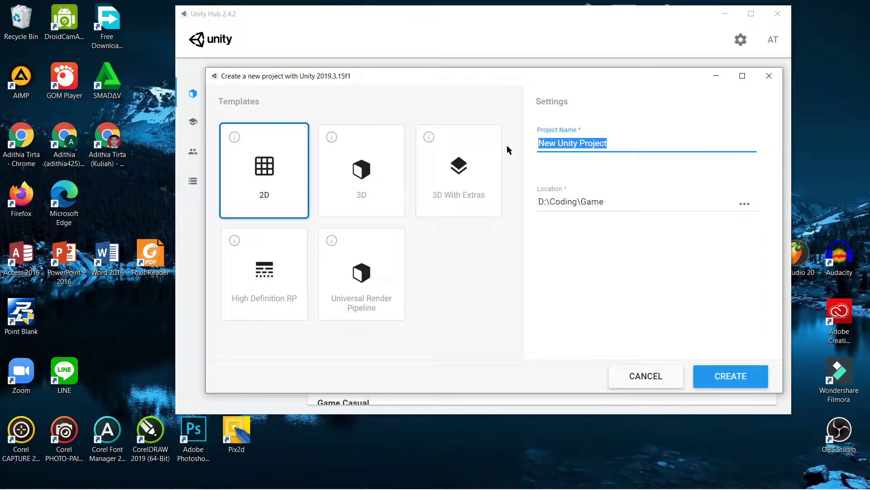
pyautogui.write('Belajar ')
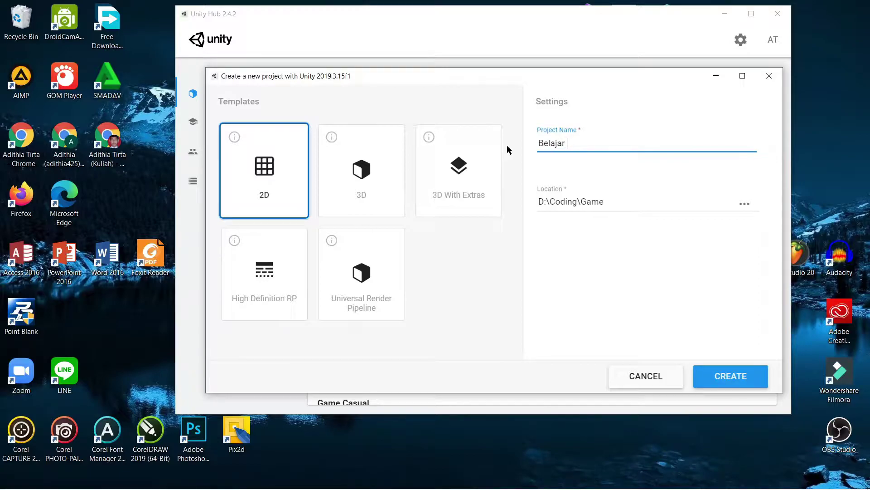
pyautogui.write('Game Sim')
pyautogui.press('BackSpace')
pyautogui.press('BackSpace')
pyautogui.write('ederhan')
pyautogui.write('a')
pyautogui.click(730, 377)
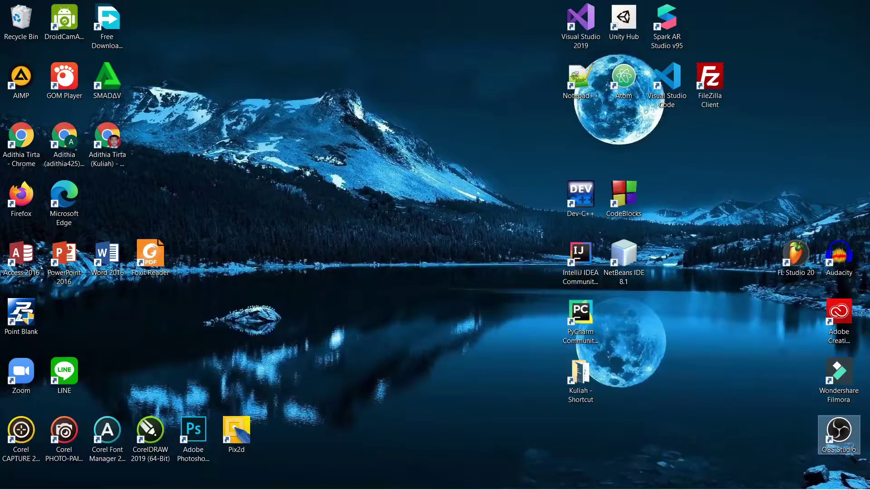
# Step: Maximize Piskel and undo the black stroke drawn along the bottom
pyautogui.click(354, 484)
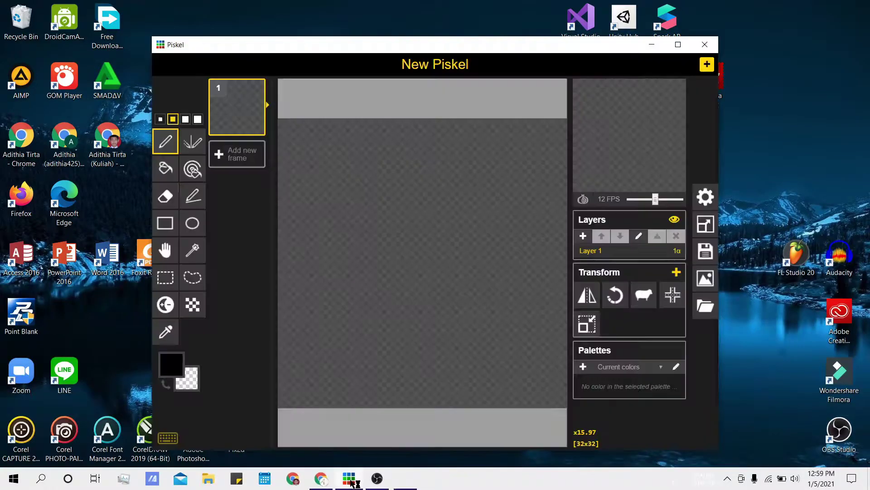
pyautogui.click(678, 44)
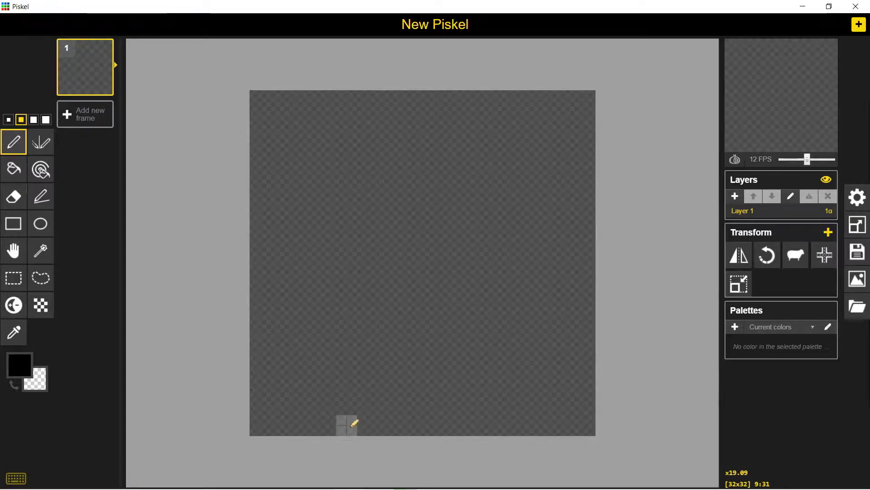
pyautogui.moveTo(350, 423); pyautogui.dragTo(379, 422)
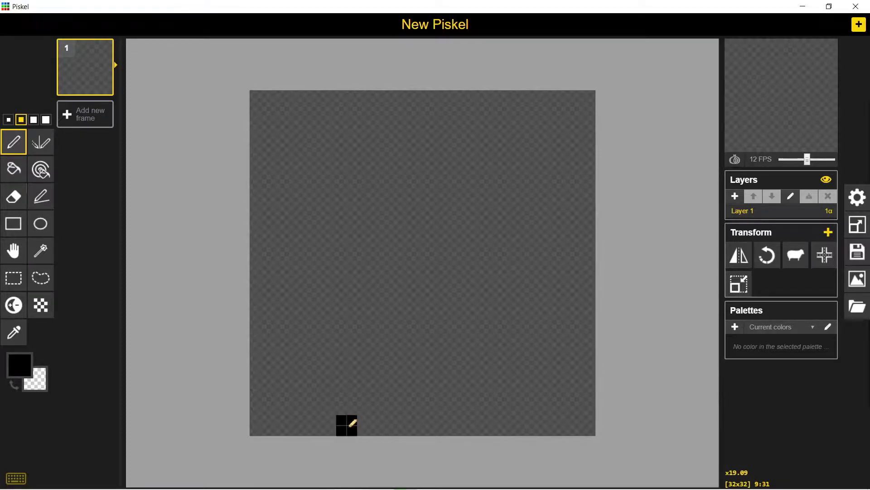
pyautogui.hotkey('ctrl', 'z')
pyautogui.hotkey('ctrl', 'z')
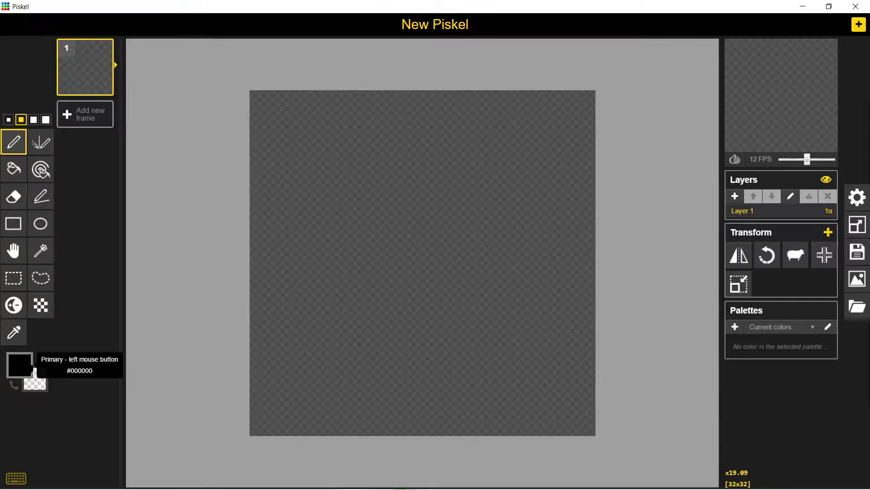
# Step: With white as the primary colour, draw the bottom line and tall left side of the outline
pyautogui.click(19, 364)
pyautogui.moveTo(65, 394); pyautogui.dragTo(38, 387)
pyautogui.click(82, 357)
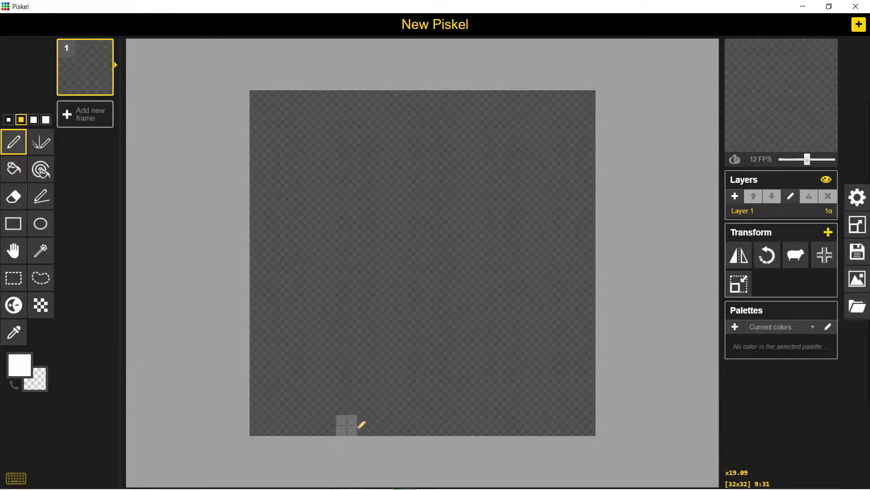
pyautogui.moveTo(354, 425); pyautogui.dragTo(503, 425)
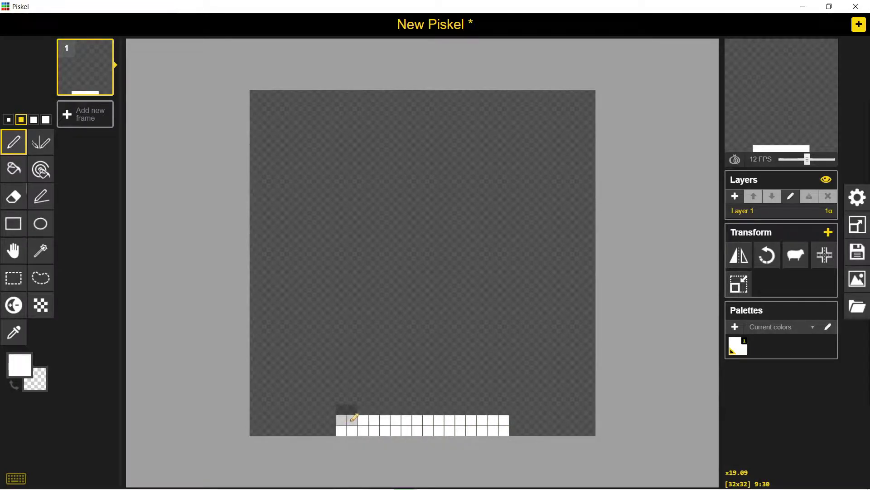
pyautogui.moveTo(354, 418)
pyautogui.mouseDown()
pyautogui.moveTo(362, 369)
pyautogui.moveTo(355, 224)
pyautogui.moveTo(385, 164)
pyautogui.moveTo(472, 169)
pyautogui.moveTo(499, 202)
pyautogui.mouseUp()
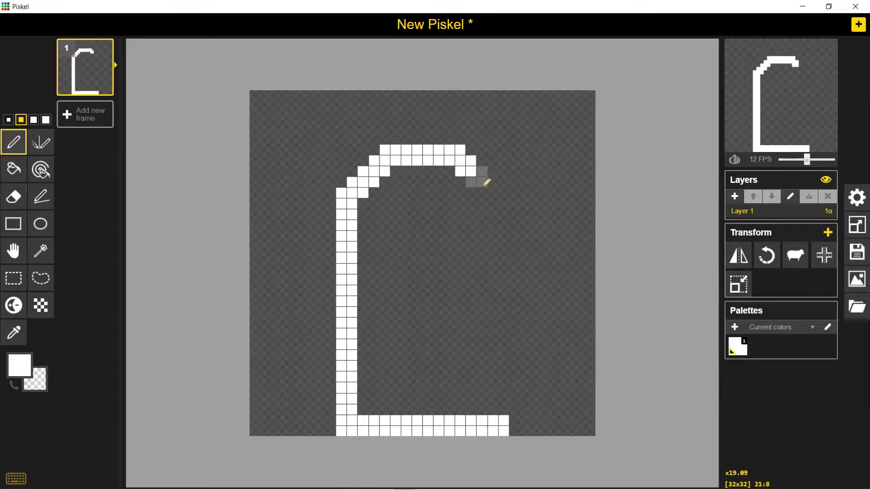
# Step: Close the outline's right side and fill the shape with white
pyautogui.moveTo(504, 427); pyautogui.dragTo(503, 209)
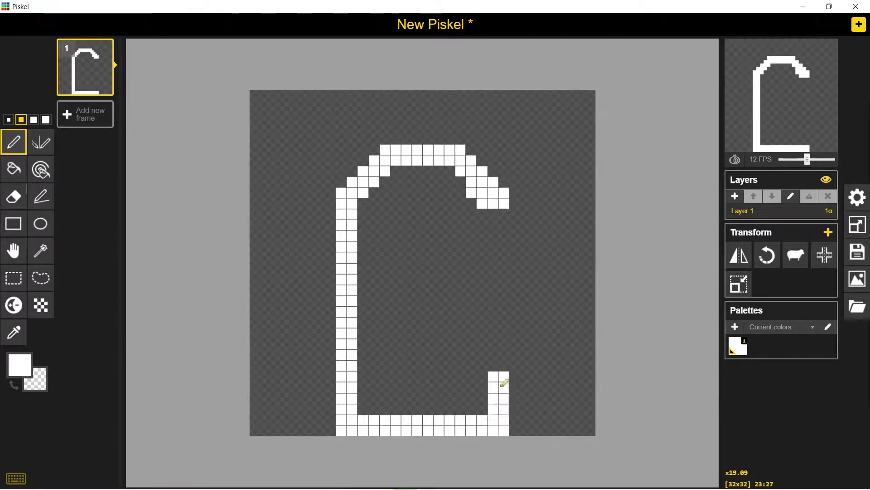
pyautogui.click(17, 157)
pyautogui.click(14, 141)
pyautogui.click(9, 119)
# Step: Shade the shape with light, mid and dark grey pen strokes
pyautogui.click(19, 365)
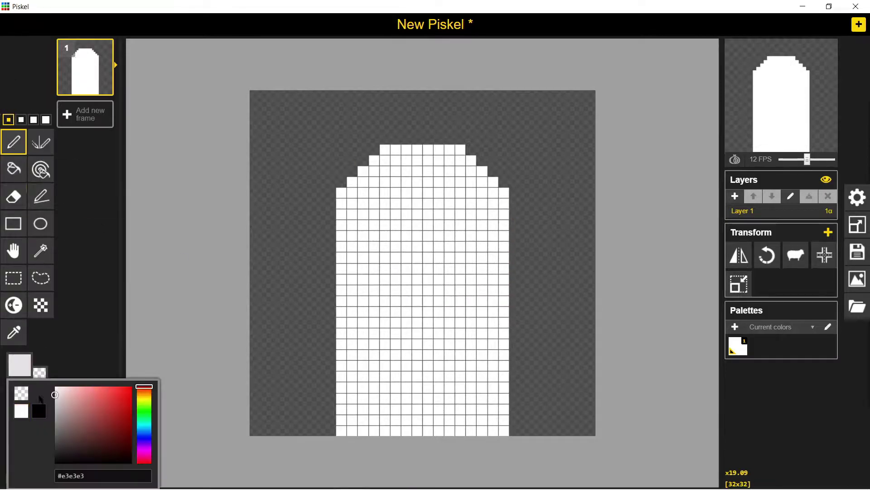
pyautogui.click(57, 385)
pyautogui.moveTo(344, 194)
pyautogui.mouseDown()
pyautogui.moveTo(459, 185)
pyautogui.moveTo(376, 421)
pyautogui.mouseUp()
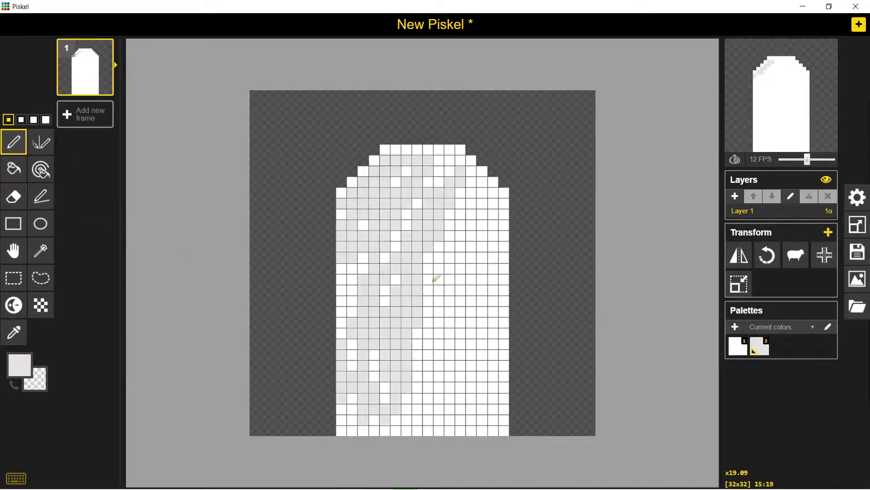
pyautogui.click(19, 365)
pyautogui.click(58, 431)
pyautogui.moveTo(447, 158)
pyautogui.mouseDown()
pyautogui.moveTo(363, 430)
pyautogui.moveTo(418, 196)
pyautogui.moveTo(354, 344)
pyautogui.mouseUp()
pyautogui.click(19, 365)
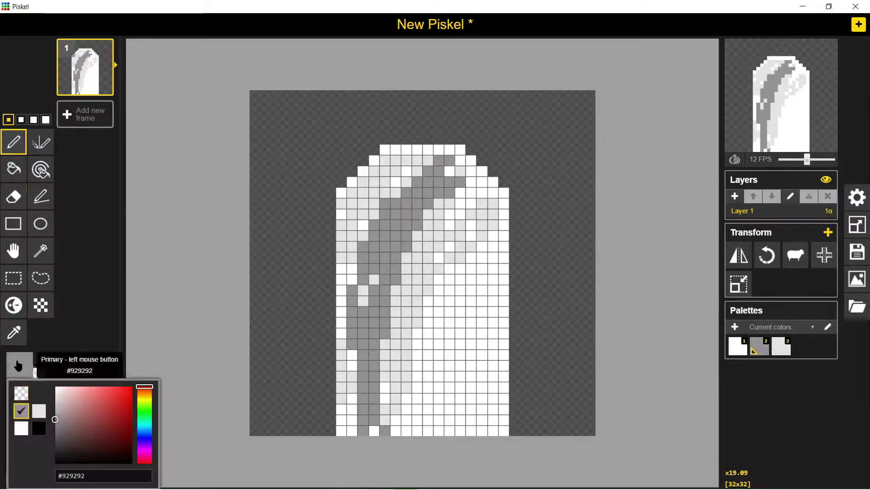
pyautogui.click(54, 438)
pyautogui.click(33, 119)
pyautogui.moveTo(433, 156)
pyautogui.mouseDown()
pyautogui.moveTo(370, 200)
pyautogui.moveTo(359, 230)
pyautogui.moveTo(349, 295)
pyautogui.moveTo(349, 431)
pyautogui.mouseUp()
pyautogui.click(20, 119)
# Step: Draw a white hook on the shape's right with a pixel below it and grey inside
pyautogui.click(20, 365)
pyautogui.click(39, 428)
pyautogui.click(8, 120)
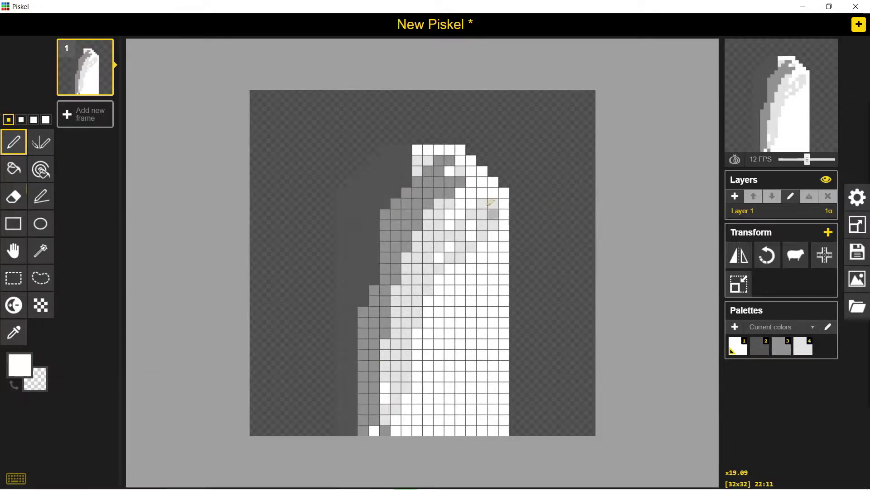
pyautogui.moveTo(490, 199)
pyautogui.mouseDown()
pyautogui.moveTo(551, 199)
pyautogui.moveTo(558, 247)
pyautogui.moveTo(547, 235)
pyautogui.mouseUp()
pyautogui.click(557, 257)
pyautogui.click(19, 365)
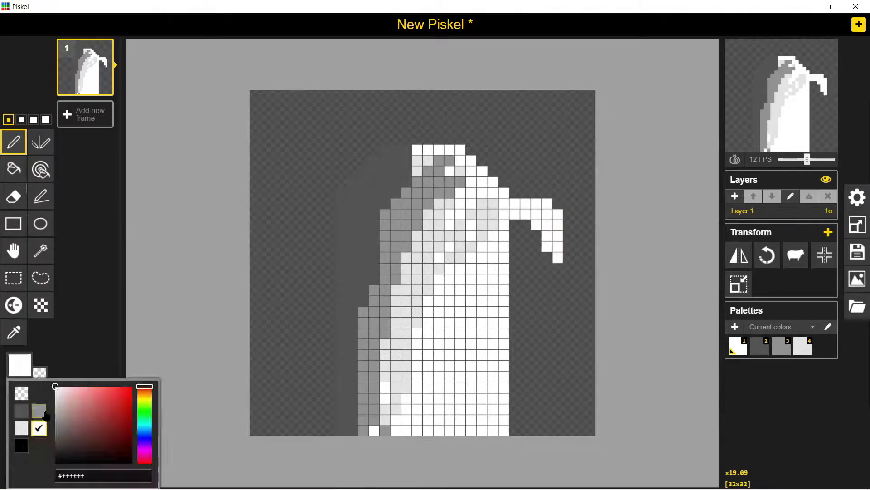
pyautogui.click(39, 410)
pyautogui.moveTo(547, 203); pyautogui.dragTo(558, 224)
# Step: Paint red pixel patches near the head and an L shape lower down
pyautogui.click(20, 365)
pyautogui.click(133, 387)
pyautogui.moveTo(487, 190)
pyautogui.mouseDown()
pyautogui.moveTo(460, 181)
pyautogui.moveTo(482, 204)
pyautogui.mouseUp()
pyautogui.moveTo(460, 160); pyautogui.dragTo(449, 171)
pyautogui.click(439, 182)
pyautogui.moveTo(482, 247); pyautogui.dragTo(503, 257)
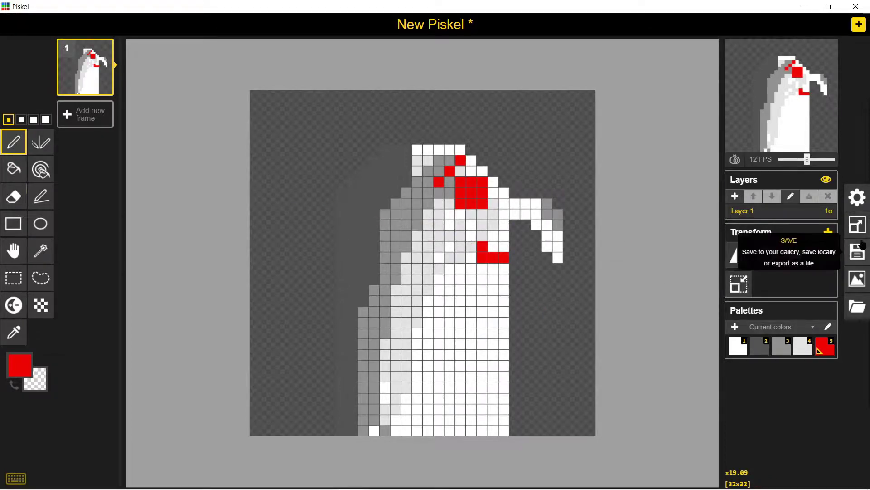
# Step: Export the sprite as PNG 'Squid' into D:\Gambar\Player, then quit Piskel
pyautogui.click(864, 255)
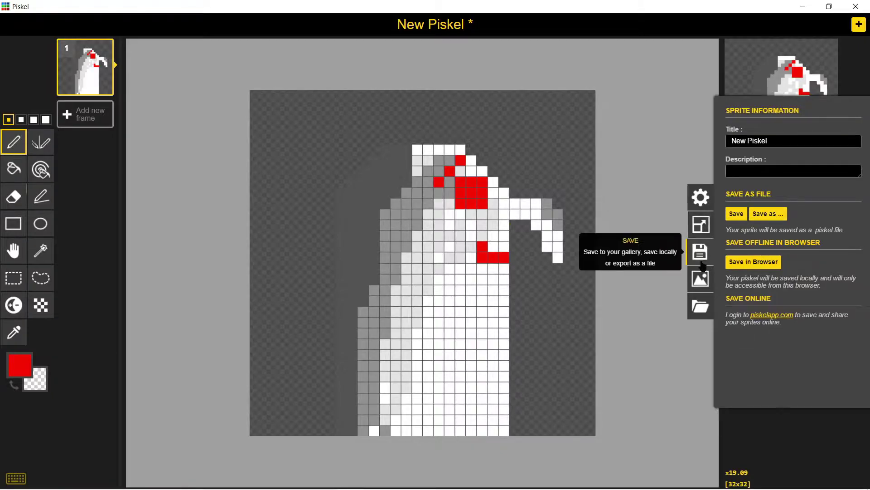
pyautogui.click(701, 278)
pyautogui.click(747, 217)
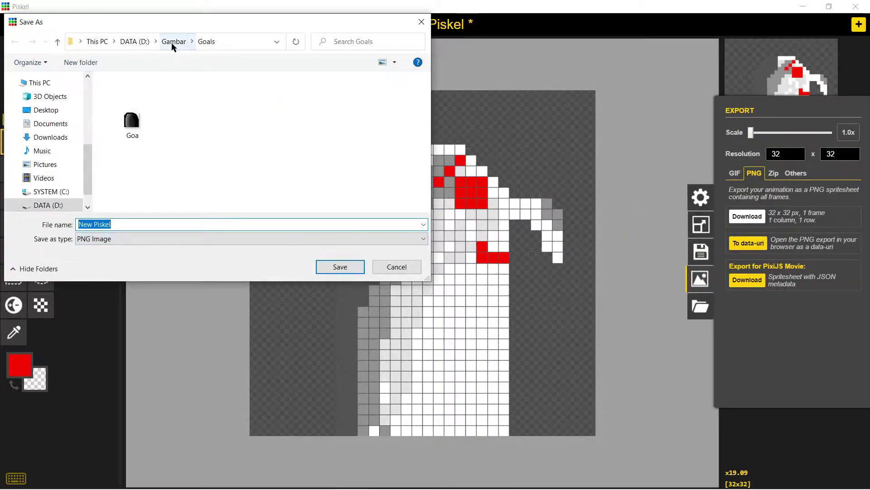
pyautogui.click(172, 42)
pyautogui.doubleClick(145, 145)
pyautogui.click(145, 220)
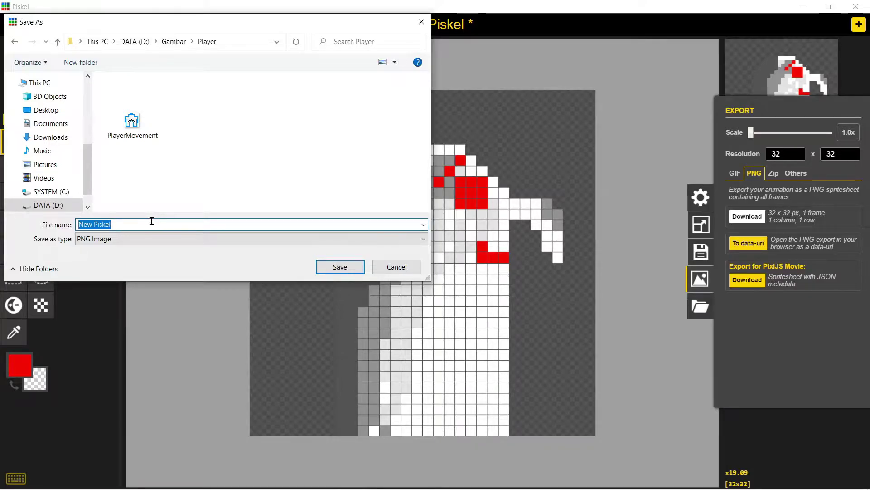
pyautogui.write('Squid')
pyautogui.press('Return')
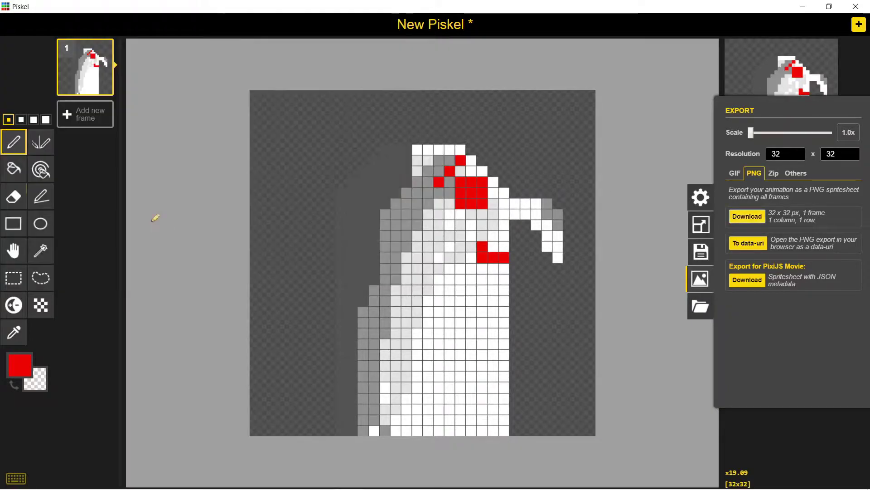
pyautogui.click(856, 6)
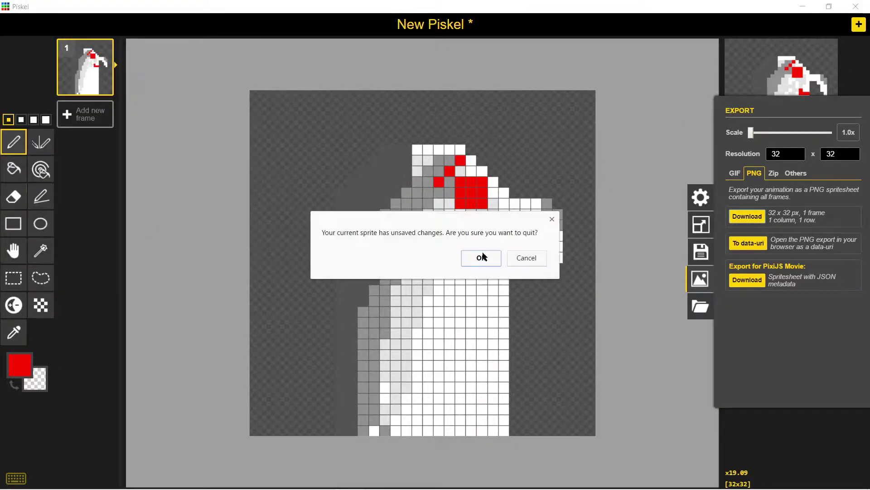
pyautogui.click(474, 261)
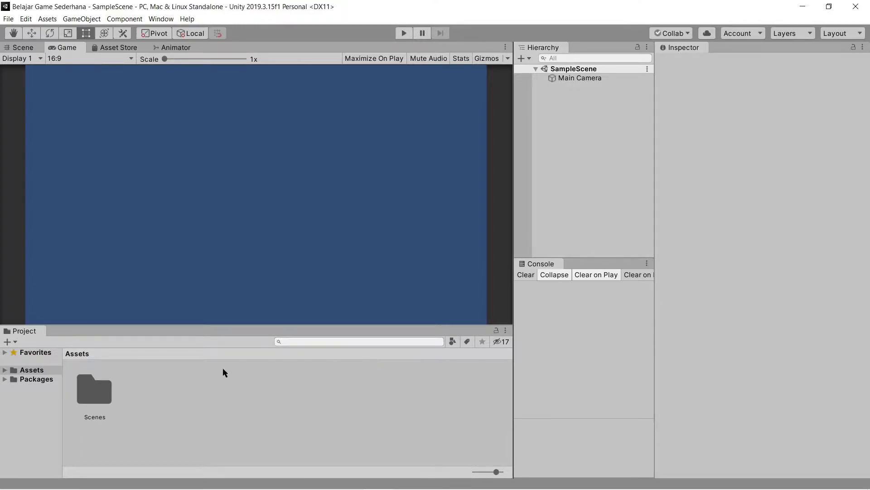
# Step: Create a new folder named Images in the project's Assets
pyautogui.rightClick(206, 393)
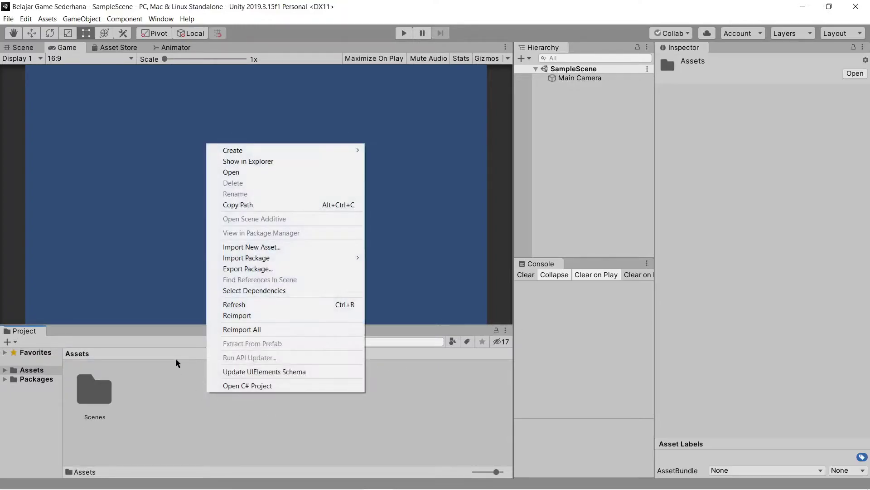
pyautogui.click(159, 387)
pyautogui.rightClick(162, 397)
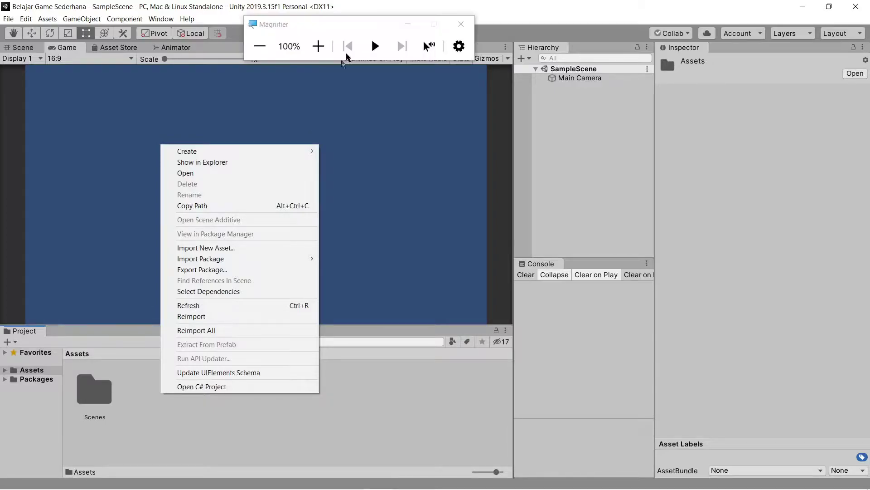
pyautogui.click(404, 18)
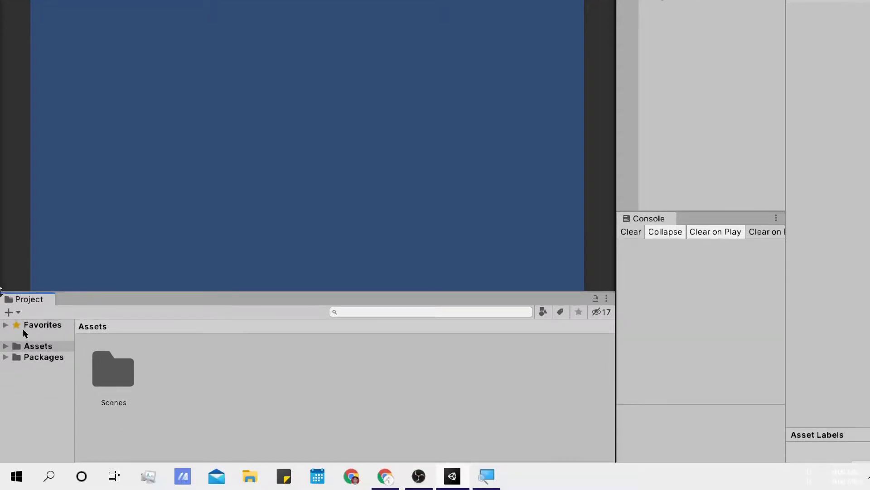
pyautogui.rightClick(268, 383)
pyautogui.moveTo(329, 105)
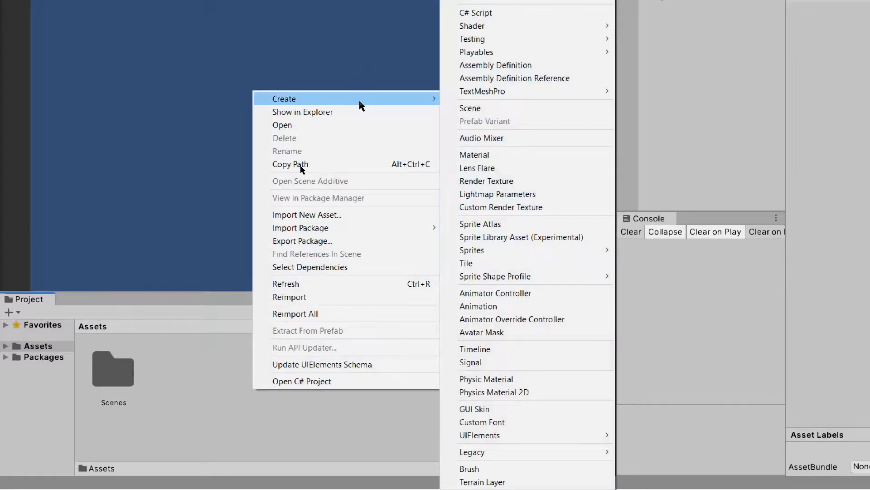
pyautogui.click(518, 30)
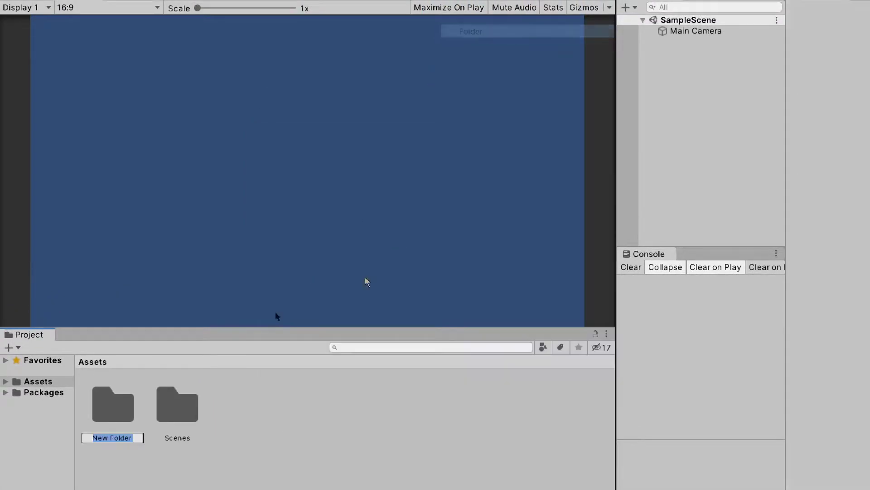
pyautogui.write('Images')
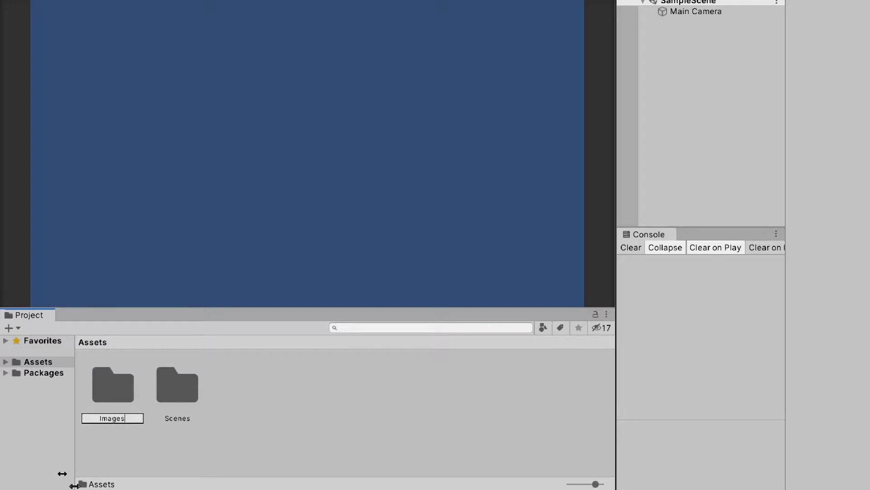
pyautogui.press('Return')
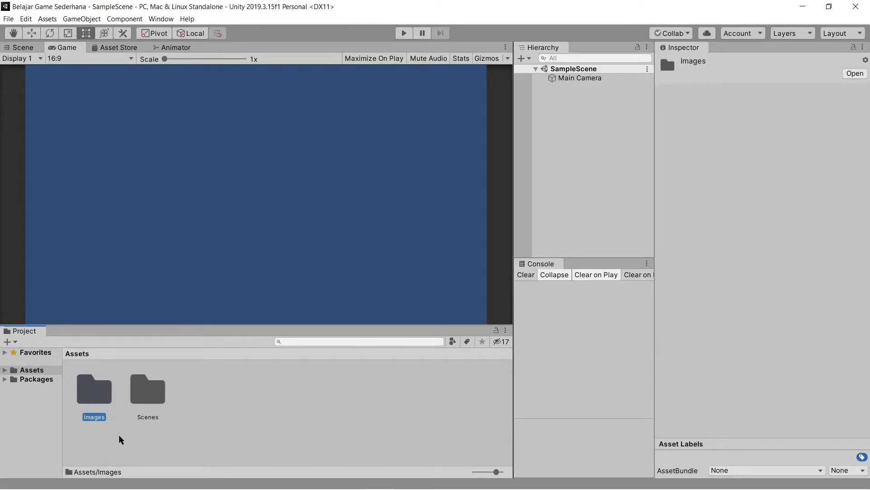
# Step: Close the magnifier and open the Images folder
pyautogui.press('super+plus')
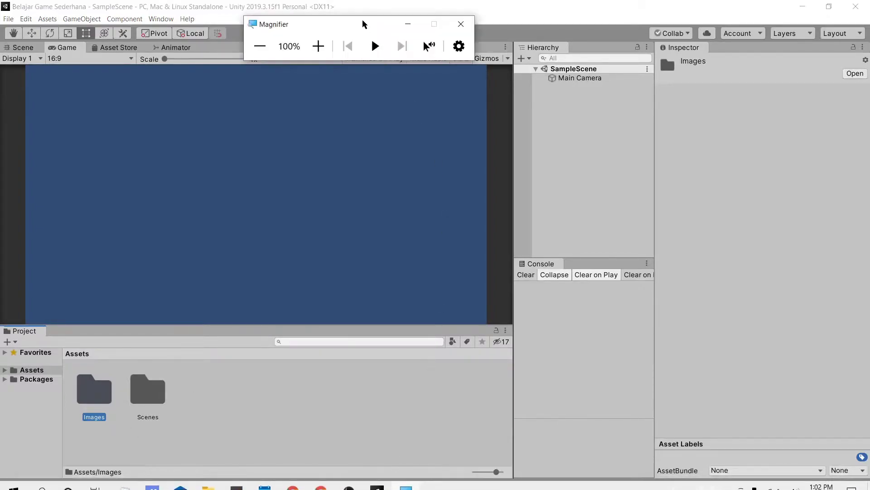
pyautogui.moveTo(364, 23); pyautogui.dragTo(270, 111)
pyautogui.click(281, 130)
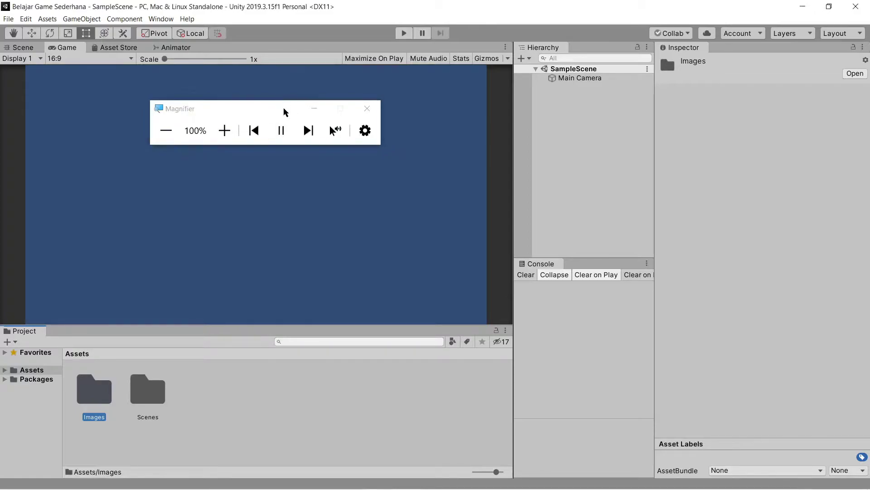
pyautogui.click(281, 131)
pyautogui.click(365, 112)
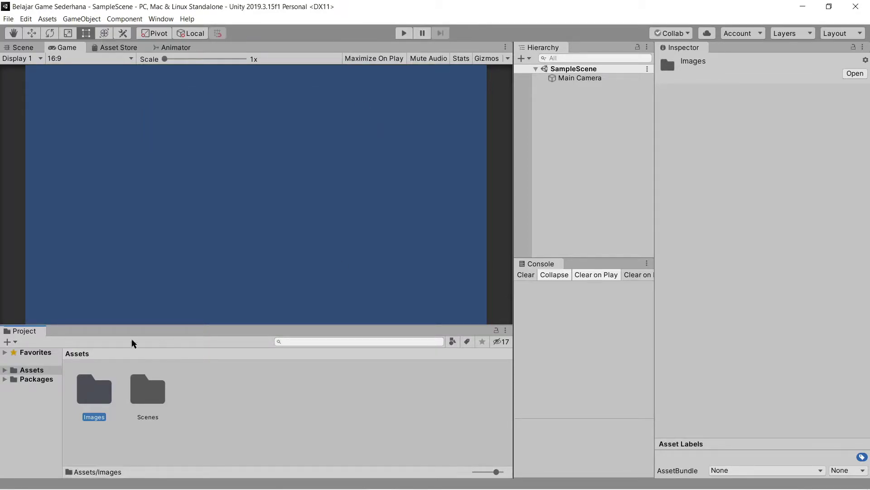
pyautogui.click(182, 445)
pyautogui.doubleClick(104, 402)
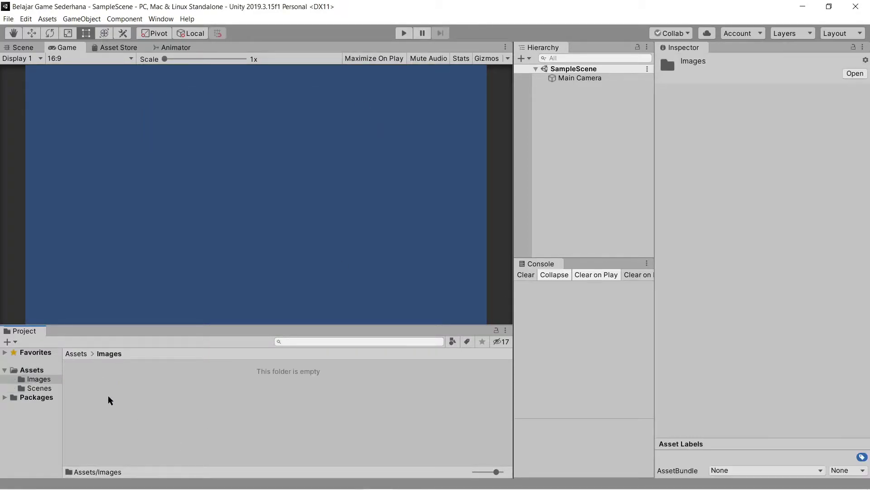
# Step: Import the Goa image from Gambar\Goals into Images
pyautogui.rightClick(155, 375)
pyautogui.click(191, 256)
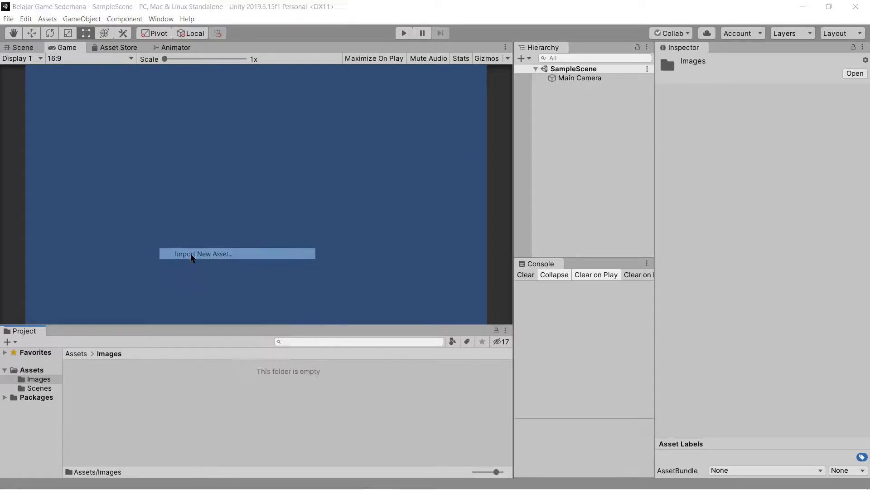
pyautogui.click(228, 77)
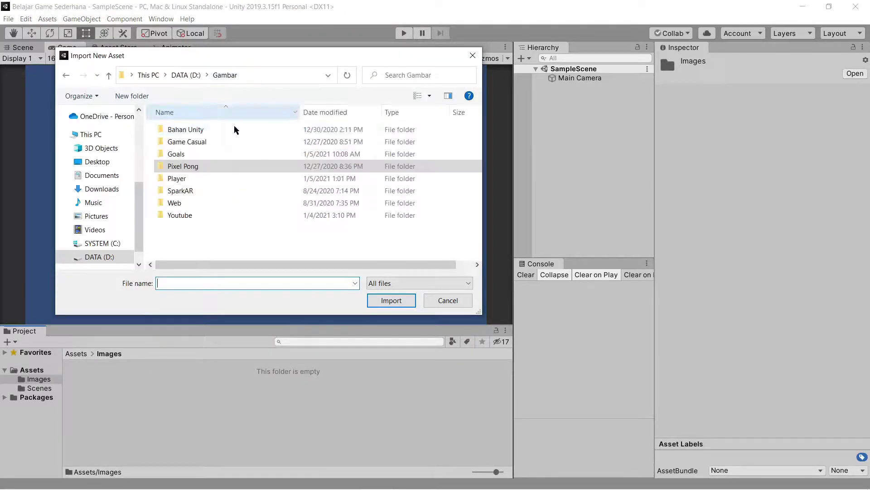
pyautogui.doubleClick(195, 158)
pyautogui.click(206, 136)
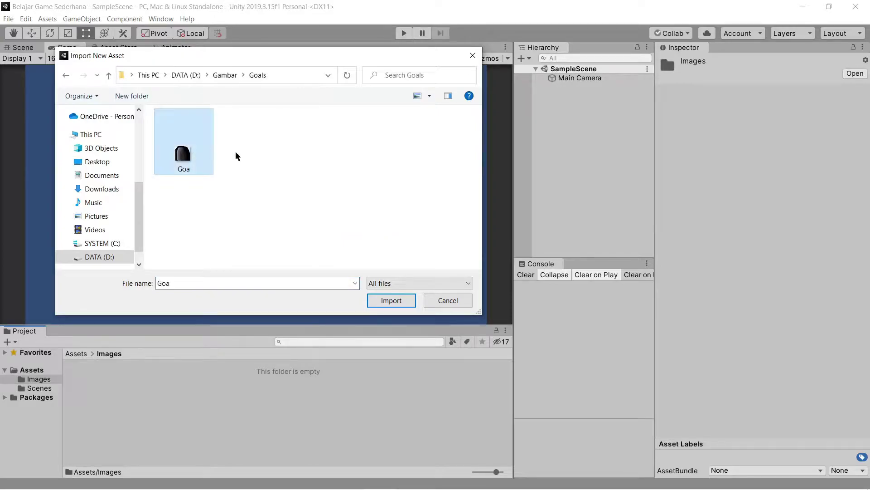
pyautogui.click(386, 299)
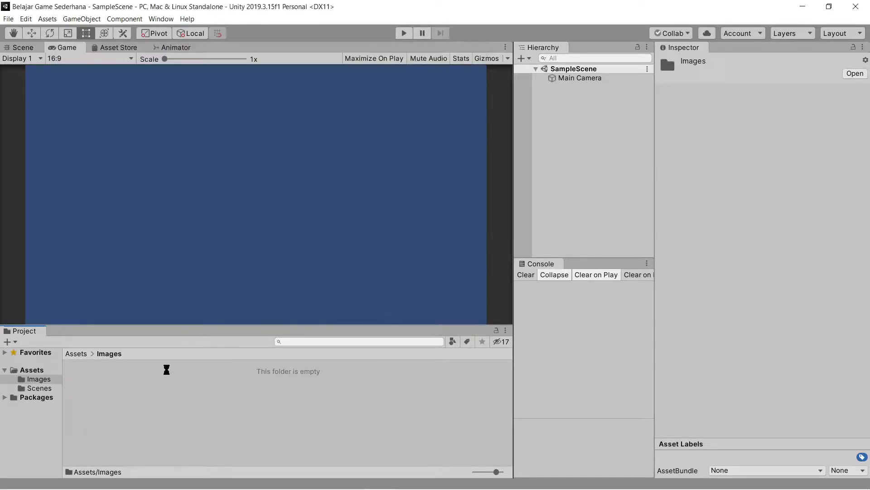
# Step: Import the Squid image from Gambar\Player into Images
pyautogui.rightClick(181, 408)
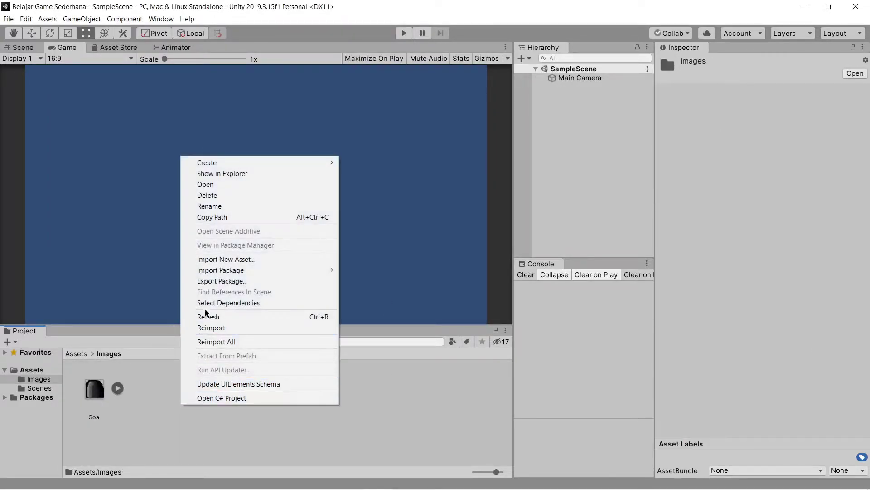
pyautogui.click(225, 256)
pyautogui.click(221, 76)
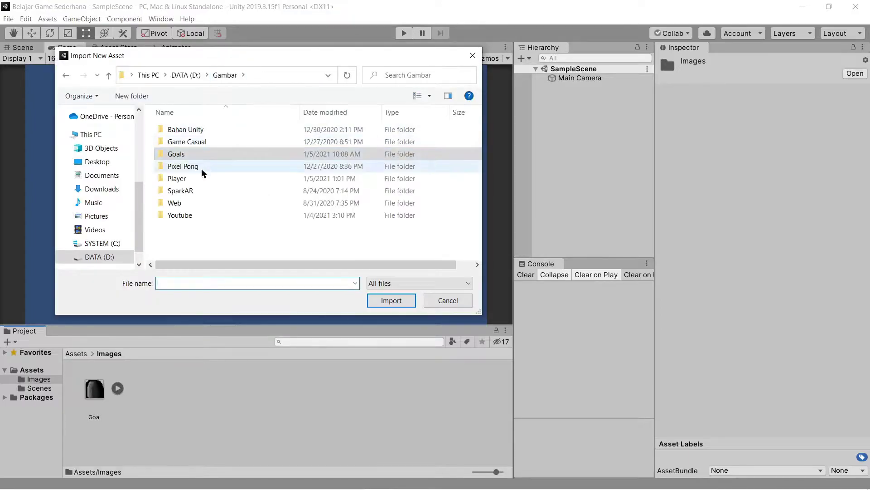
pyautogui.doubleClick(202, 176)
pyautogui.click(249, 156)
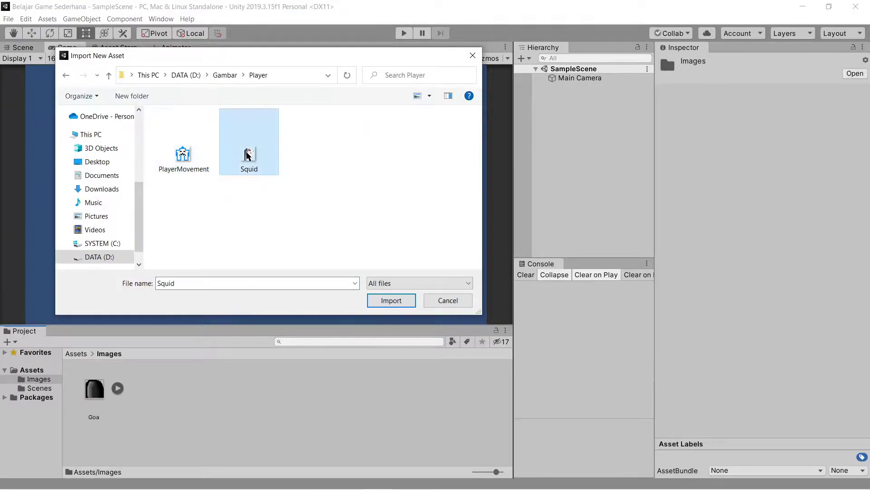
pyautogui.click(390, 300)
# Step: Inspect the Goa and Squid sprites' import settings
pyautogui.click(234, 413)
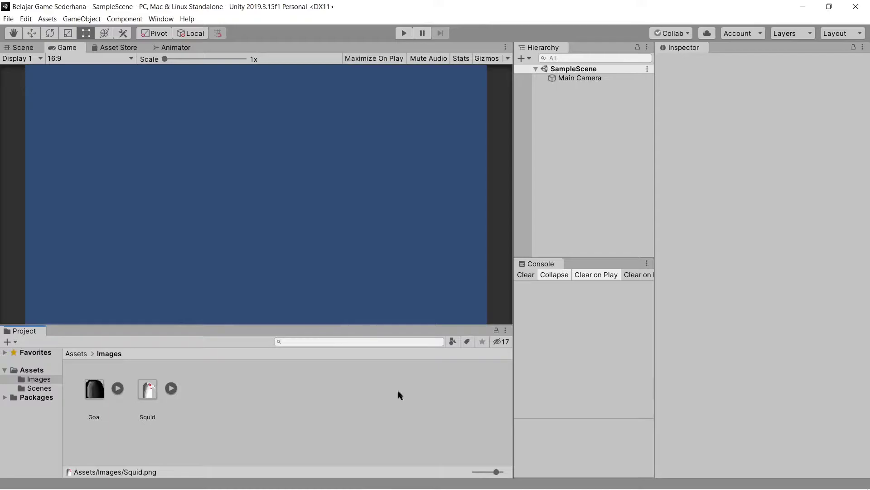
pyautogui.click(142, 388)
pyautogui.click(101, 395)
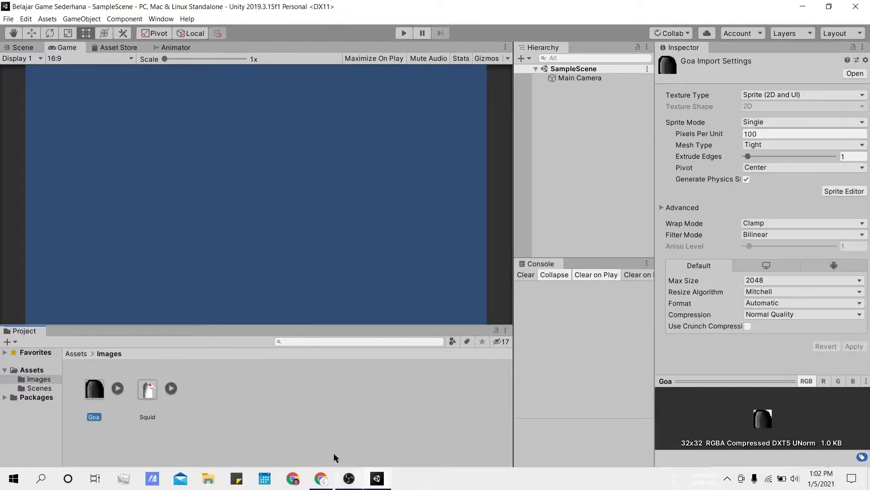
pyautogui.click(147, 391)
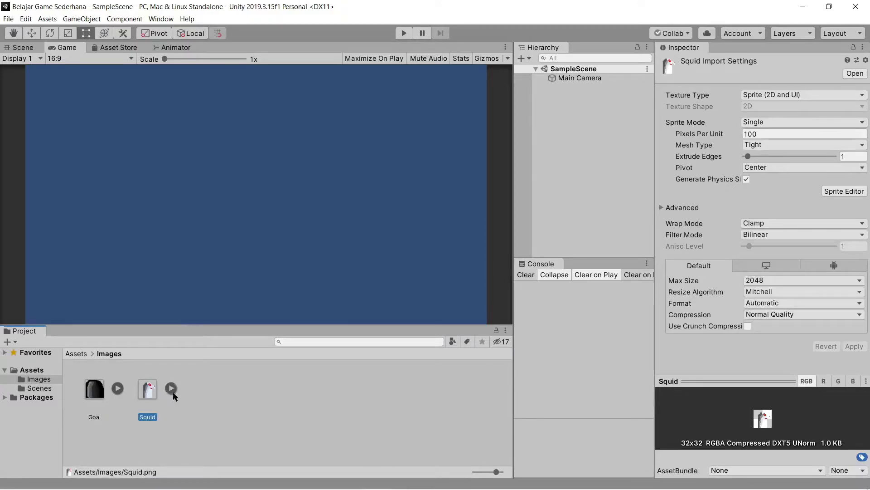
pyautogui.click(39, 44)
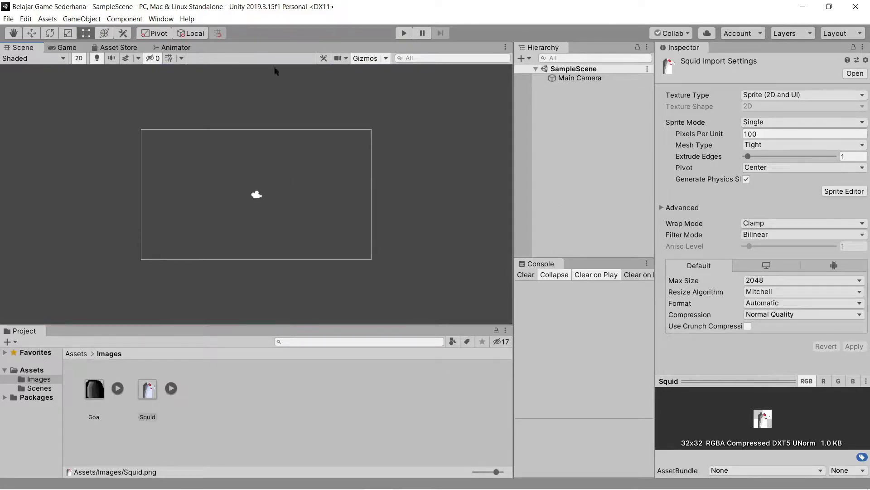
pyautogui.click(433, 327)
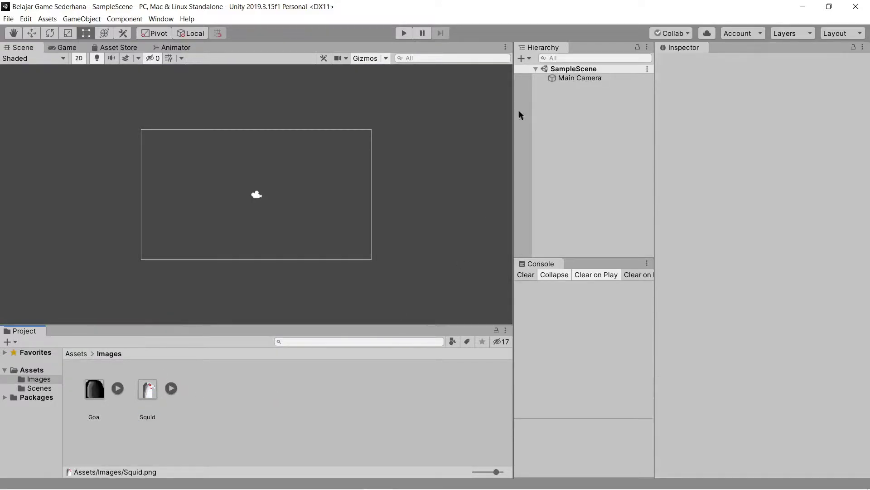
pyautogui.click(568, 78)
pyautogui.click(578, 117)
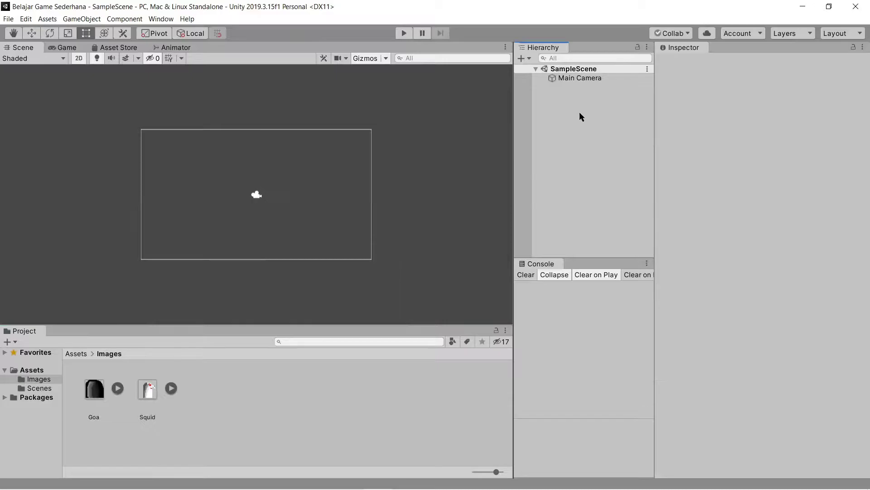
pyautogui.click(577, 84)
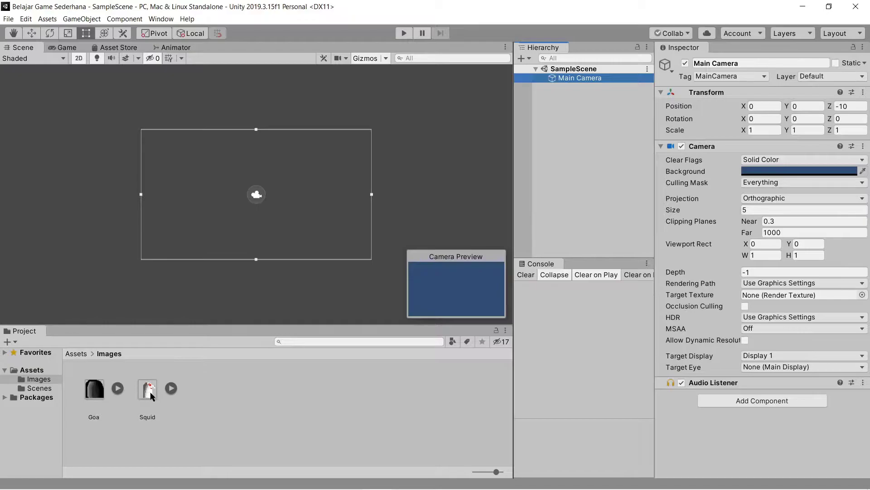
pyautogui.moveTo(150, 393); pyautogui.dragTo(213, 224)
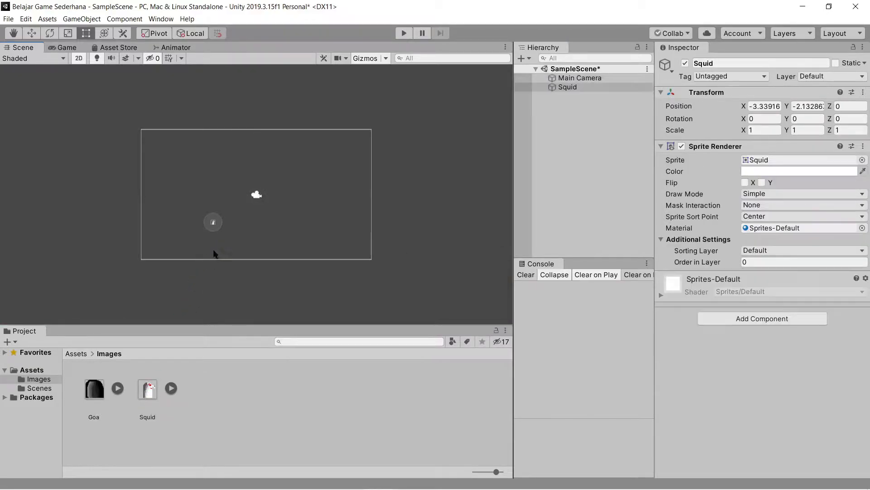
pyautogui.click(205, 224)
pyautogui.click(67, 47)
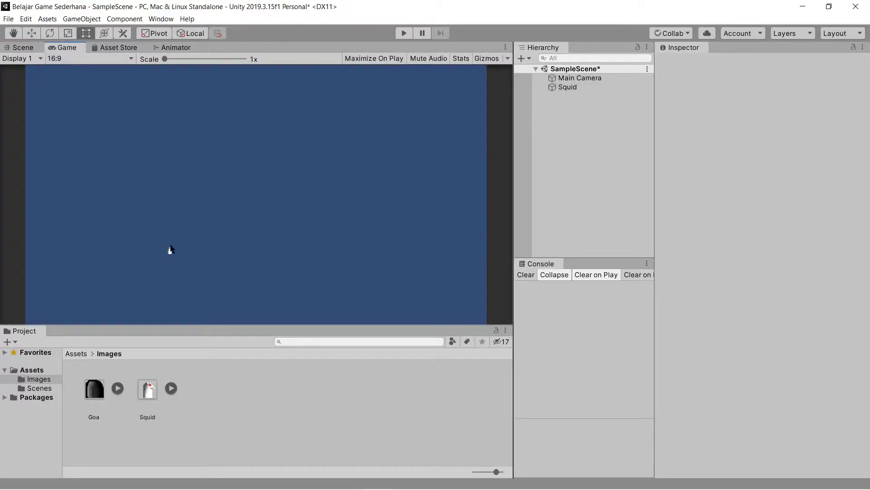
pyautogui.click(23, 47)
pyautogui.click(213, 222)
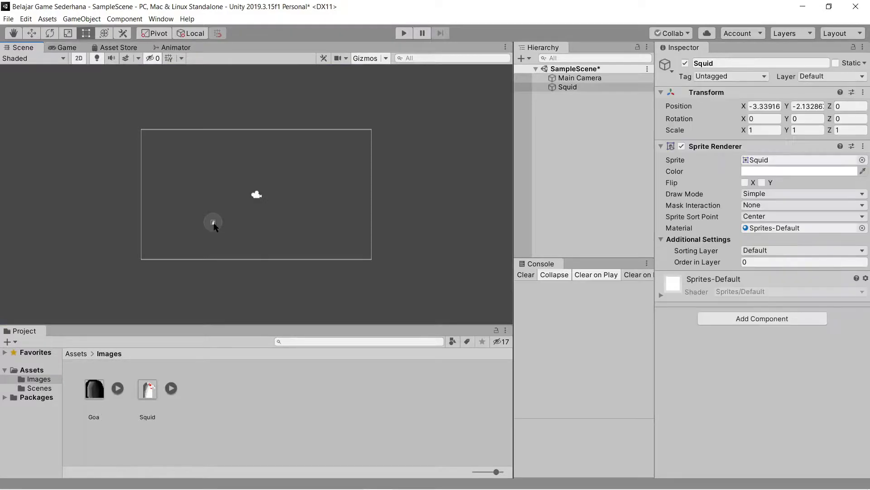
pyautogui.click(504, 133)
pyautogui.click(568, 86)
pyautogui.press('Delete')
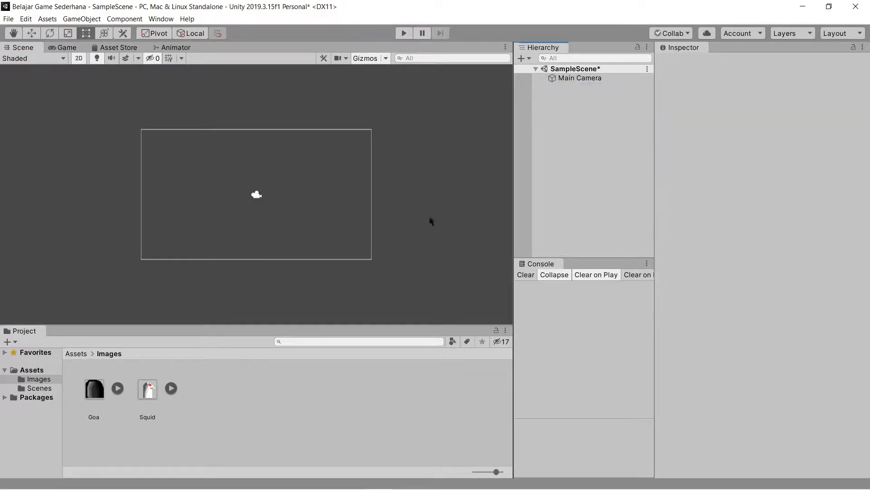
pyautogui.click(576, 78)
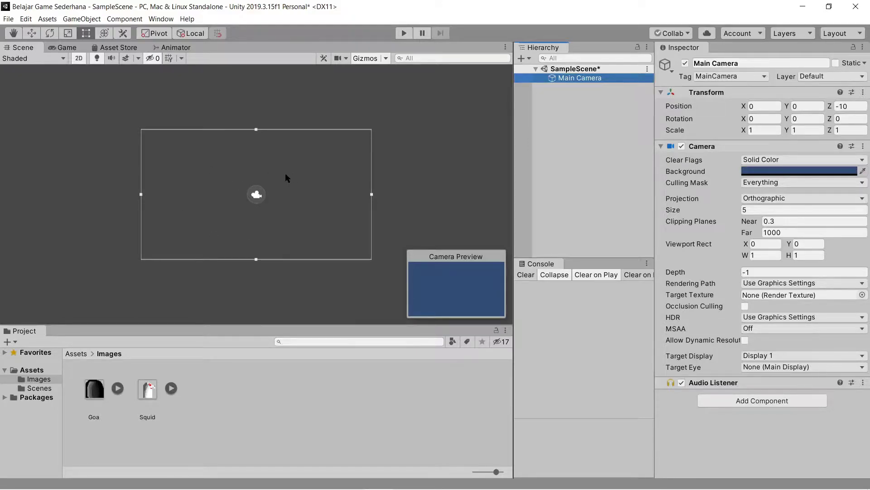
# Step: Magnify the screen and select the Main Camera to show its settings
pyautogui.press('super+plus')
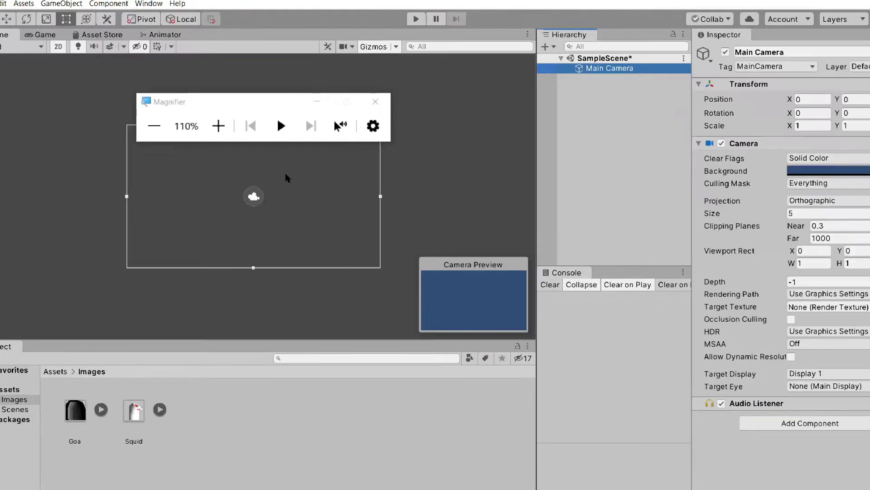
pyautogui.press('super+plus')
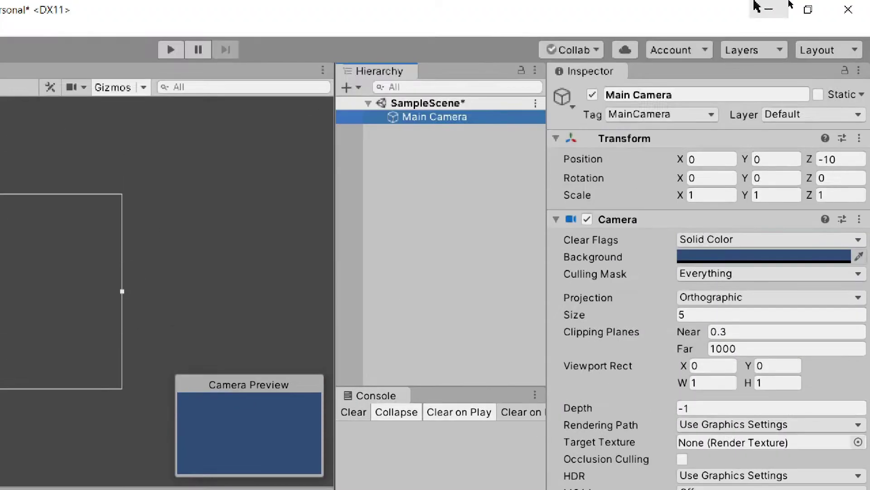
pyautogui.click(425, 171)
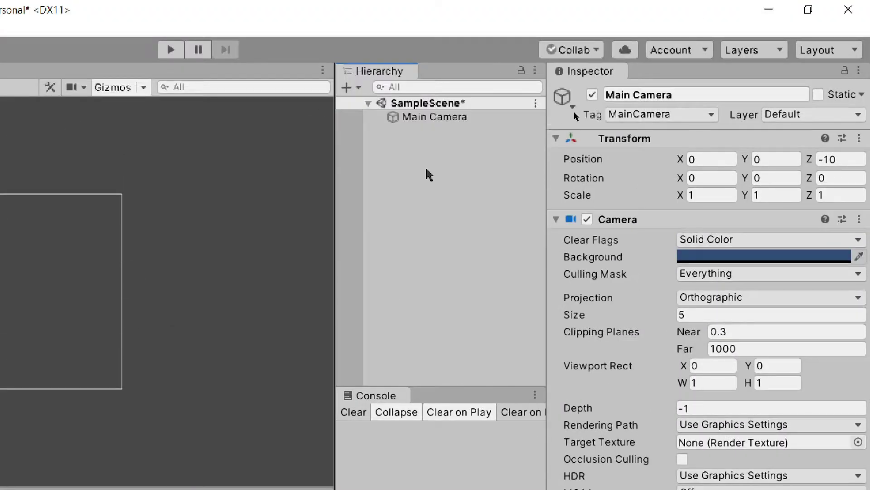
pyautogui.click(422, 118)
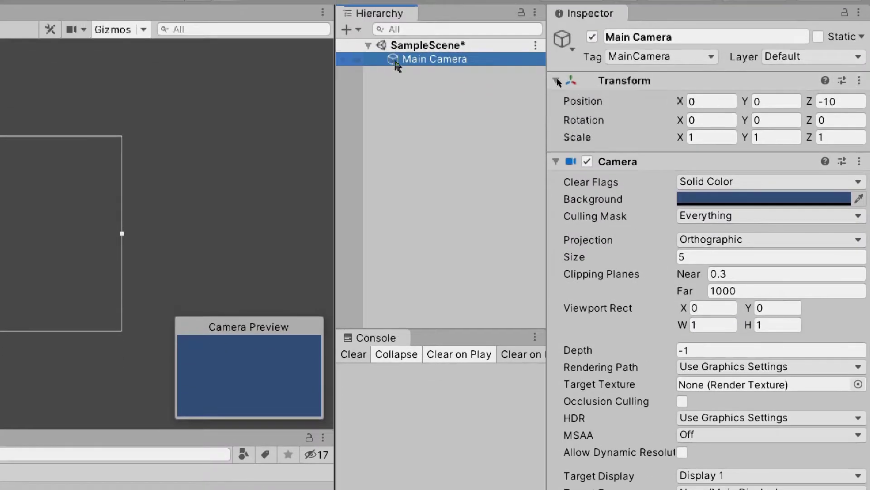
pyautogui.click(457, 98)
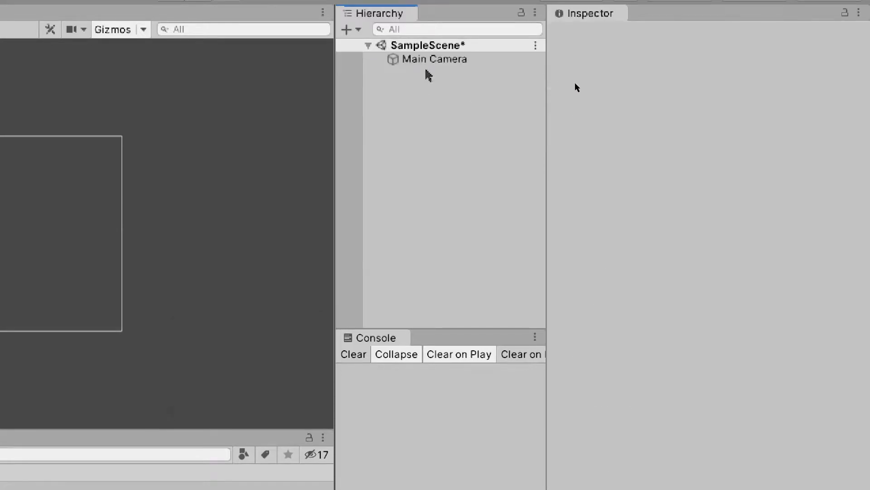
pyautogui.click(441, 62)
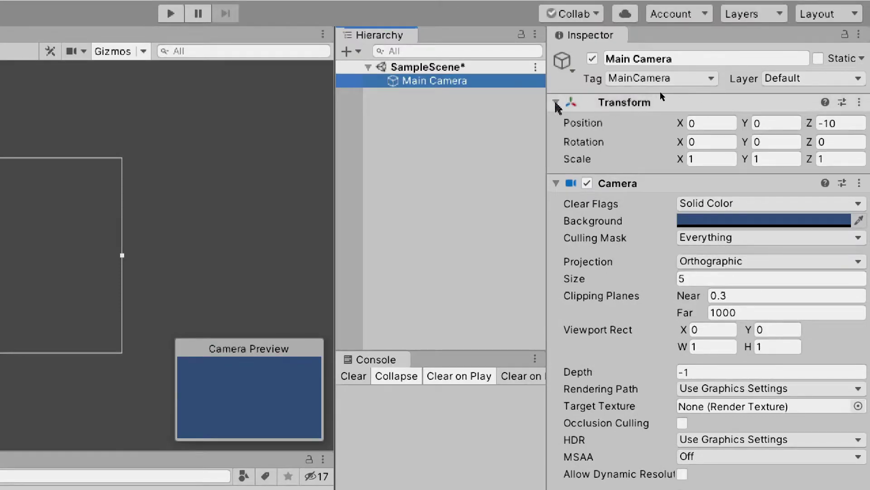
# Step: Collapse and re-expand Transform and Camera, then change the camera Size from 5 to 1
pyautogui.click(557, 102)
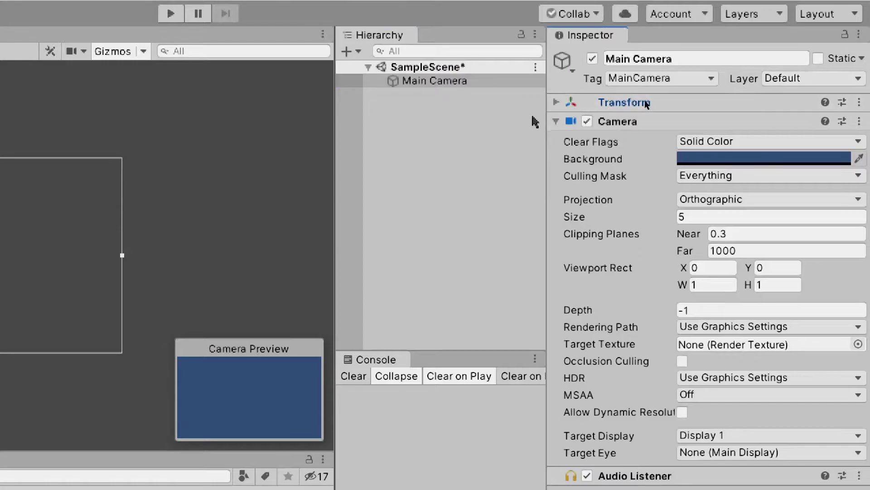
pyautogui.click(556, 122)
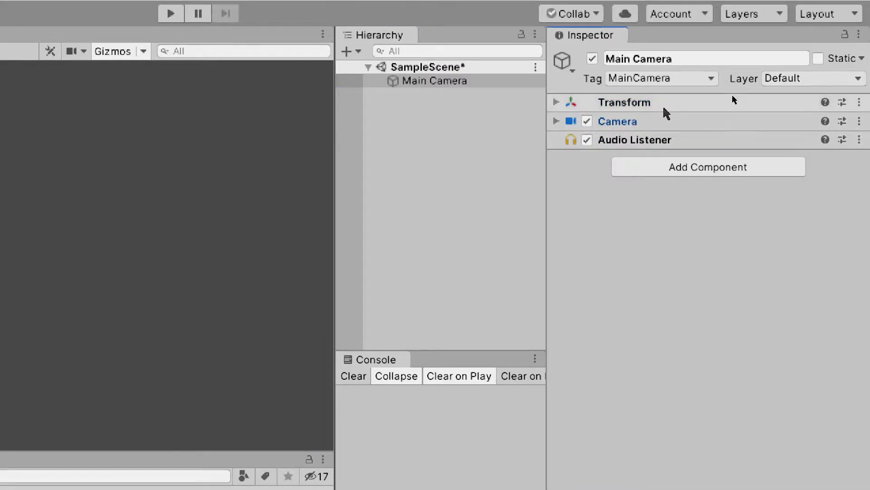
pyautogui.click(556, 102)
pyautogui.click(561, 183)
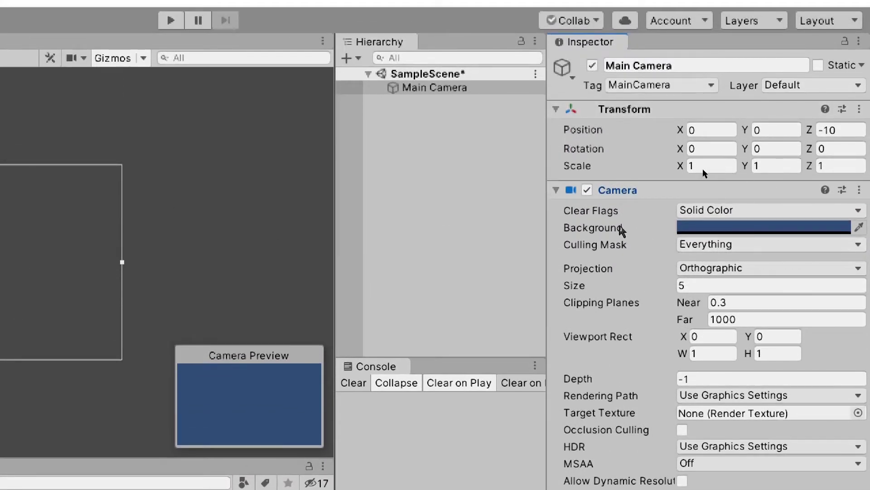
pyautogui.moveTo(641, 228)
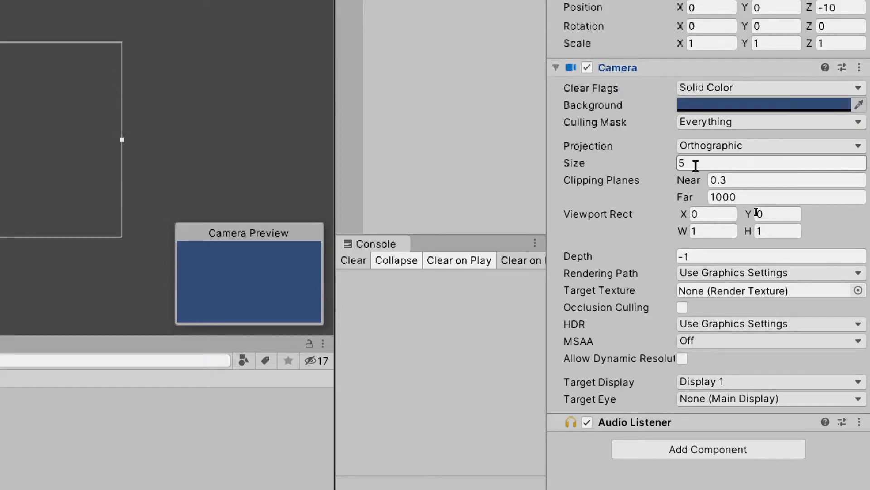
pyautogui.click(699, 164)
pyautogui.write('1')
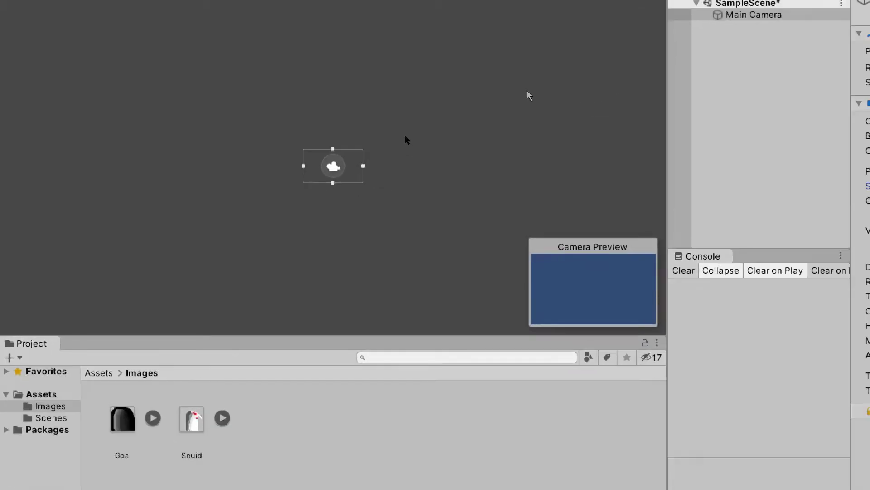
# Step: Drag the Squid sprite into the scene and frame it at position 0,0,0
pyautogui.click(159, 401)
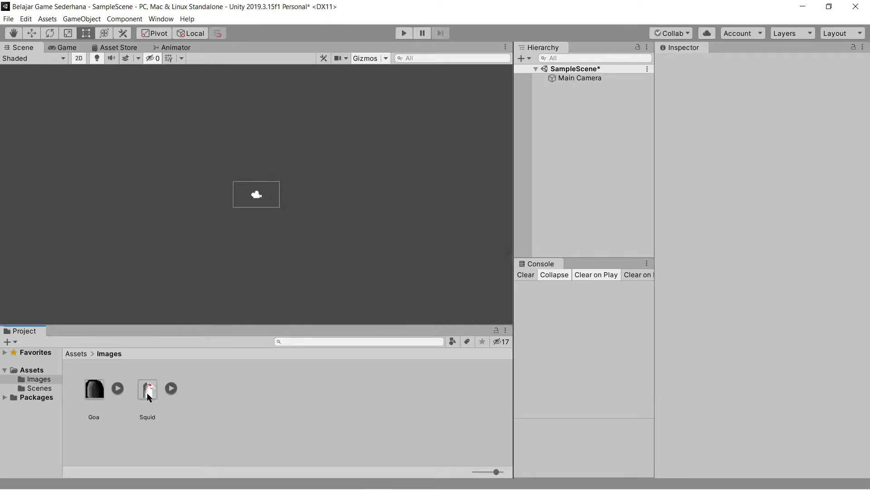
pyautogui.moveTo(146, 393)
pyautogui.mouseDown()
pyautogui.moveTo(534, 177)
pyautogui.moveTo(578, 95)
pyautogui.mouseUp()
pyautogui.moveTo(586, 97); pyautogui.dragTo(588, 97)
pyautogui.click(576, 99)
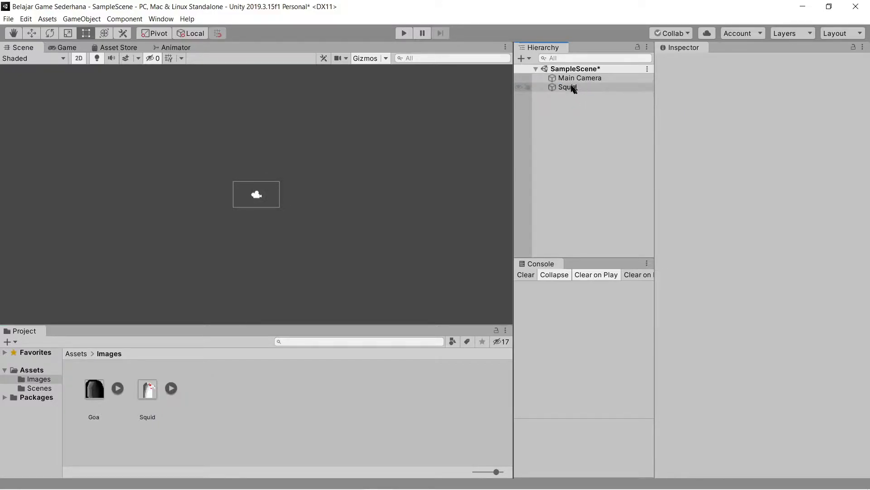
pyautogui.doubleClick(568, 88)
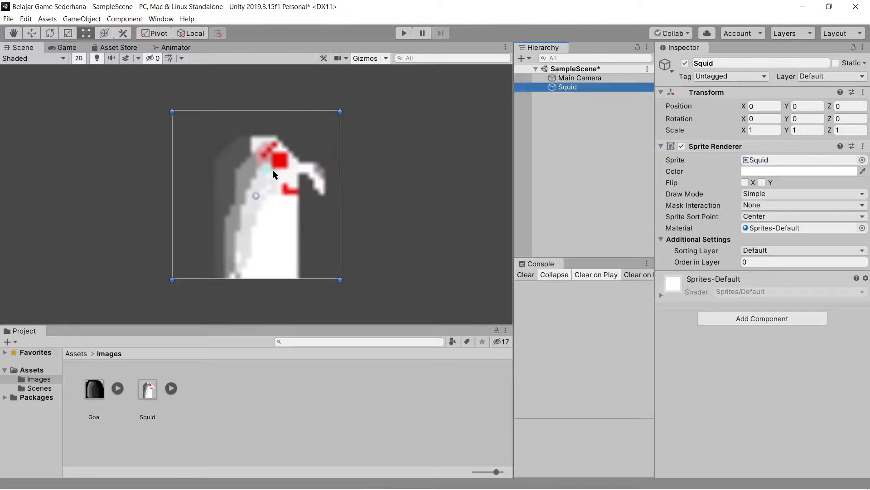
# Step: Check Squid through the Game view camera, then return to the Scene view
pyautogui.scroll(-2, 339, 180)
pyautogui.scroll(-5, 339, 181)
pyautogui.scroll(-2, 363, 175)
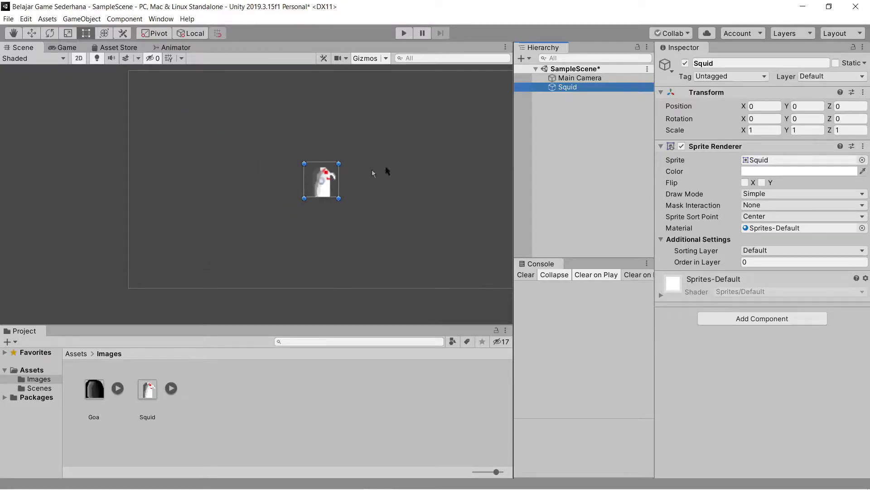
pyautogui.click(67, 47)
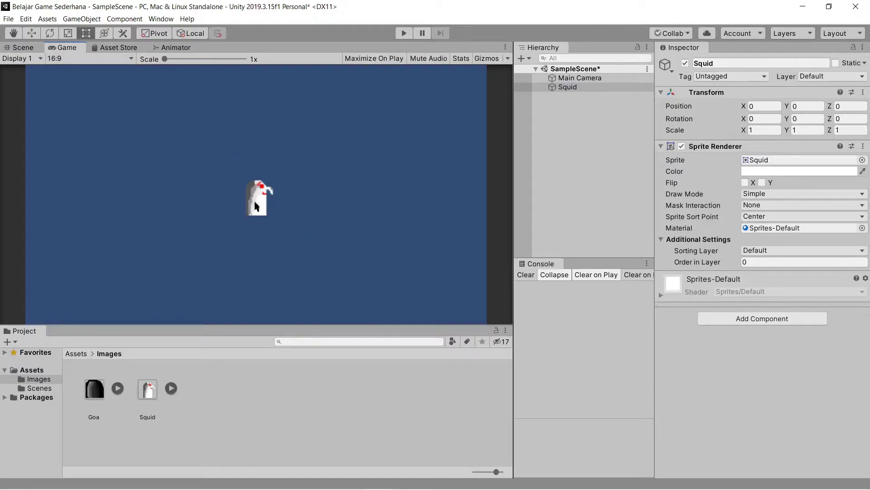
pyautogui.click(21, 49)
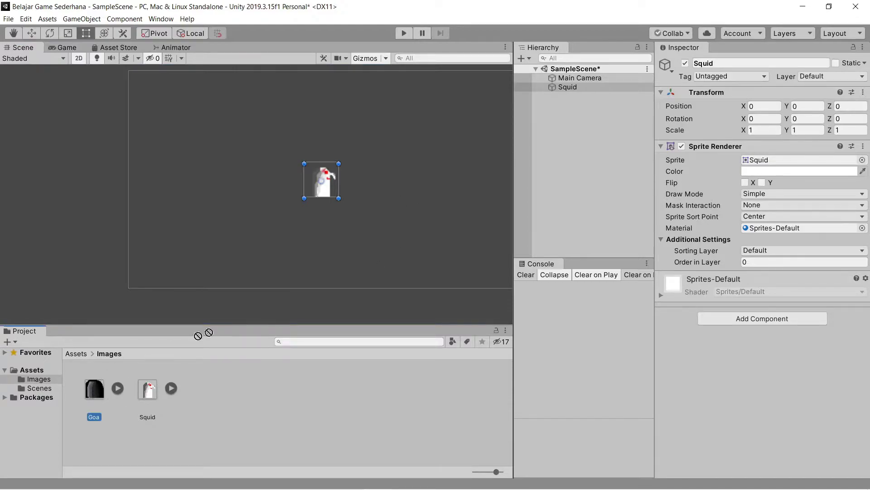
# Step: Add the Goa cave sprite to the scene and preview it in the Game view
pyautogui.moveTo(90, 399); pyautogui.dragTo(576, 128)
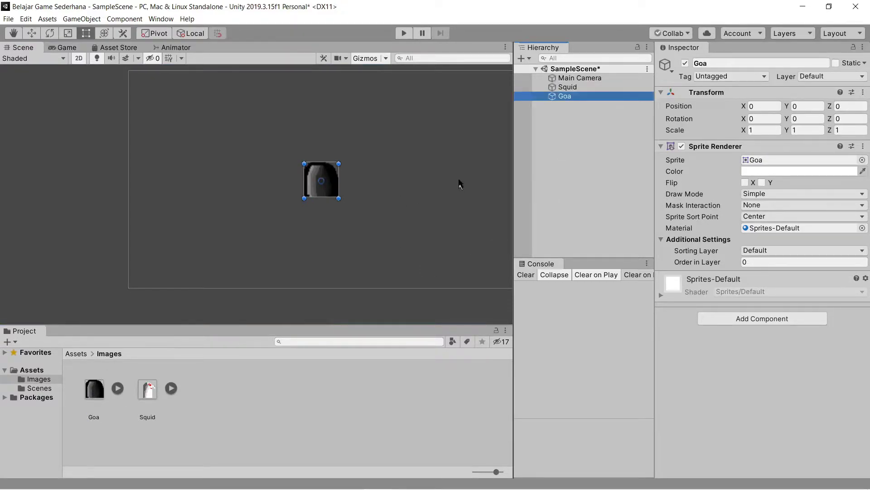
pyautogui.moveTo(453, 143); pyautogui.dragTo(375, 162, button='middle')
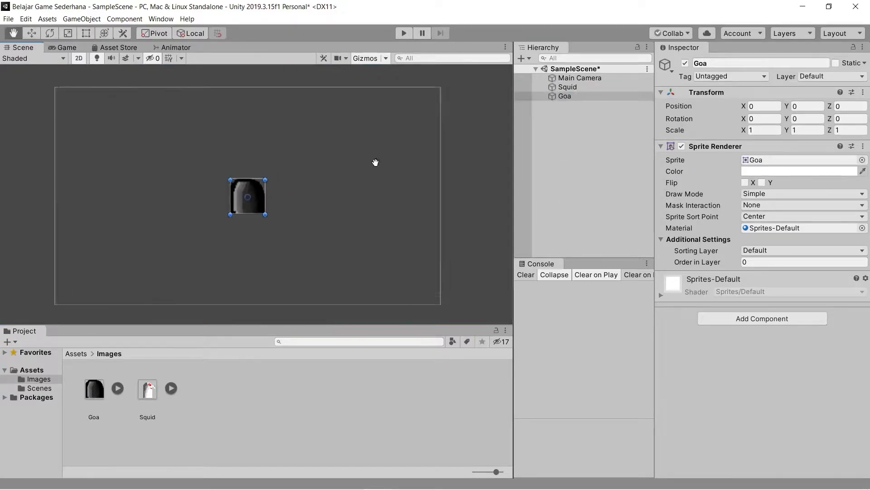
pyautogui.click(67, 47)
pyautogui.click(20, 47)
# Step: Move Squid left and slightly down to X -0.815, Y -0.089 with the Move tool
pyautogui.click(567, 87)
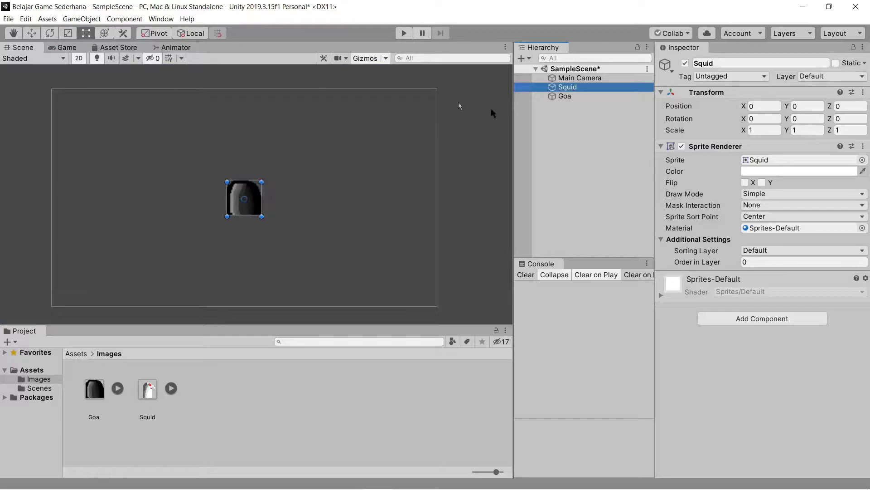
pyautogui.click(32, 34)
pyautogui.moveTo(273, 198); pyautogui.dragTo(187, 193)
pyautogui.moveTo(156, 150); pyautogui.dragTo(159, 161)
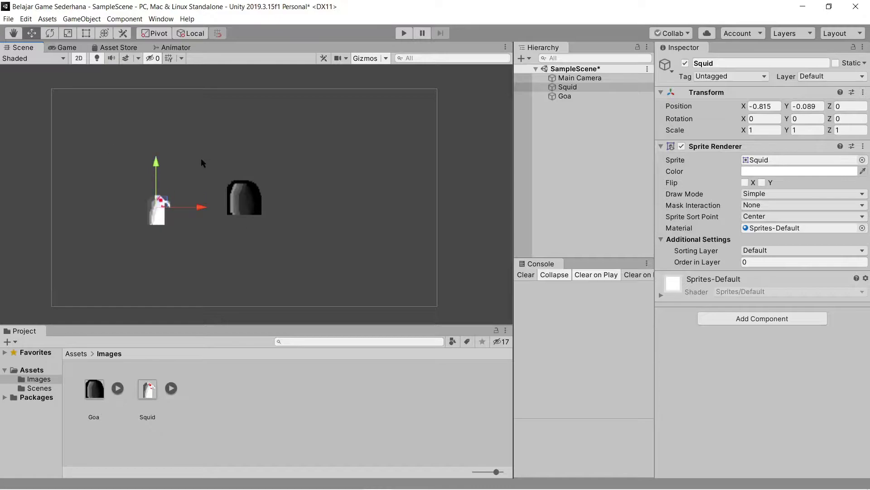
pyautogui.press('q')
pyautogui.click(31, 33)
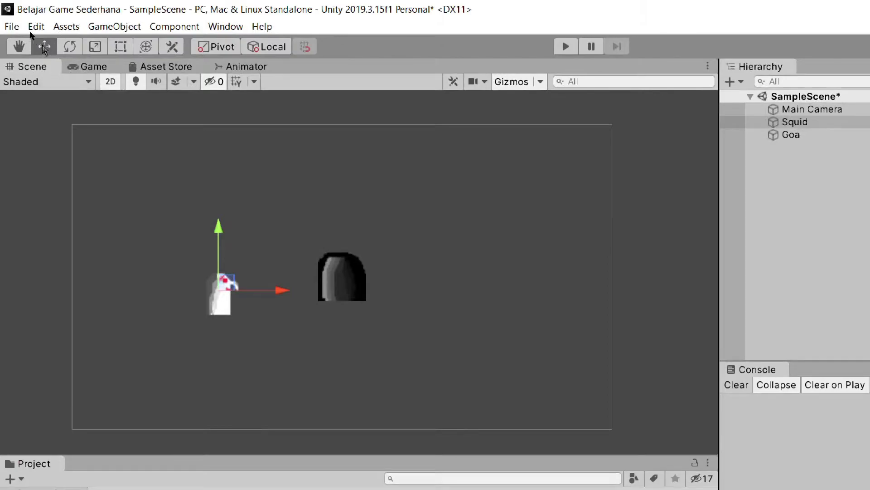
pyautogui.click(69, 46)
pyautogui.click(50, 47)
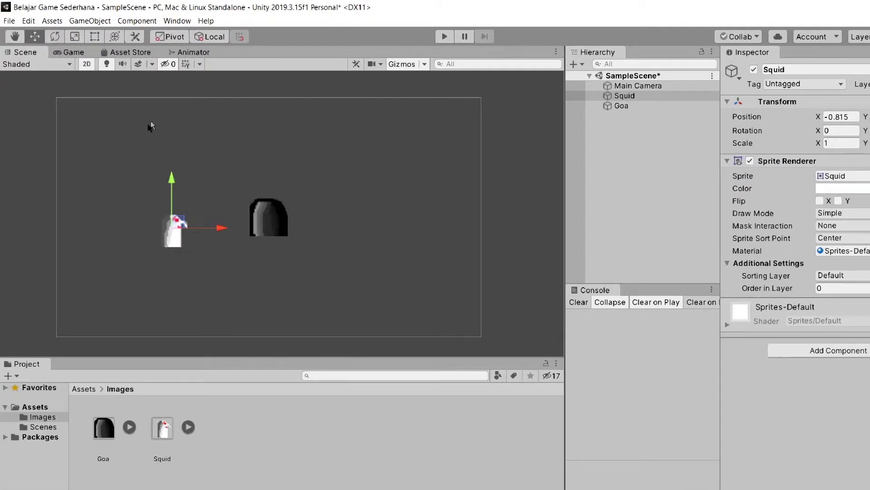
# Step: Move Squid to the lower left and round its position to X -1.5, Y -0.5
pyautogui.moveTo(171, 188); pyautogui.dragTo(171, 233)
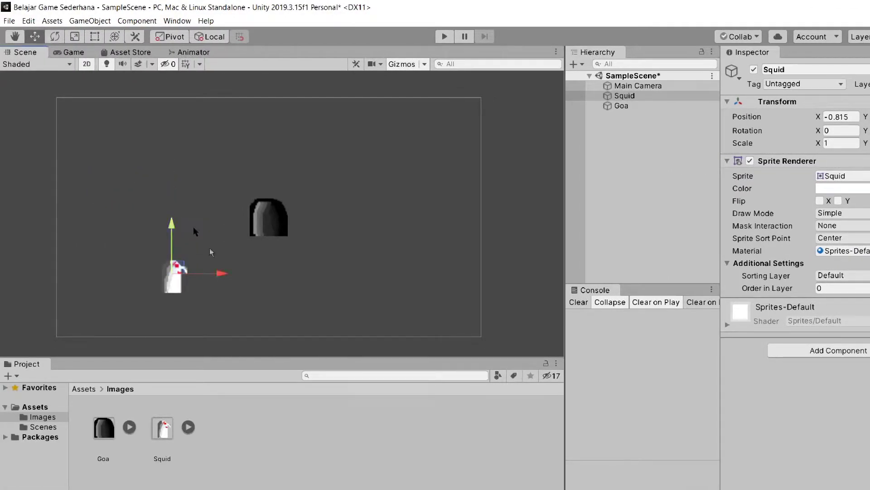
pyautogui.moveTo(222, 277); pyautogui.dragTo(154, 280)
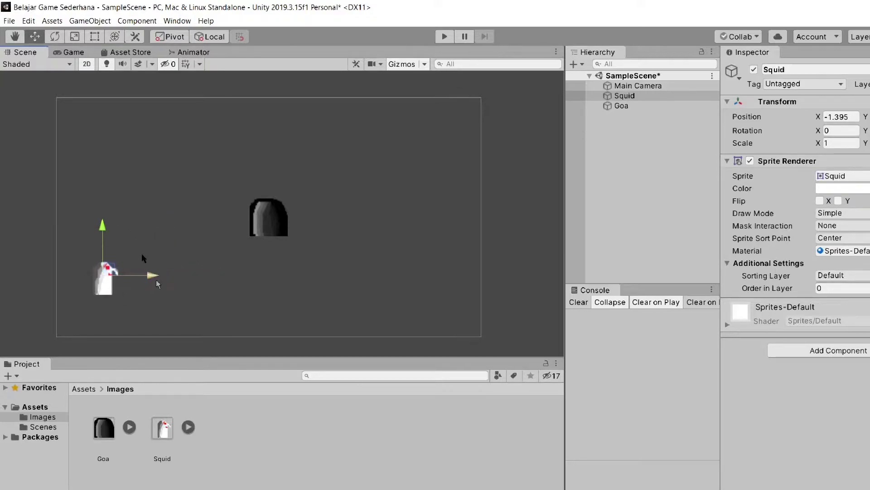
pyautogui.moveTo(158, 290); pyautogui.dragTo(153, 284)
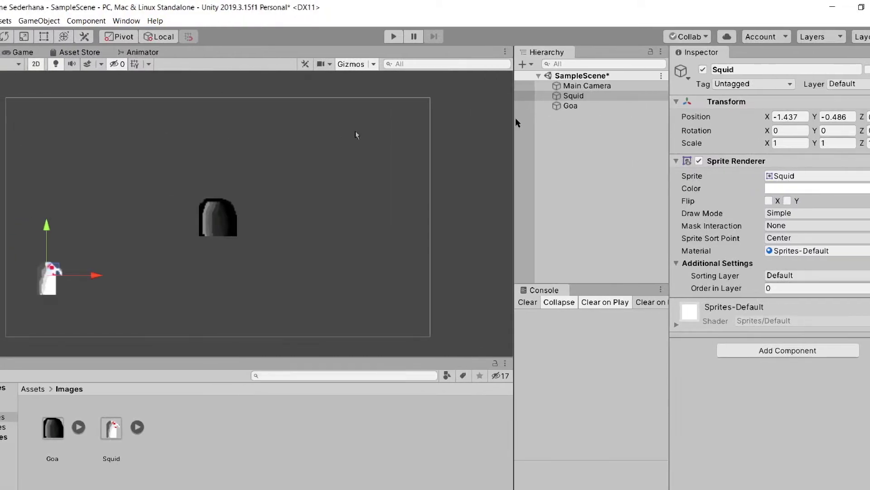
pyautogui.click(793, 114)
pyautogui.click(795, 117)
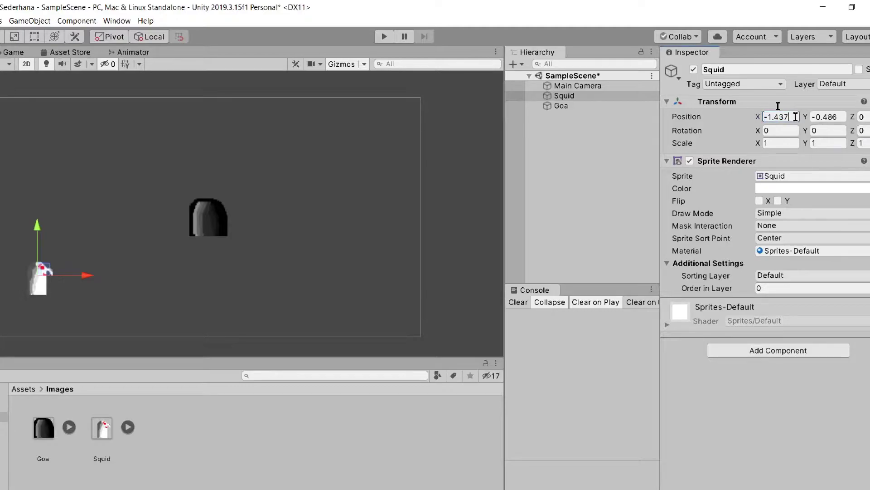
pyautogui.press('BackSpace')
pyautogui.press('BackSpace')
pyautogui.press('BackSpace')
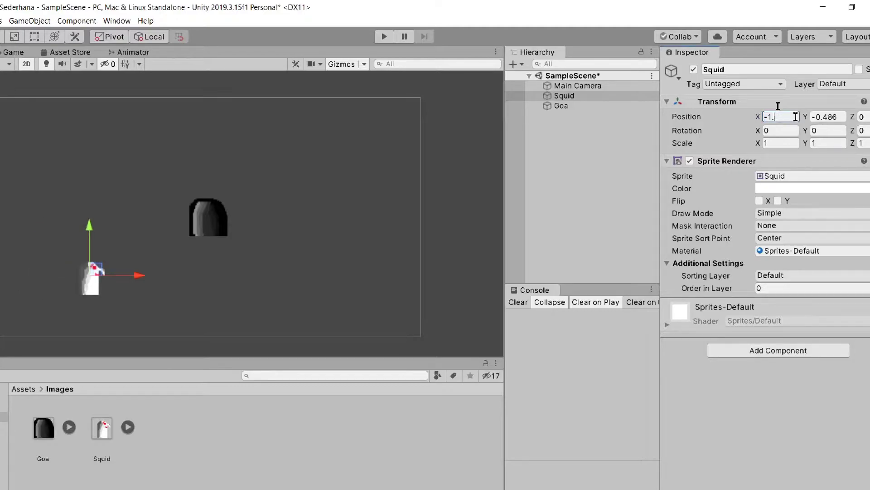
pyautogui.write('5')
pyautogui.click(843, 117)
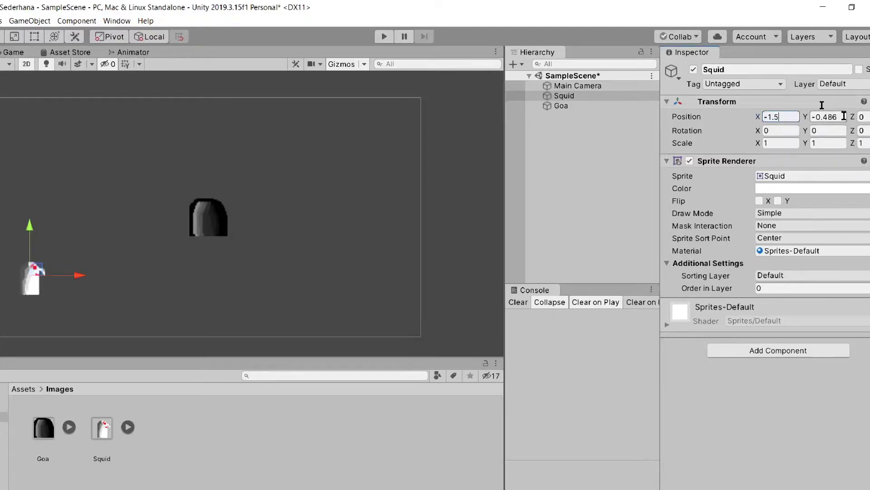
pyautogui.click(844, 116)
pyautogui.press('BackSpace')
pyautogui.press('BackSpace')
pyautogui.press('BackSpace')
pyautogui.write('5')
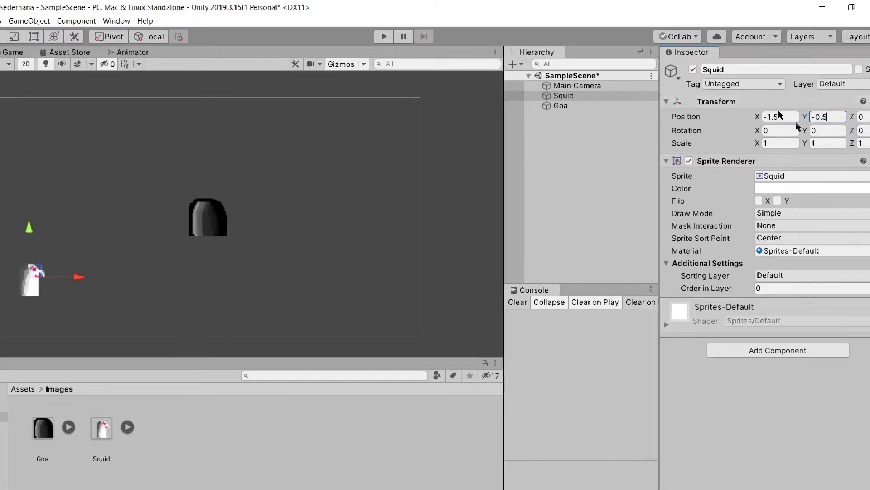
# Step: Move the Goa cave right and lower it to Position Y -0.5
pyautogui.click(208, 228)
pyautogui.moveTo(254, 217); pyautogui.dragTo(417, 217)
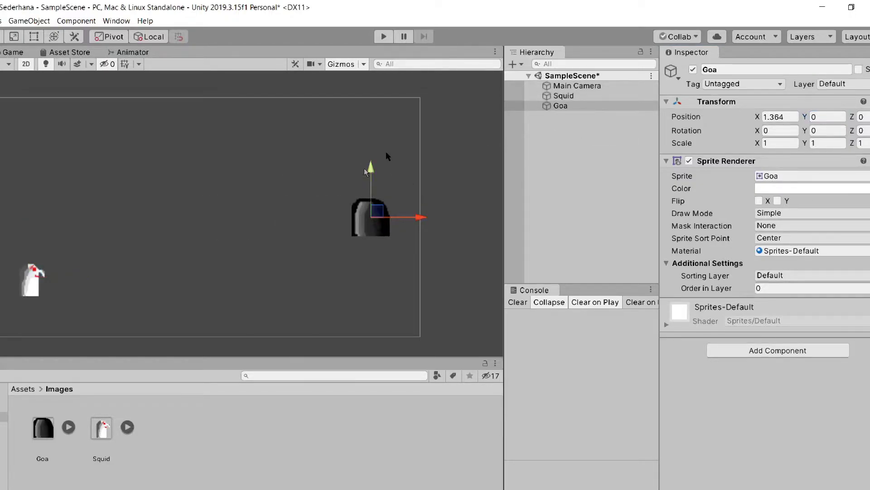
pyautogui.moveTo(371, 169); pyautogui.dragTo(371, 223)
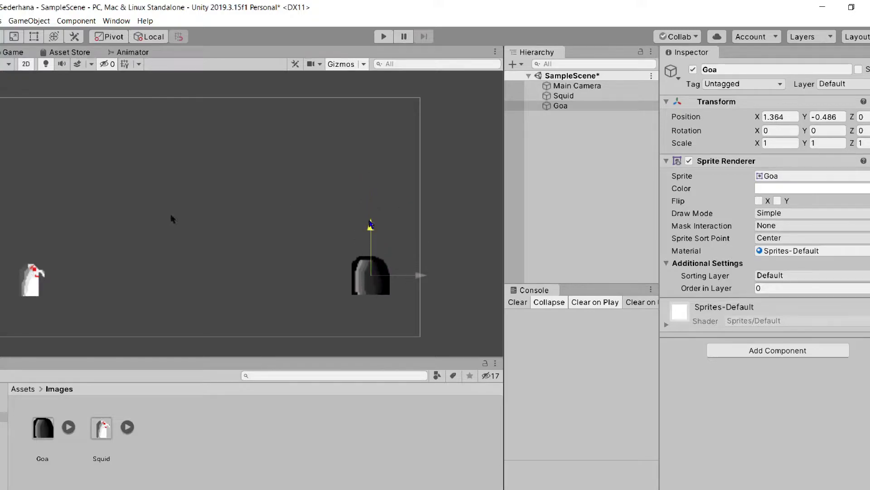
pyautogui.click(83, 253)
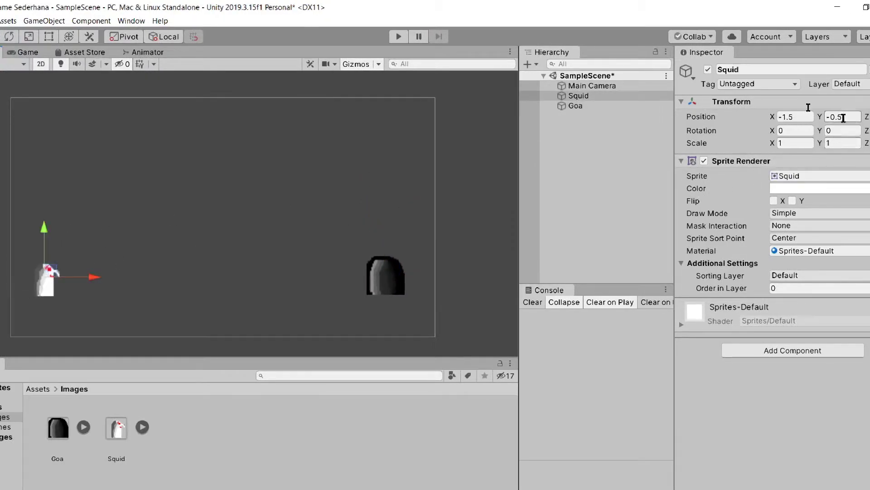
pyautogui.click(394, 281)
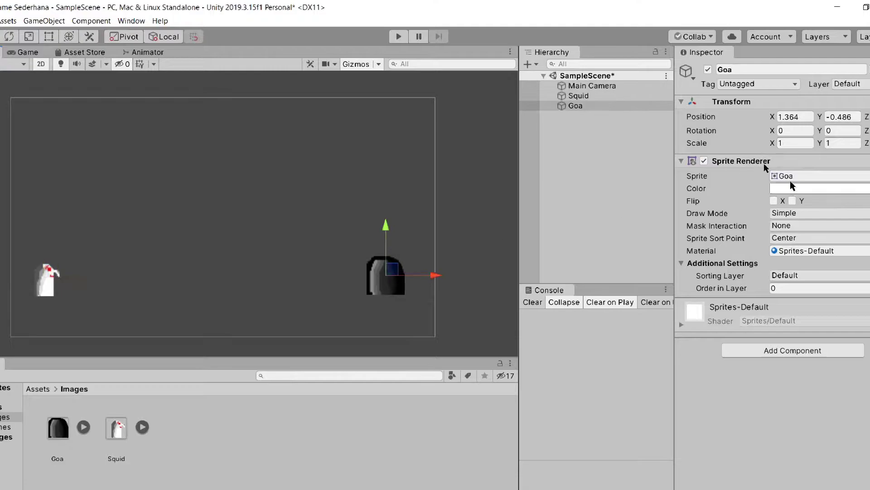
pyautogui.click(843, 117)
pyautogui.click(858, 118)
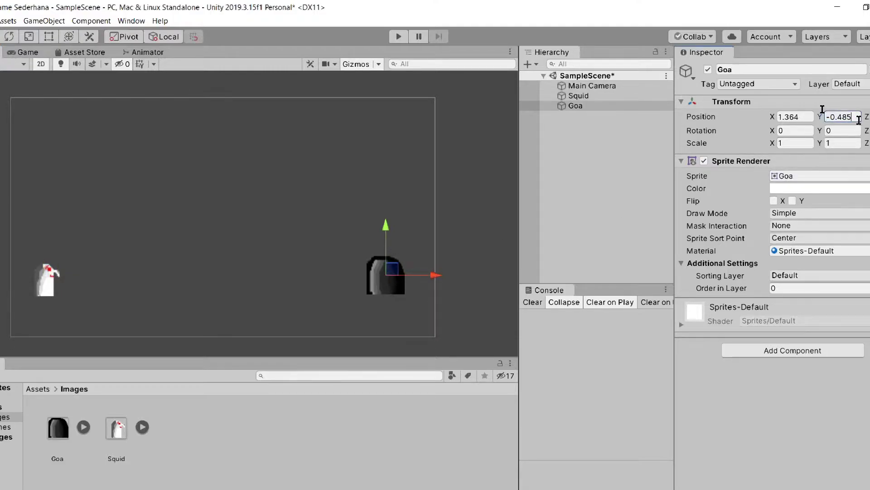
pyautogui.press('BackSpace')
pyautogui.press('BackSpace')
pyautogui.press('BackSpace')
pyautogui.write('5')
pyautogui.click(798, 117)
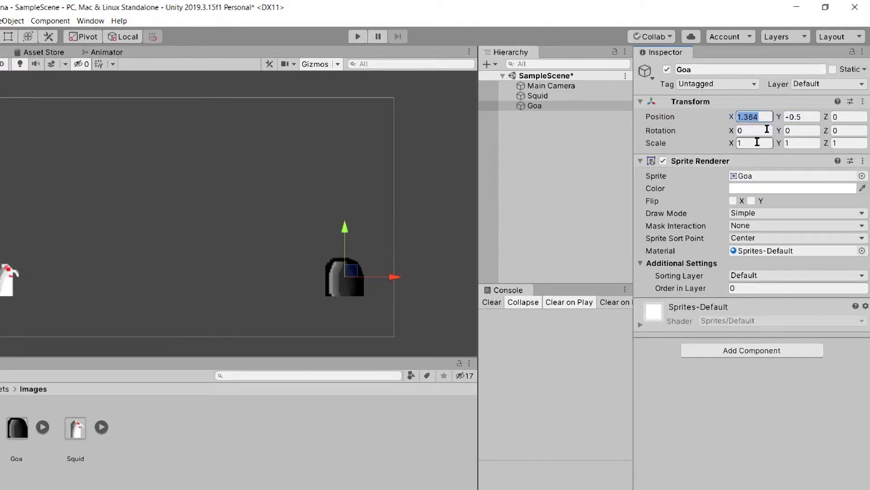
# Step: Scale the Goa cave to 1.5 on both X and Y
pyautogui.click(757, 143)
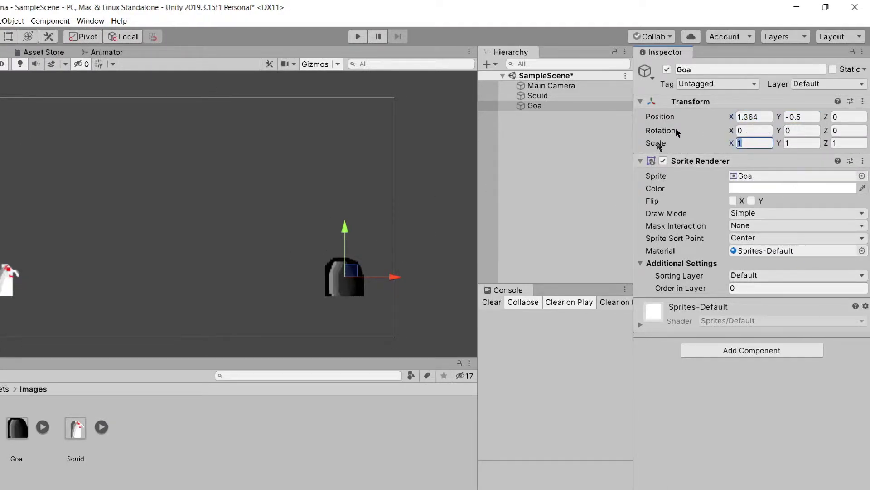
pyautogui.click(760, 144)
pyautogui.write('.2')
pyautogui.press('BackSpace')
pyautogui.write('5')
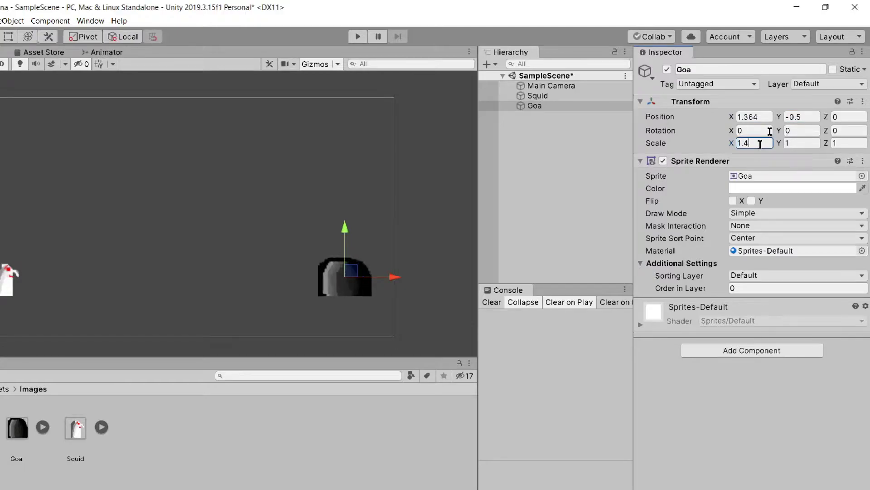
pyautogui.click(797, 141)
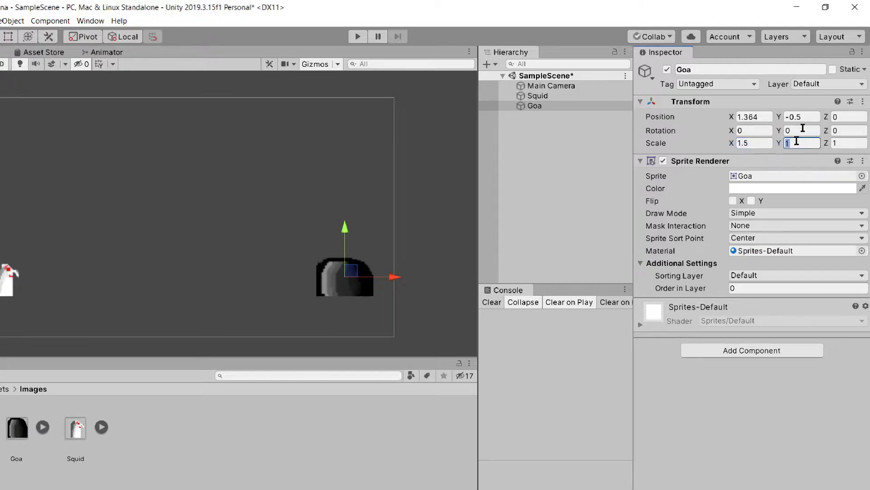
pyautogui.click(797, 141)
pyautogui.write('.5')
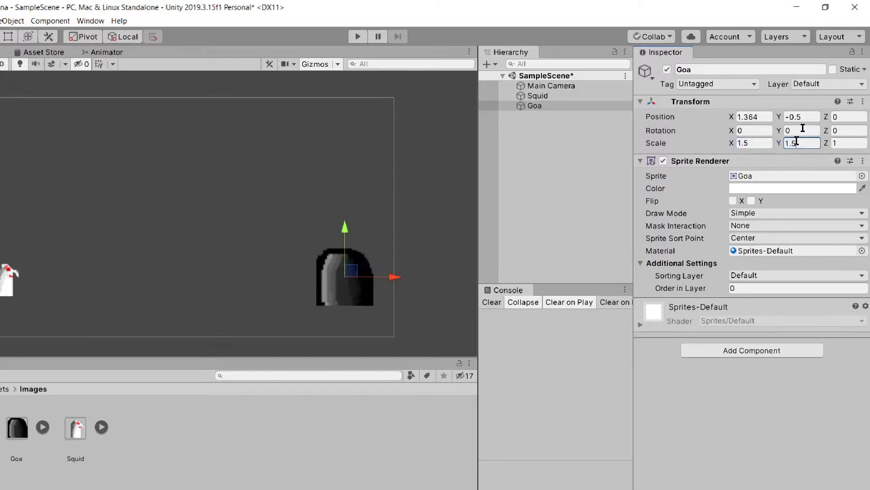
pyautogui.click(801, 117)
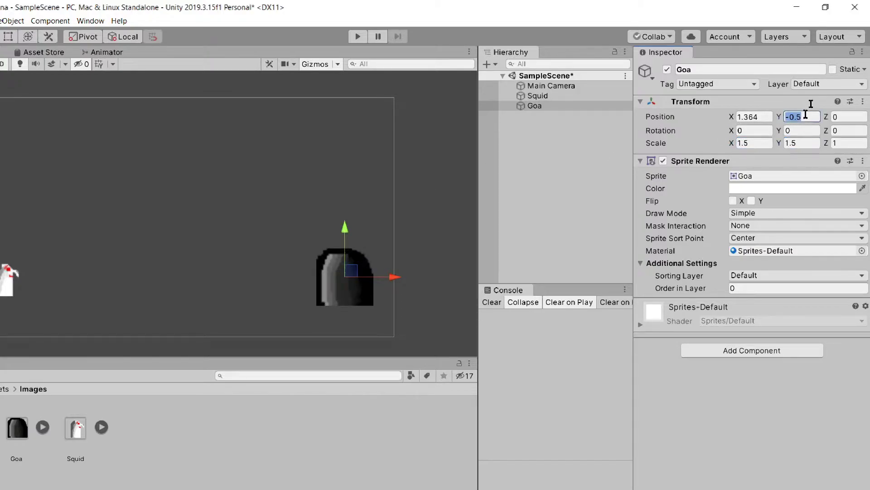
pyautogui.write('-0.495')
# Step: Reset Goa's Y position to -0.5, fine-tune its height, and preview in the Game view
pyautogui.moveTo(346, 227); pyautogui.dragTo(346, 205)
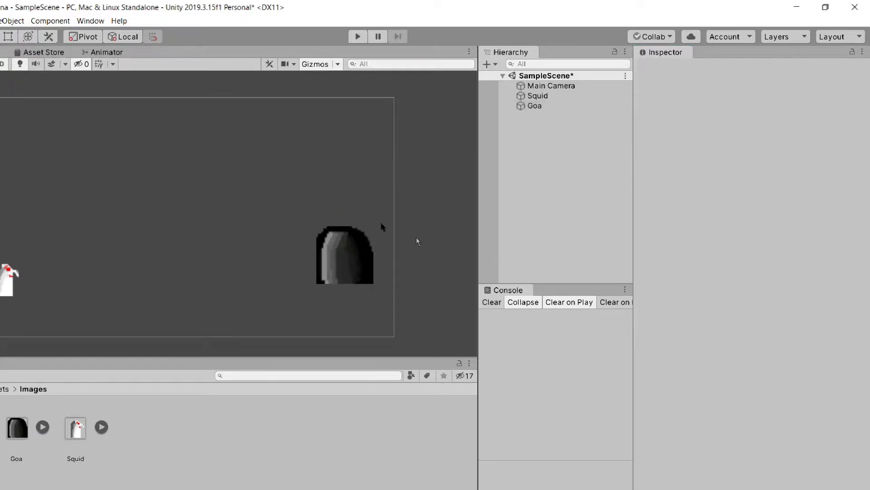
pyautogui.click(345, 254)
pyautogui.click(817, 116)
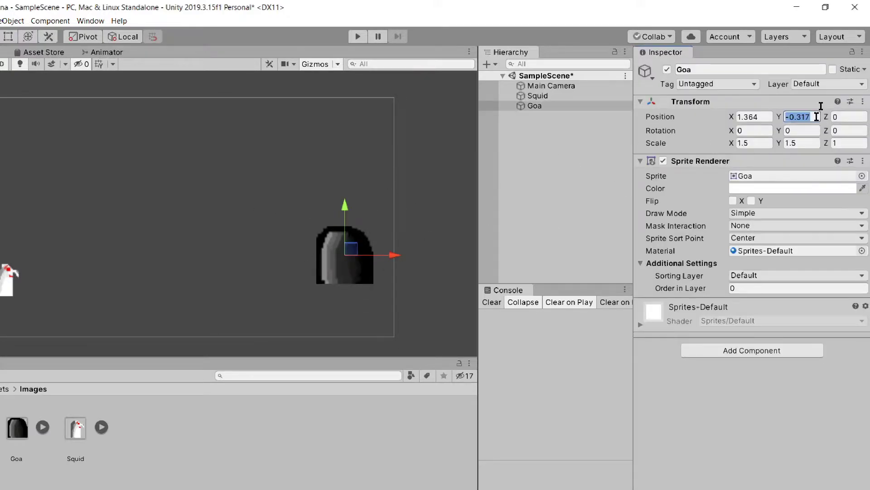
pyautogui.write('-0.5')
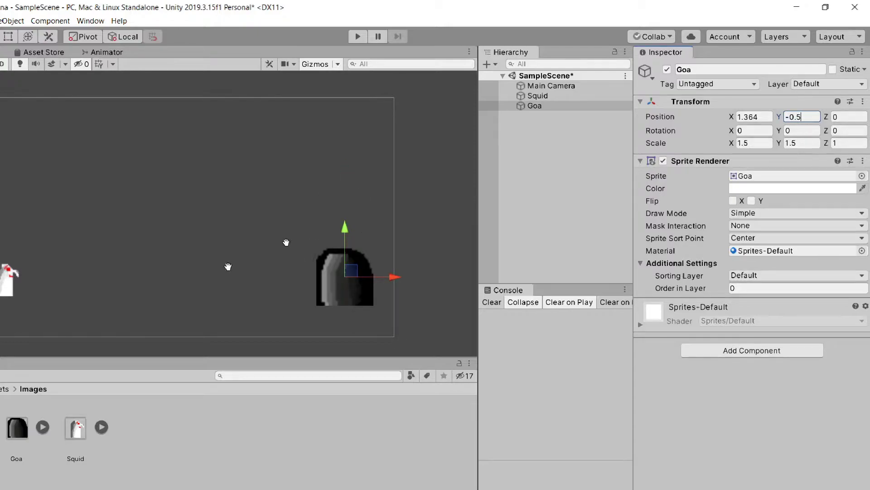
pyautogui.scroll(-1, 213, 240)
pyautogui.scroll(-1, 190, 222)
pyautogui.moveTo(277, 194); pyautogui.dragTo(331, 191, button='middle')
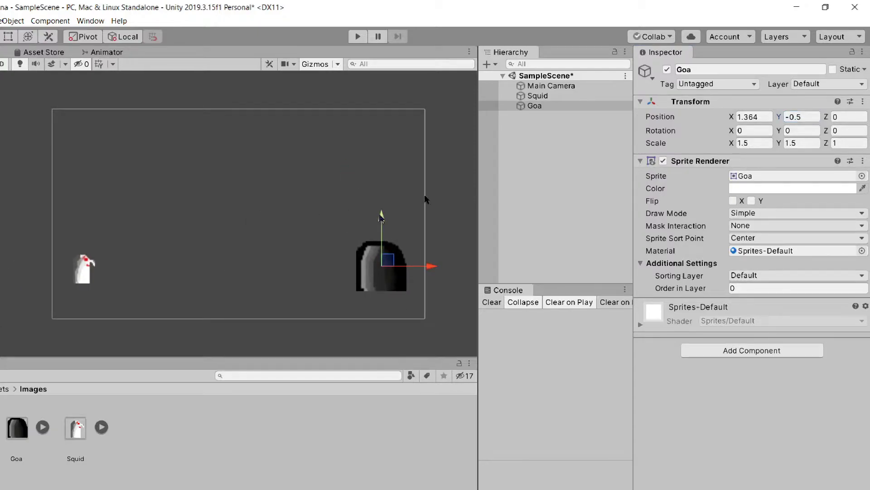
pyautogui.moveTo(384, 220); pyautogui.dragTo(395, 213)
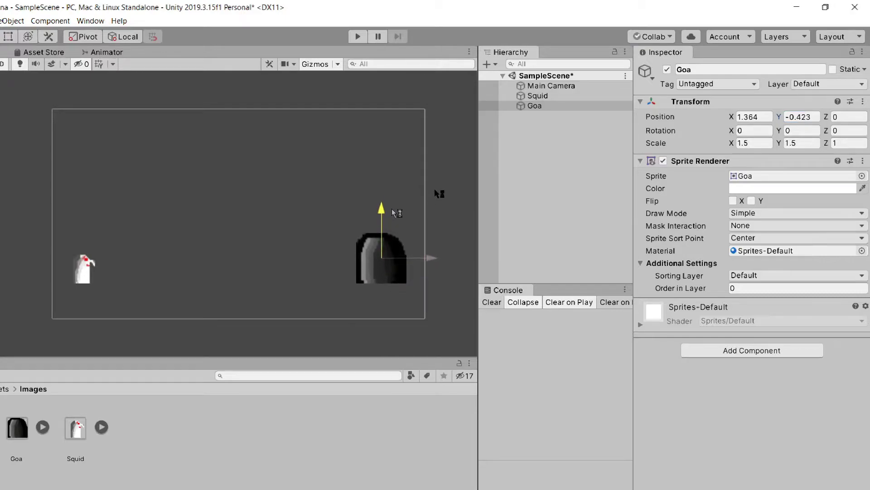
pyautogui.click(249, 232)
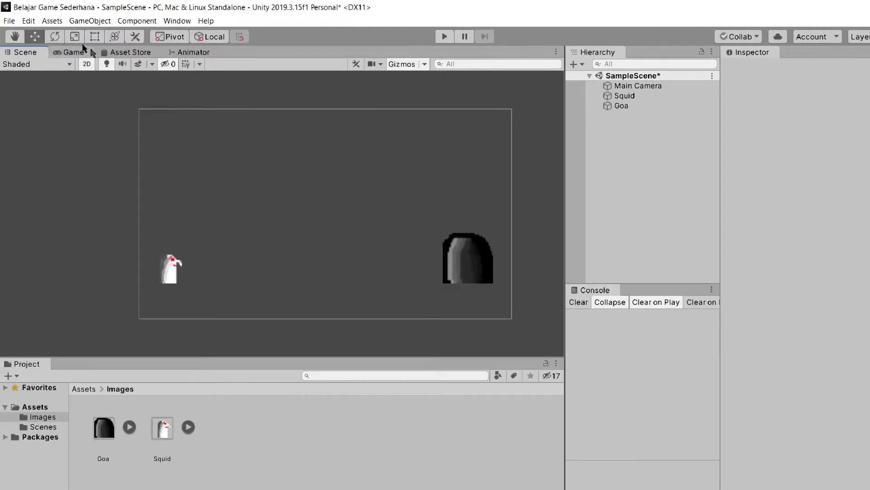
pyautogui.click(82, 50)
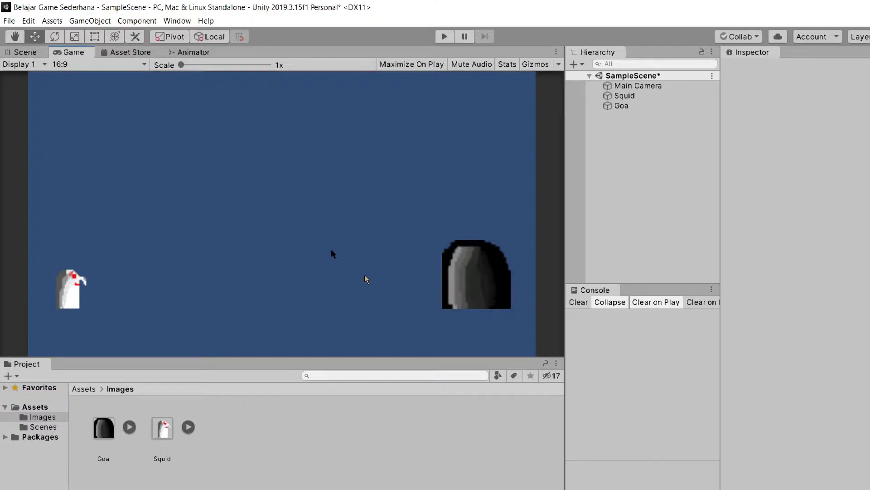
# Step: Switch back from the Game preview to the Scene view
pyautogui.click(11, 51)
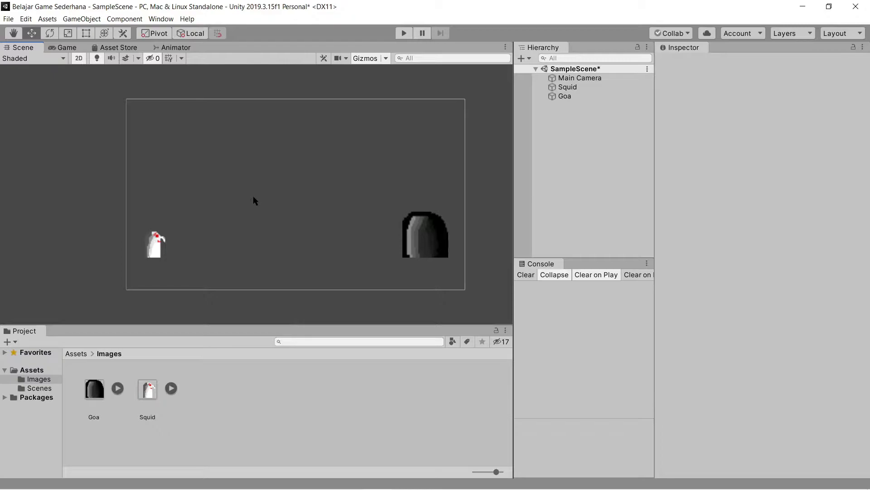
# Step: Select Squid and reframe the view, undoing a trial raise back to Y -0.5
pyautogui.click(159, 243)
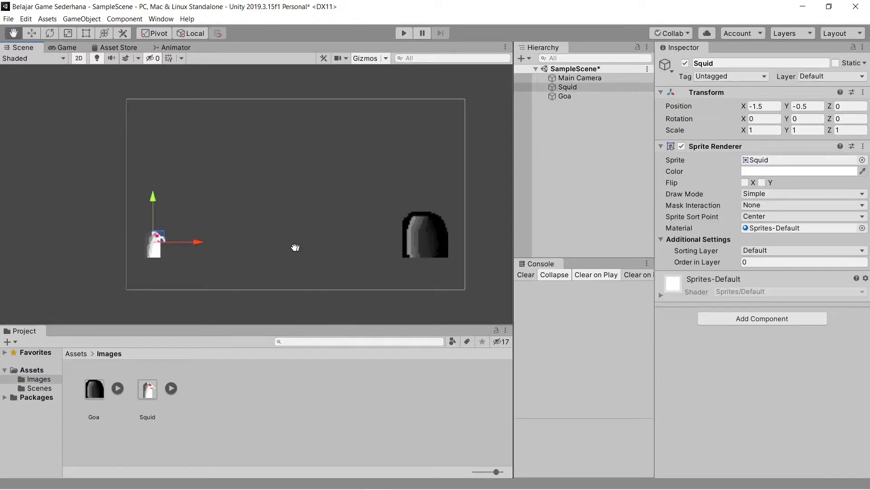
pyautogui.moveTo(296, 247)
pyautogui.mouseDown(button='middle')
pyautogui.moveTo(247, 235)
pyautogui.moveTo(268, 212)
pyautogui.mouseUp(button='middle')
pyautogui.scroll(1, 247, 236)
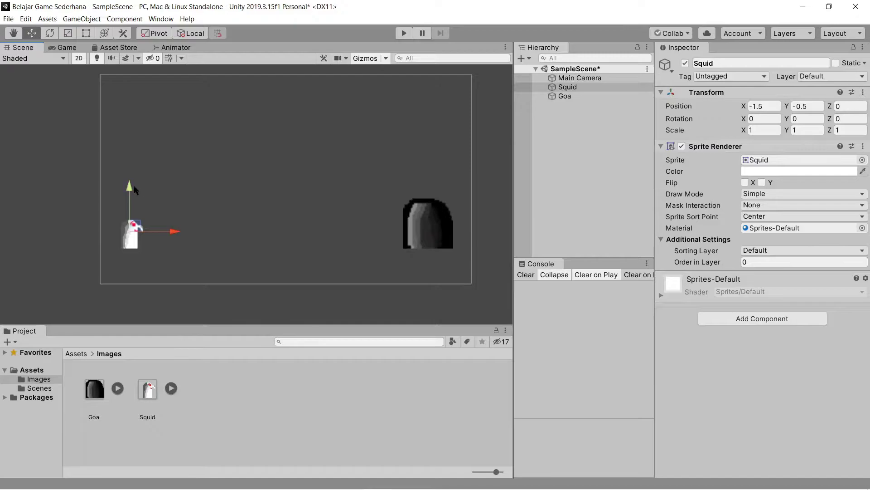
pyautogui.moveTo(135, 187); pyautogui.dragTo(134, 179)
pyautogui.hotkey('ctrl', 'z')
pyautogui.click(172, 389)
pyautogui.click(172, 390)
# Step: Go up to the Assets folder in the Project panel and raise Squid to Y -0.462
pyautogui.moveTo(131, 191); pyautogui.dragTo(131, 188)
pyautogui.click(218, 398)
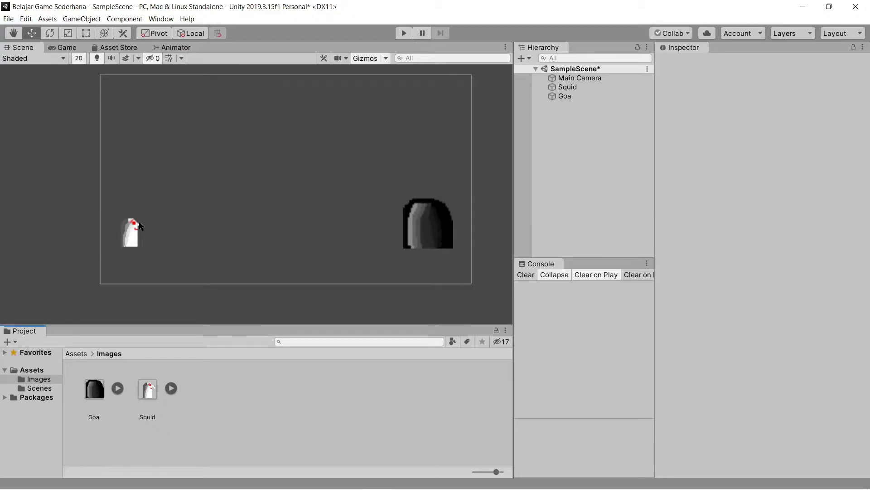
pyautogui.click(130, 233)
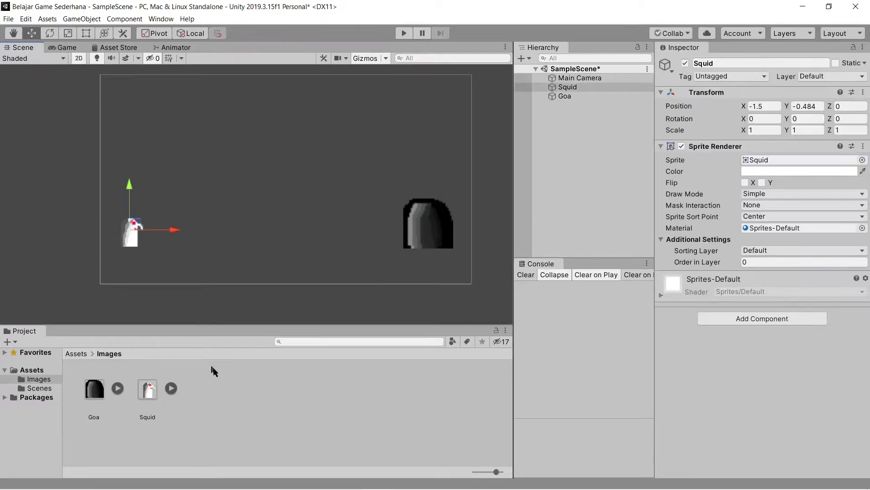
pyautogui.click(215, 371)
pyautogui.click(76, 353)
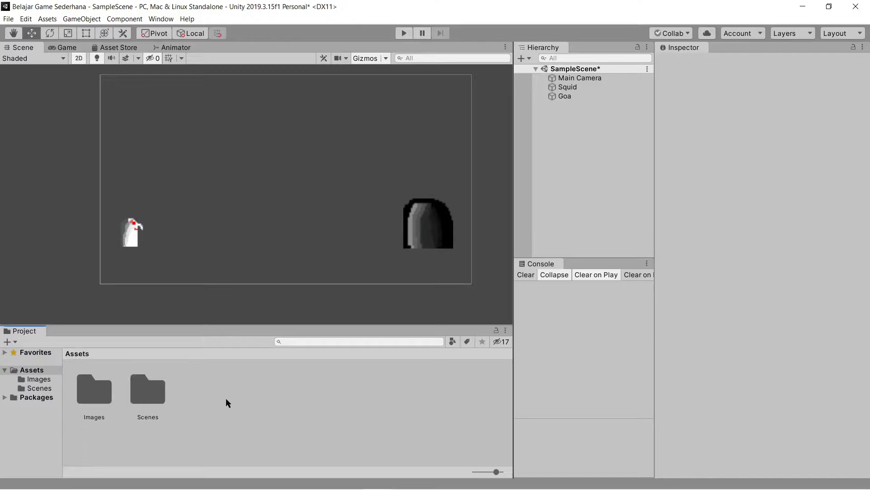
pyautogui.click(131, 232)
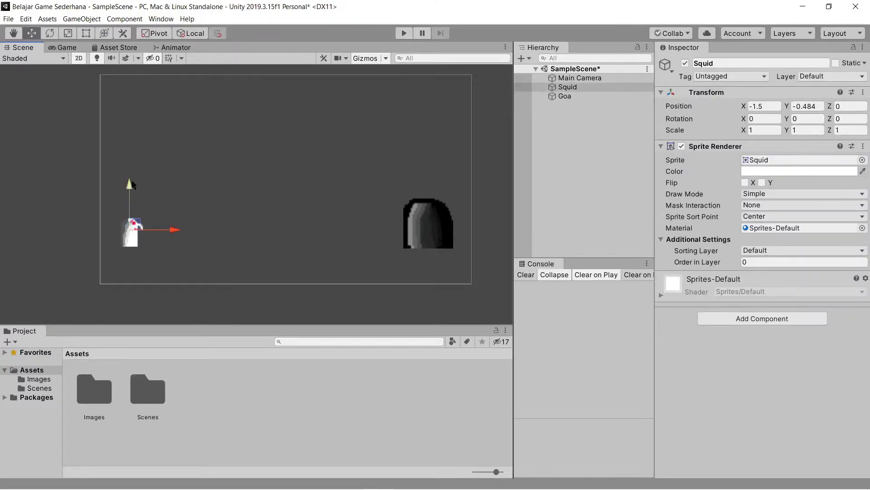
pyautogui.moveTo(131, 187); pyautogui.dragTo(132, 185)
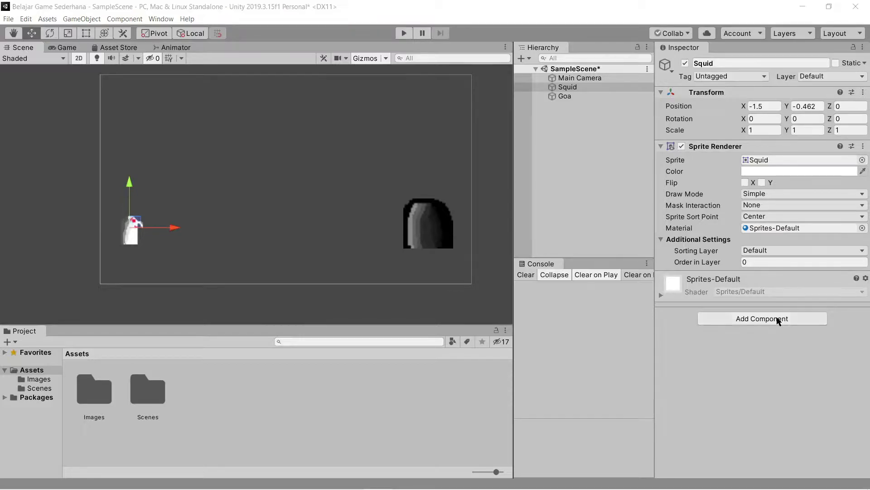
# Step: Add a 0.32 × 0.32 Box Collider 2D to Squid and enter Edit Collider mode
pyautogui.click(778, 320)
pyautogui.write('r')
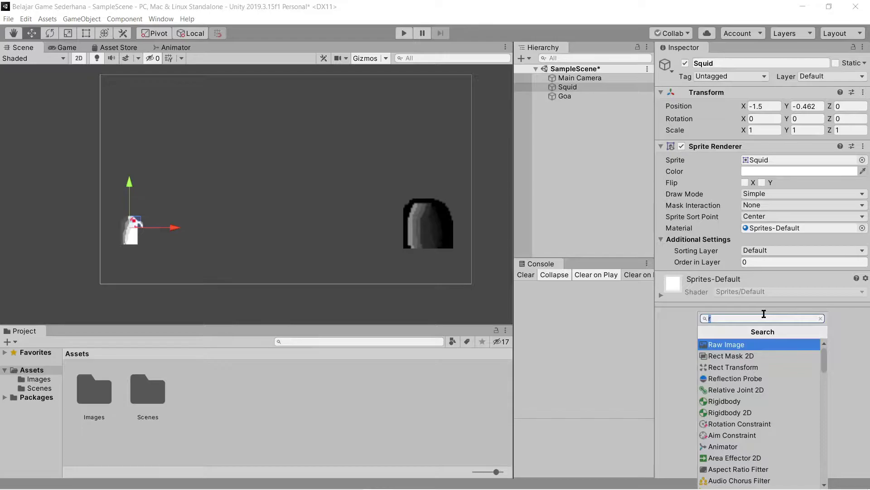
pyautogui.write('bo')
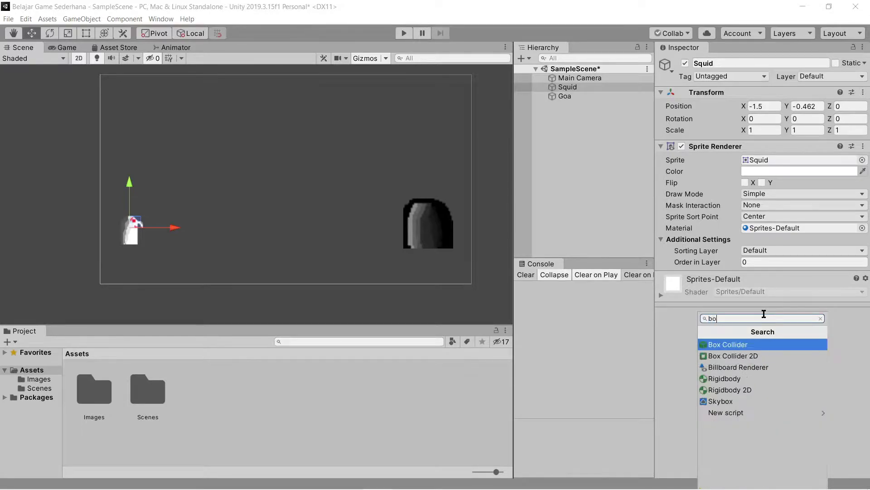
pyautogui.press('Down')
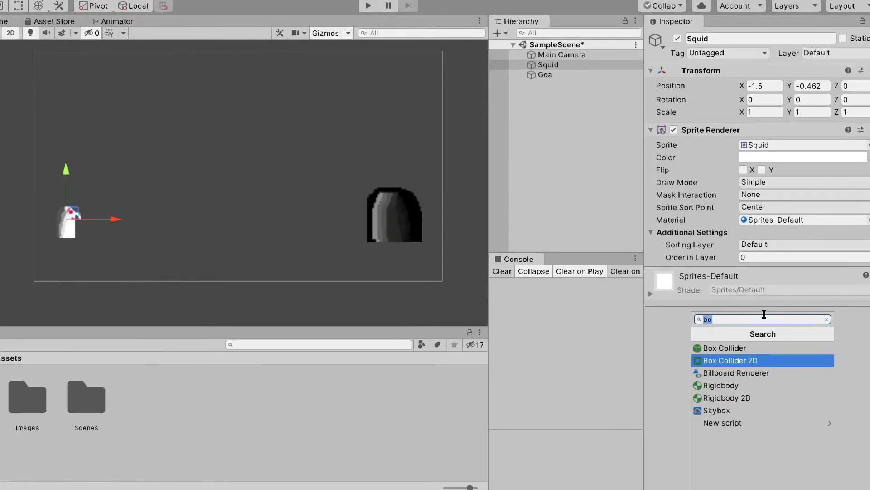
pyautogui.press('Down')
pyautogui.press('Down')
pyautogui.press('Down')
pyautogui.press('Down')
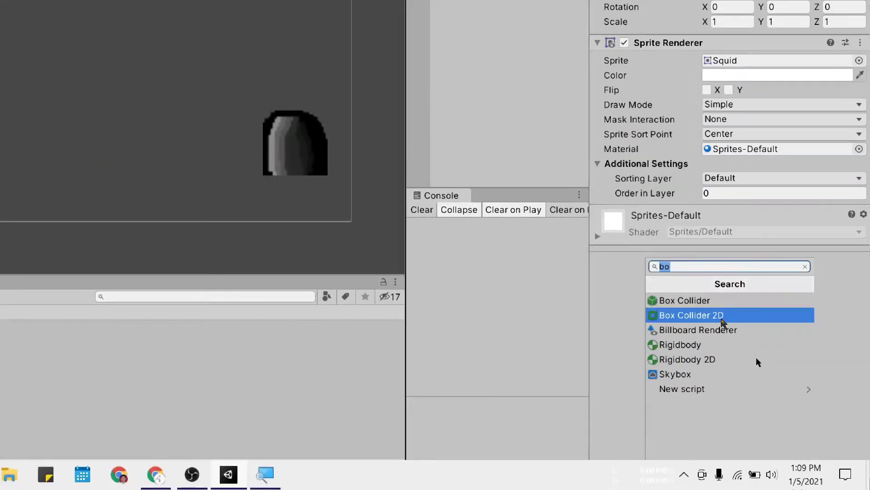
pyautogui.click(689, 318)
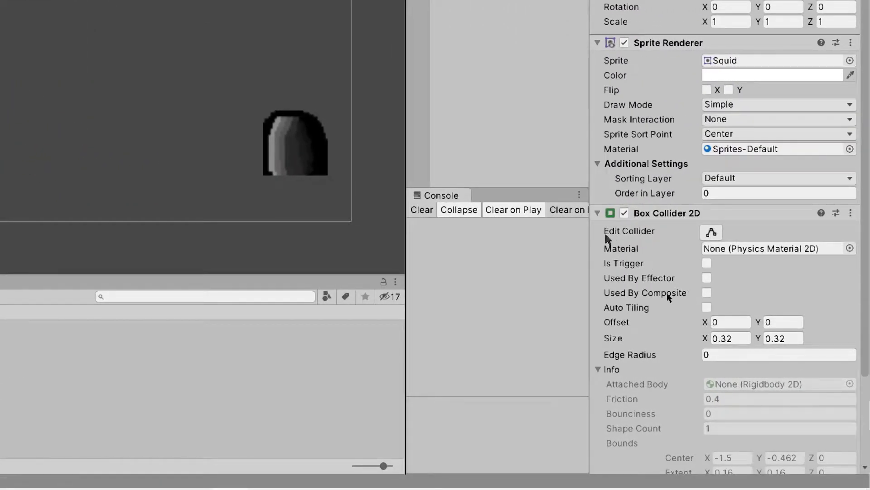
pyautogui.click(712, 233)
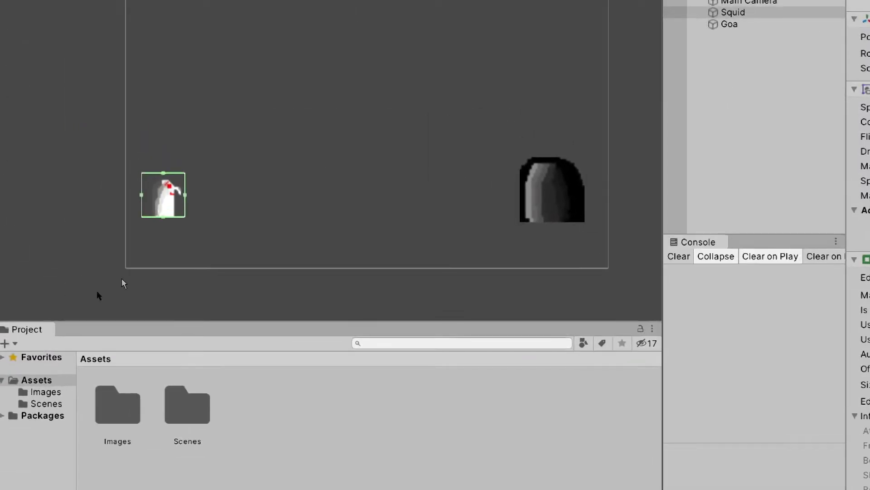
# Step: Trim Squid's collider on the left, right and top to hug its body
pyautogui.scroll(5, 124, 283)
pyautogui.moveTo(233, 210); pyautogui.dragTo(254, 286, button='middle')
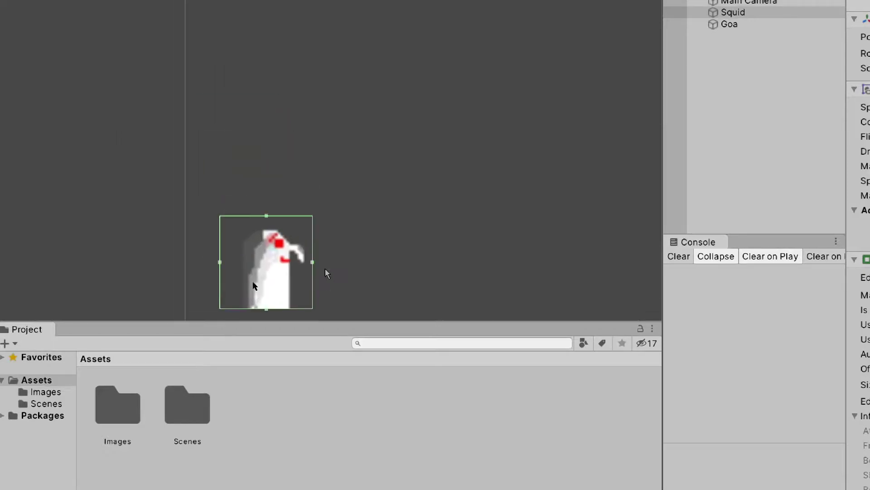
pyautogui.moveTo(338, 262); pyautogui.dragTo(341, 240, button='middle')
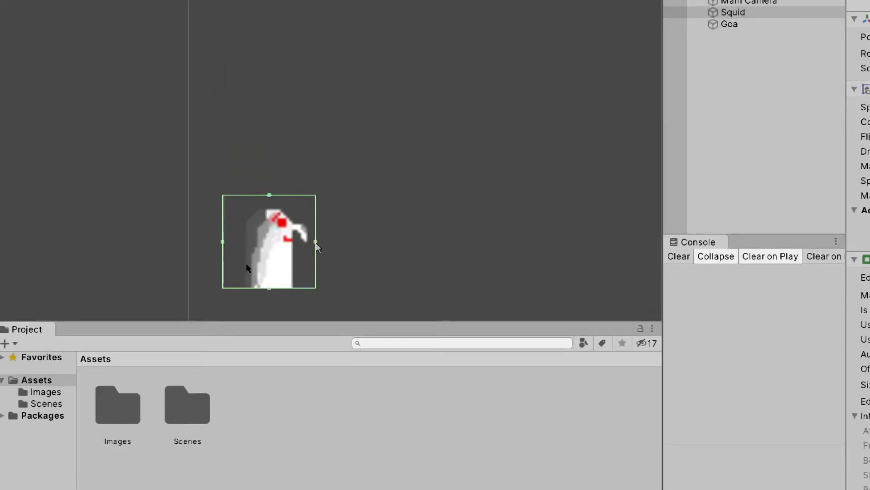
pyautogui.moveTo(316, 244); pyautogui.dragTo(293, 244)
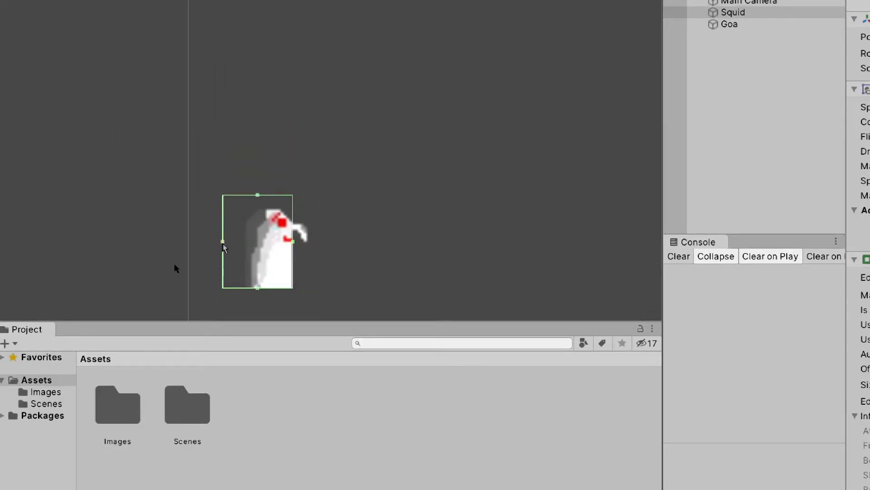
pyautogui.moveTo(222, 242); pyautogui.dragTo(247, 245)
pyautogui.moveTo(269, 195); pyautogui.dragTo(271, 211)
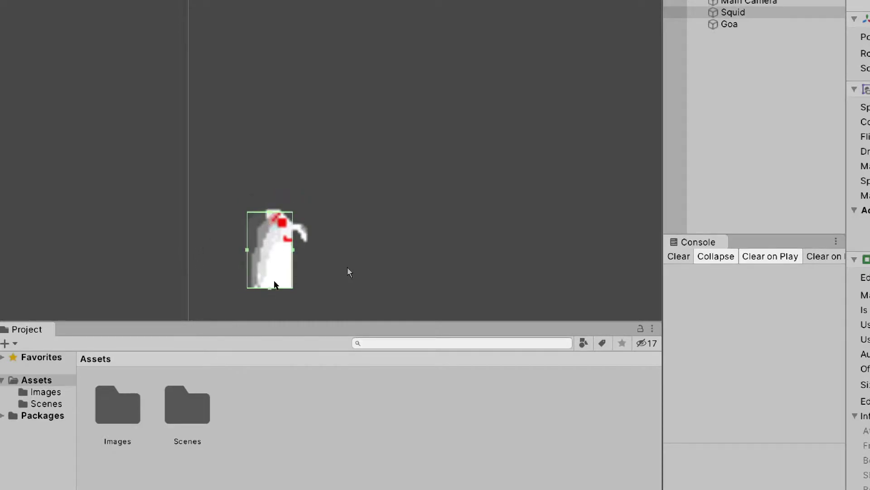
pyautogui.scroll(-5, 390, 231)
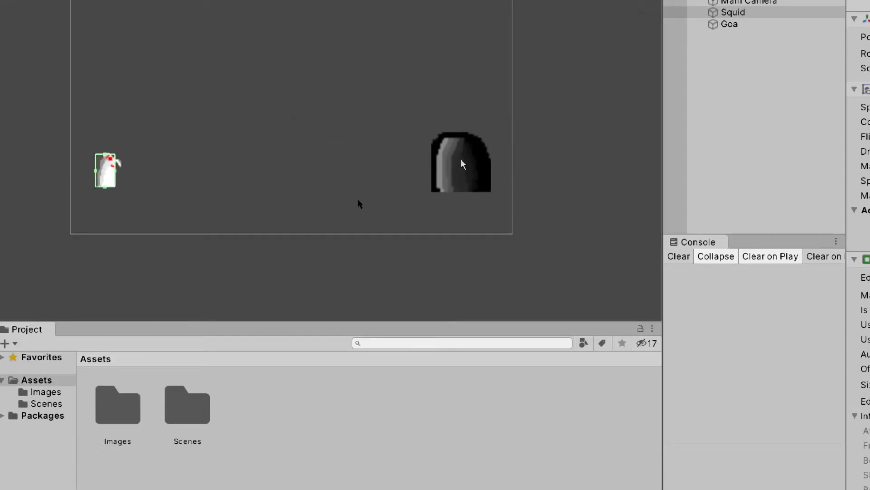
# Step: Select the Goa cave and frame the view around it
pyautogui.click(463, 165)
pyautogui.moveTo(597, 197); pyautogui.dragTo(434, 182, button='middle')
pyautogui.scroll(-1, 428, 150)
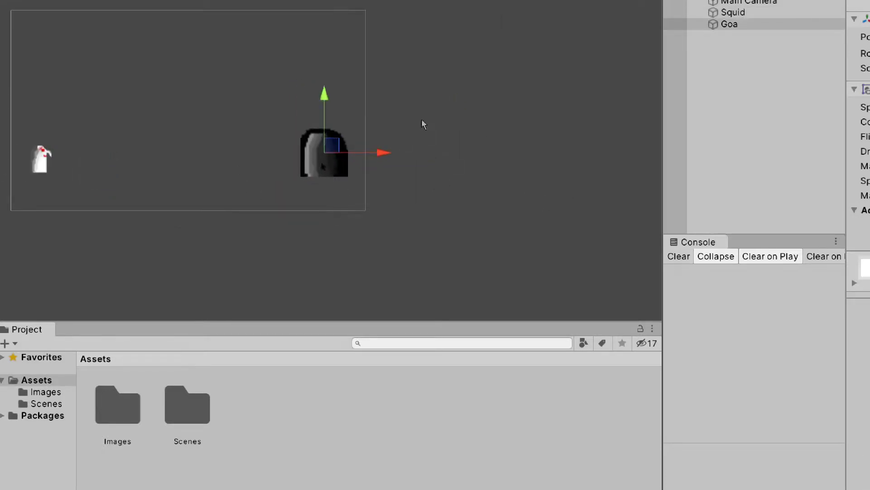
pyautogui.moveTo(422, 119); pyautogui.dragTo(474, 156, button='middle')
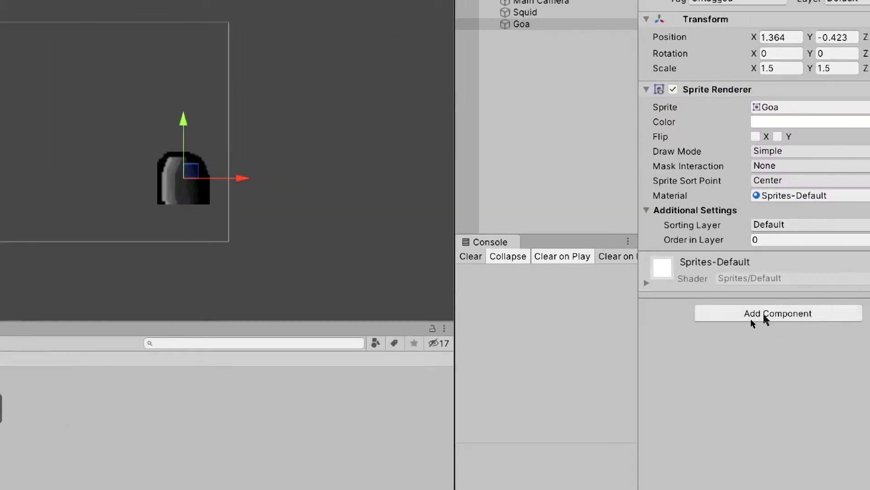
# Step: Add a Box Collider 2D to Goa and pull its left edge in to 0.253 × 0.32
pyautogui.click(534, 17)
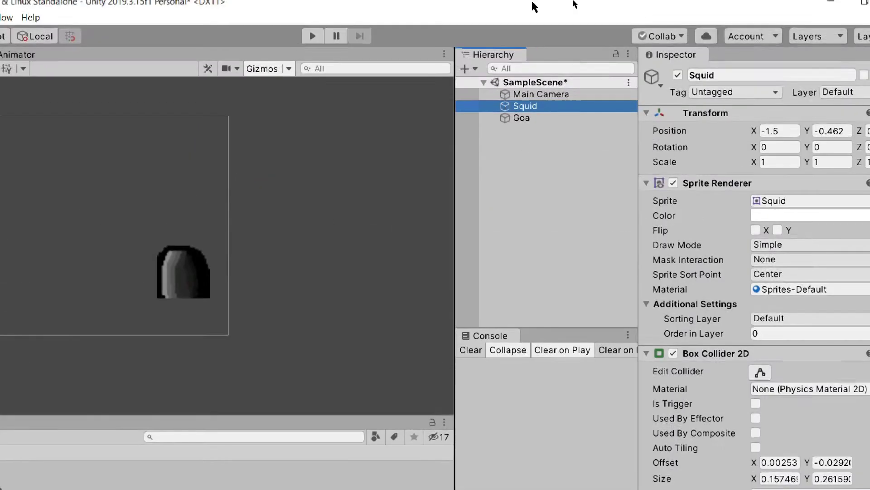
pyautogui.click(522, 125)
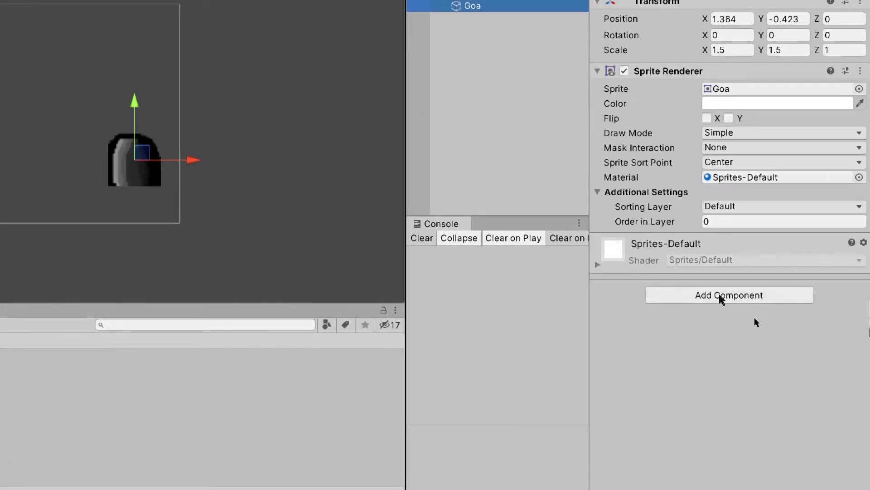
pyautogui.click(720, 296)
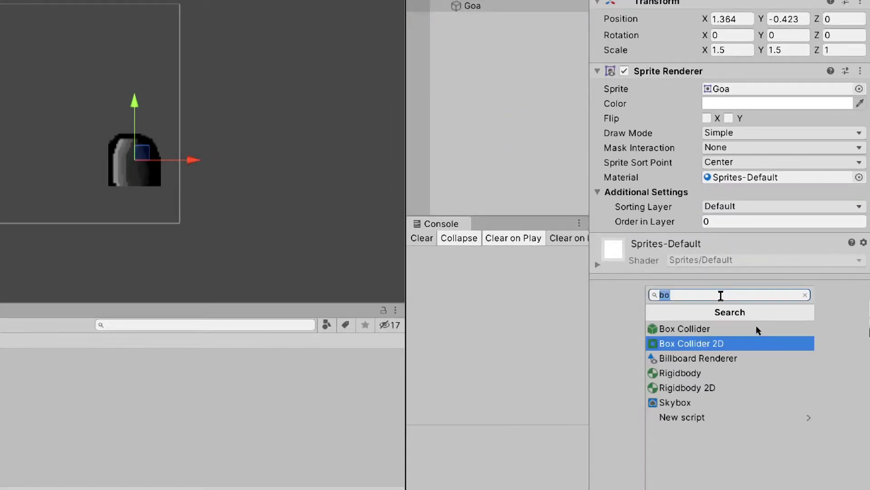
pyautogui.click(748, 348)
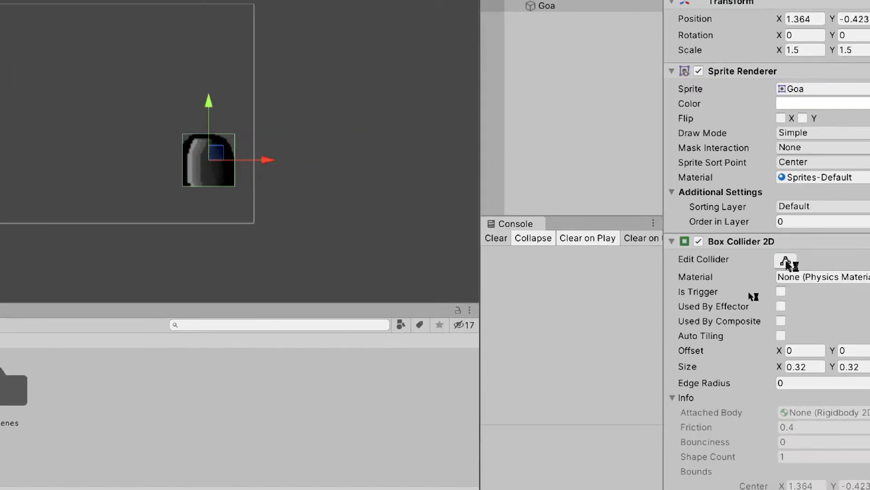
pyautogui.click(787, 263)
pyautogui.moveTo(183, 159); pyautogui.dragTo(205, 163)
pyautogui.click(388, 214)
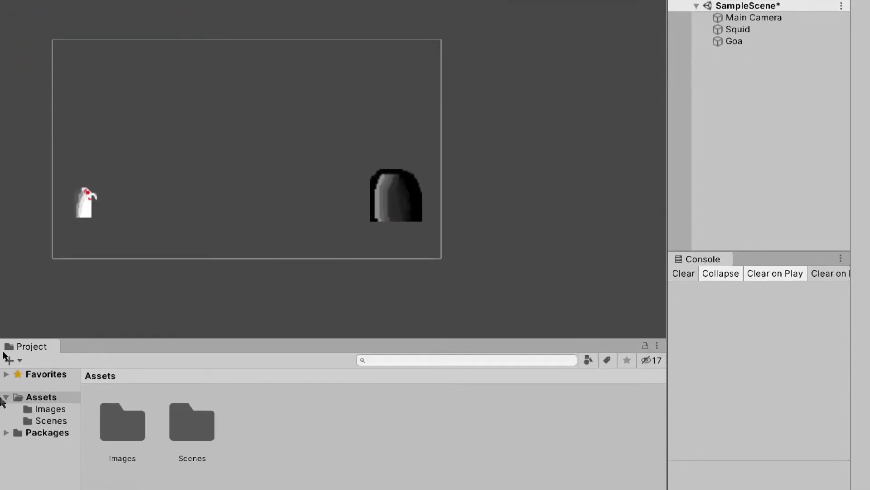
# Step: Check Squid's and Goa's colliders, collapse Goa's Box Collider 2D, then select Squid
pyautogui.click(84, 206)
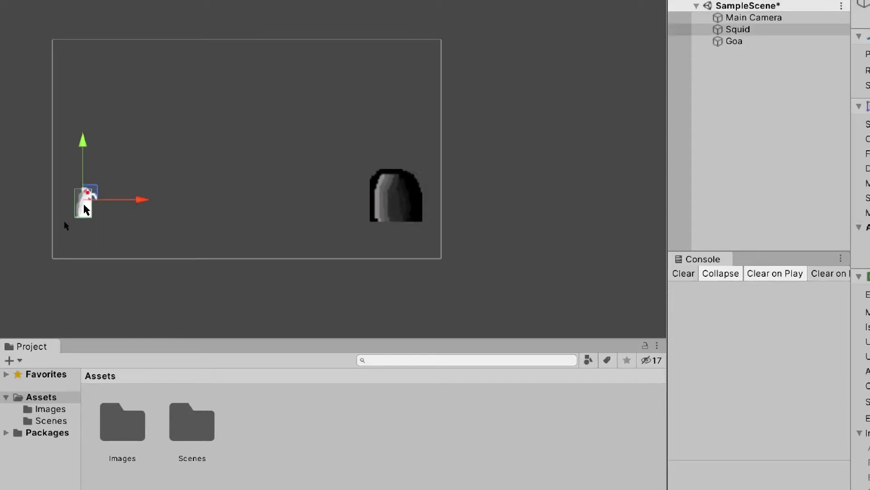
pyautogui.click(138, 252)
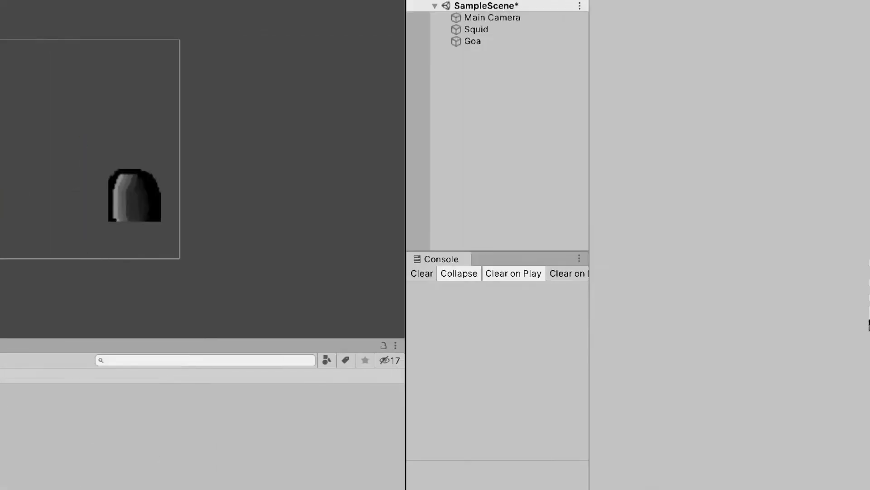
pyautogui.click(230, 202)
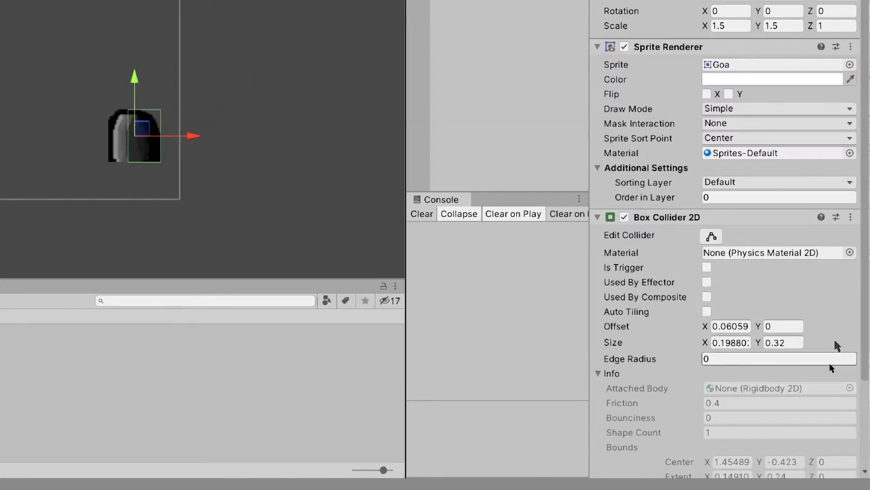
pyautogui.click(595, 217)
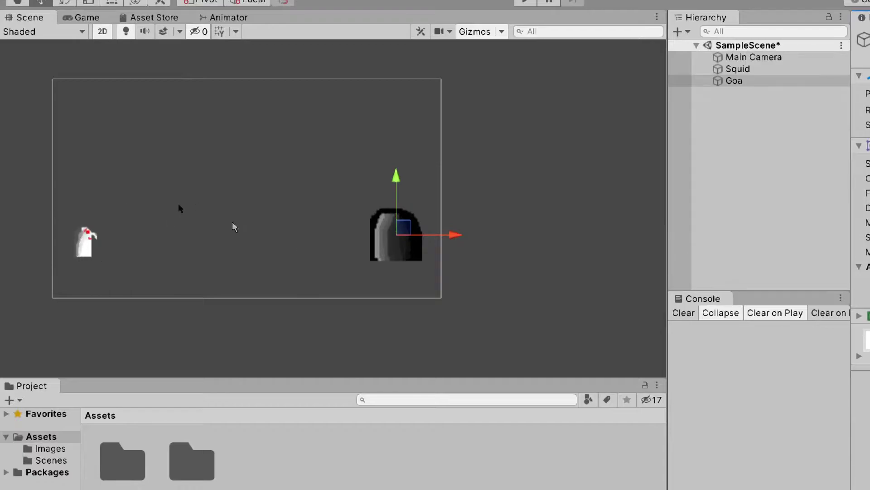
pyautogui.click(85, 247)
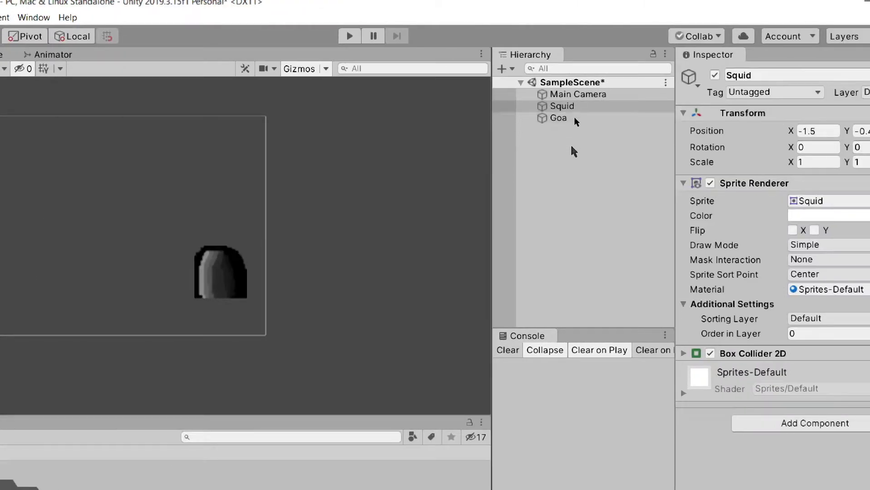
# Step: Add a Dynamic Rigidbody 2D to Squid using the 'rigid' component search
pyautogui.click(569, 108)
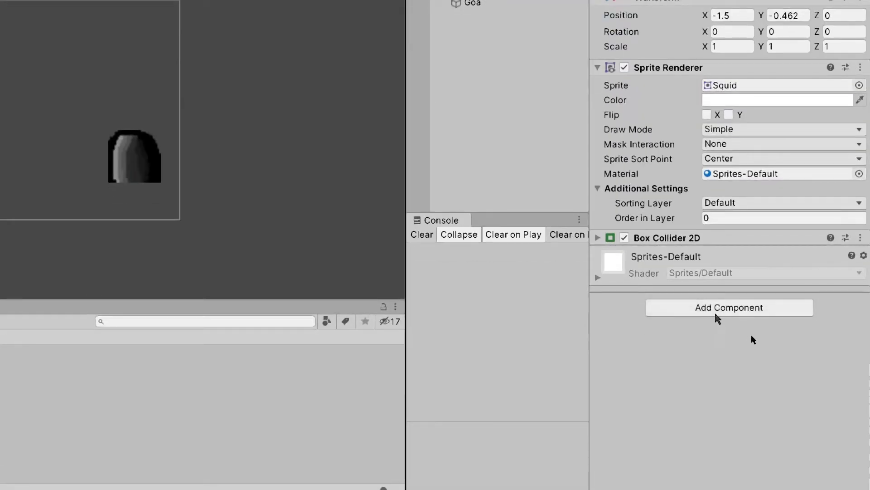
pyautogui.click(721, 308)
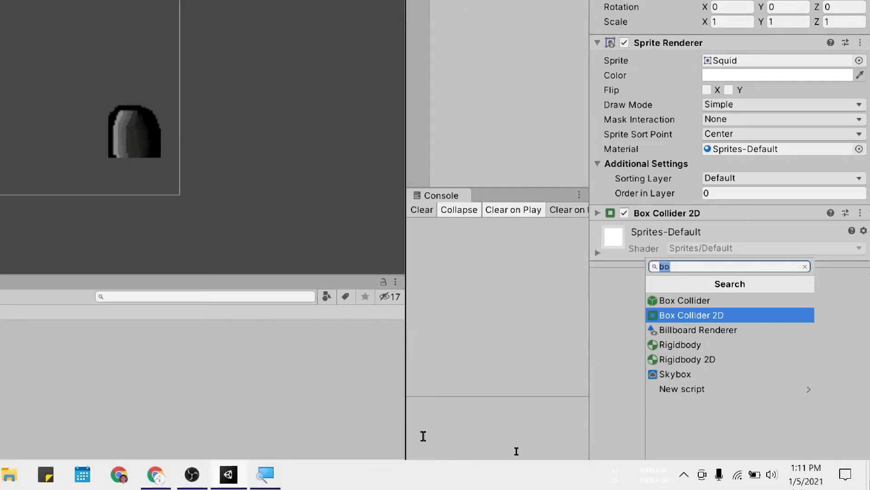
pyautogui.click(199, 477)
pyautogui.click(192, 475)
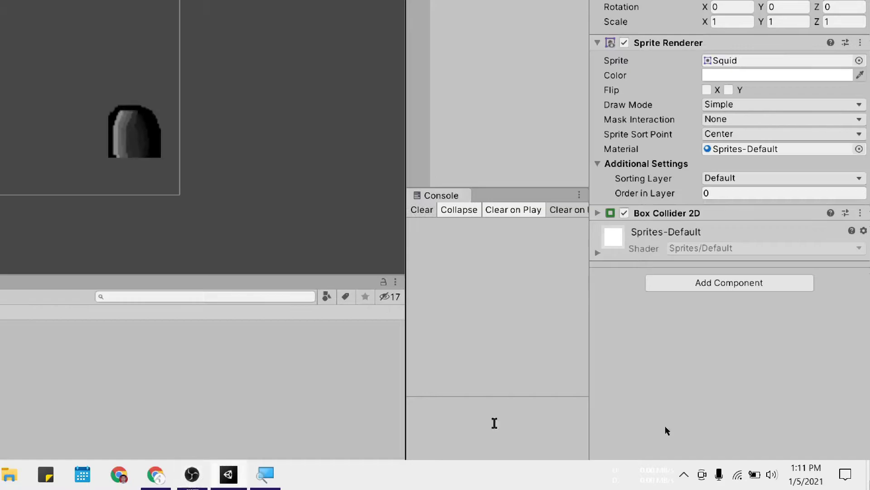
pyautogui.click(711, 284)
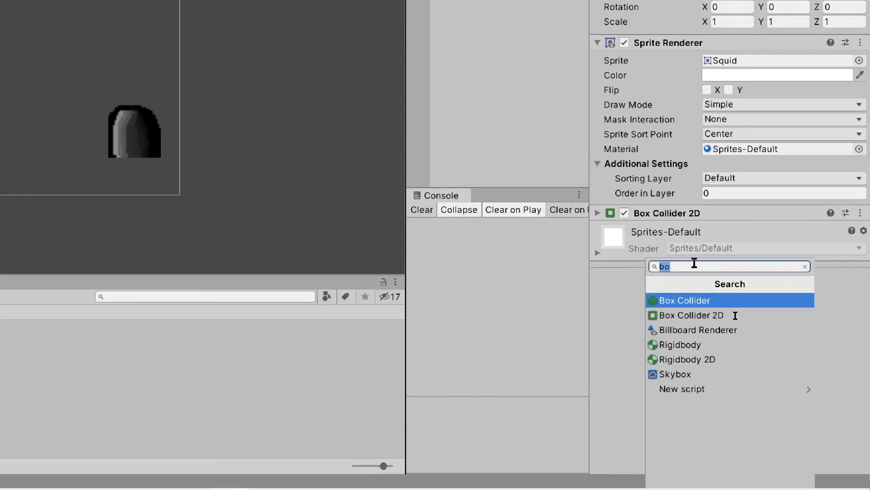
pyautogui.write('ri')
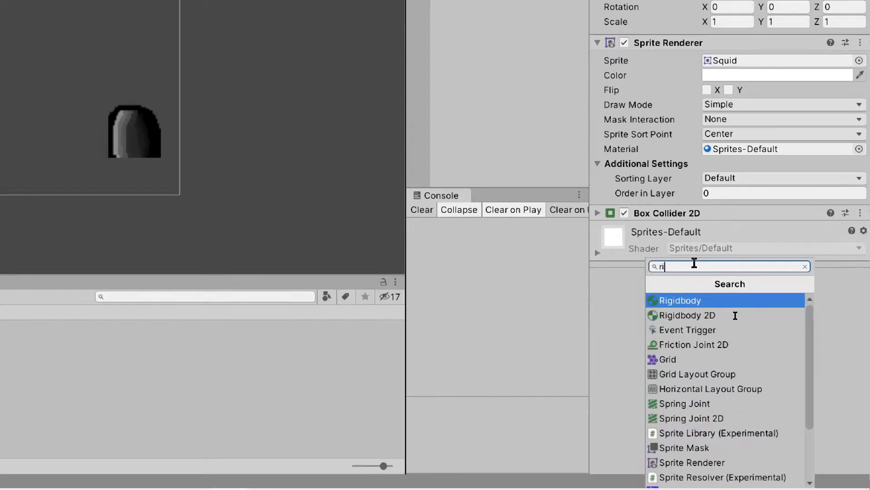
pyautogui.write('gid')
pyautogui.press('Down')
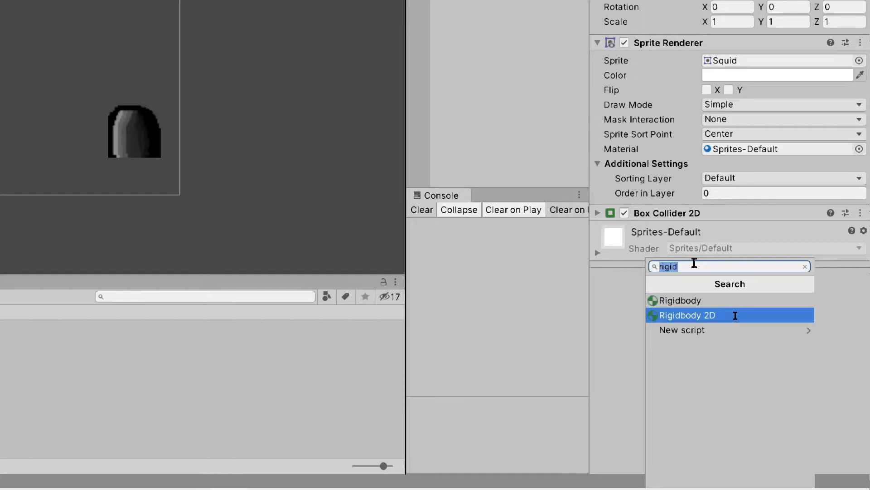
pyautogui.press('Return')
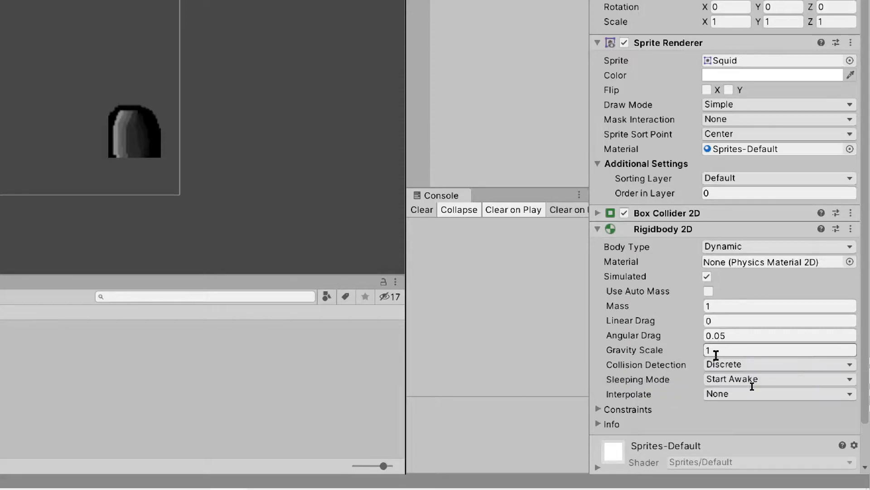
pyautogui.click(715, 351)
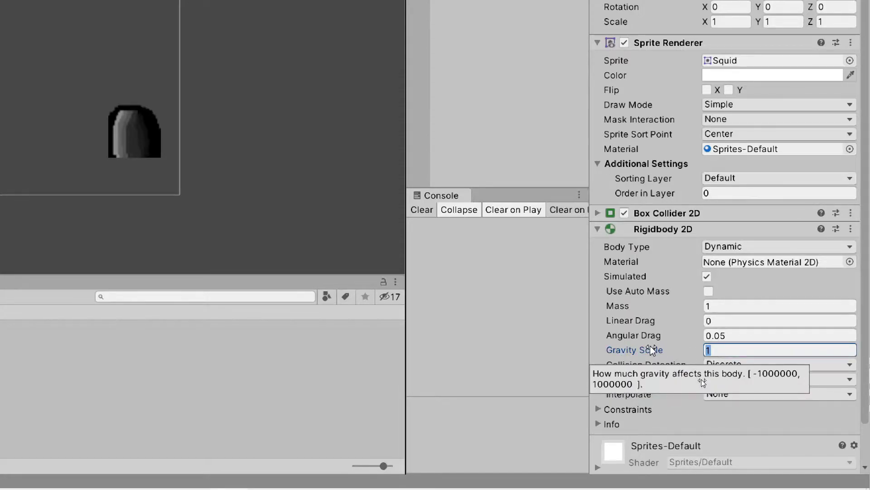
pyautogui.click(566, 347)
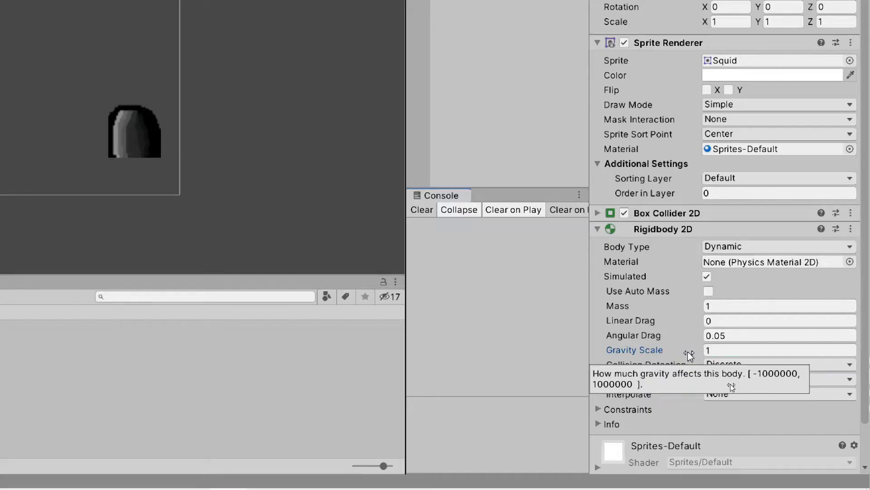
pyautogui.click(721, 351)
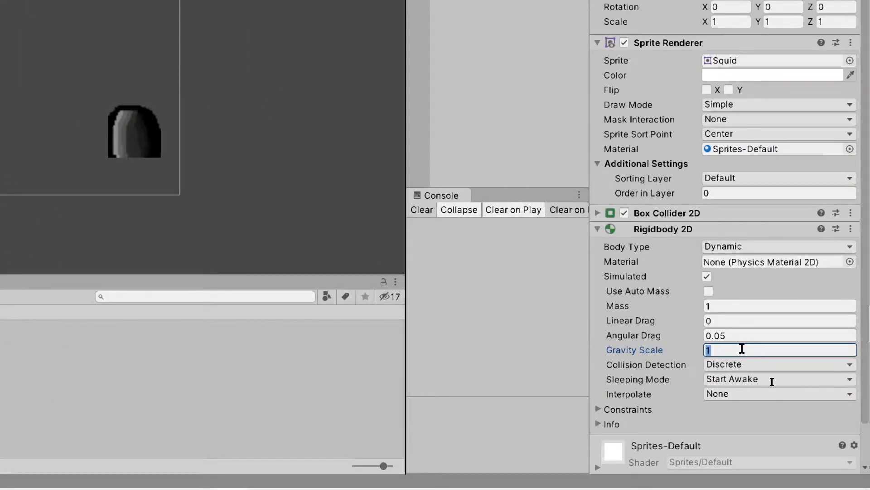
# Step: Raise Squid to Y 0.528 above the cave and fit the camera frame in view
pyautogui.click(733, 351)
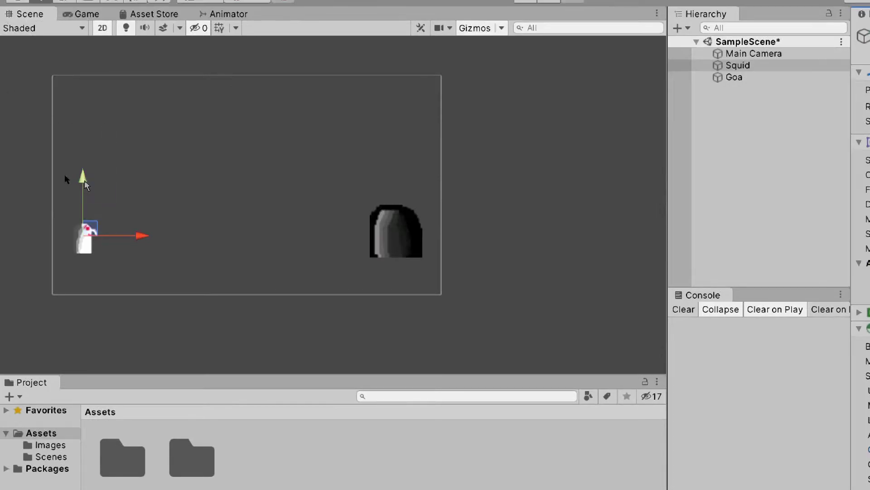
pyautogui.moveTo(84, 181); pyautogui.dragTo(69, 74)
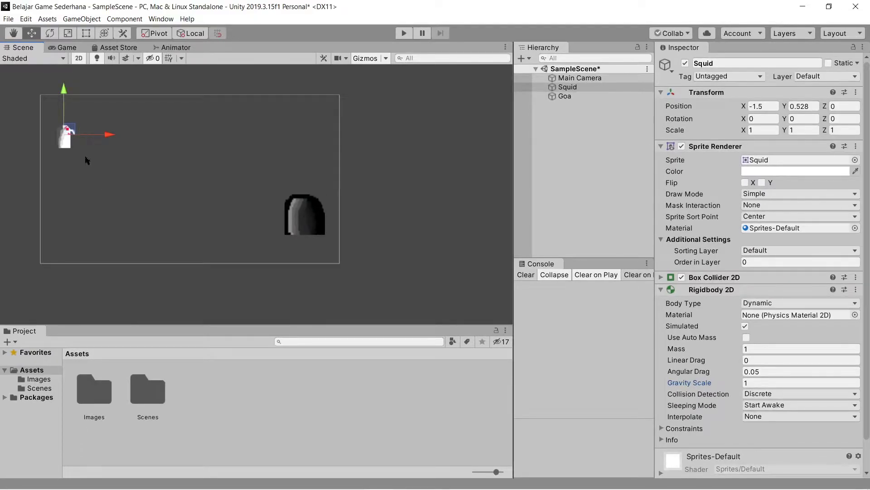
pyautogui.scroll(3, 108, 186)
pyautogui.moveTo(32, 112); pyautogui.dragTo(100, 153, button='middle')
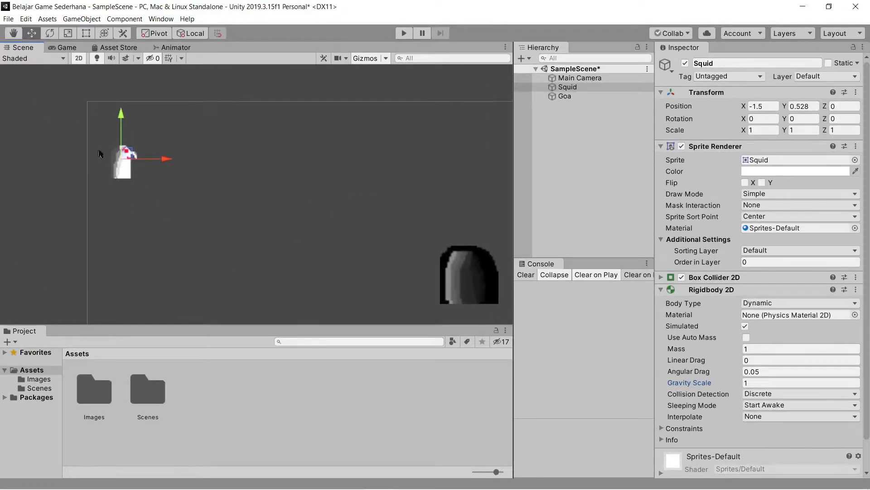
pyautogui.moveTo(279, 205); pyautogui.dragTo(266, 175, button='middle')
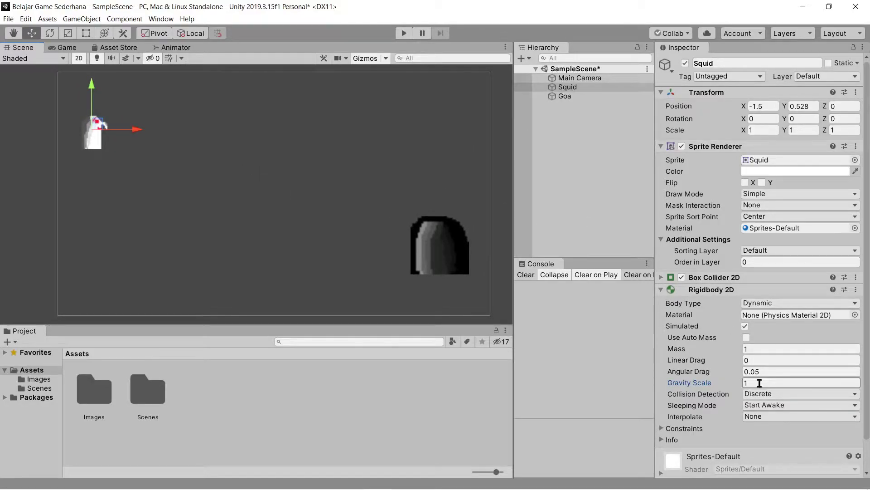
# Step: Test-play in the Game view until Squid falls away, stop, and toggle the Rigidbody 2D panel
pyautogui.click(53, 48)
pyautogui.click(403, 33)
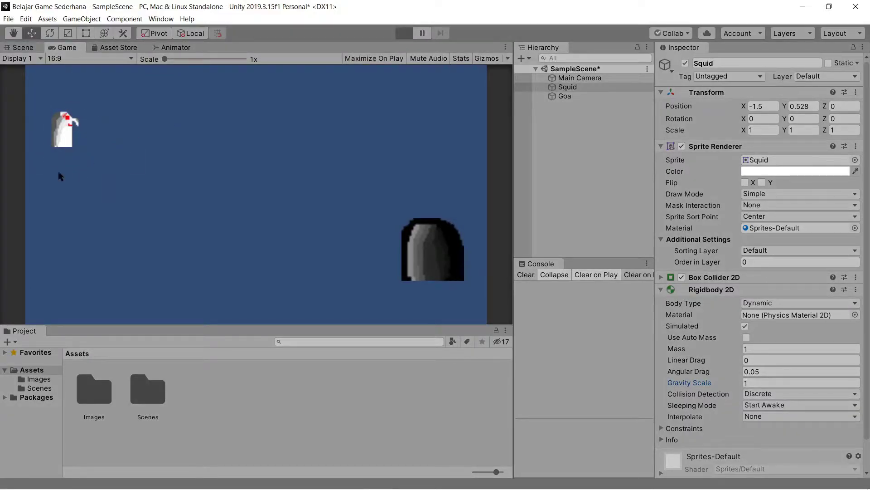
pyautogui.click(404, 35)
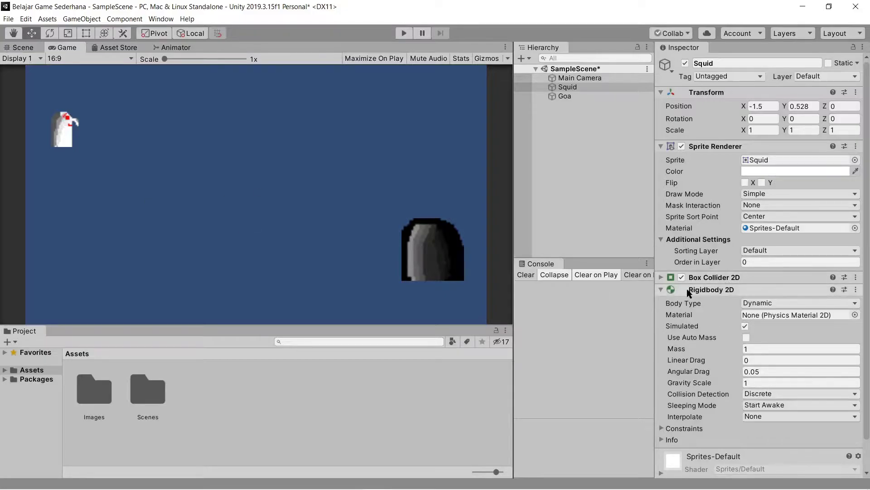
pyautogui.click(664, 290)
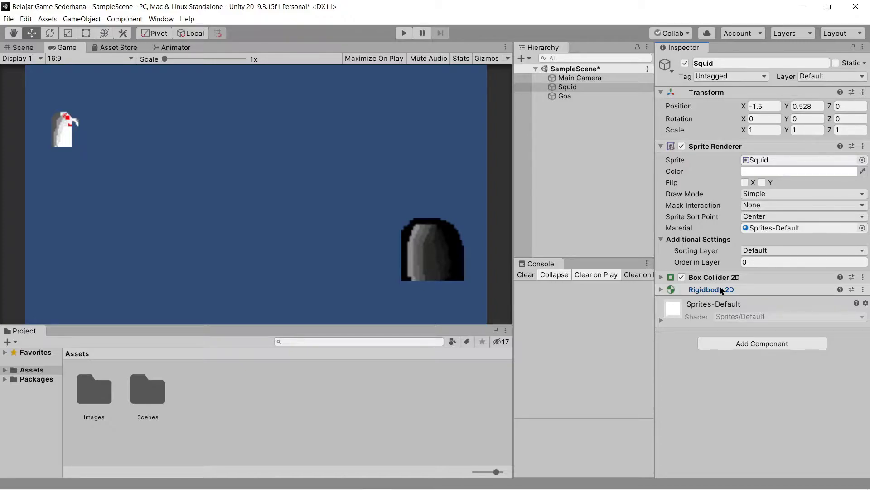
pyautogui.click(660, 289)
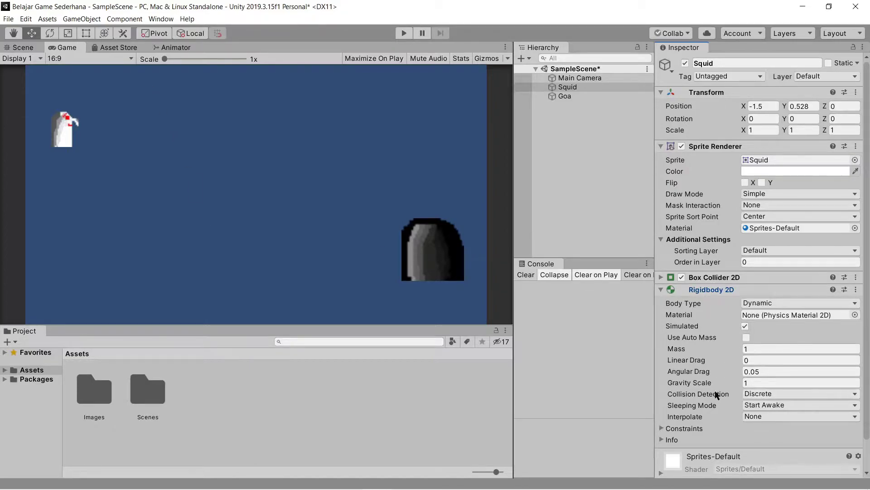
# Step: Toggle Squid's Rigidbody 2D foldout several times, leaving it collapsed in the Inspector
pyautogui.click(663, 289)
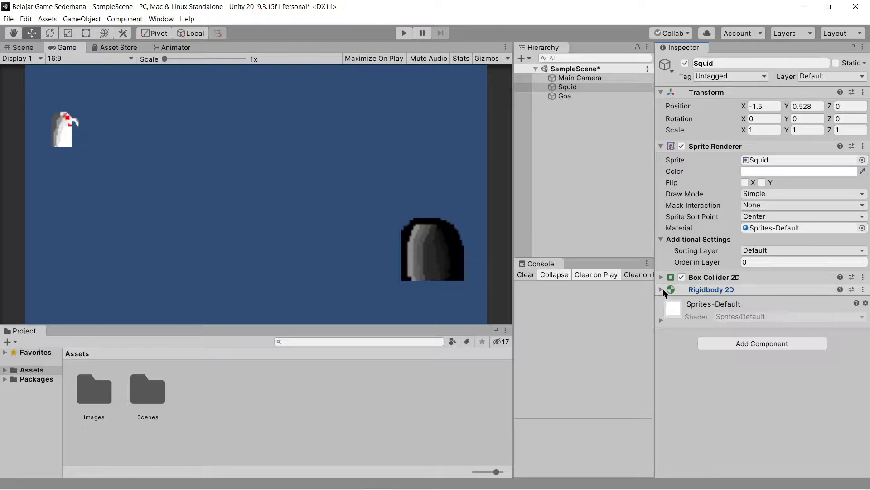
pyautogui.click(662, 289)
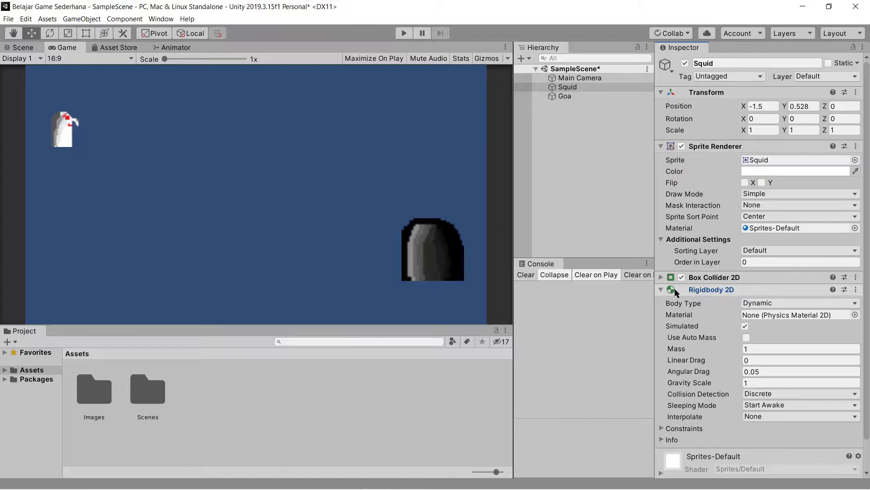
pyautogui.click(662, 289)
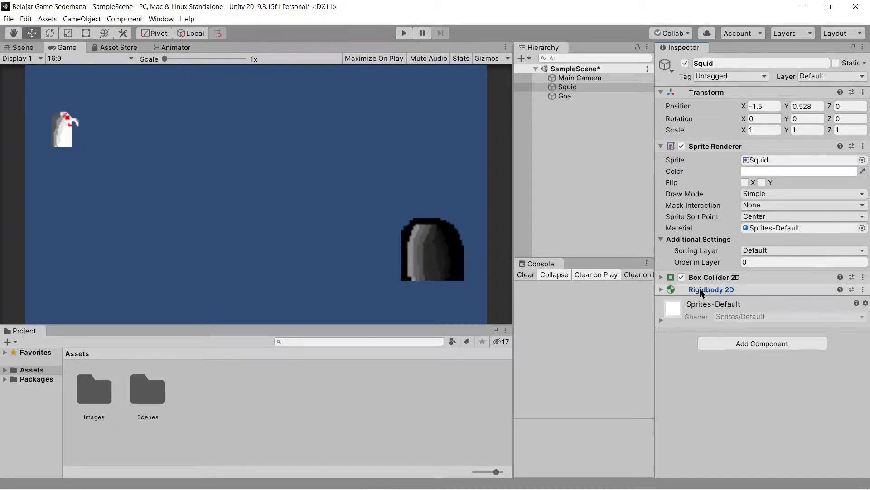
pyautogui.click(661, 290)
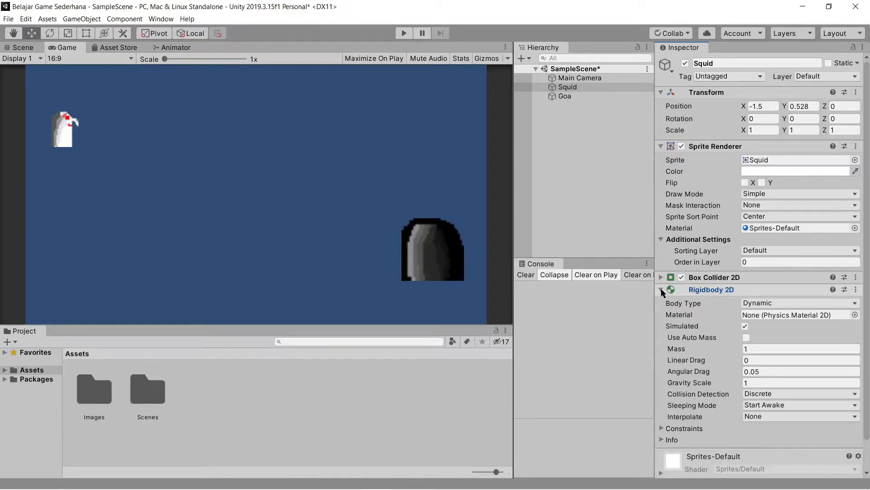
pyautogui.scroll(-2, 698, 325)
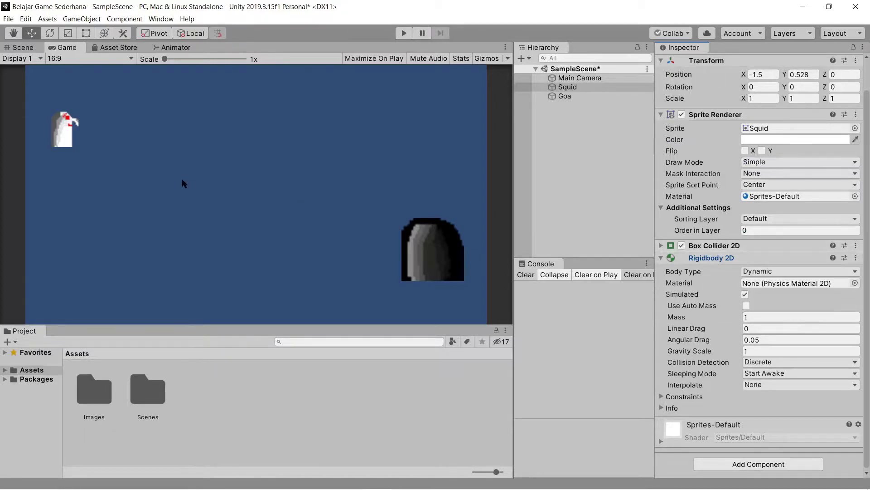
pyautogui.click(69, 133)
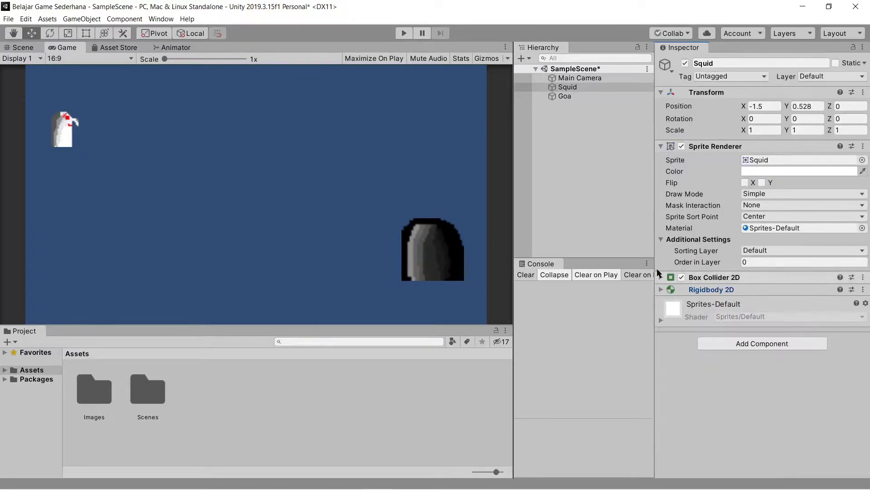
pyautogui.click(700, 259)
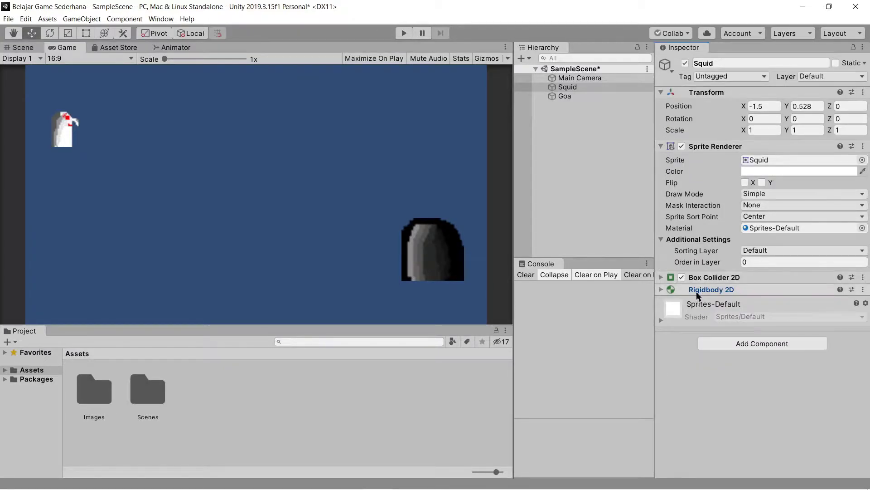
# Step: Expand then collapse Box Collider 2D, and collapse Sprite Renderer on Squid
pyautogui.click(728, 274)
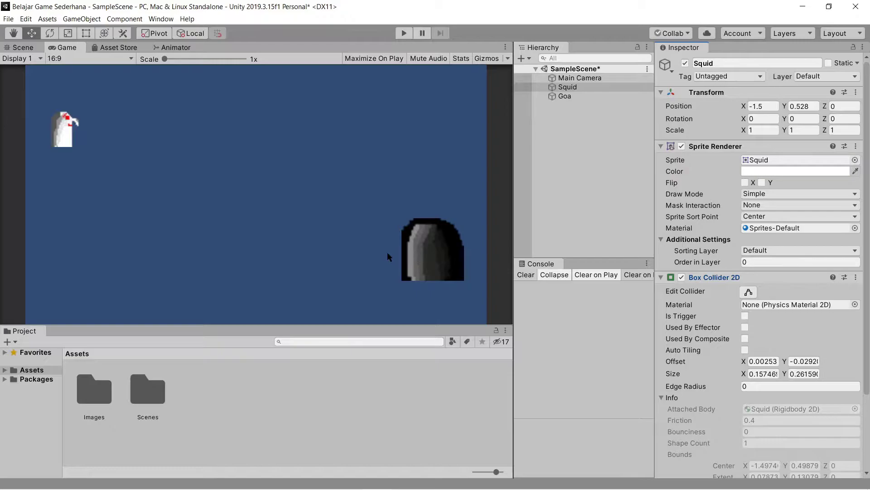
pyautogui.click(660, 277)
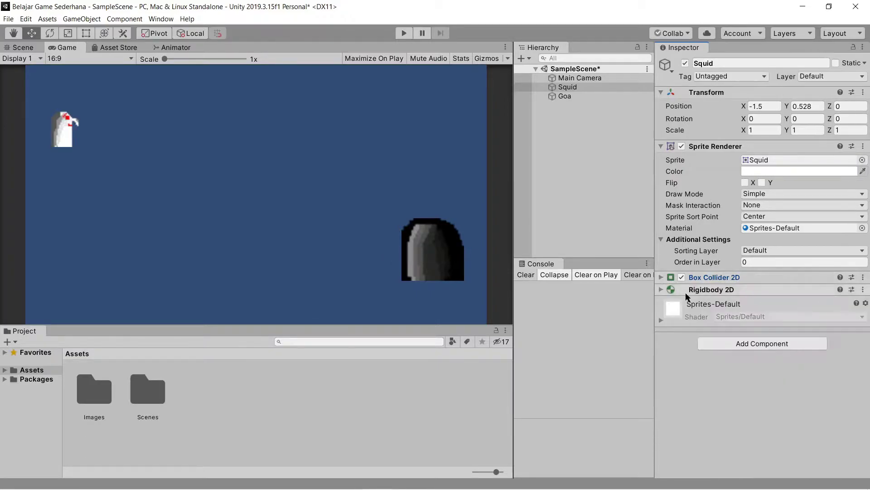
pyautogui.click(660, 146)
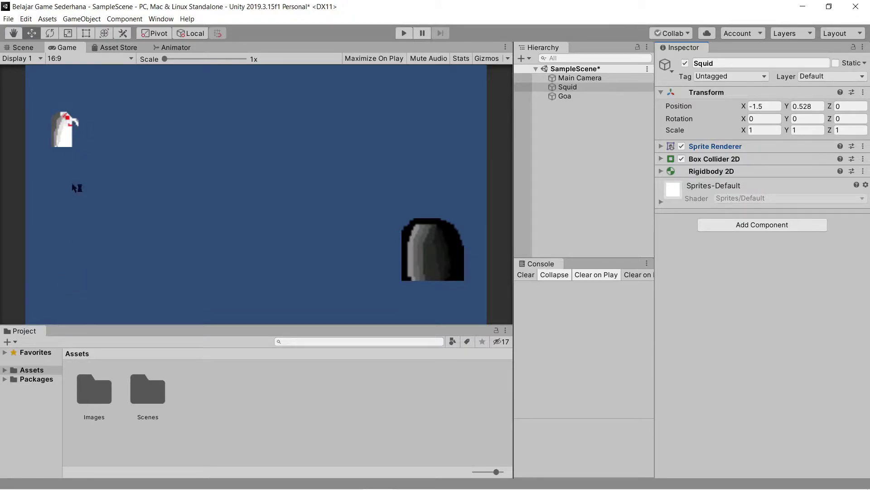
# Step: Import the Knight lane image from Gambar/Bahan Unity/Knight into the Images folder
pyautogui.click(18, 47)
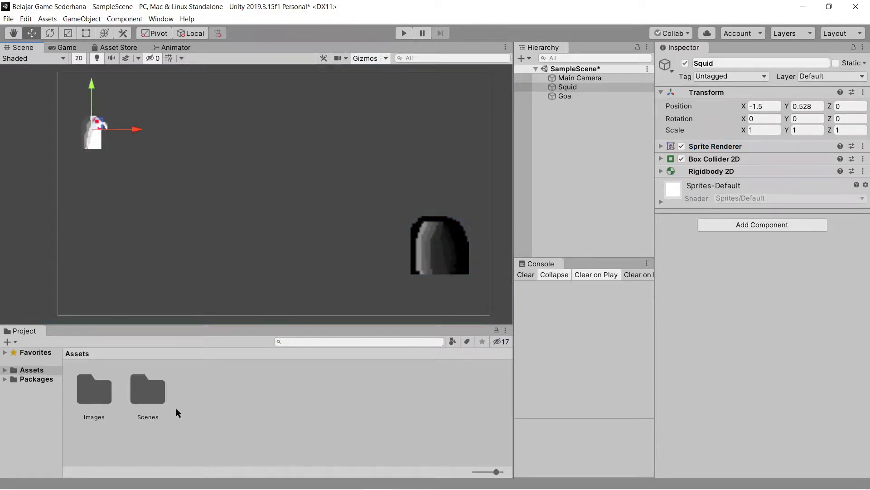
pyautogui.doubleClick(104, 400)
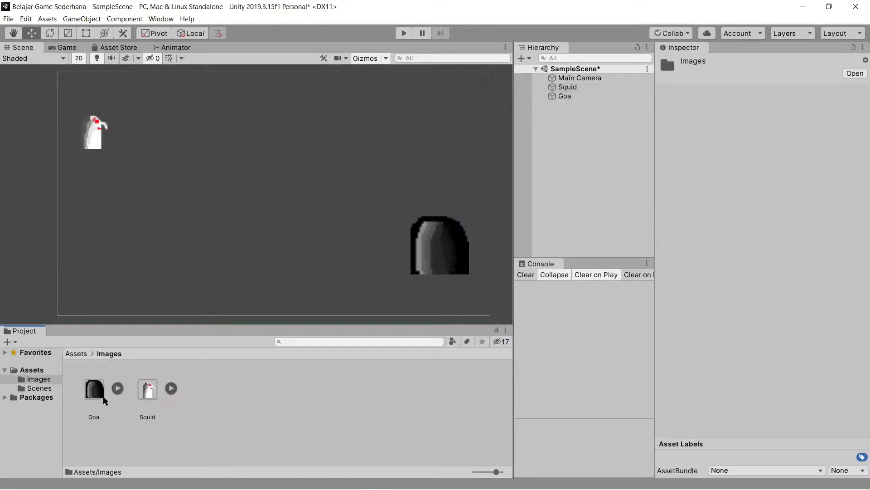
pyautogui.rightClick(230, 408)
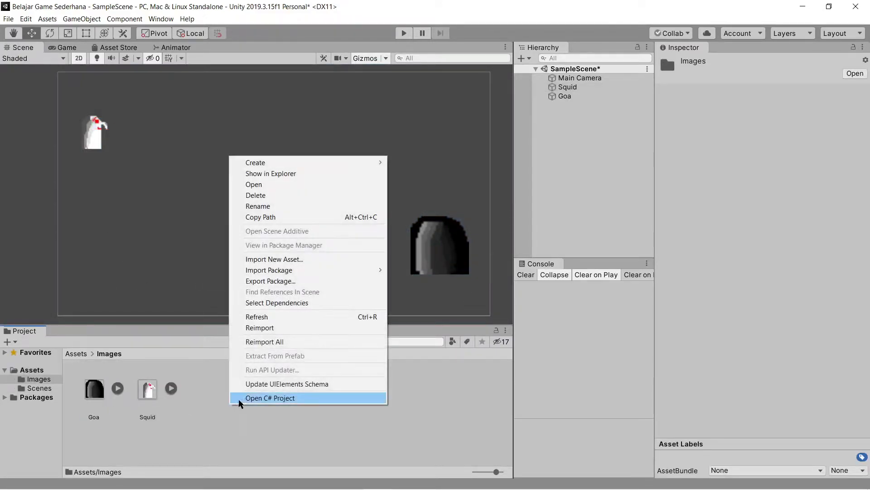
pyautogui.click(278, 260)
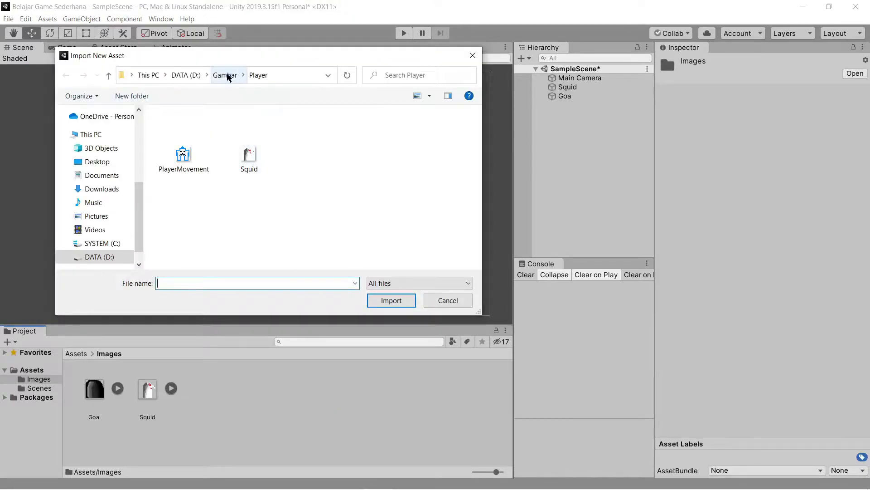
pyautogui.click(226, 76)
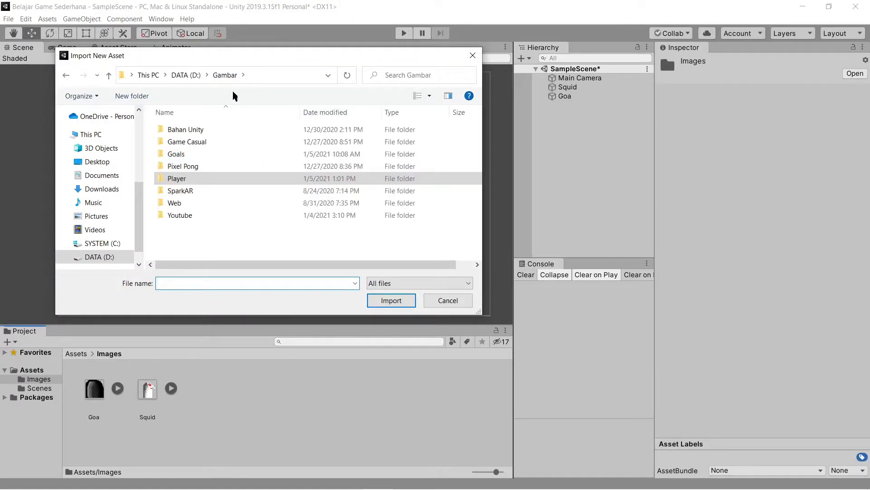
pyautogui.doubleClick(228, 131)
pyautogui.doubleClick(248, 143)
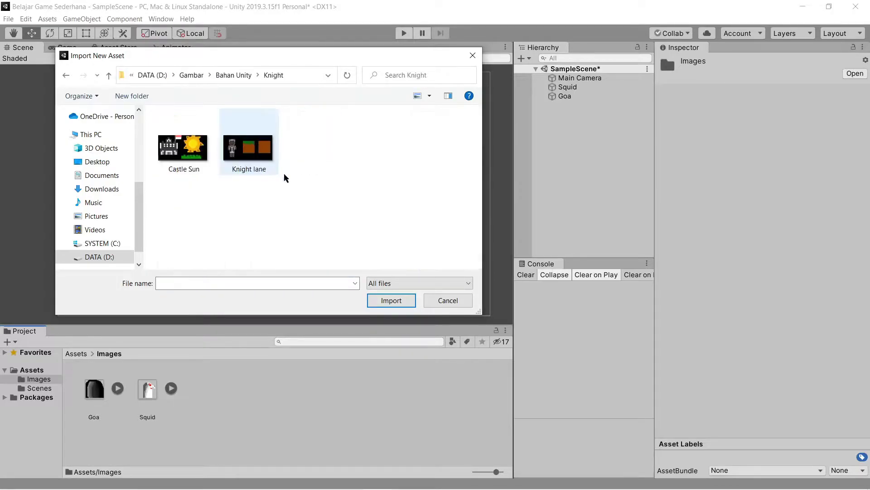
pyautogui.click(249, 143)
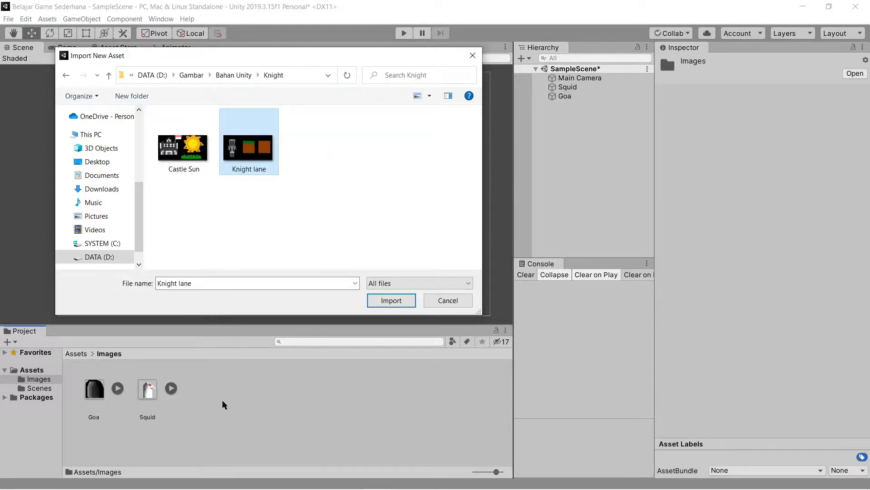
pyautogui.click(382, 303)
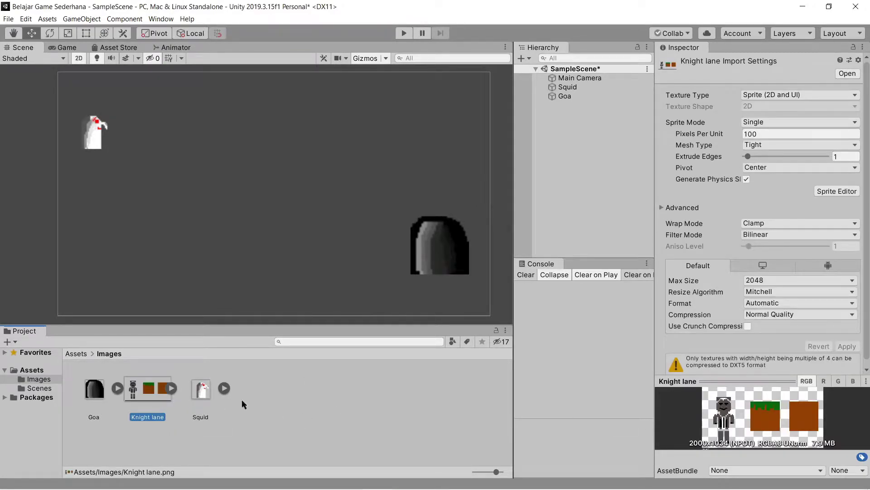
pyautogui.click(172, 389)
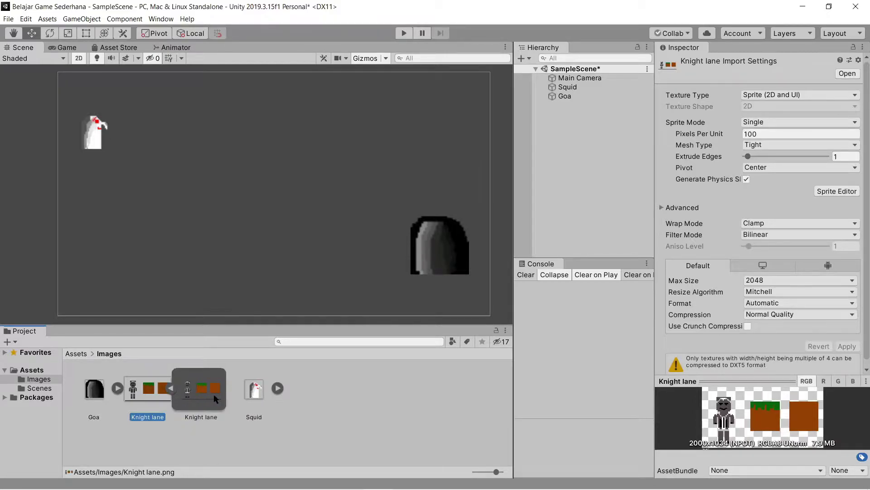
pyautogui.click(171, 390)
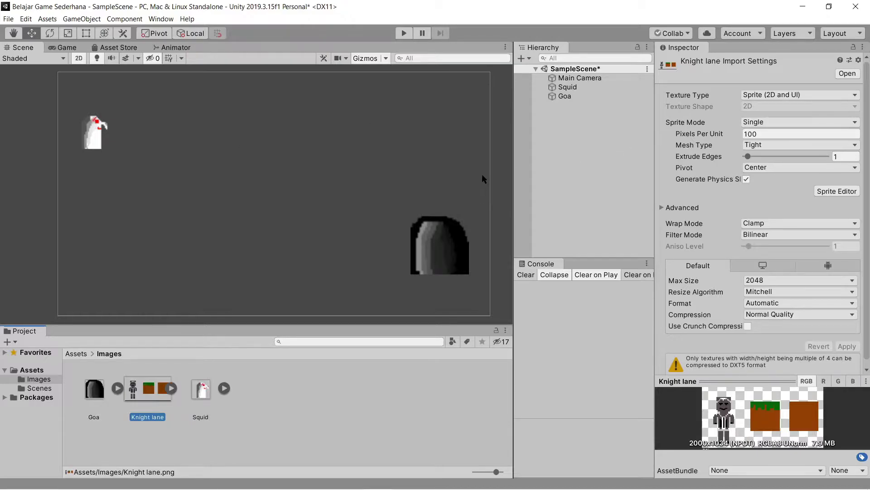
pyautogui.click(171, 389)
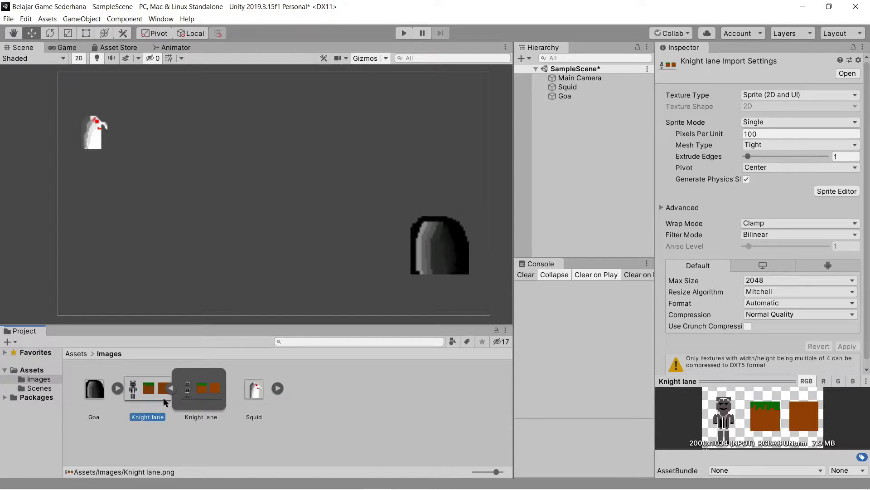
pyautogui.click(173, 389)
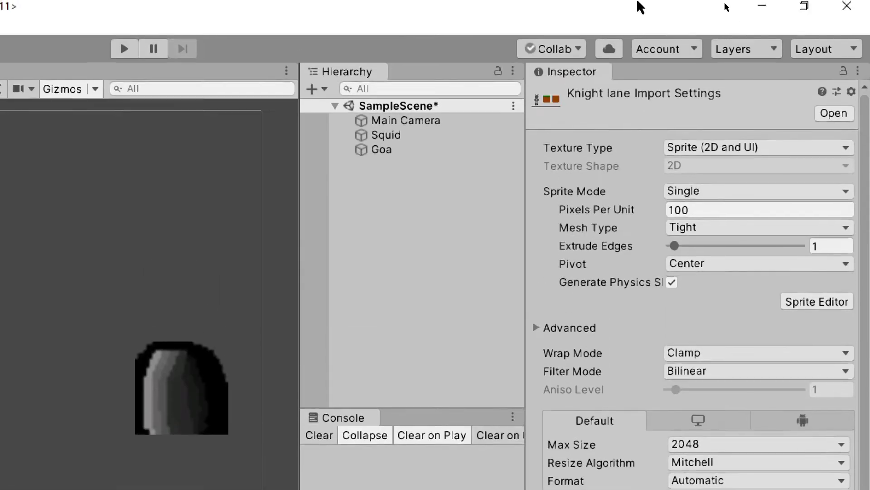
# Step: Set Knight lane's Sprite Mode to Multiple, apply it, and open the Sprite Editor
pyautogui.click(711, 191)
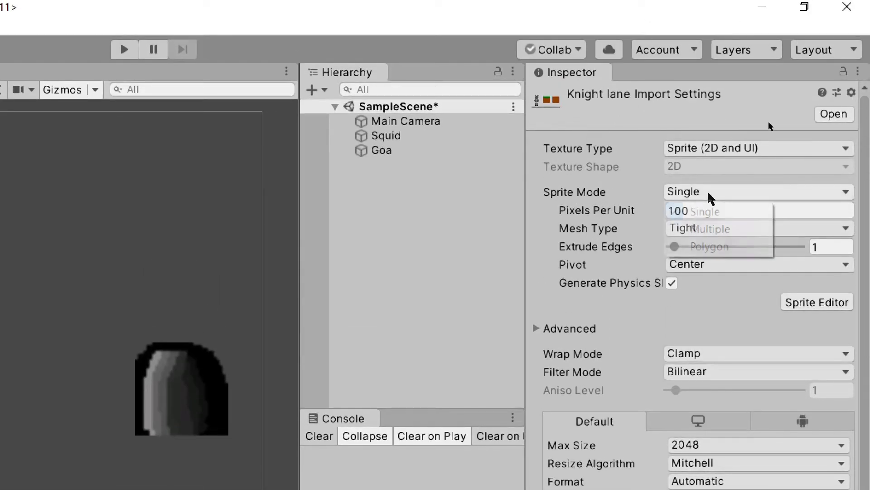
pyautogui.click(721, 230)
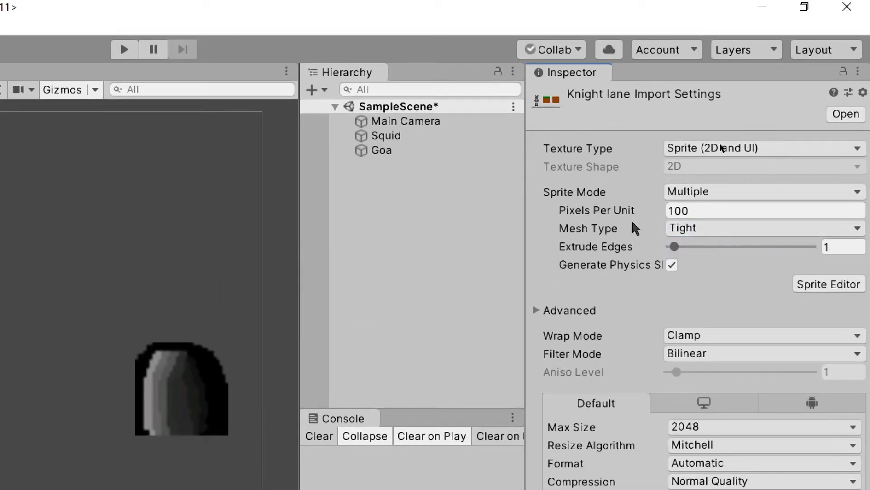
pyautogui.click(826, 284)
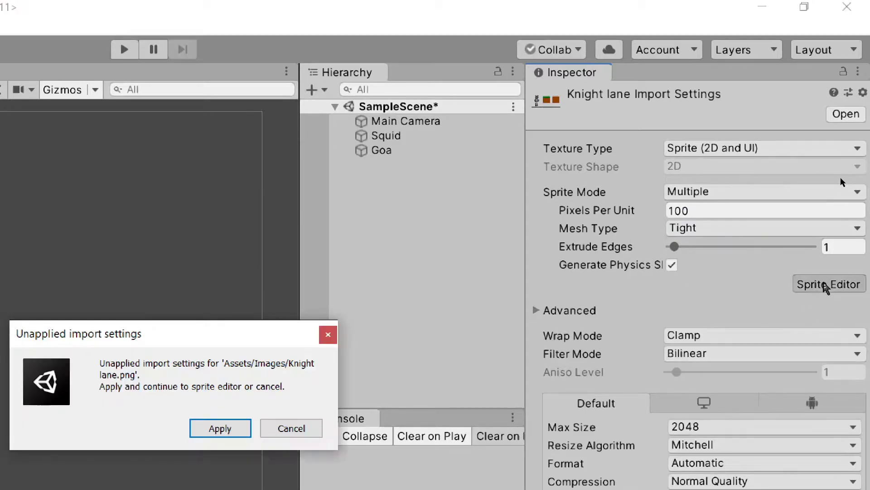
pyautogui.click(231, 430)
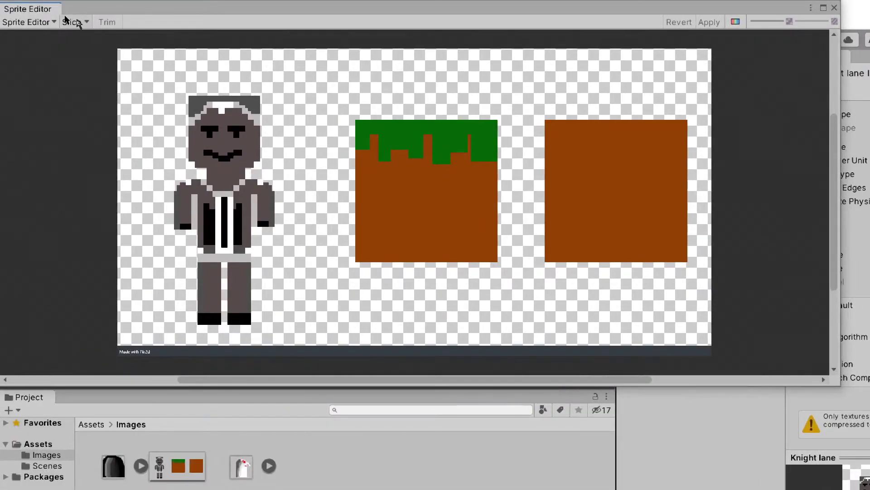
# Step: Slice the Knight lane sheet automatically and check the grass and dirt tile bounds
pyautogui.click(74, 21)
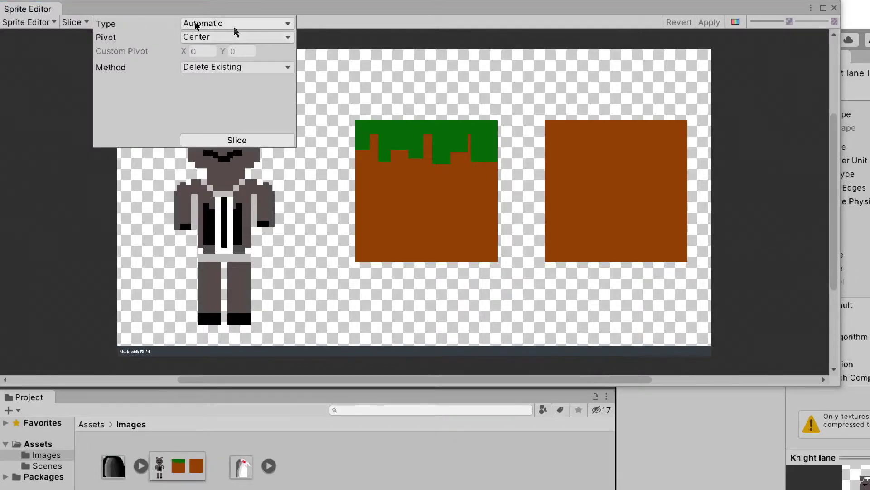
pyautogui.click(247, 144)
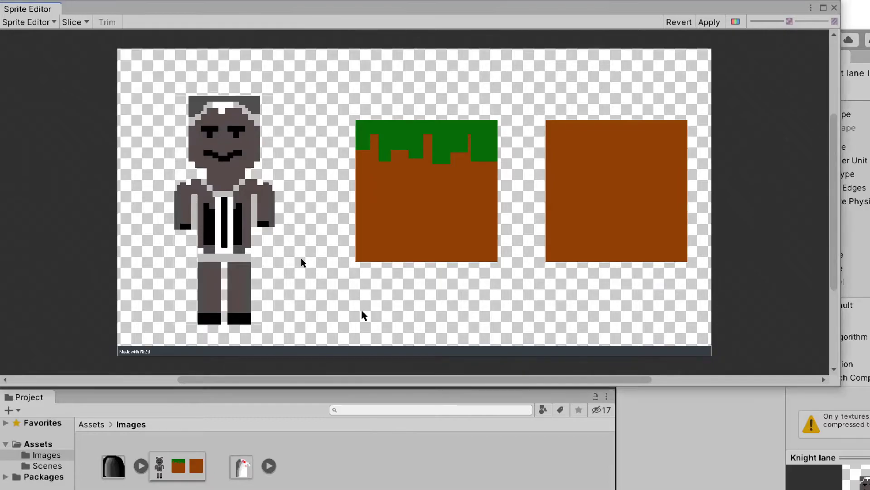
pyautogui.click(246, 227)
pyautogui.click(409, 192)
pyautogui.click(625, 171)
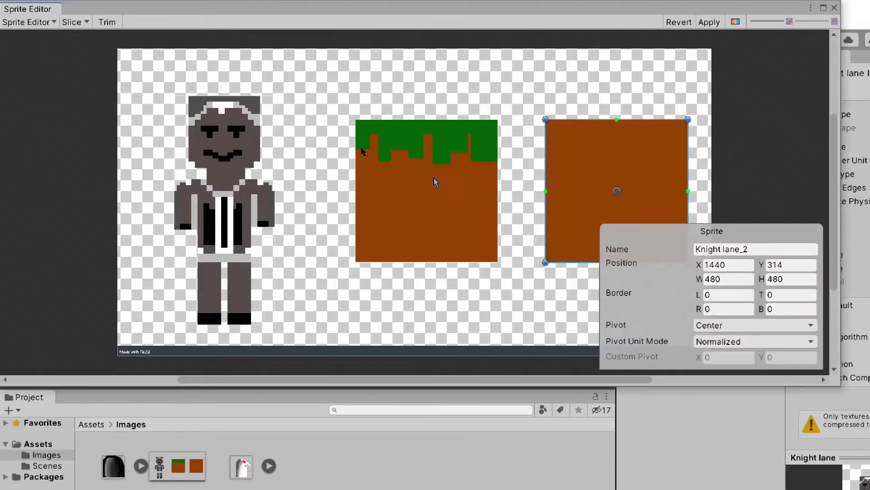
pyautogui.click(433, 184)
pyautogui.click(227, 184)
pyautogui.click(426, 185)
# Step: Check the knight slice, apply the slicing, and close the Sprite Editor
pyautogui.click(594, 165)
pyautogui.click(412, 185)
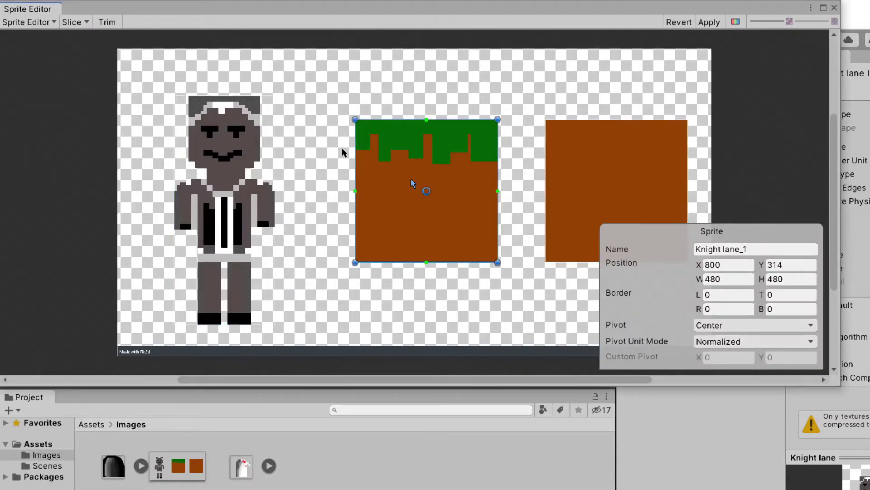
pyautogui.click(189, 177)
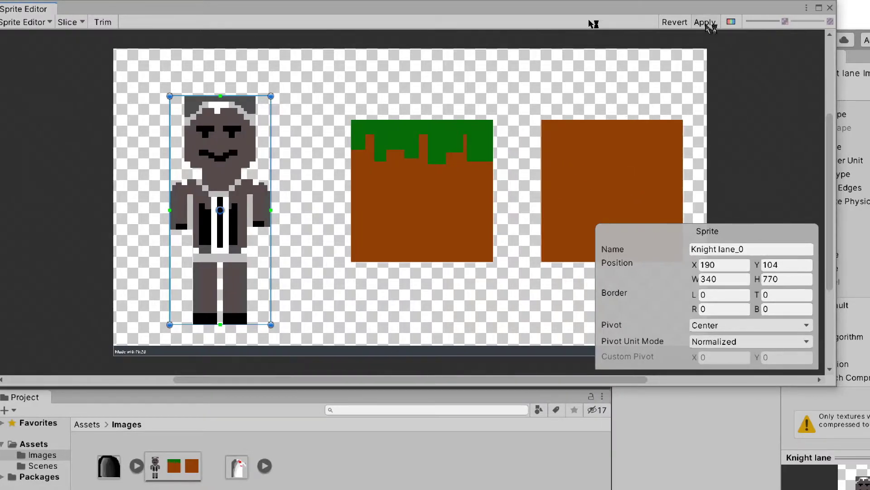
pyautogui.click(705, 22)
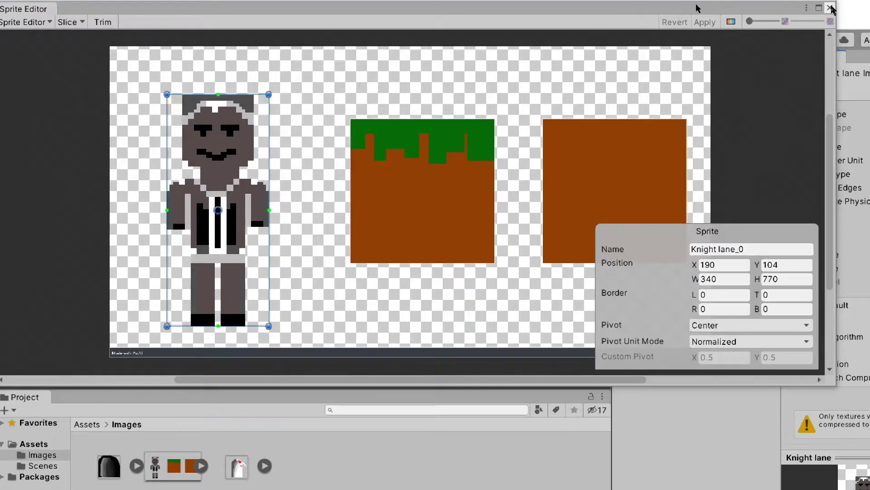
pyautogui.click(831, 6)
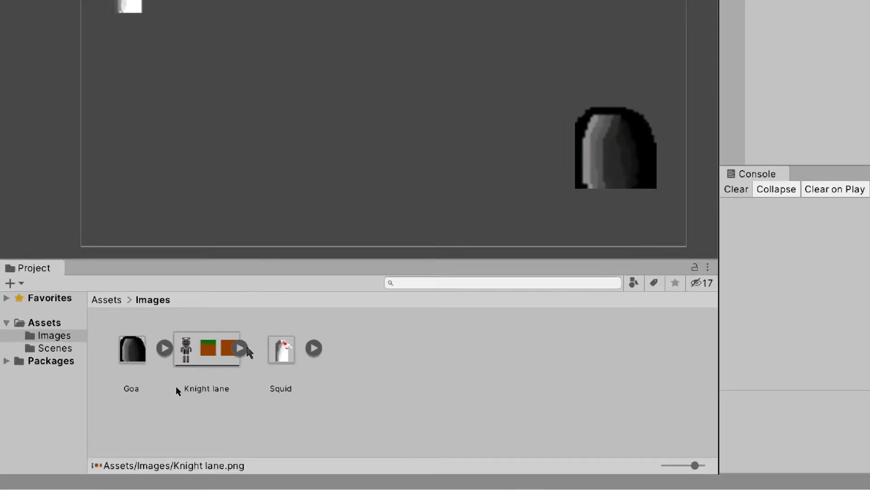
pyautogui.click(238, 349)
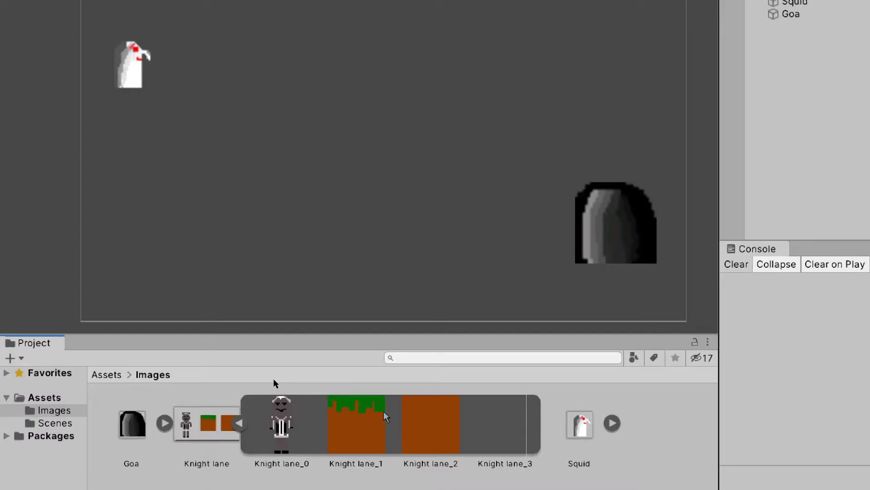
pyautogui.moveTo(360, 429); pyautogui.dragTo(290, 277)
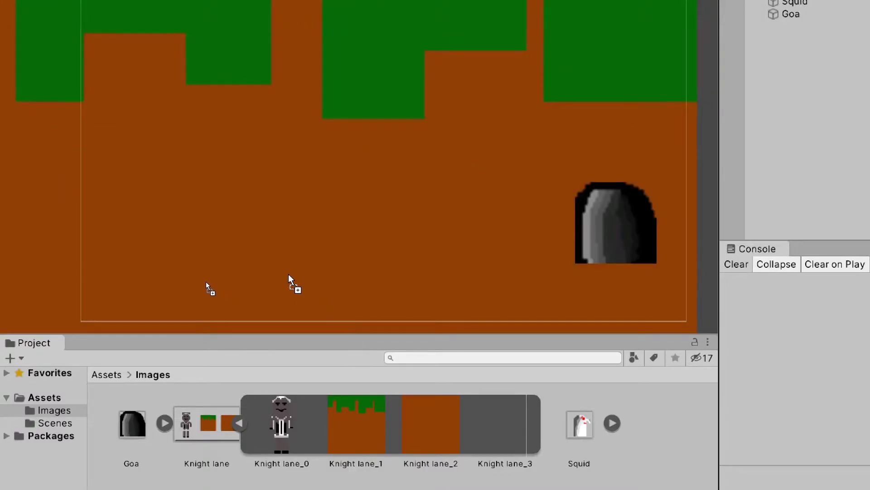
pyautogui.moveTo(290, 277)
pyautogui.mouseDown()
pyautogui.moveTo(219, 265)
pyautogui.moveTo(371, 396)
pyautogui.moveTo(262, 389)
pyautogui.mouseUp()
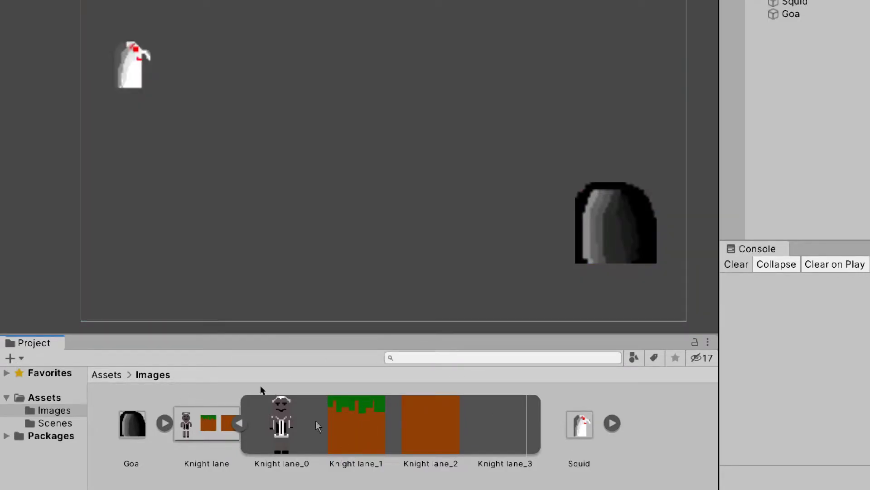
pyautogui.click(237, 424)
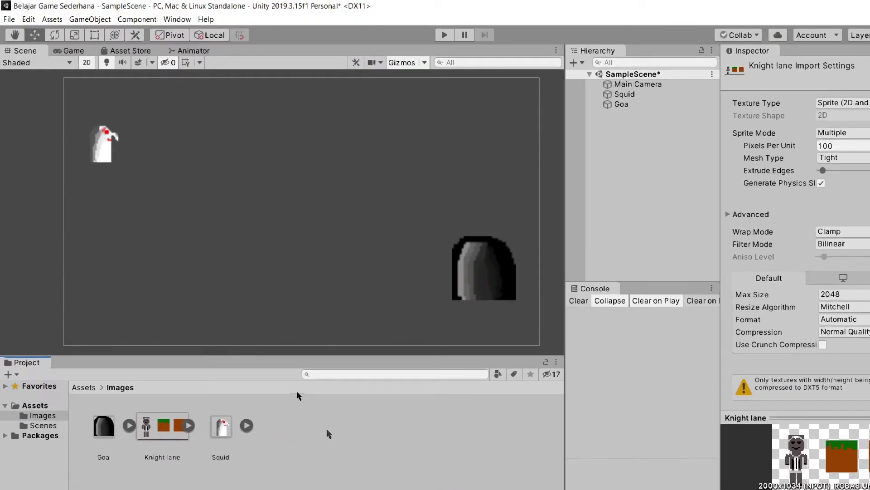
# Step: Delete the Knight lane asset from the Images folder
pyautogui.click(188, 425)
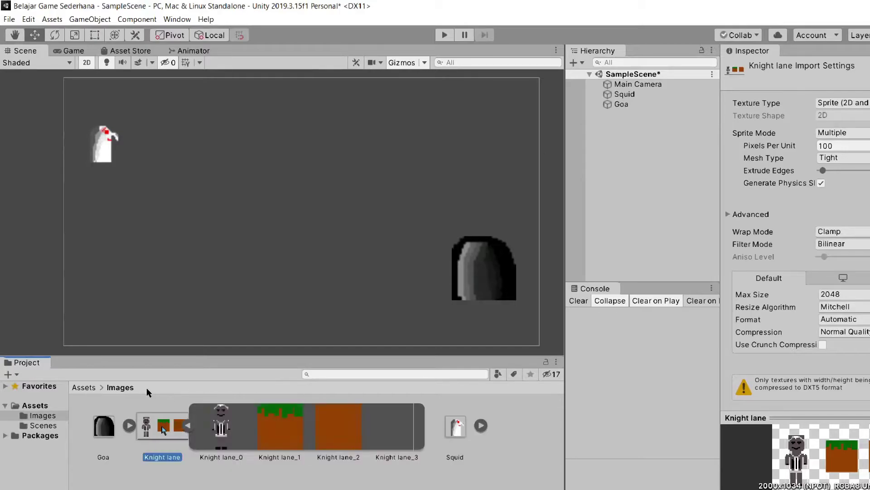
pyautogui.click(187, 425)
pyautogui.press('Delete')
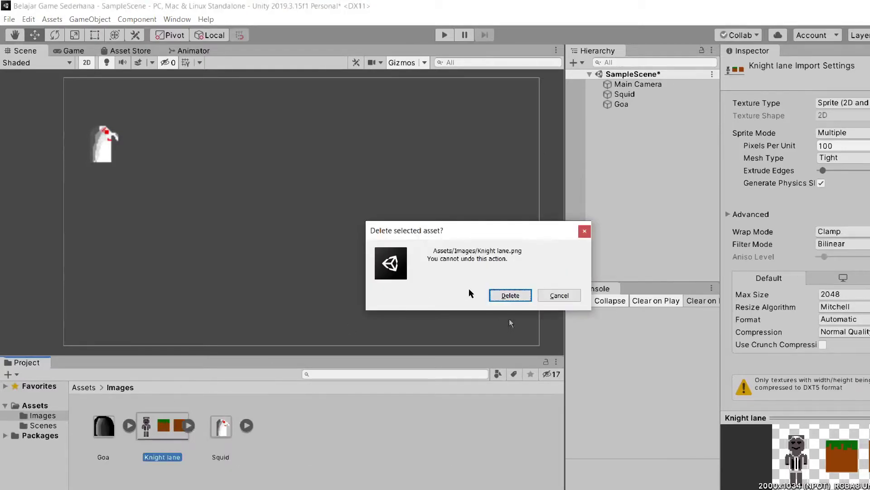
pyautogui.click(507, 293)
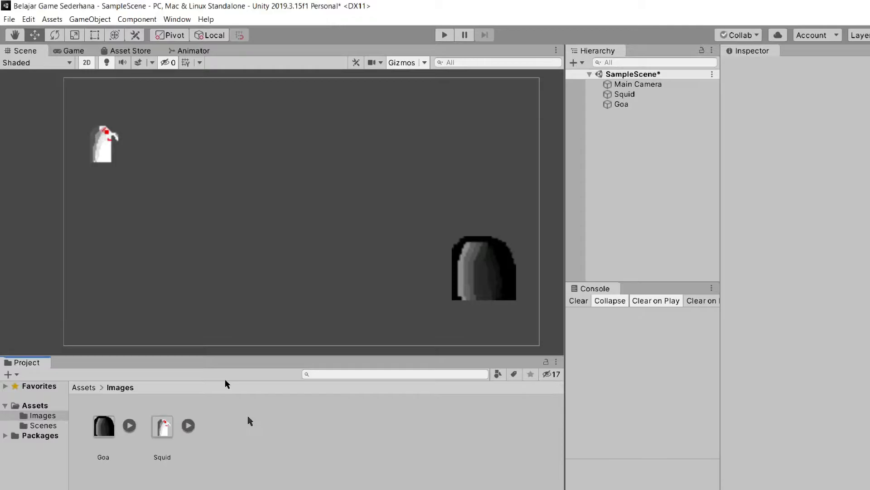
# Step: Import the Dinding image from Gambar/Pixel Pong into the Images folder
pyautogui.rightClick(249, 420)
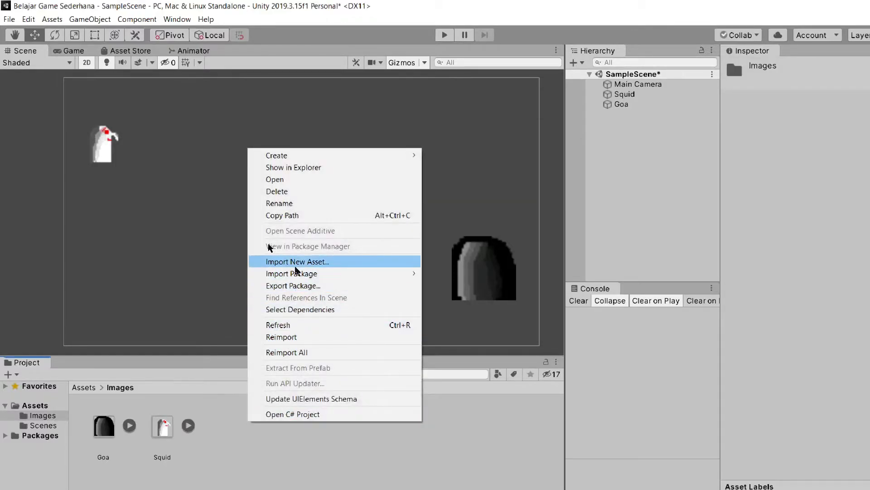
pyautogui.click(296, 262)
pyautogui.click(255, 82)
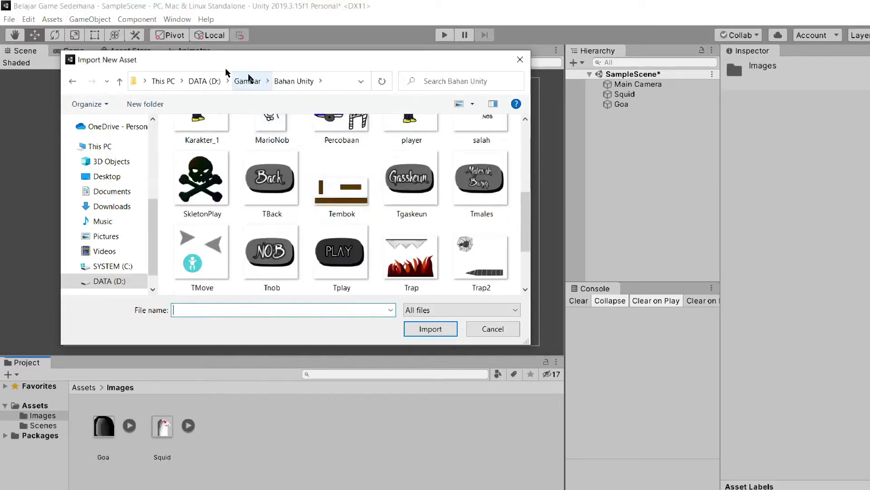
pyautogui.click(247, 81)
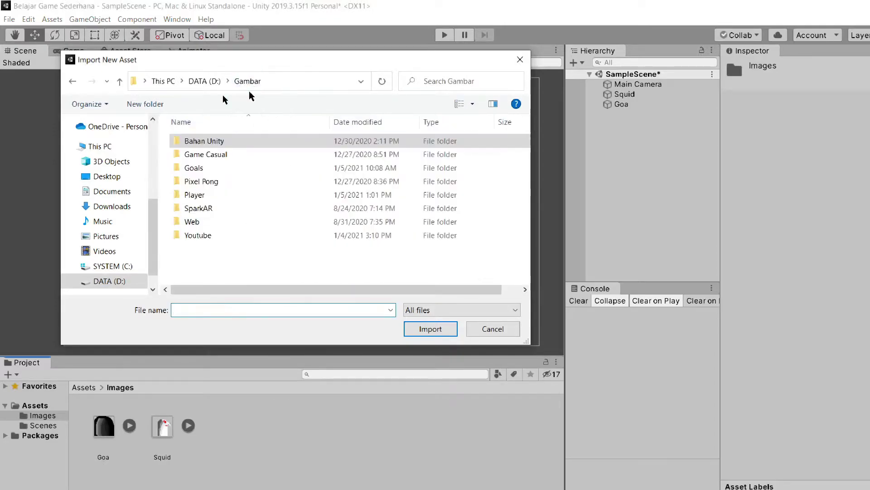
pyautogui.doubleClick(235, 179)
pyautogui.click(416, 168)
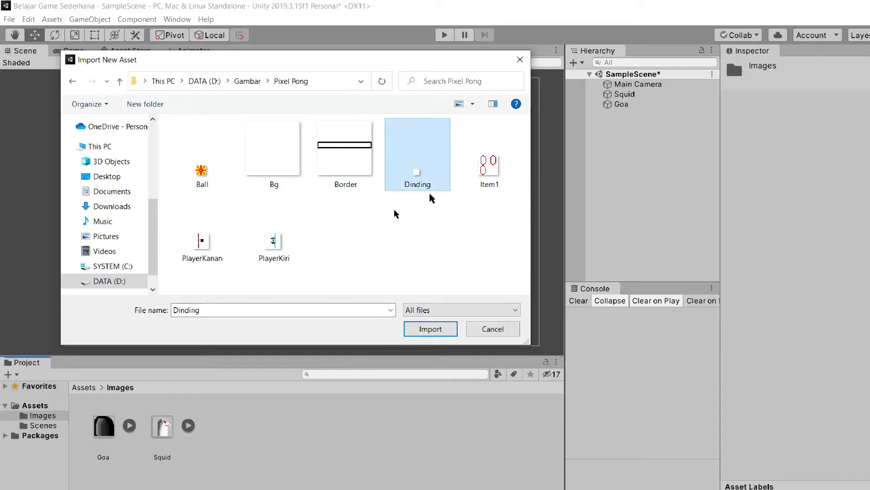
pyautogui.press('Return')
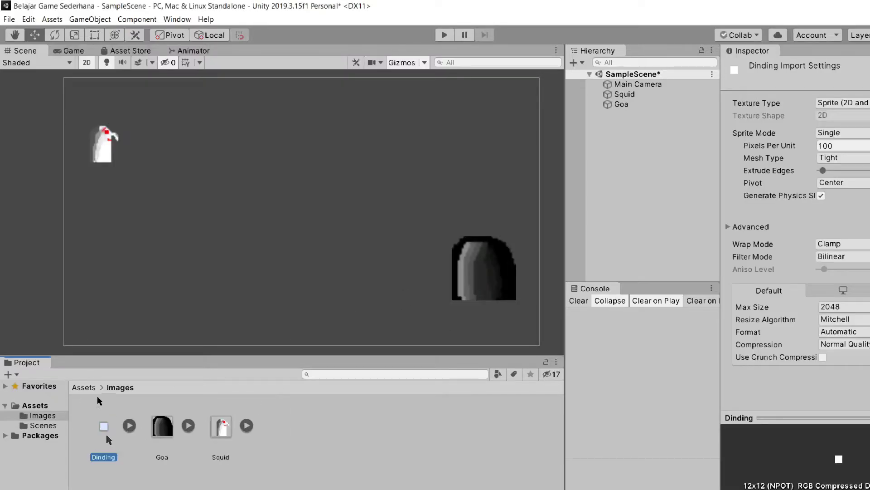
# Step: Place the Dinding sprite near the scene's bottom-left and widen the Inspector panel
pyautogui.moveTo(103, 426); pyautogui.dragTo(79, 336)
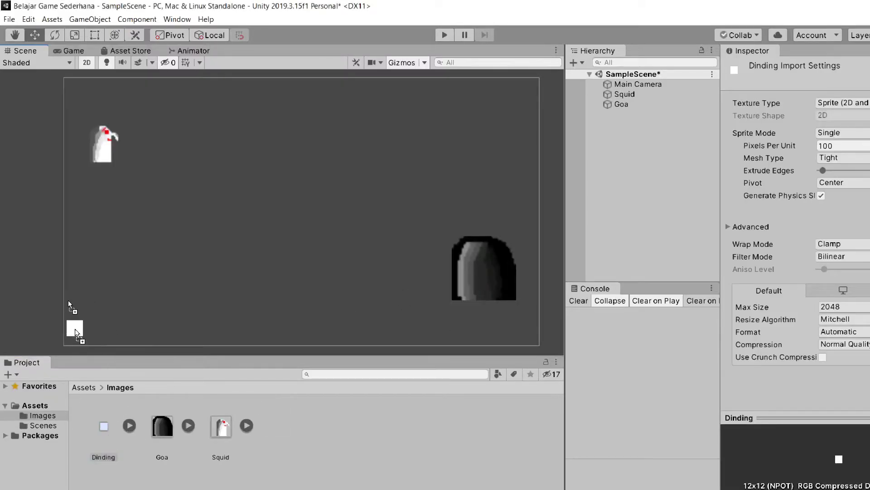
pyautogui.moveTo(80, 335); pyautogui.dragTo(83, 319)
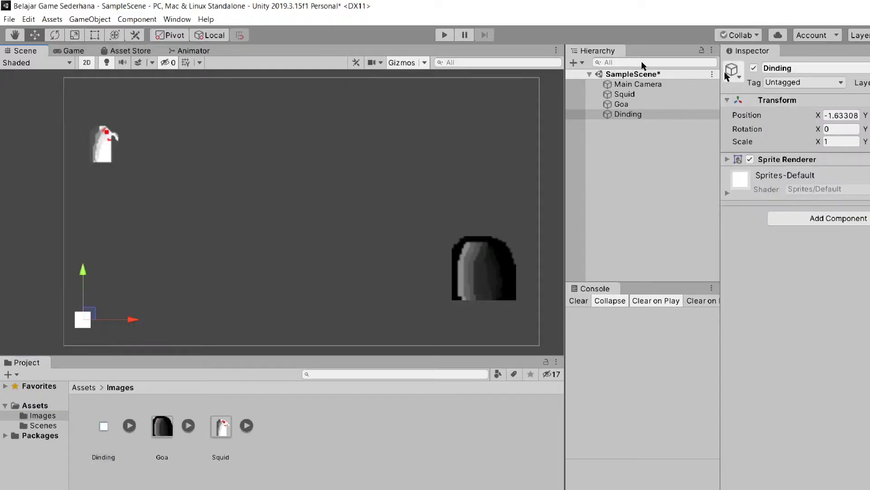
pyautogui.click(639, 115)
pyautogui.click(646, 150)
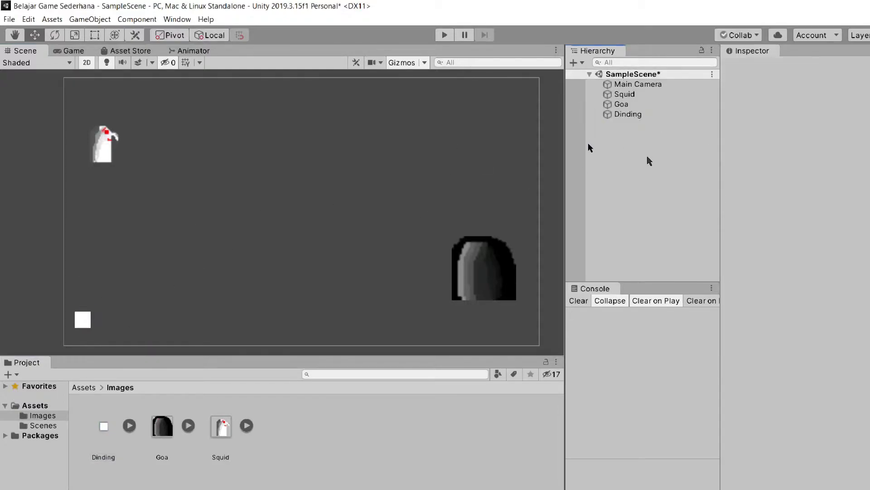
pyautogui.click(632, 115)
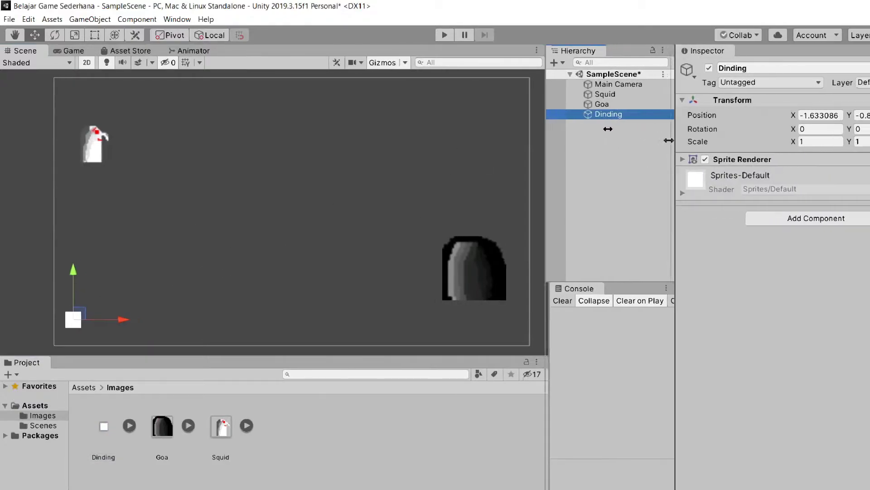
pyautogui.moveTo(718, 131); pyautogui.dragTo(653, 136)
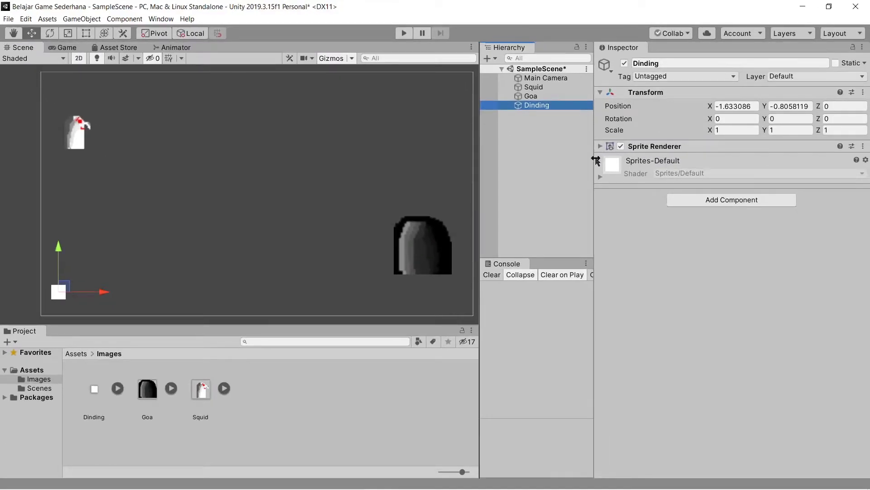
pyautogui.moveTo(593, 141); pyautogui.dragTo(658, 136)
# Step: Set Dinding's Y position to -0.9 and shift it slightly left
pyautogui.click(799, 106)
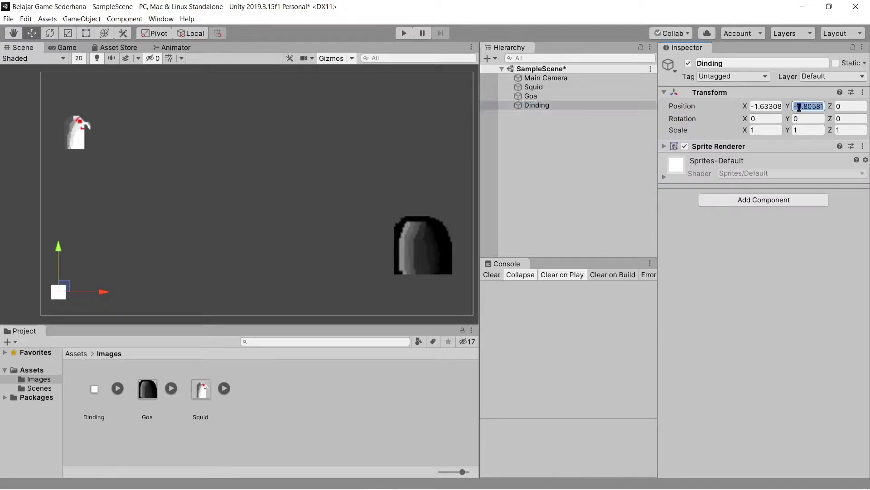
pyautogui.click(801, 106)
pyautogui.doubleClick(811, 106)
pyautogui.write('-0.')
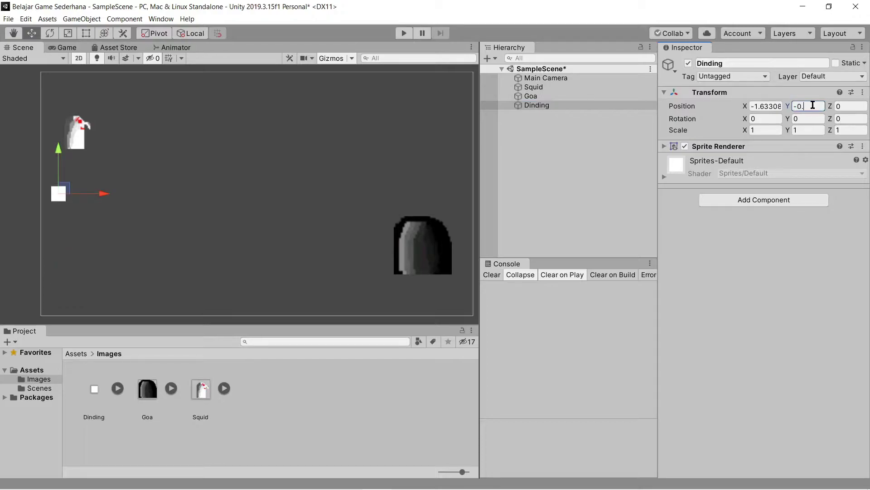
pyautogui.write('9')
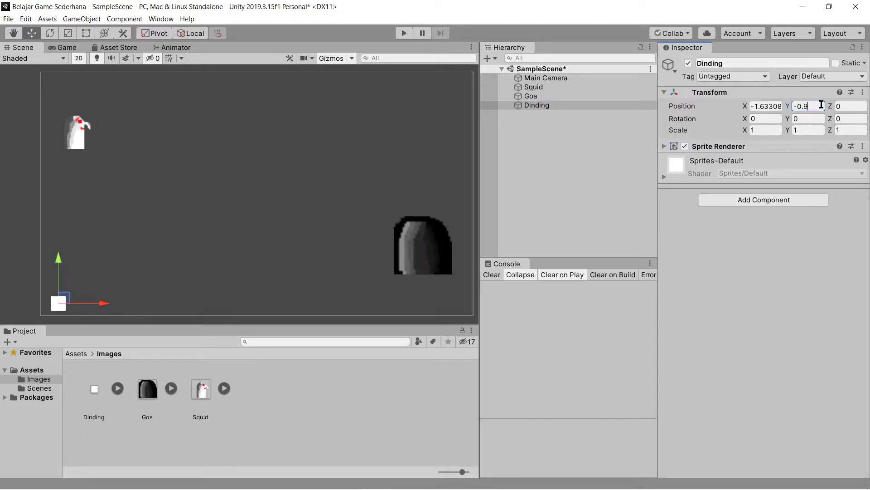
pyautogui.moveTo(100, 306); pyautogui.dragTo(88, 306)
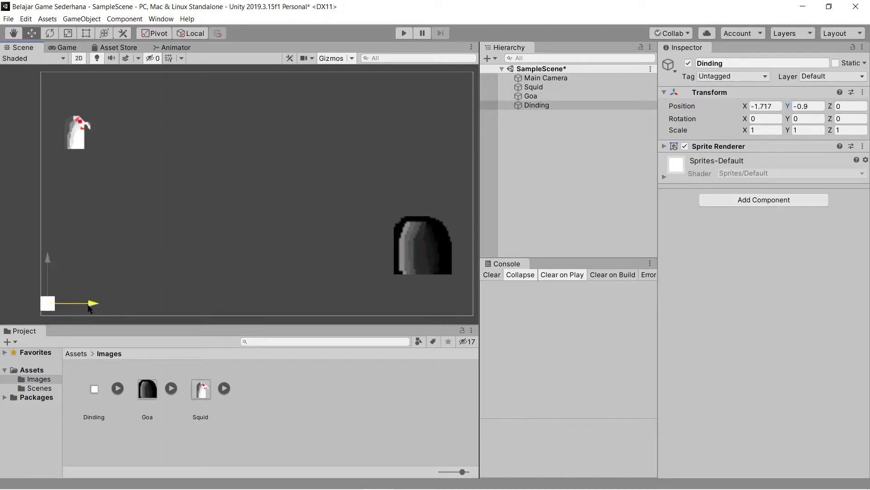
# Step: Stretch Dinding with the Rect Tool to the scene's right edge (Scale X ≈ 29.7)
pyautogui.click(84, 34)
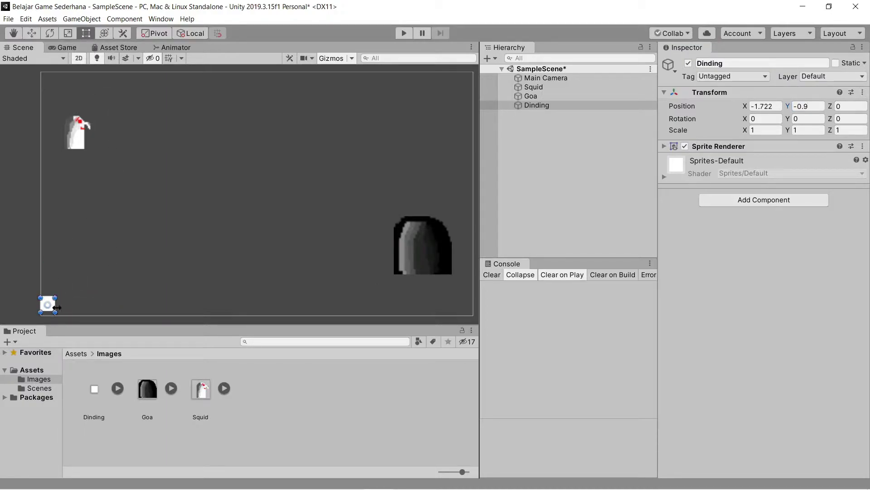
pyautogui.moveTo(57, 308); pyautogui.dragTo(340, 318)
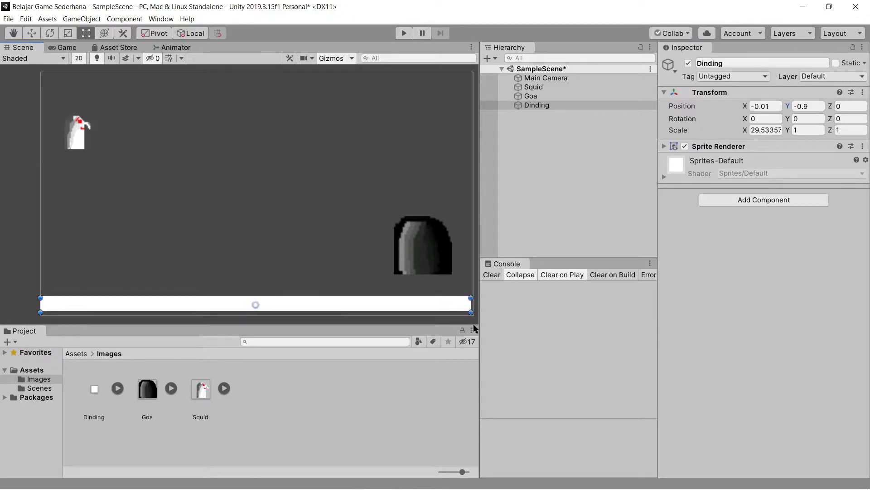
pyautogui.moveTo(340, 318); pyautogui.dragTo(476, 327)
pyautogui.click(375, 181)
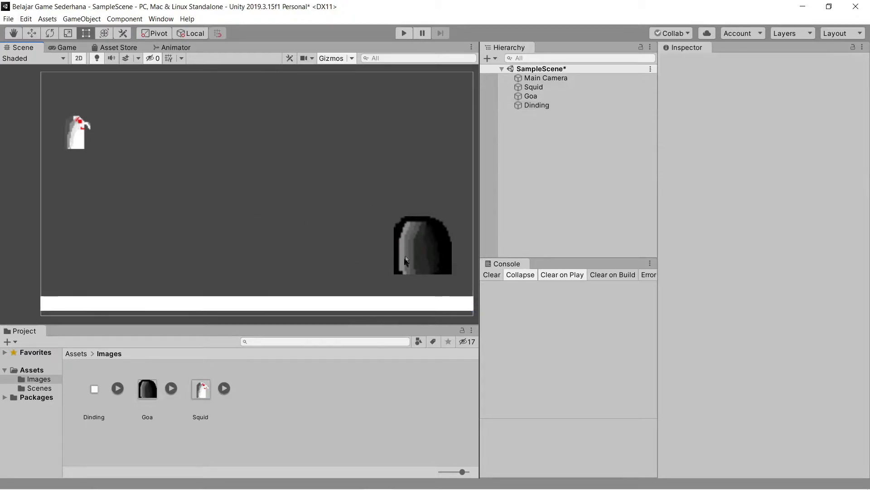
pyautogui.click(291, 298)
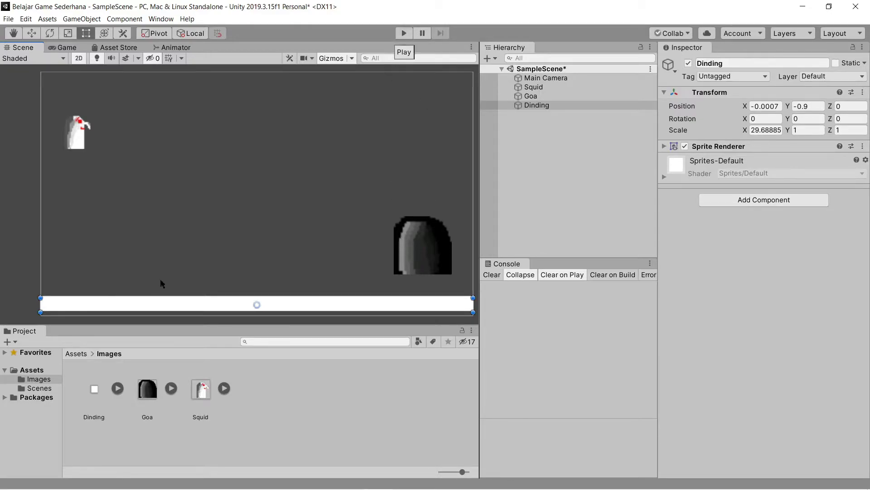
pyautogui.click(75, 142)
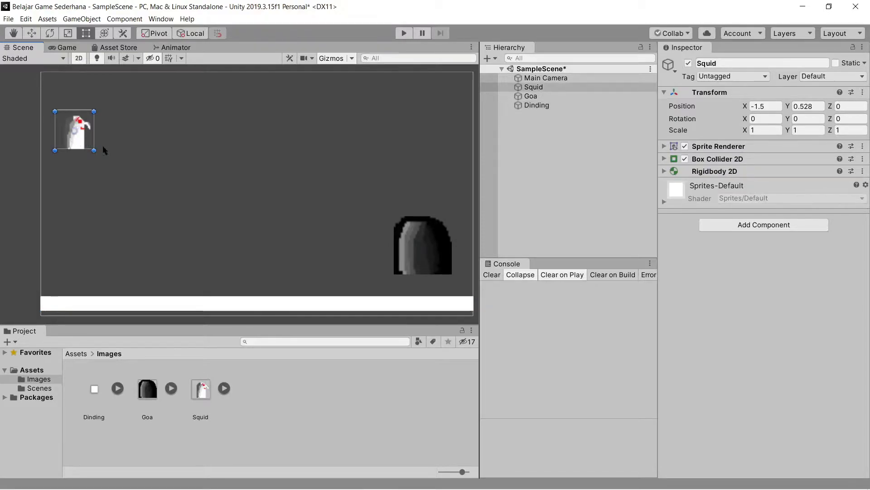
pyautogui.click(724, 159)
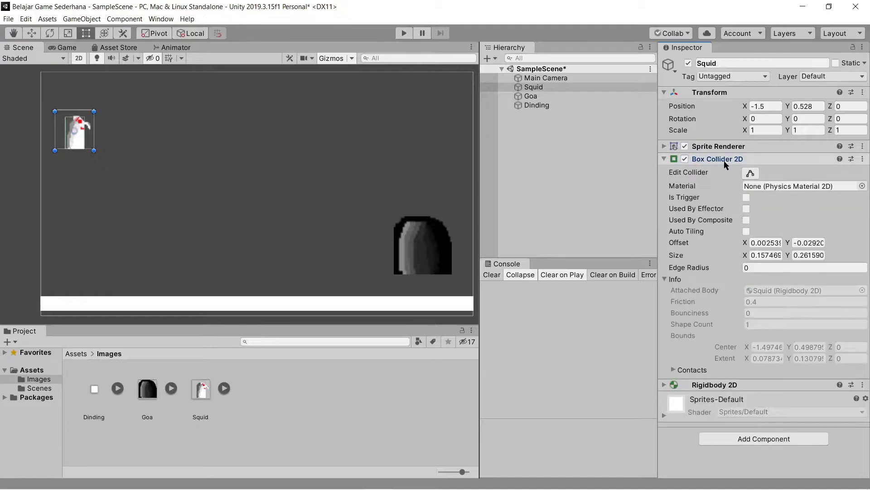
pyautogui.click(127, 305)
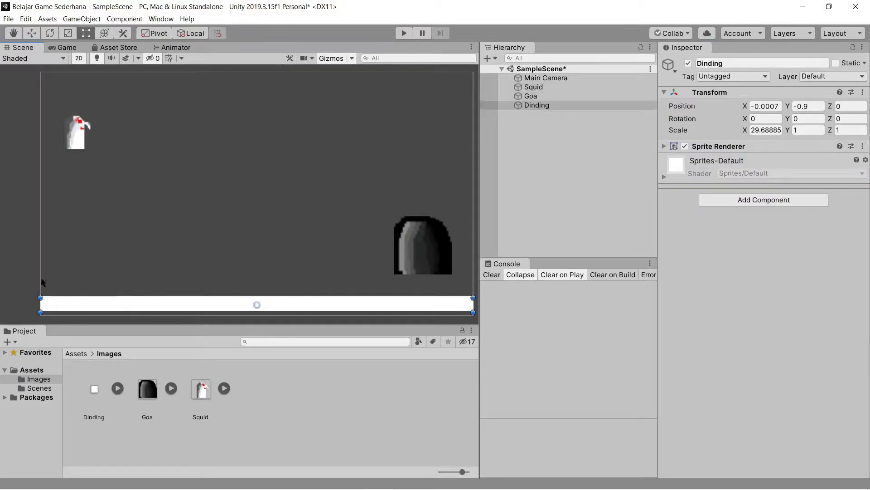
pyautogui.click(402, 36)
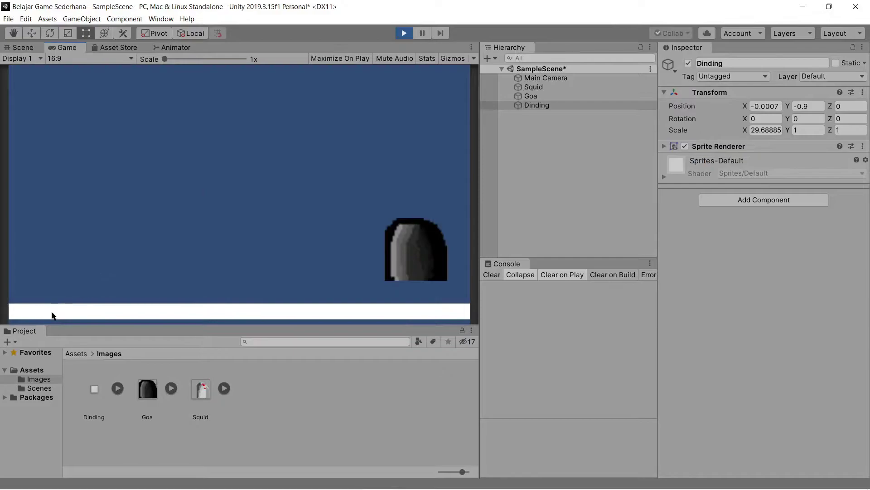
pyautogui.click(403, 38)
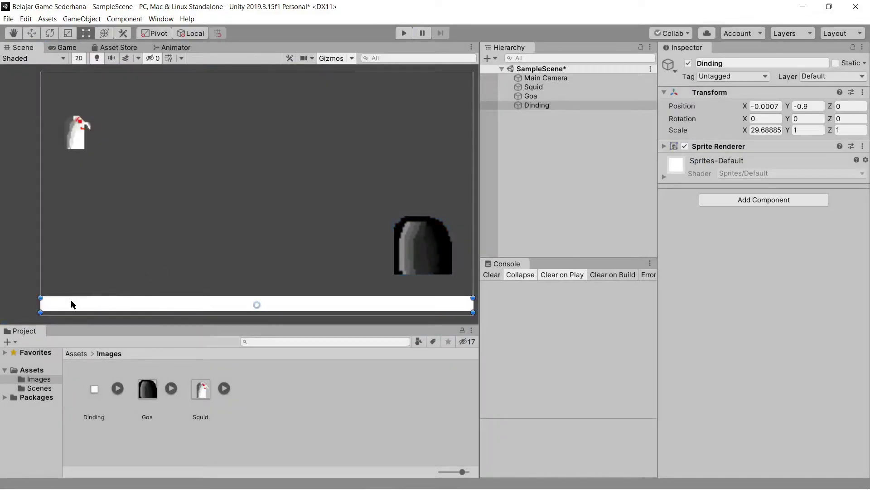
pyautogui.click(94, 278)
pyautogui.click(138, 300)
pyautogui.click(75, 135)
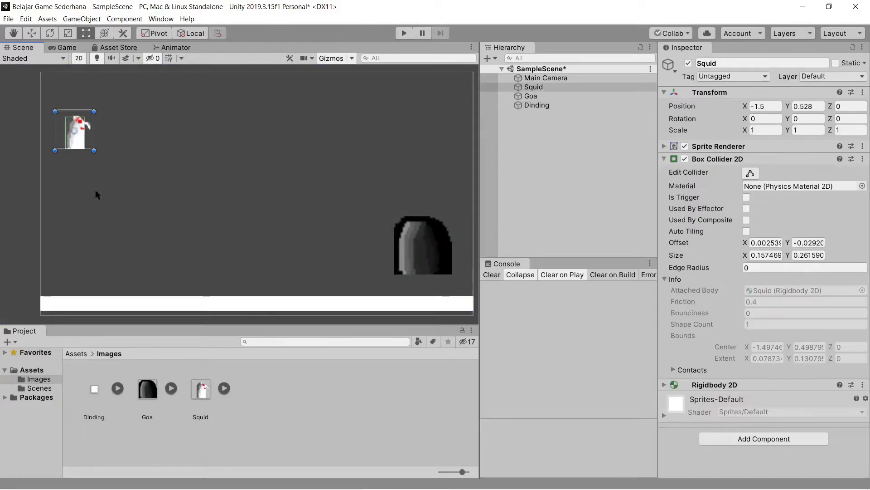
pyautogui.click(110, 304)
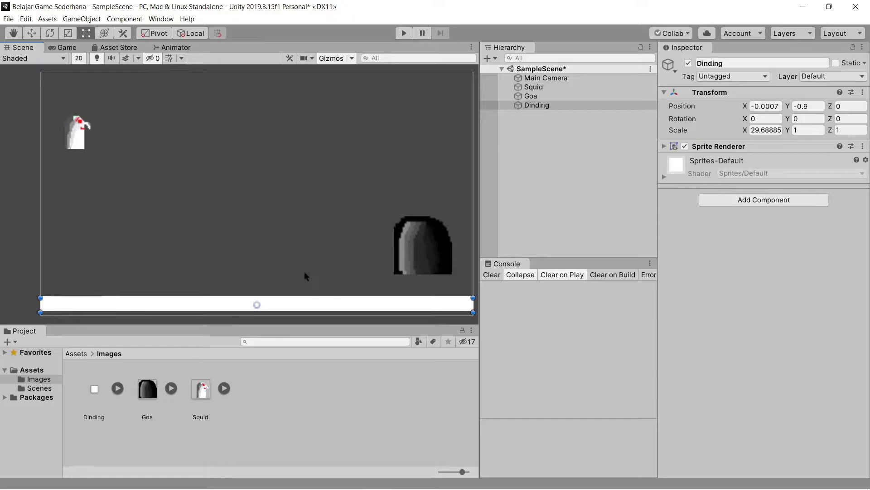
pyautogui.click(250, 237)
pyautogui.click(254, 304)
# Step: Add a Box Collider 2D to Dinding by searching 'box', then play to test
pyautogui.click(766, 202)
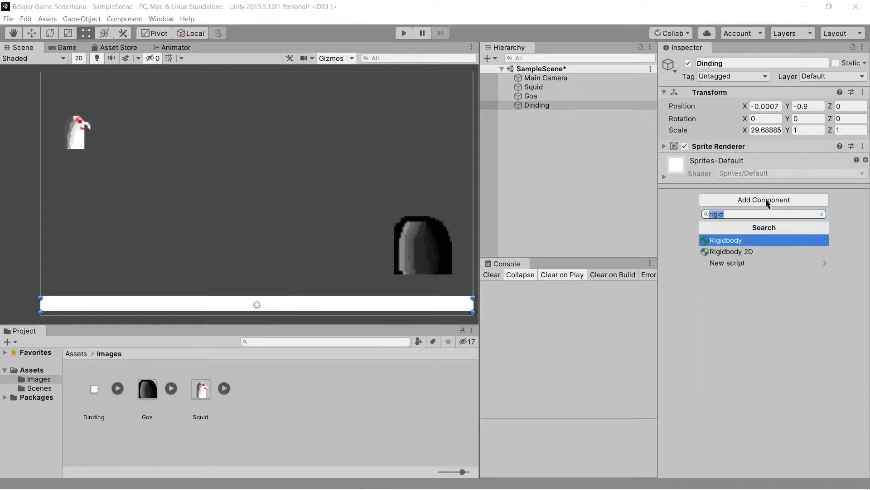
pyautogui.write('box')
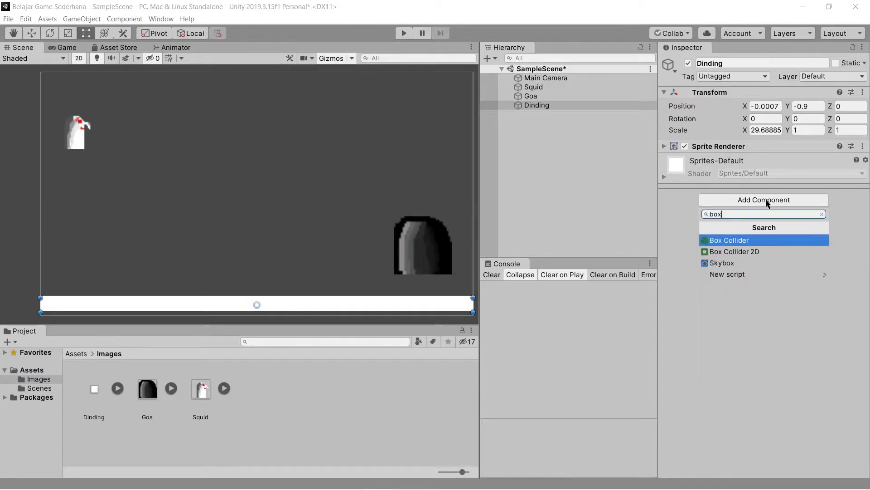
pyautogui.press('Down')
pyautogui.press('Return')
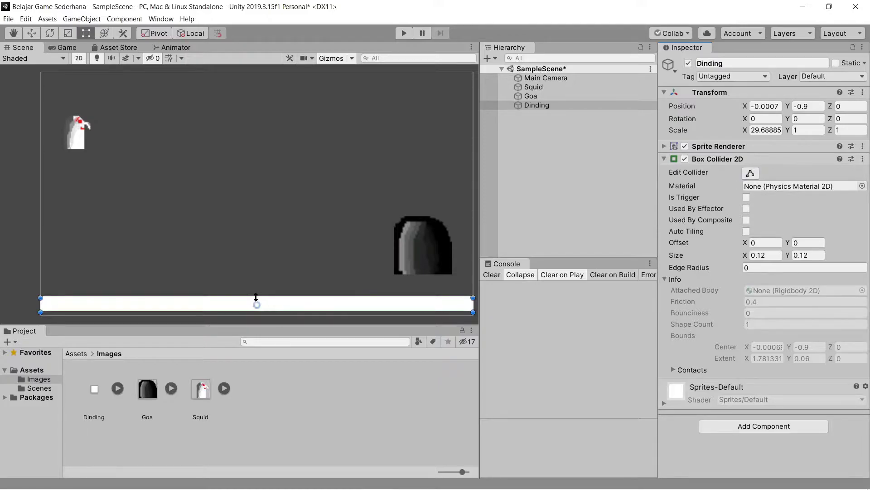
pyautogui.click(405, 37)
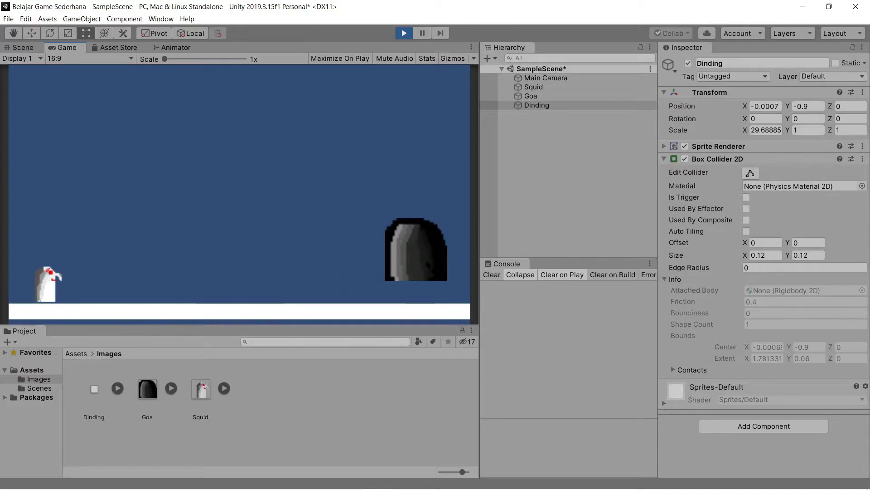
# Step: Stop the test and drag the Goa cave down onto the floor with the Move tool
pyautogui.click(404, 33)
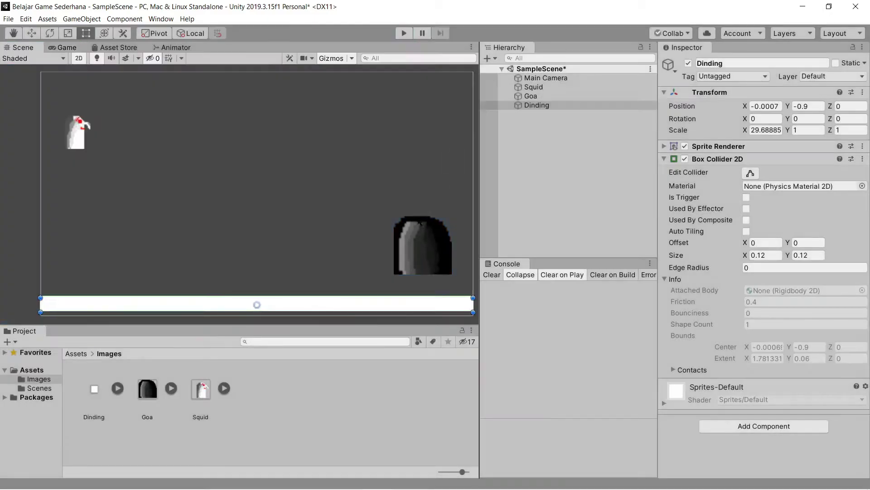
pyautogui.click(404, 233)
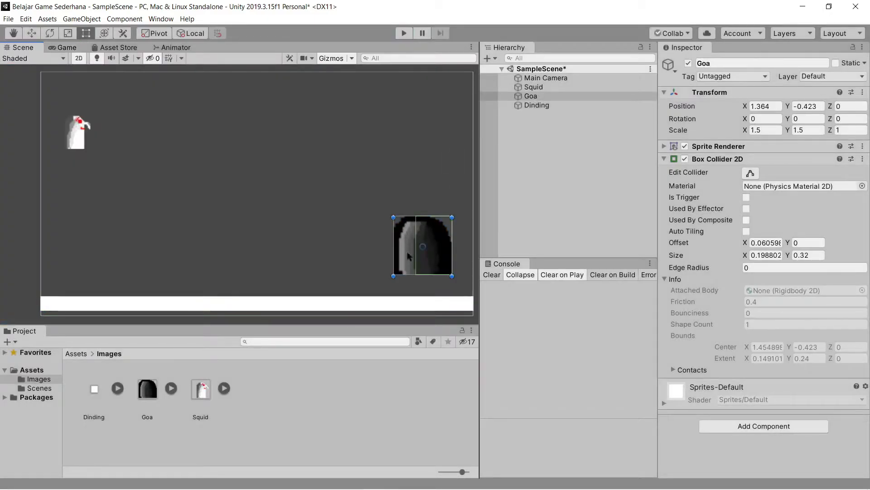
pyautogui.click(32, 33)
pyautogui.moveTo(427, 200); pyautogui.dragTo(427, 219)
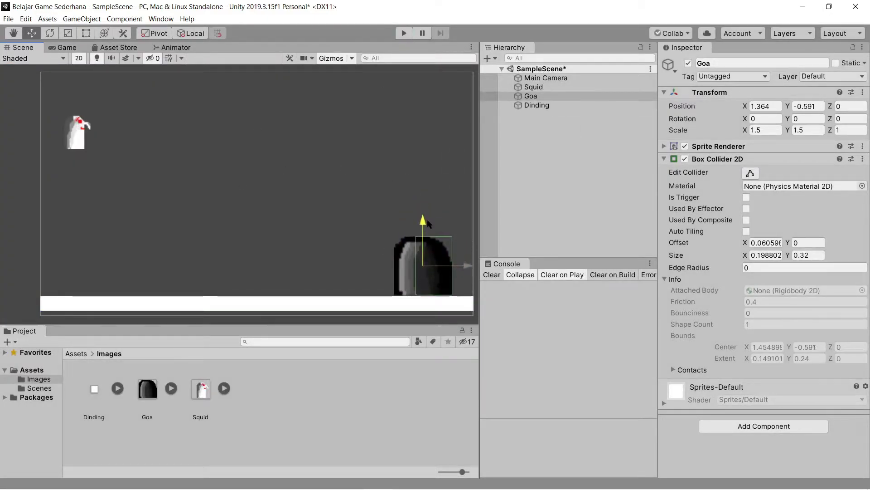
pyautogui.click(379, 149)
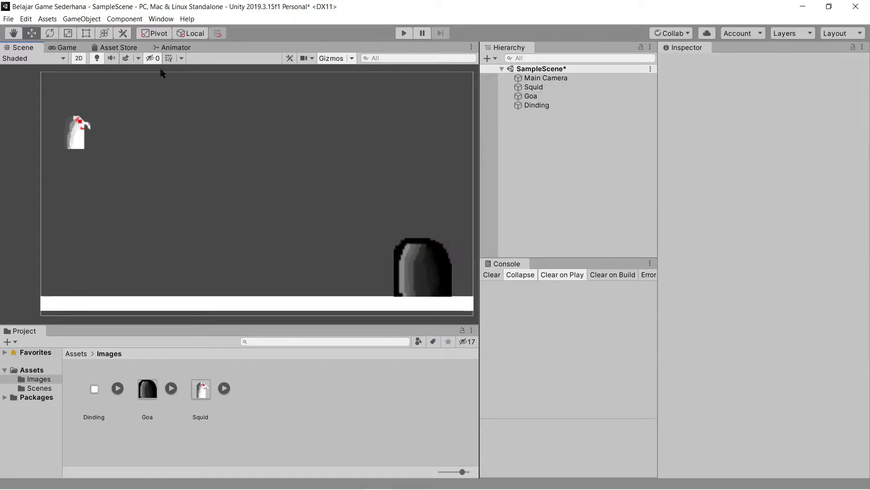
pyautogui.click(64, 47)
# Step: Nudge Goa to rest on the floor at Y -0.6 and check it in Game view
pyautogui.click(23, 47)
pyautogui.click(422, 268)
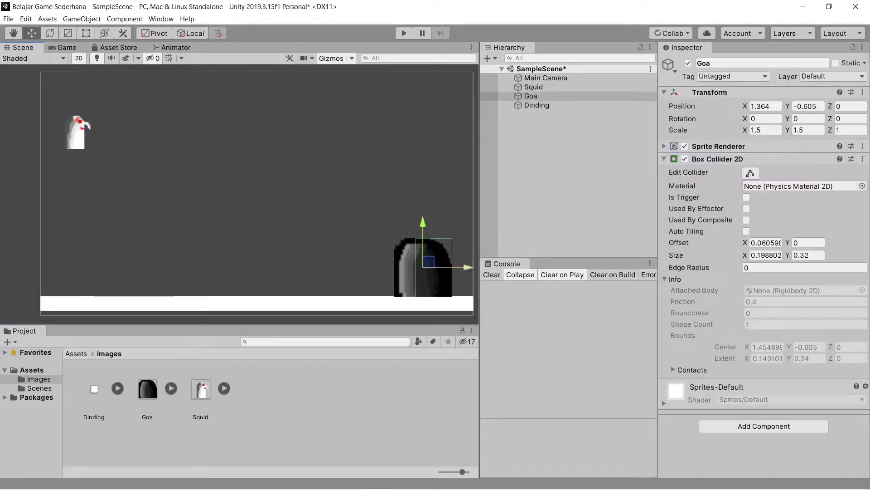
pyautogui.moveTo(431, 160); pyautogui.dragTo(431, 163, button='middle')
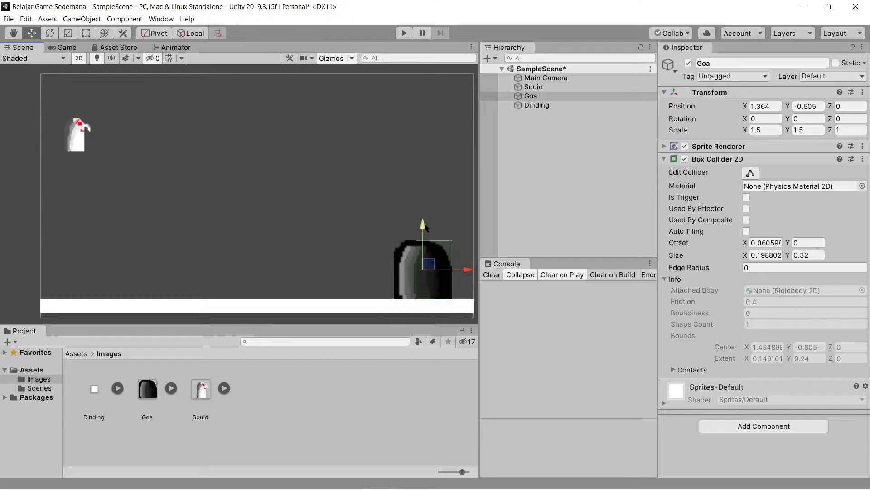
pyautogui.moveTo(423, 226); pyautogui.dragTo(423, 224)
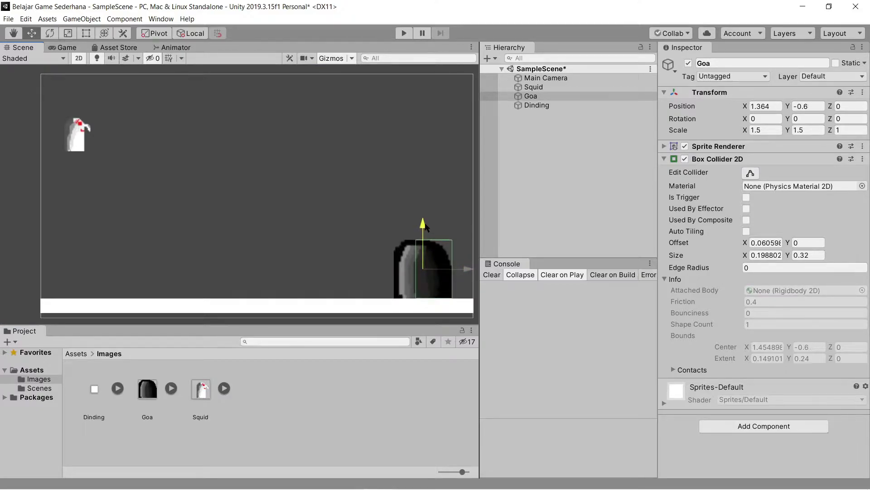
pyautogui.click(72, 47)
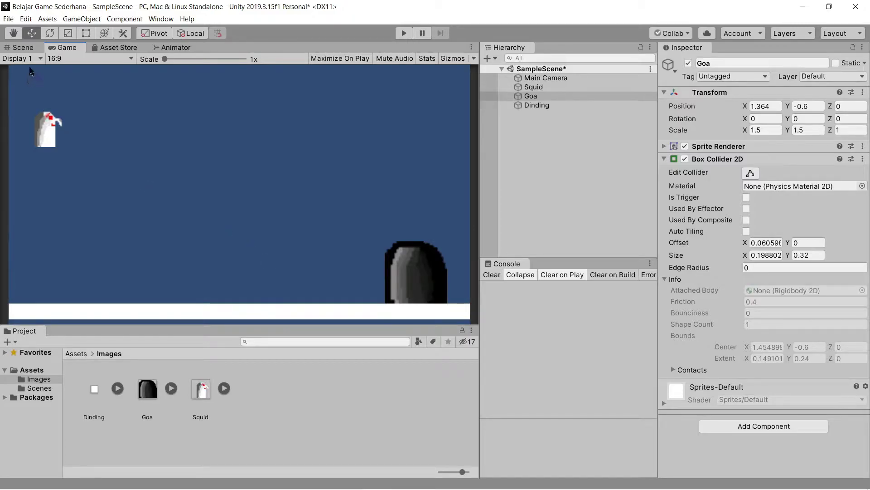
# Step: Switch to the Scene view and lower Squid to Transform Position Y -0.5
pyautogui.click(21, 48)
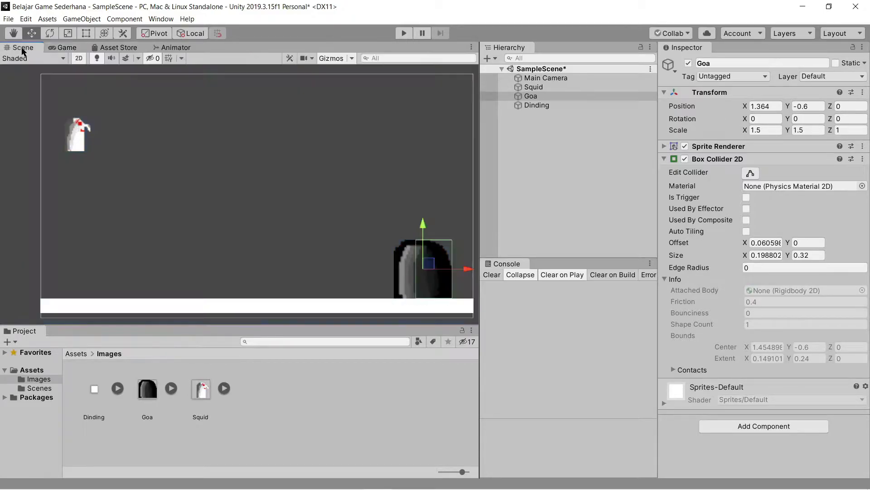
pyautogui.click(78, 133)
pyautogui.click(824, 106)
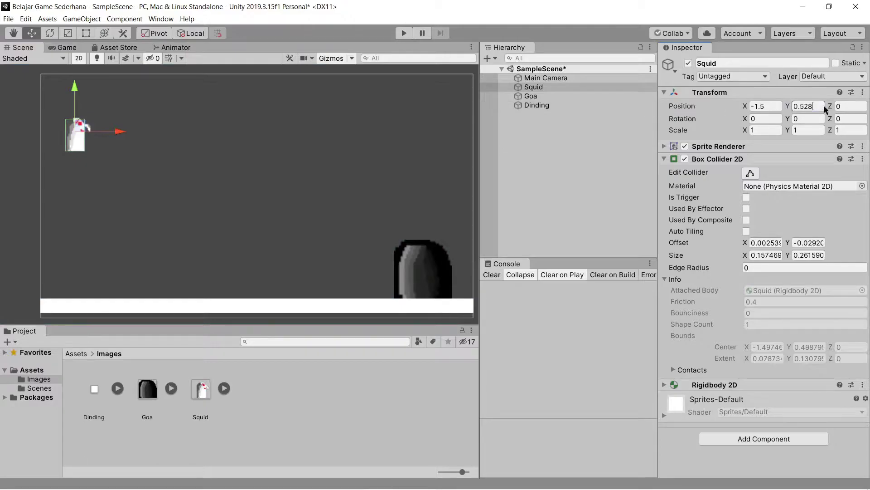
pyautogui.press('Home')
pyautogui.write('-')
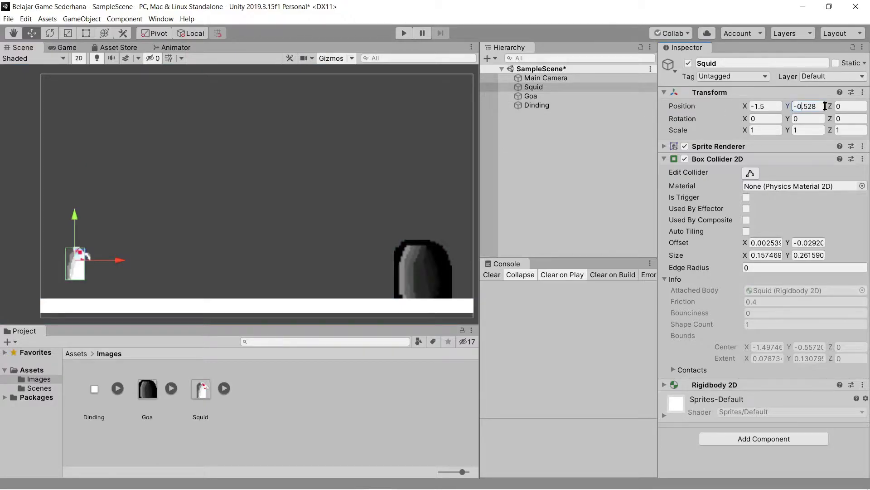
pyautogui.press('BackSpace')
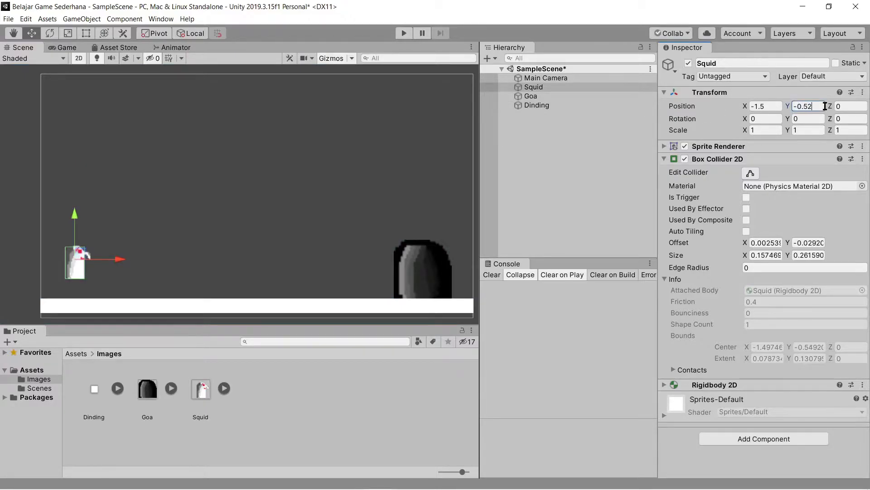
pyautogui.press('BackSpace')
pyautogui.click(298, 217)
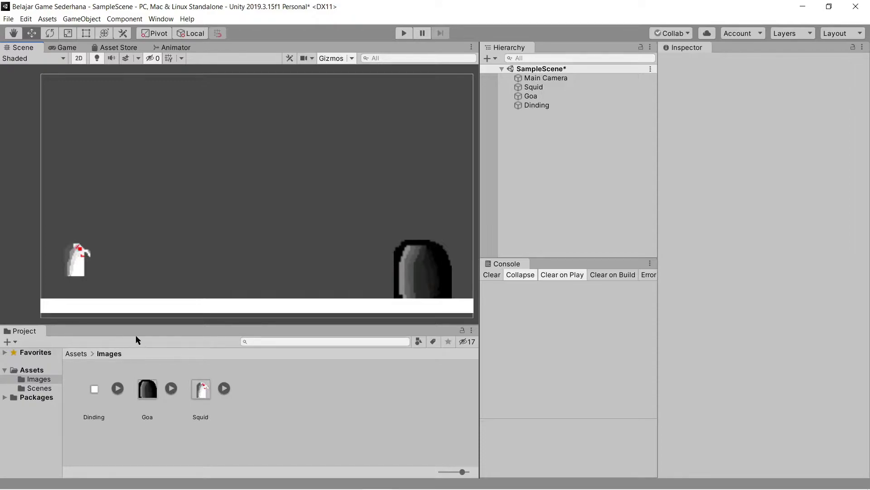
# Step: Enlarge the Project panel, create a Scripts folder under Assets, and open it
pyautogui.moveTo(155, 328); pyautogui.dragTo(155, 306)
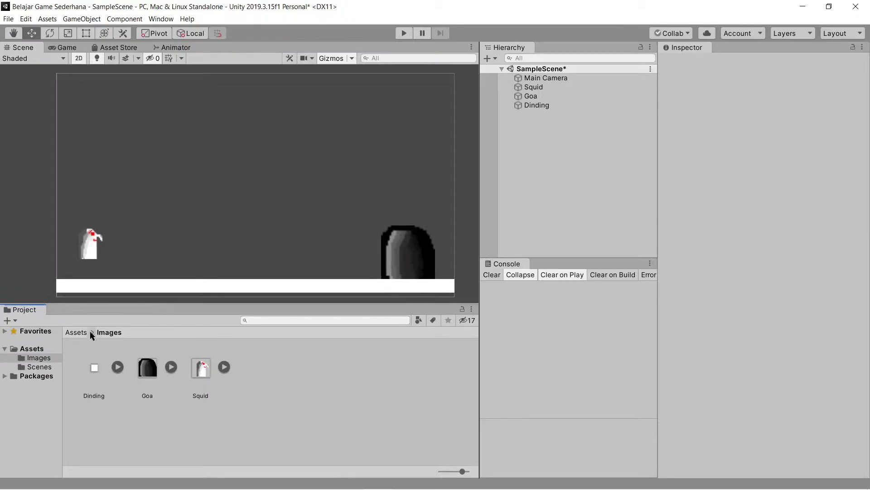
pyautogui.click(28, 351)
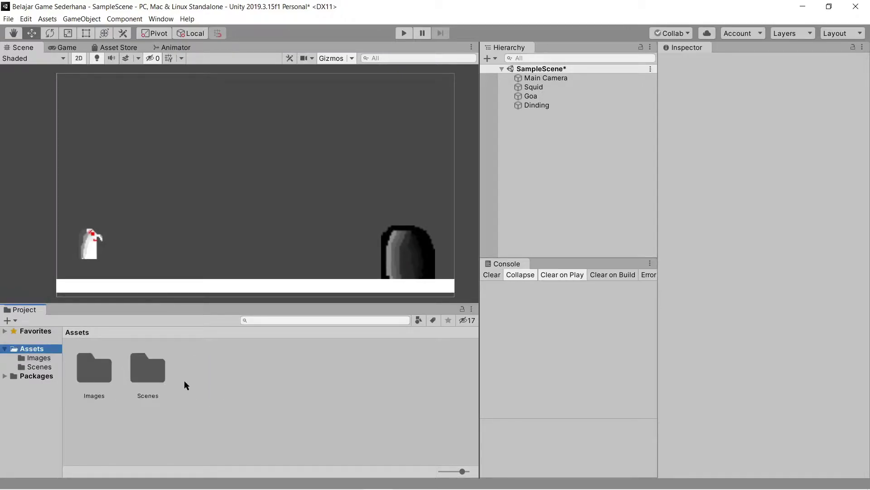
pyautogui.rightClick(219, 379)
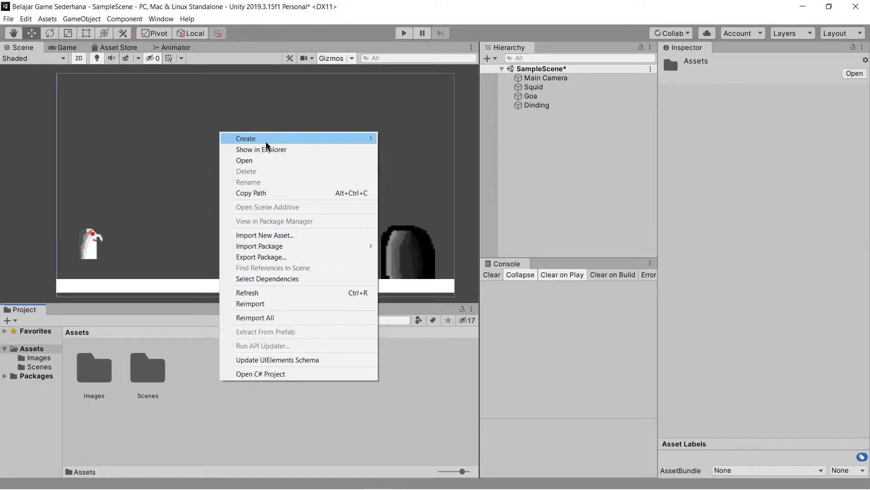
pyautogui.moveTo(267, 142)
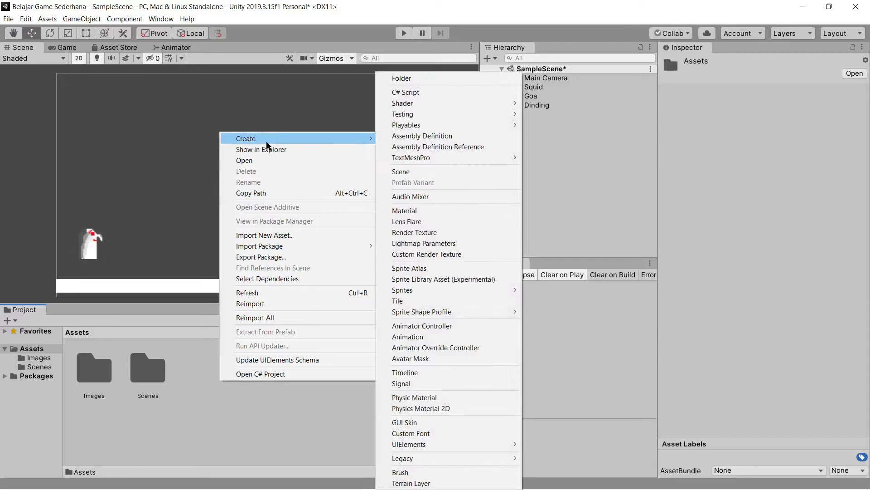
pyautogui.click(405, 79)
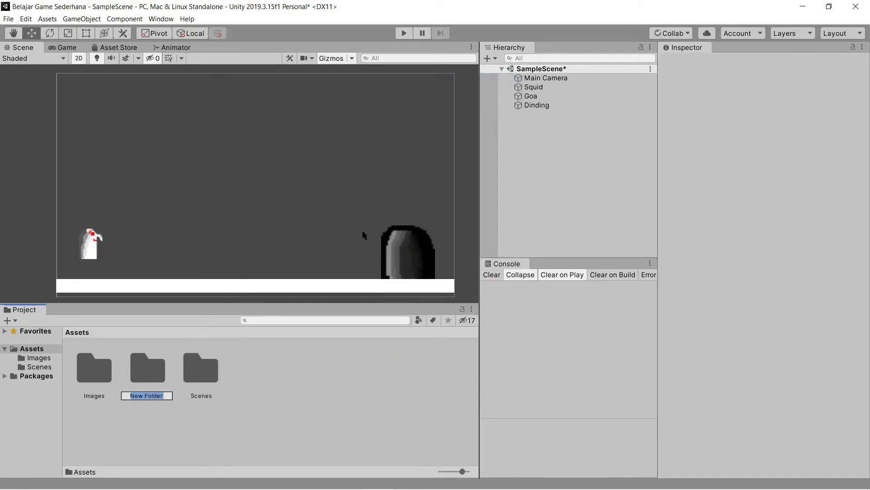
pyautogui.write('Script')
pyautogui.write('s')
pyautogui.press('Return')
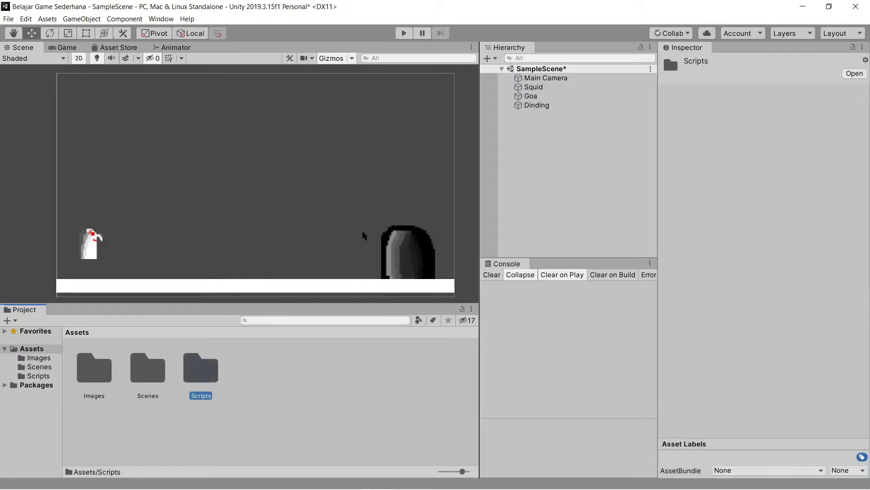
pyautogui.doubleClick(202, 379)
# Step: Create a C# script named GerakanPlayer in Scripts and select it to preview its code
pyautogui.rightClick(204, 371)
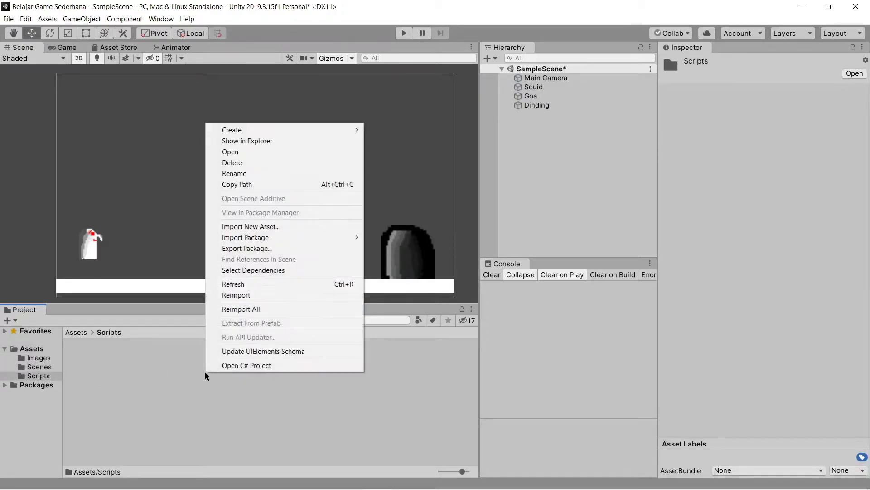
pyautogui.rightClick(112, 391)
pyautogui.moveTo(186, 151)
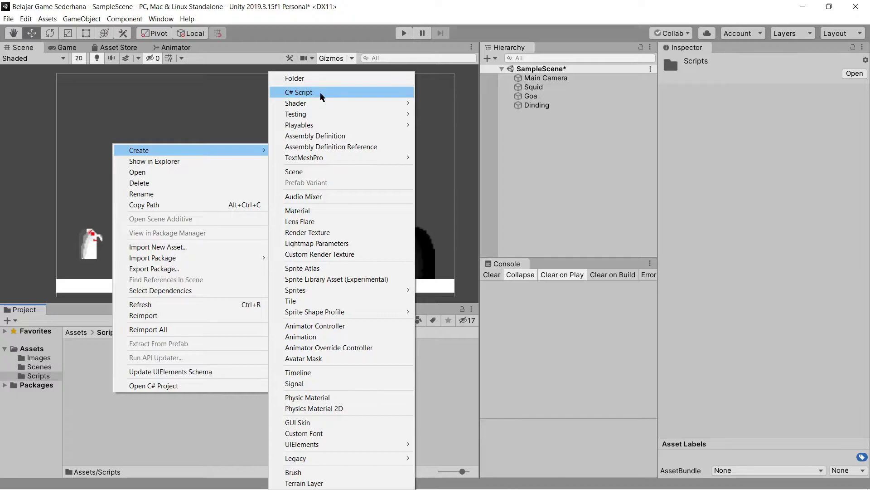
pyautogui.click(322, 93)
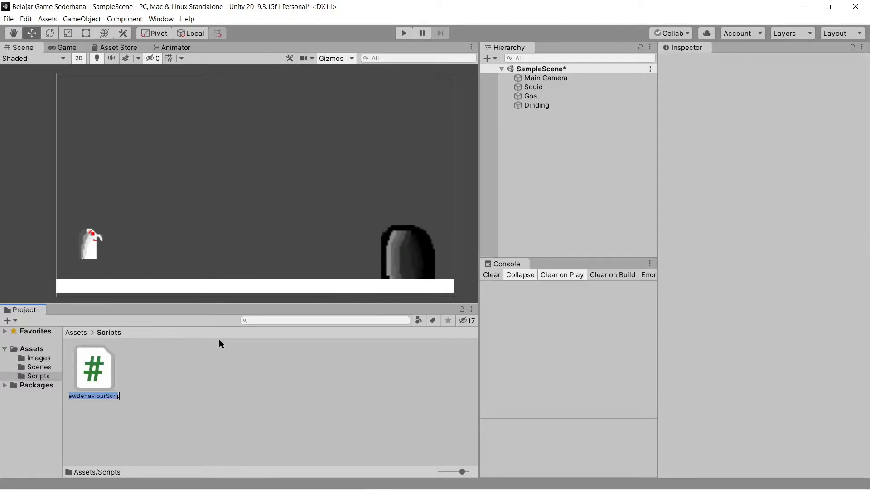
pyautogui.write('Geraka')
pyautogui.write('nPl')
pyautogui.write('ayer')
pyautogui.press('Return')
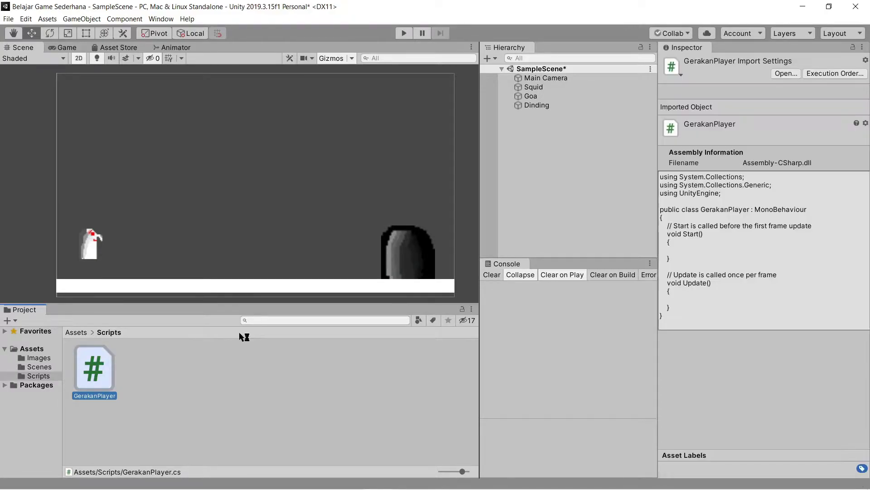
pyautogui.click(122, 382)
pyautogui.click(107, 373)
# Step: Open GerakanPlayer.cs in Visual Studio and highlight the Start() method to explain it
pyautogui.doubleClick(92, 373)
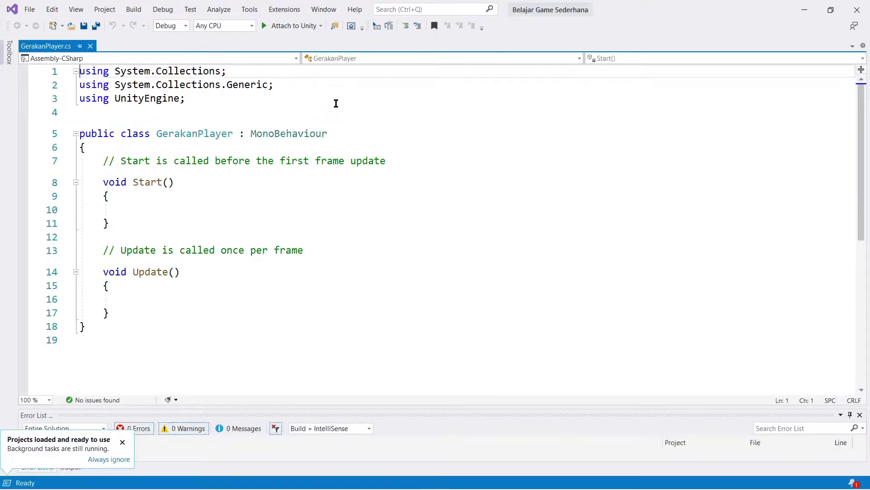
pyautogui.click(116, 198)
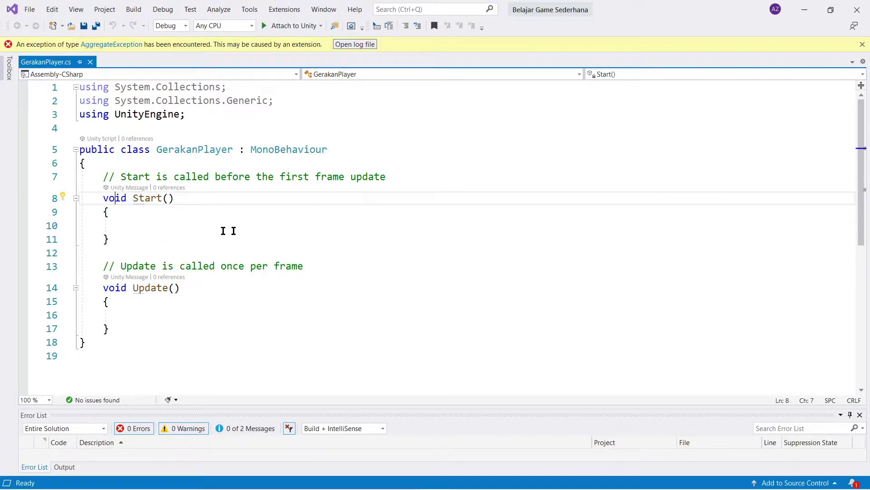
pyautogui.moveTo(149, 237); pyautogui.dragTo(84, 197)
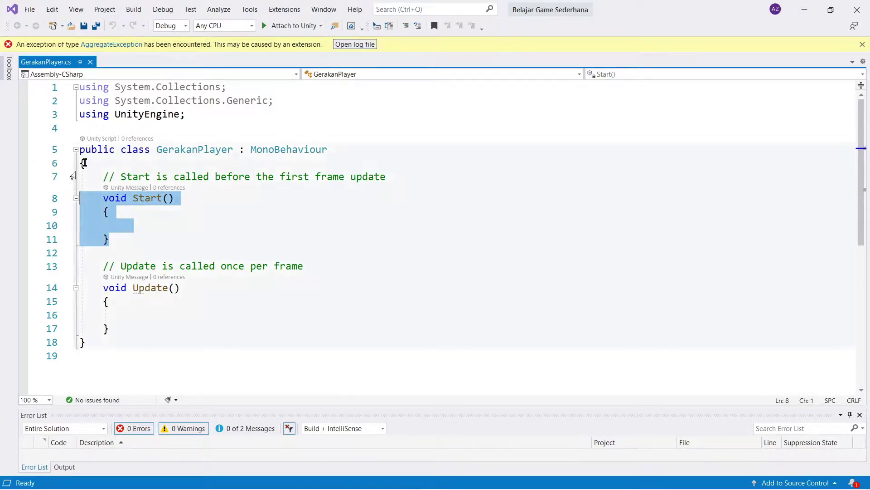
pyautogui.click(252, 200)
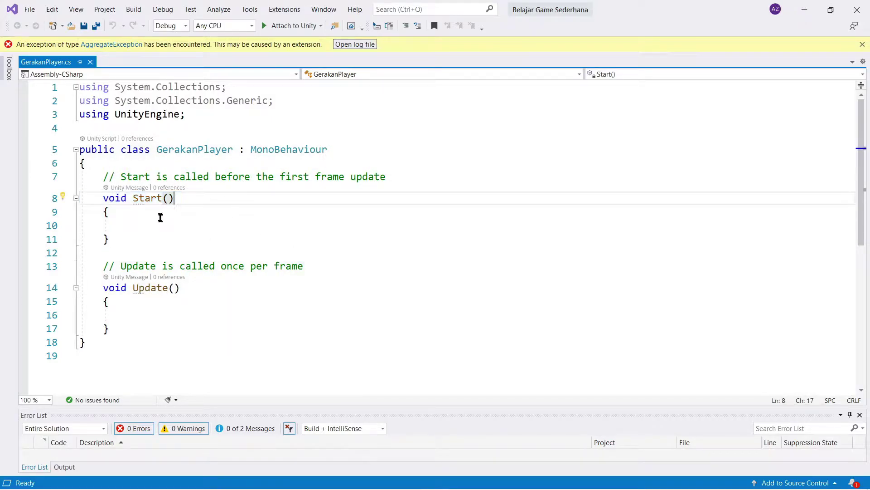
pyautogui.moveTo(103, 198)
pyautogui.mouseDown()
pyautogui.moveTo(146, 202)
pyautogui.moveTo(145, 237)
pyautogui.moveTo(221, 234)
pyautogui.mouseUp()
pyautogui.click(133, 223)
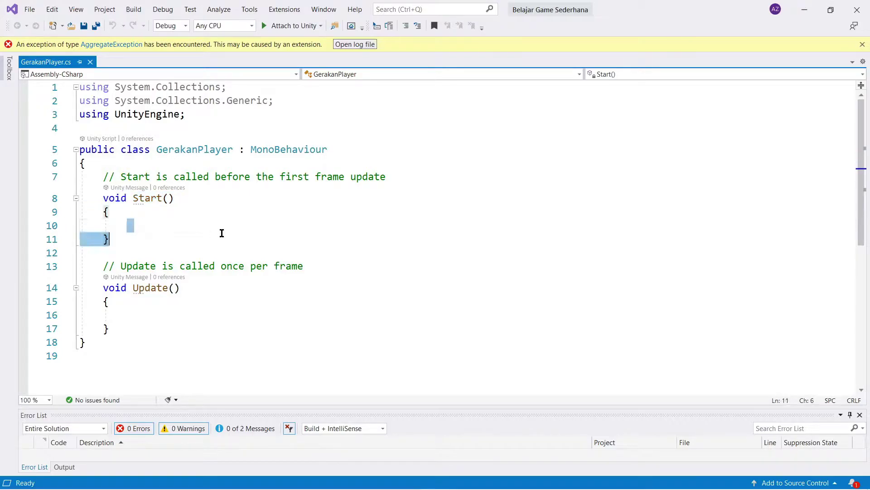
pyautogui.click(152, 228)
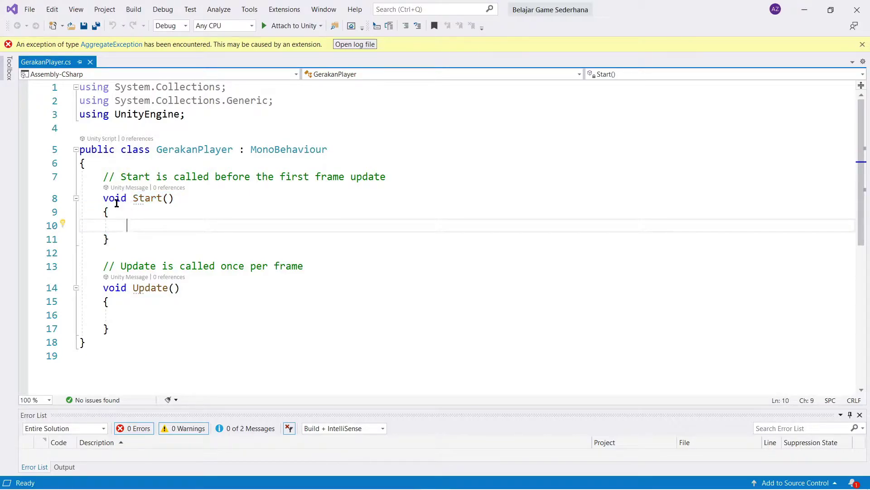
pyautogui.moveTo(101, 198); pyautogui.dragTo(124, 239)
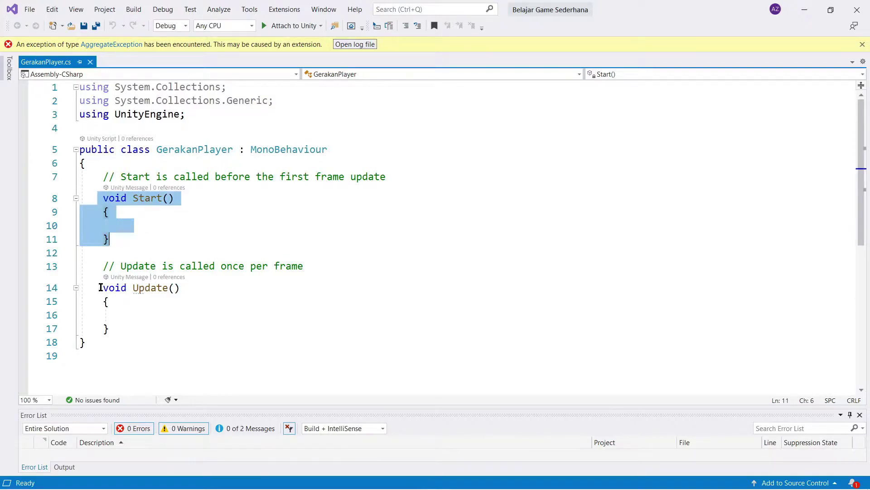
# Step: Highlight the Update() method, then put the cursor on Start()'s empty line
pyautogui.moveTo(102, 287); pyautogui.dragTo(136, 329)
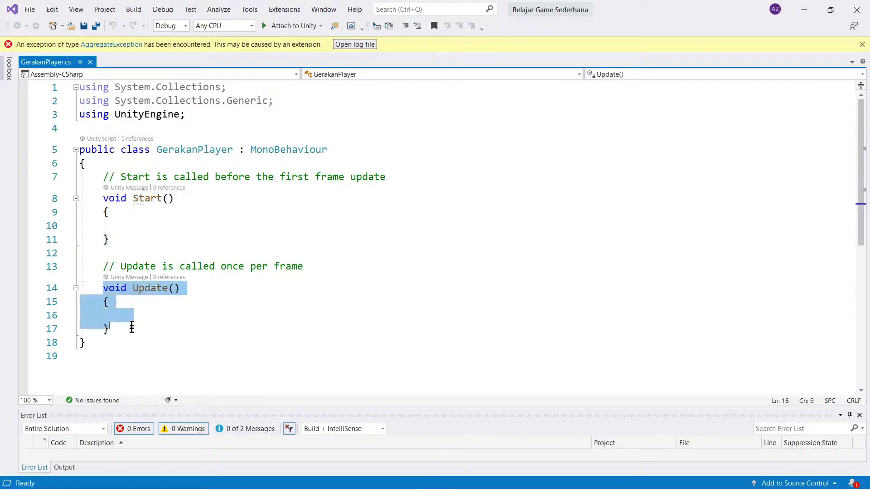
pyautogui.click(153, 315)
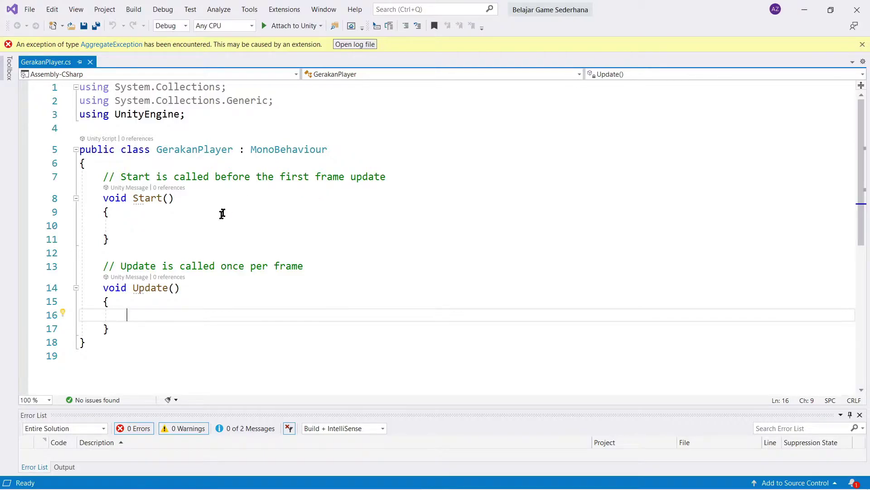
pyautogui.click(199, 222)
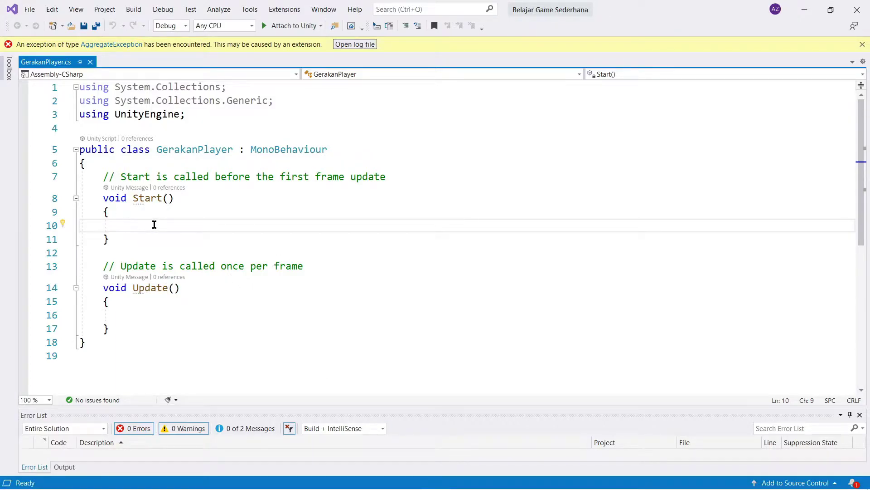
# Step: Write Debug.Log("Ini Void Start Berjalan"); inside Start()
pyautogui.write('Debug')
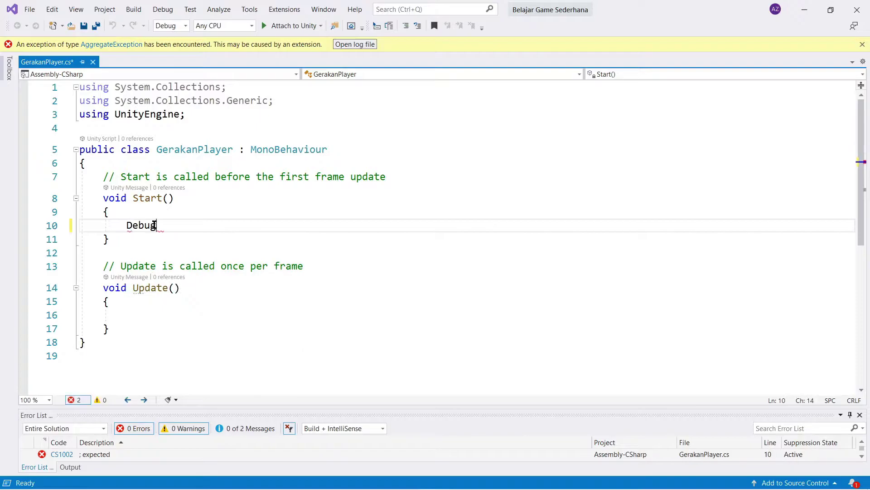
pyautogui.write('.log')
pyautogui.press('Escape')
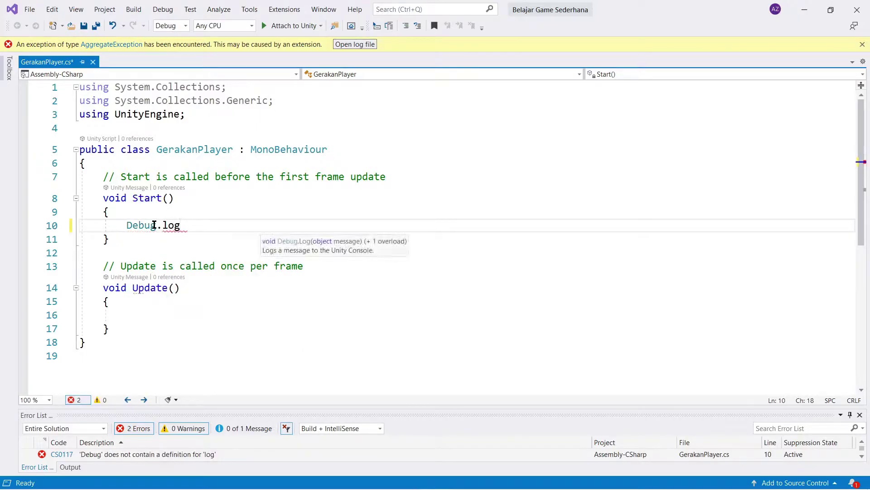
pyautogui.write('("')
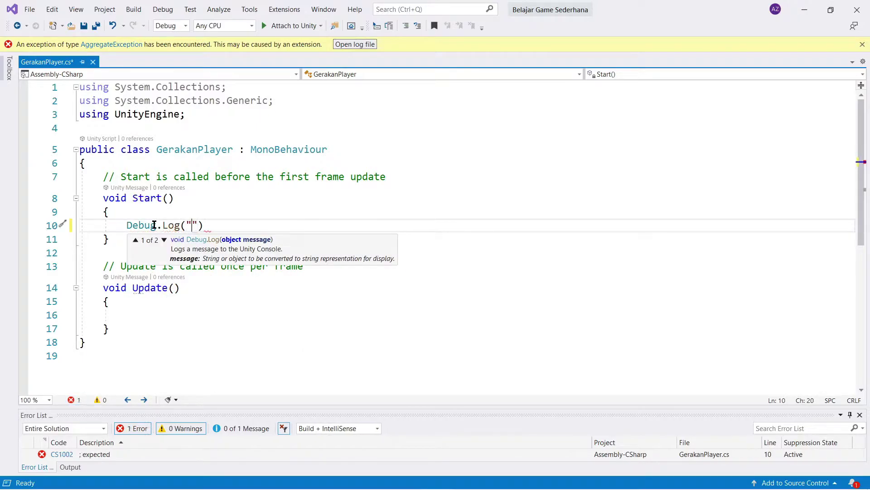
pyautogui.write('Ini V')
pyautogui.write('oid Start ')
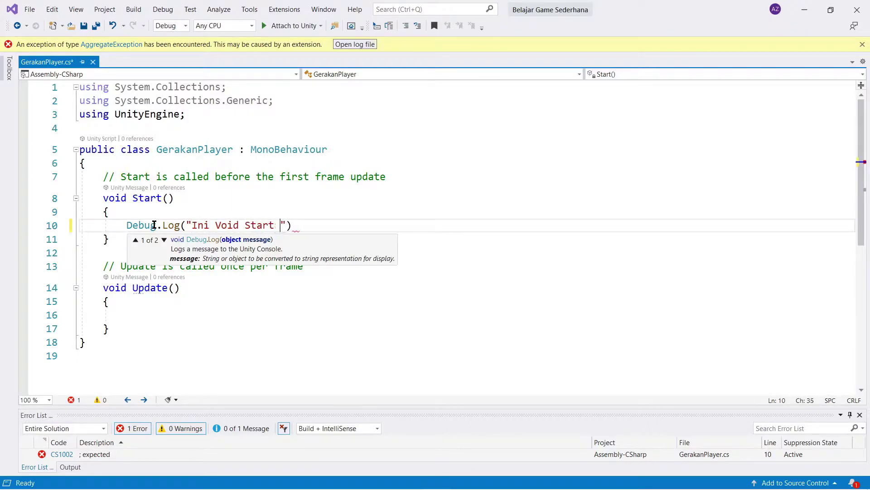
pyautogui.write('Berjalan")')
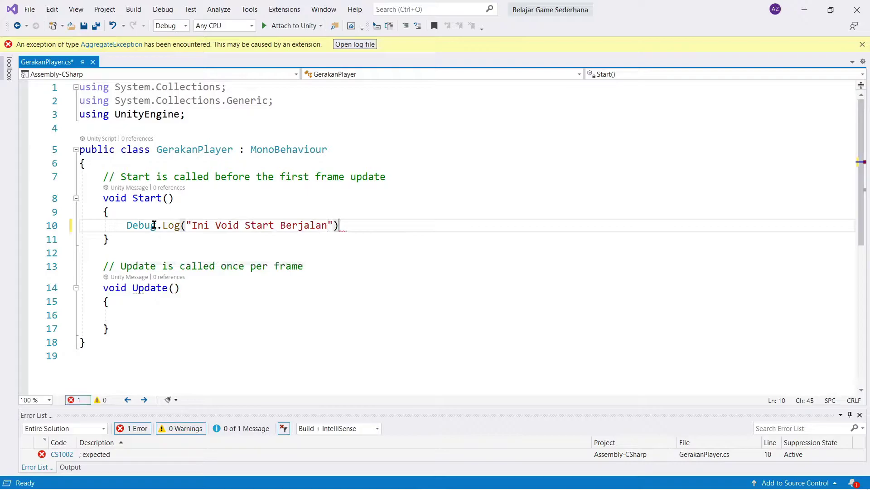
pyautogui.write(';')
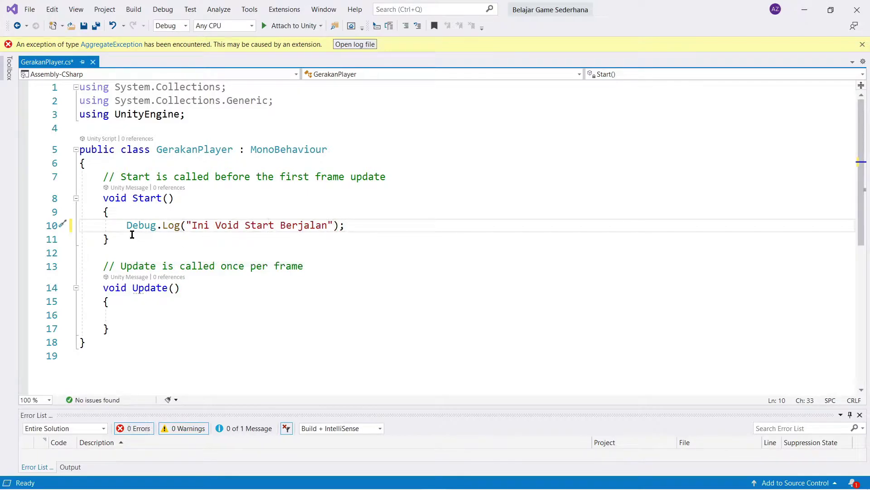
# Step: Highlight the Debug.Log call and its message, save the script, and minimize Visual Studio
pyautogui.moveTo(127, 226); pyautogui.dragTo(172, 226)
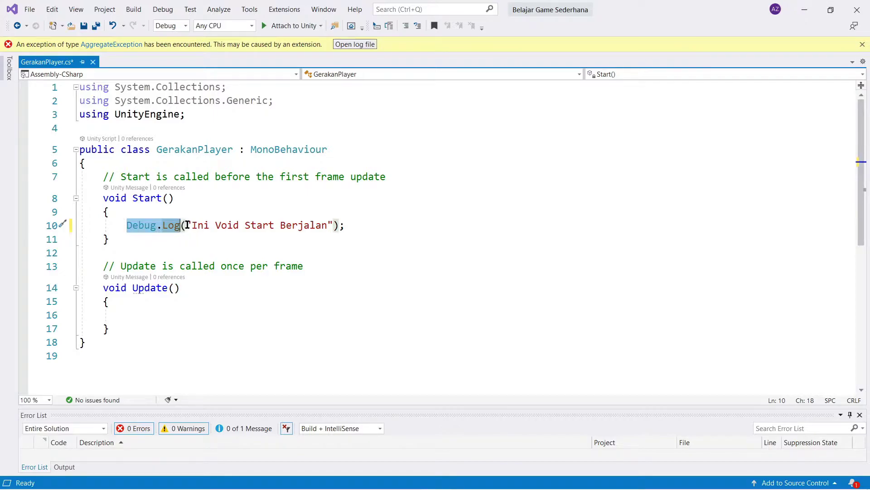
pyautogui.moveTo(187, 225); pyautogui.dragTo(334, 226)
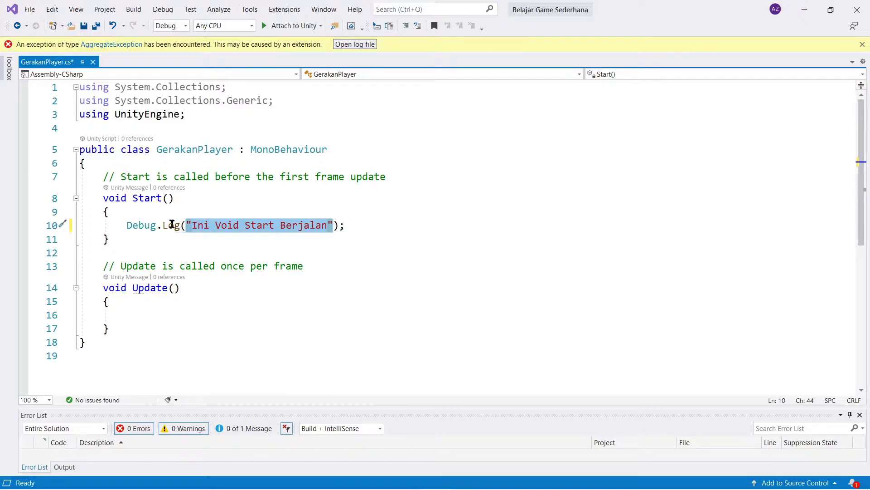
pyautogui.click(186, 225)
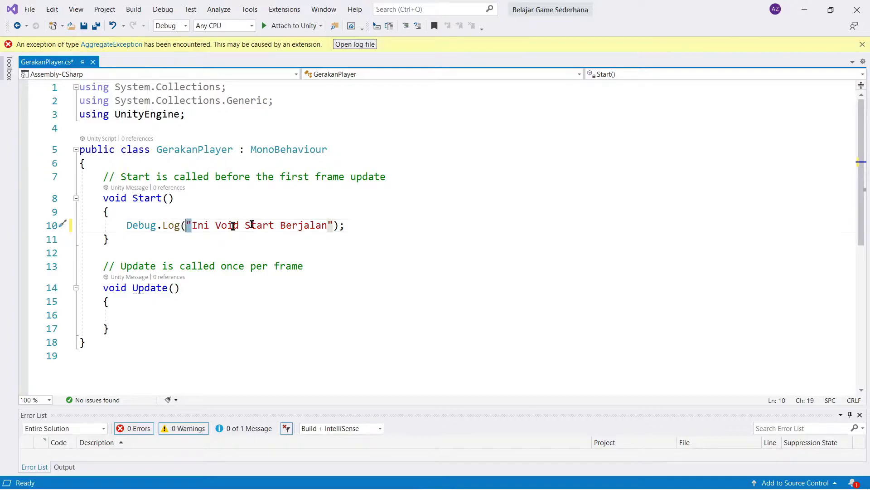
pyautogui.press('Up')
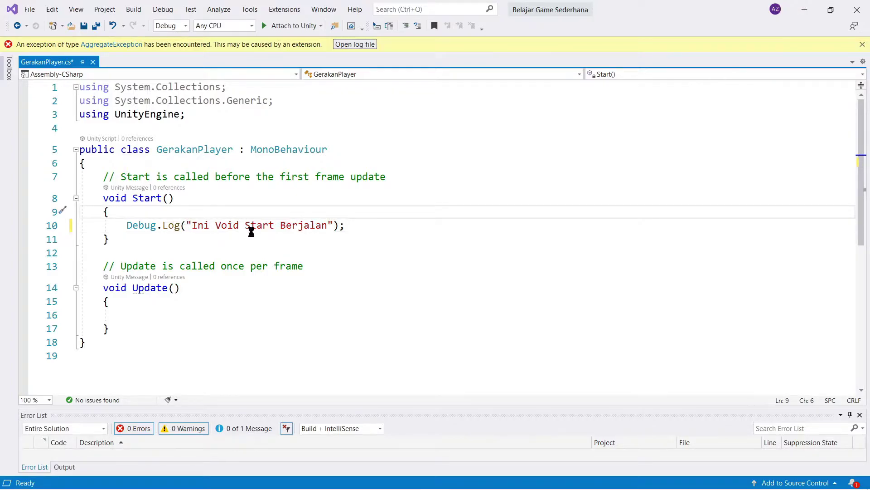
pyautogui.hotkey('ctrl', 's')
pyautogui.click(804, 10)
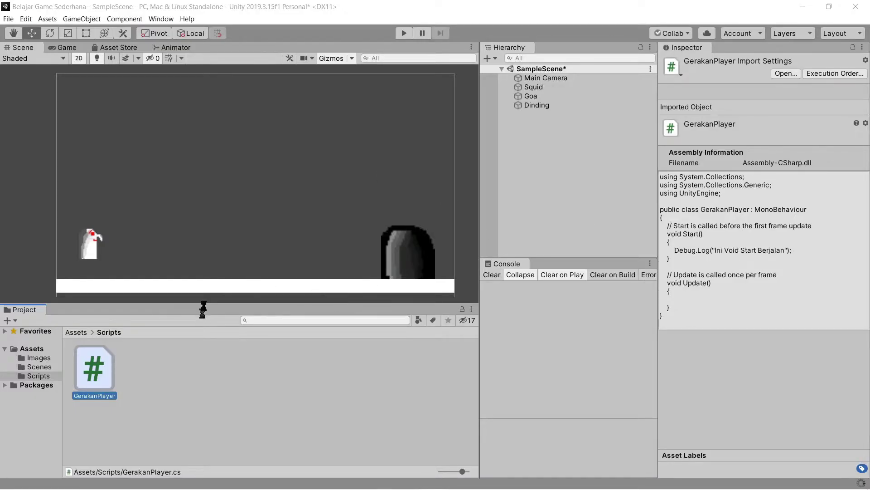
# Step: Select Squid to view its Transform, Sprite Renderer, Box Collider 2D and Rigidbody 2D
pyautogui.click(672, 253)
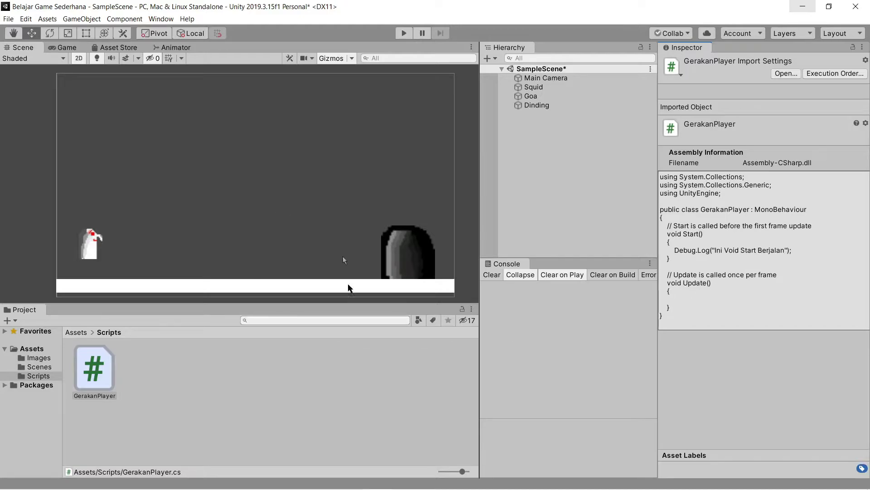
pyautogui.click(536, 87)
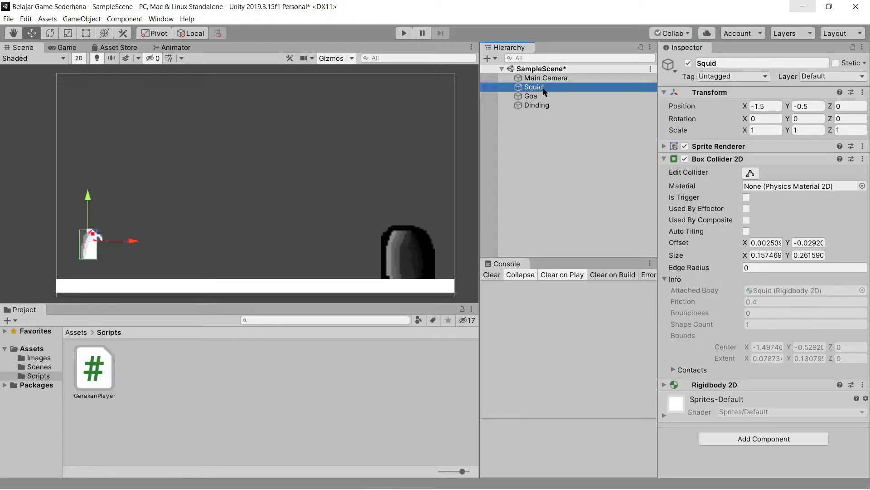
# Step: Search Add Component on Squid for 'Ger', then cancel the search
pyautogui.click(754, 439)
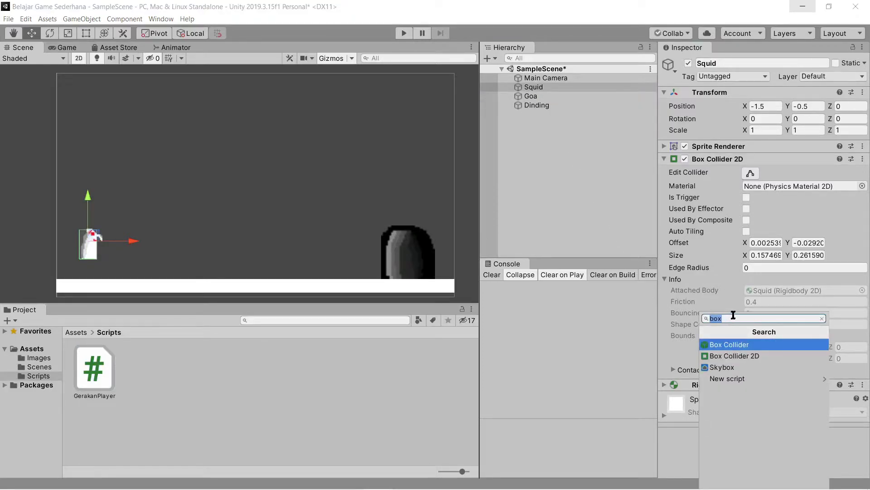
pyautogui.write('Ger')
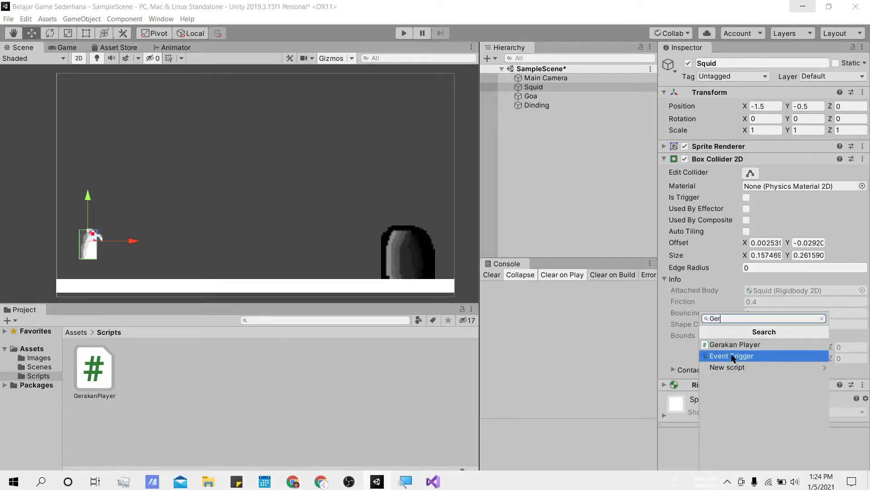
pyautogui.click(373, 398)
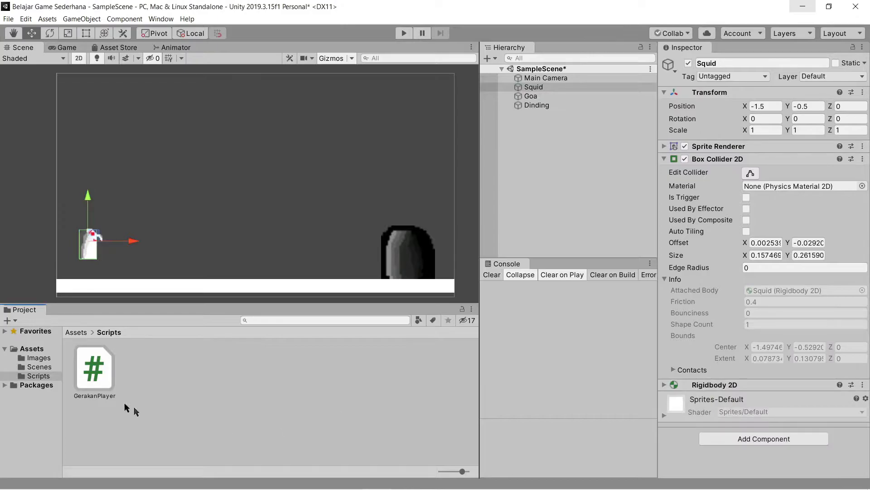
# Step: Drag the GerakanPlayer script onto Squid and verify it appears in the Inspector
pyautogui.click(98, 375)
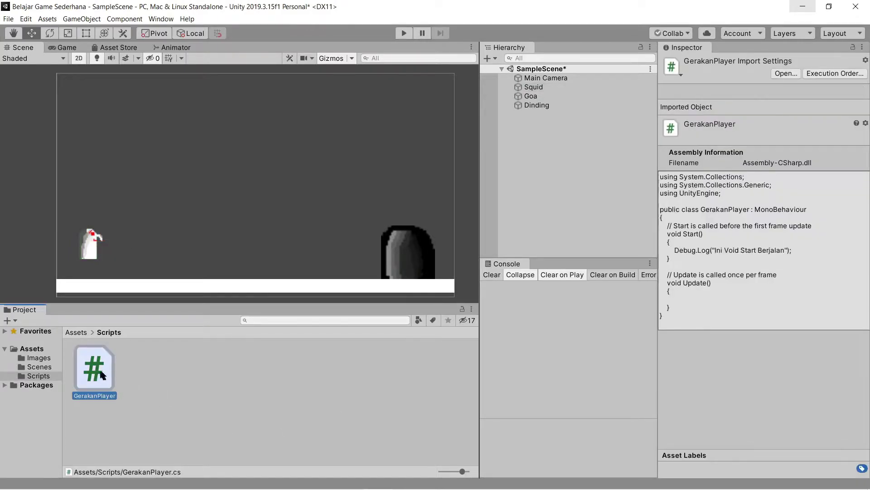
pyautogui.moveTo(95, 370); pyautogui.dragTo(545, 87)
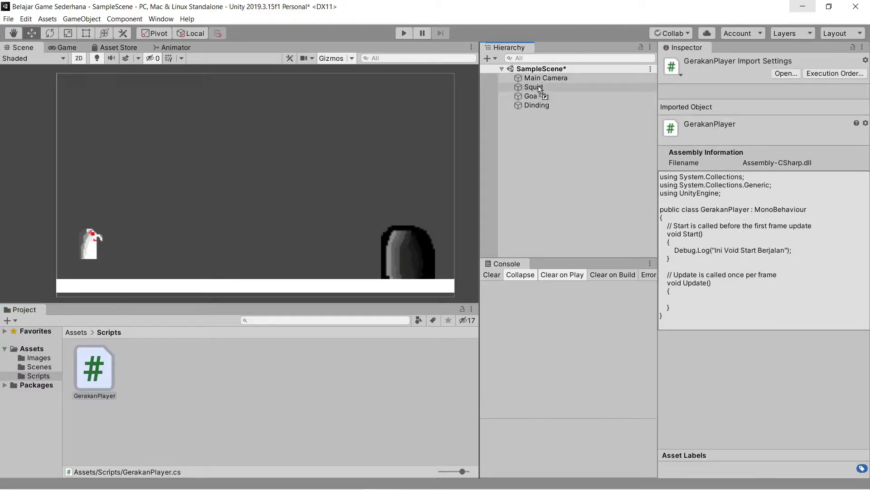
pyautogui.moveTo(545, 87)
pyautogui.mouseDown()
pyautogui.moveTo(533, 89)
pyautogui.moveTo(542, 86)
pyautogui.mouseUp()
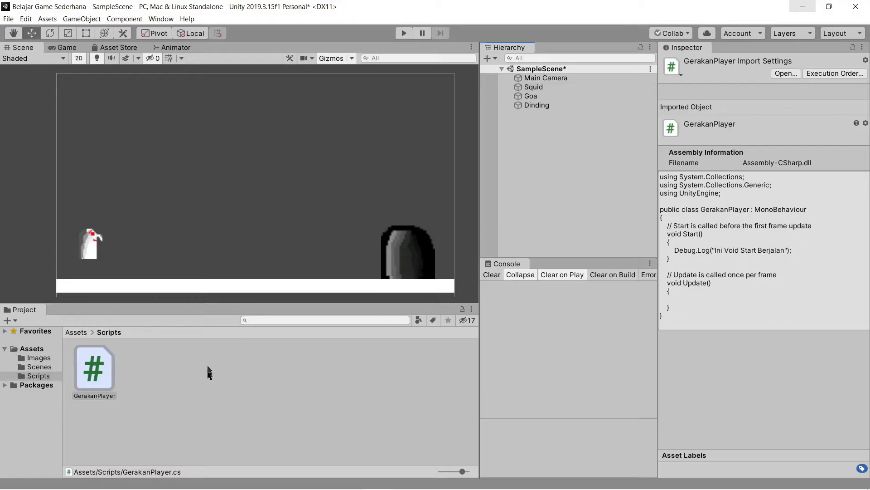
pyautogui.click(208, 370)
pyautogui.click(87, 378)
pyautogui.click(544, 88)
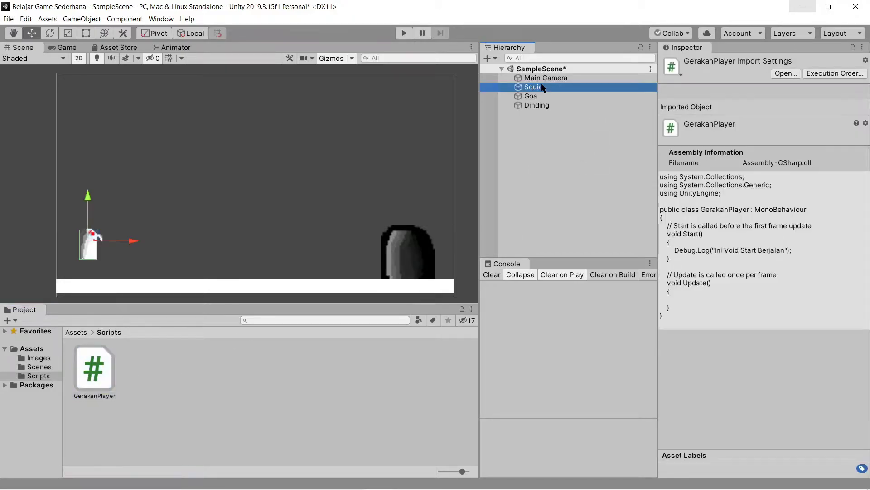
pyautogui.scroll(-1, 665, 156)
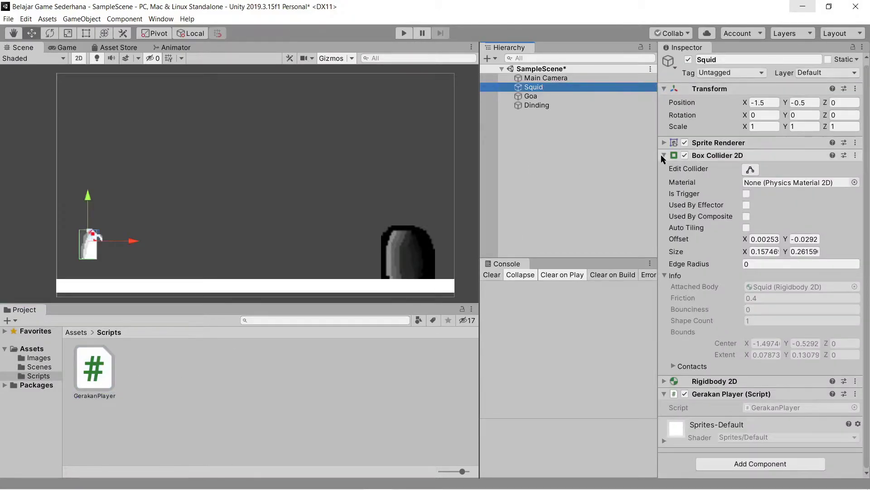
pyautogui.click(662, 155)
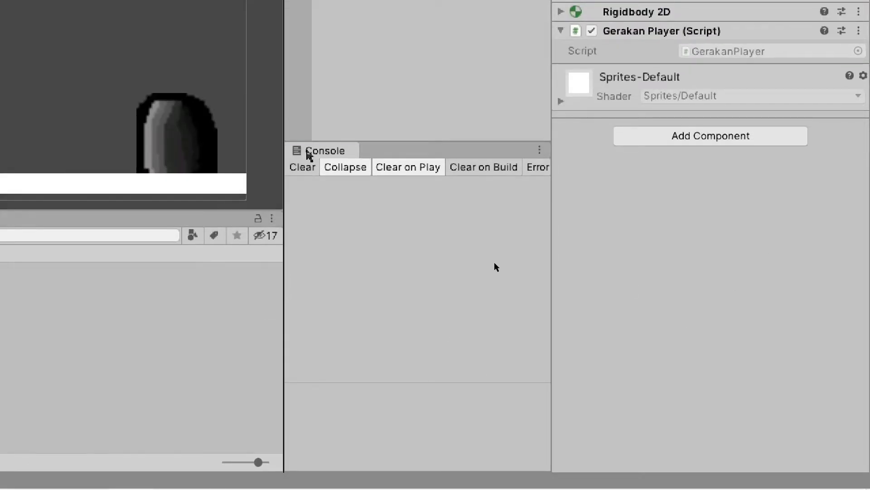
# Step: Show the Console and review the Debug.Log message string in Visual Studio
pyautogui.click(330, 156)
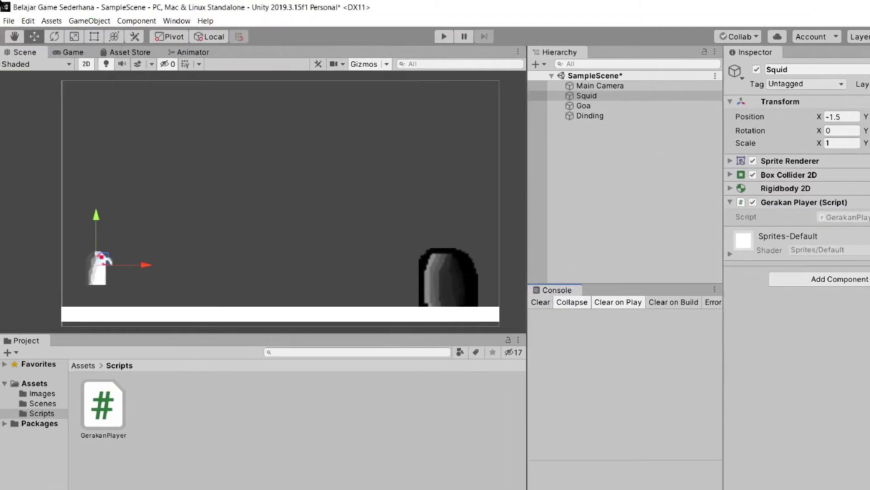
pyautogui.hotkey('alt', 'Tab')
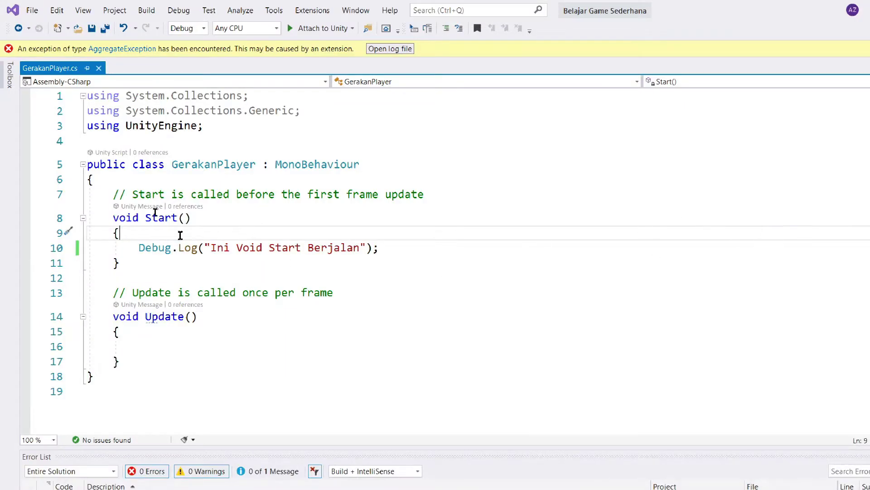
pyautogui.moveTo(210, 247); pyautogui.dragTo(372, 249)
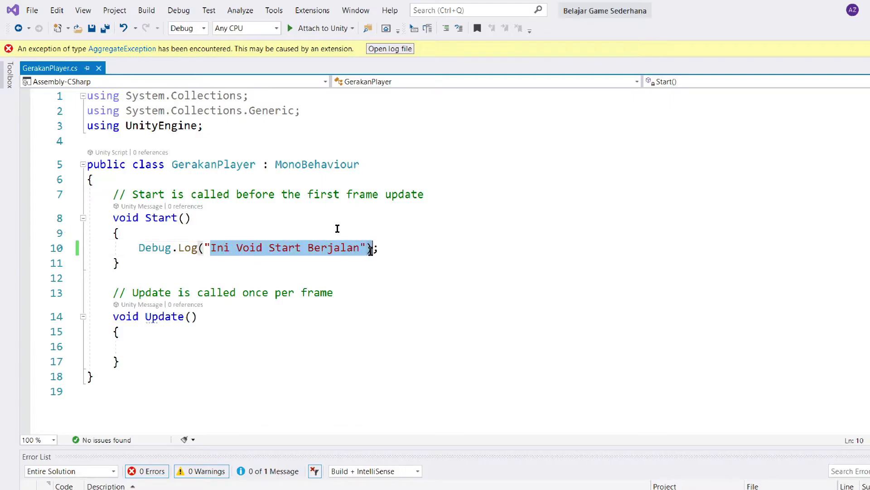
pyautogui.hotkey('alt', 'Tab')
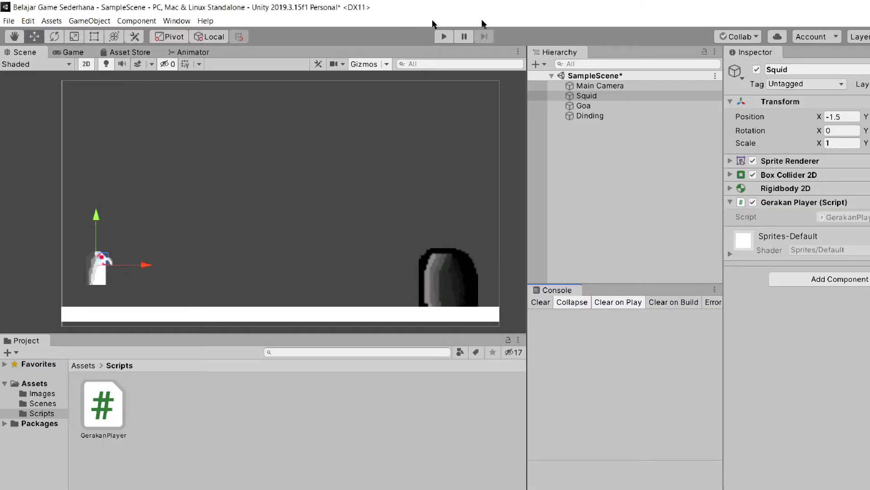
# Step: Play the scene to confirm 'Ini Void Start Berjalan' logs once, then stop and select the Debug.Log line
pyautogui.click(444, 36)
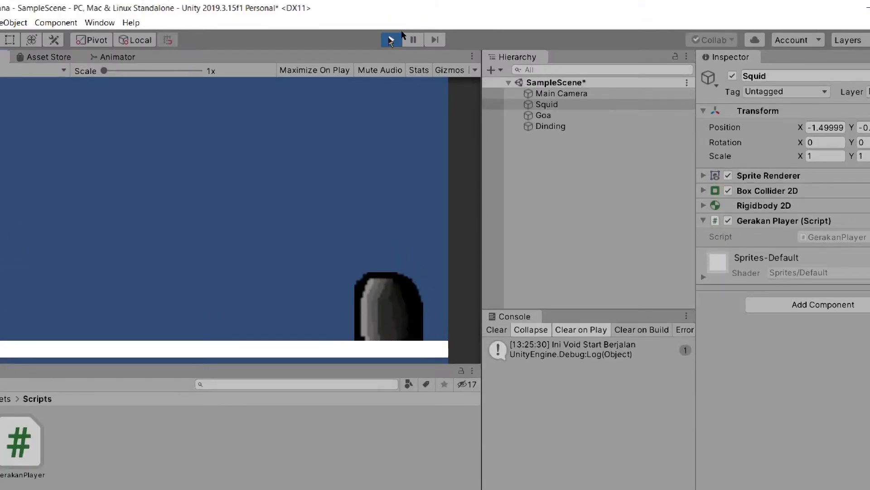
pyautogui.click(390, 41)
pyautogui.moveTo(230, 271)
pyautogui.mouseDown()
pyautogui.moveTo(407, 270)
pyautogui.moveTo(308, 249)
pyautogui.mouseUp()
pyautogui.click(214, 379)
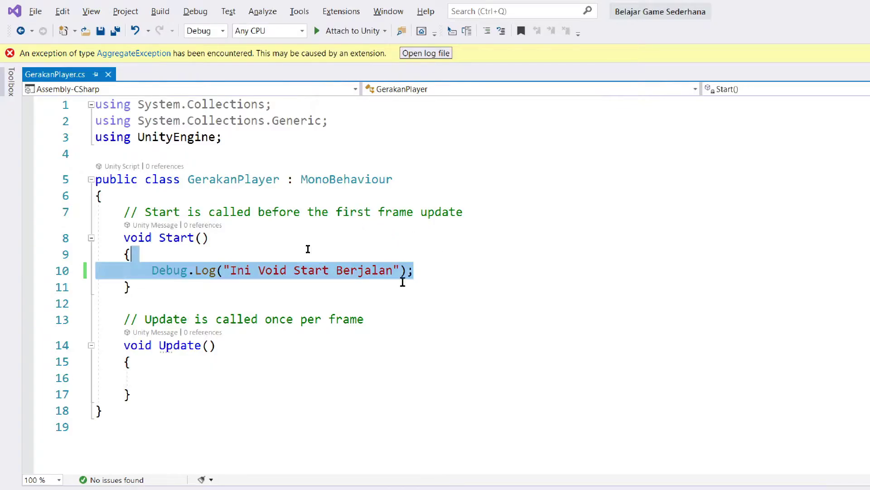
# Step: Copy the Debug.Log line into Update(), change its message to 'Ini Void Update Berjalan', and save
pyautogui.hotkey('ctrl', 'c')
pyautogui.click(198, 376)
pyautogui.hotkey('ctrl', 'v')
pyautogui.moveTo(223, 381); pyautogui.dragTo(235, 365)
pyautogui.press('Delete')
pyautogui.hotkey('ctrl', 's')
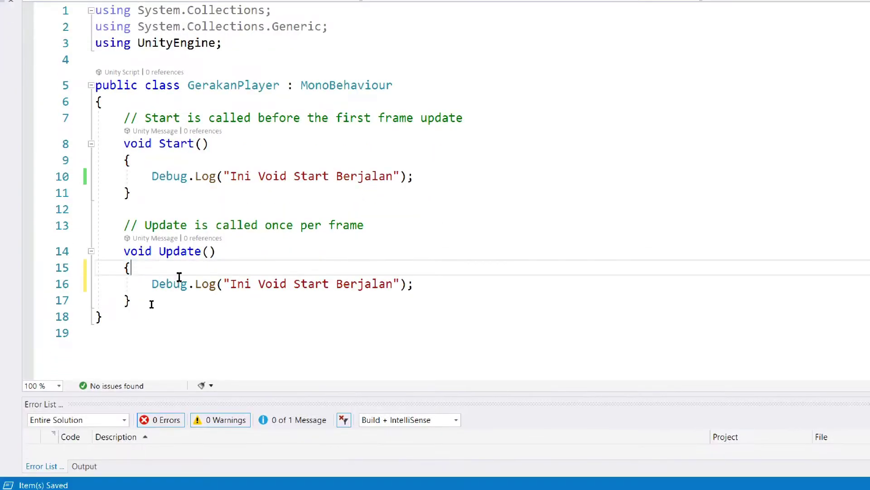
pyautogui.moveTo(329, 284)
pyautogui.mouseDown()
pyautogui.moveTo(287, 284)
pyautogui.moveTo(294, 283)
pyautogui.mouseUp()
pyautogui.write('Up')
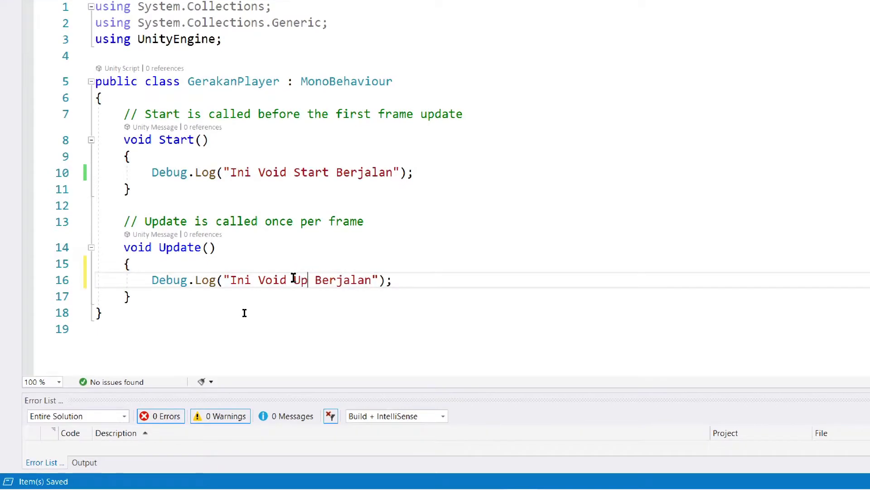
pyautogui.write('date')
pyautogui.hotkey('ctrl', 's')
pyautogui.hotkey('alt', 'Tab')
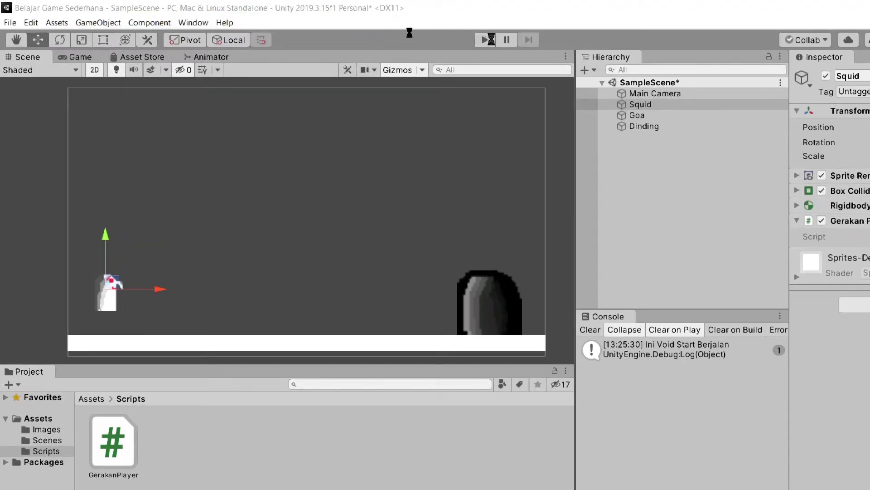
# Step: Play the scene until 'Ini Void Update Berjalan' logs 1837 times, then stop
pyautogui.click(485, 39)
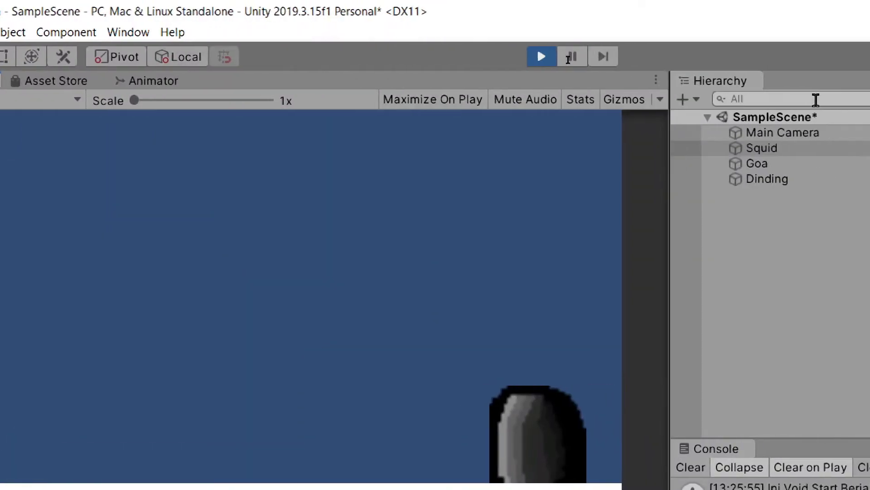
pyautogui.click(526, 64)
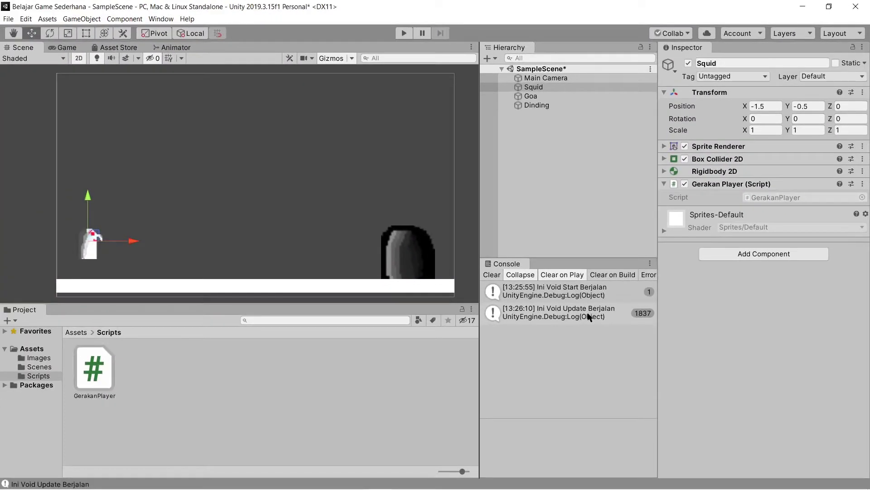
# Step: Delete the Debug.Log lines from Update() and Start() in GerakanPlayer
pyautogui.doubleClick(588, 316)
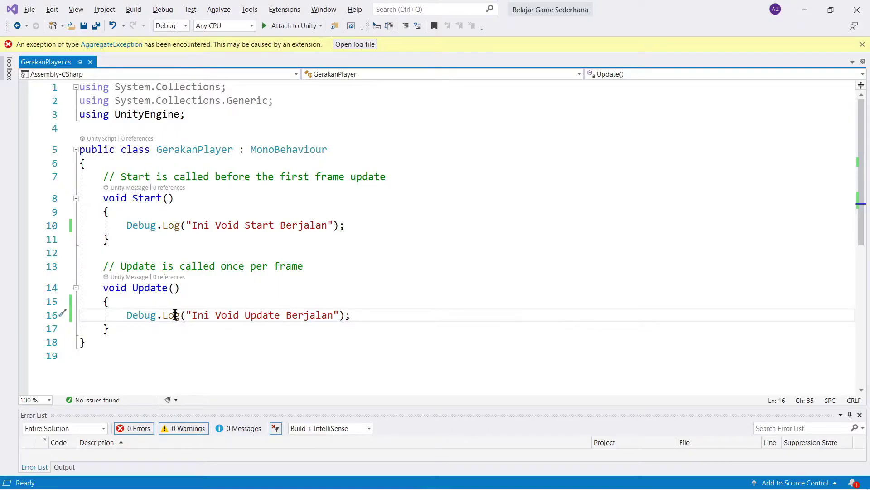
pyautogui.moveTo(108, 303)
pyautogui.mouseDown()
pyautogui.moveTo(368, 316)
pyautogui.moveTo(127, 313)
pyautogui.mouseUp()
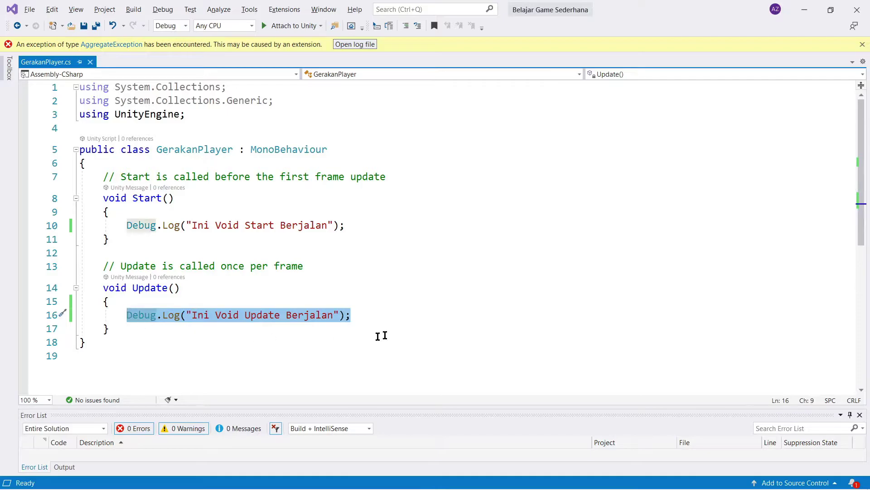
pyautogui.click(375, 320)
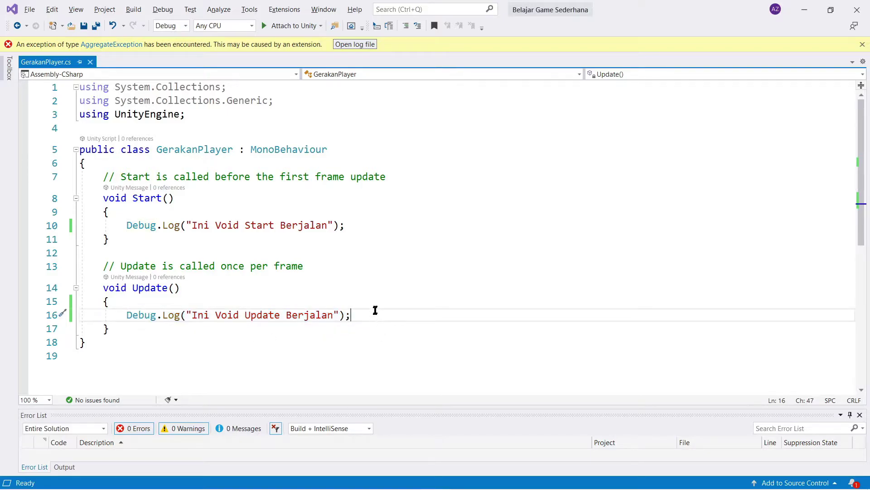
pyautogui.moveTo(375, 310); pyautogui.dragTo(378, 307)
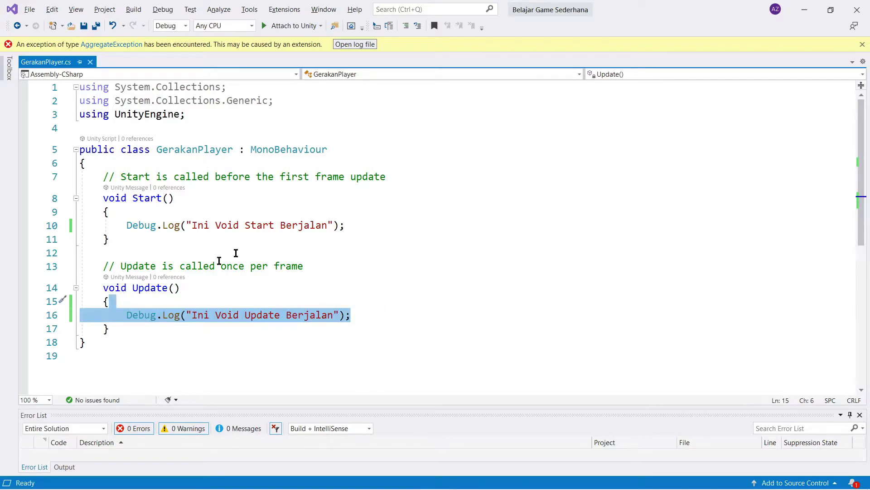
pyautogui.press('Delete')
pyautogui.moveTo(356, 229); pyautogui.dragTo(361, 215)
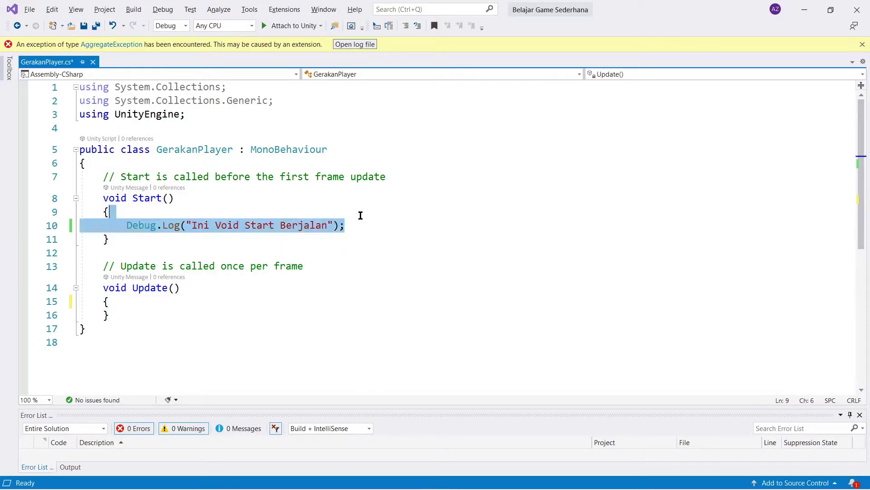
pyautogui.press('Delete')
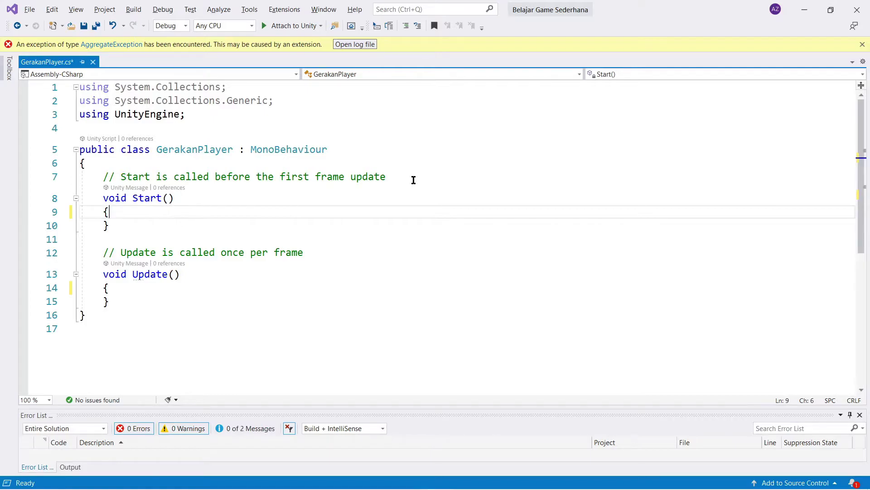
pyautogui.hotkey('alt', 'Tab')
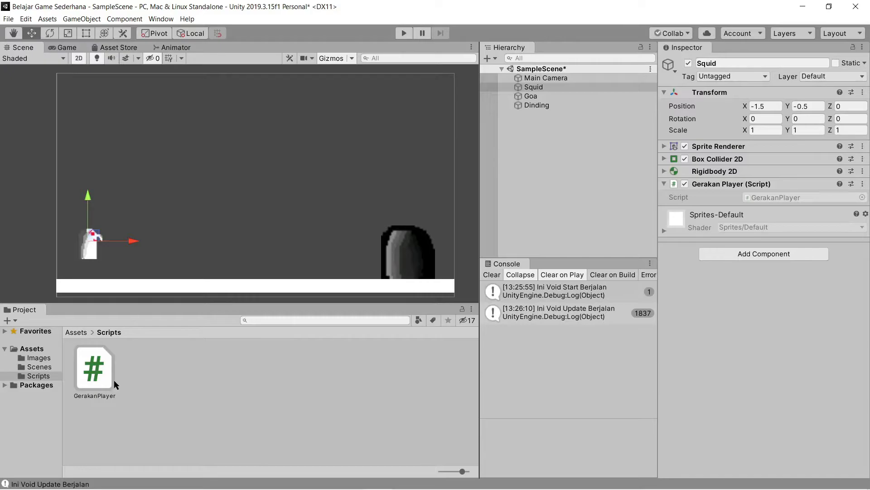
# Step: Clear the earlier log messages from the Unity Console
pyautogui.click(155, 384)
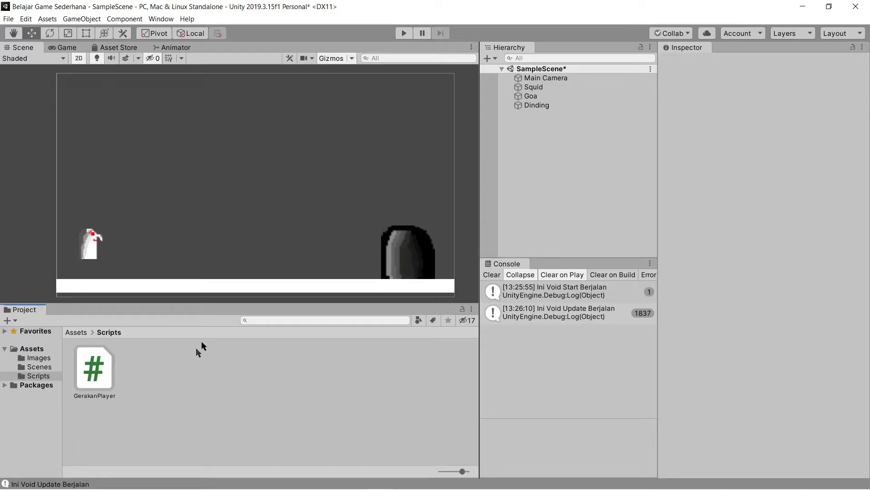
pyautogui.click(492, 278)
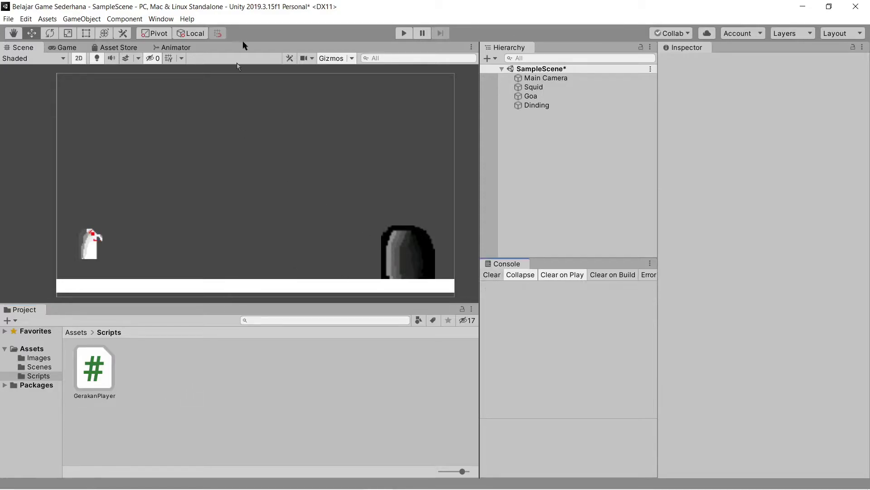
pyautogui.moveTo(186, 135); pyautogui.dragTo(173, 131, button='middle')
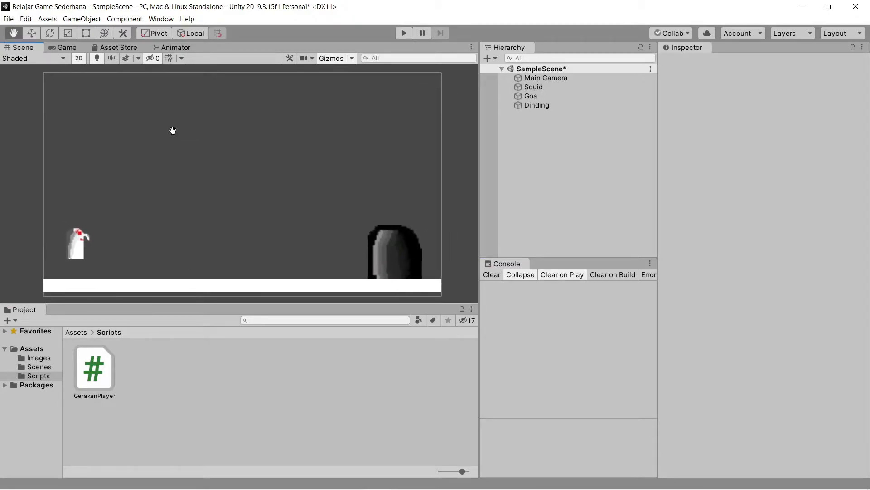
pyautogui.click(94, 370)
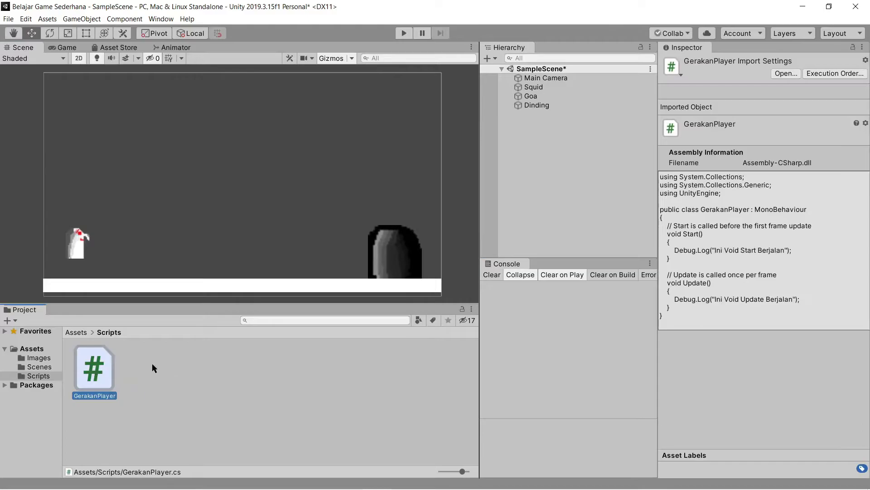
# Step: Test-move Squid toward the rock, undo it, and expand Squid's Rigidbody 2D settings
pyautogui.click(72, 245)
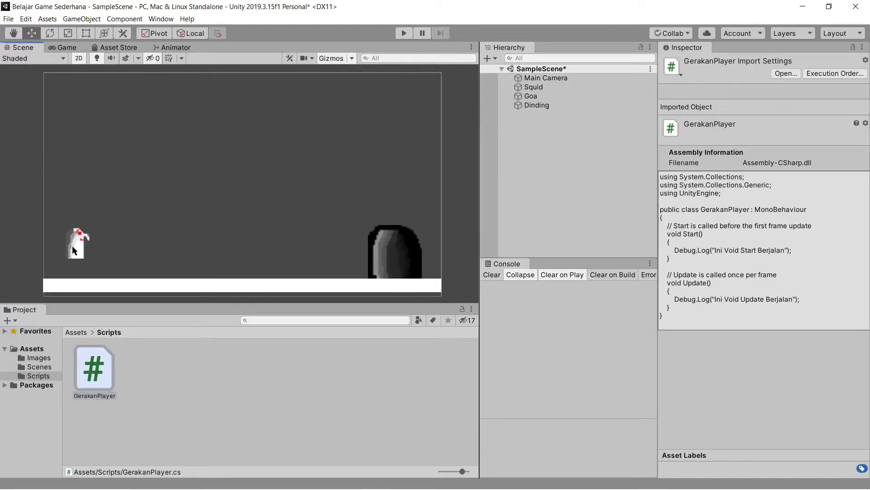
pyautogui.moveTo(117, 241)
pyautogui.mouseDown()
pyautogui.moveTo(347, 246)
pyautogui.moveTo(187, 266)
pyautogui.mouseUp()
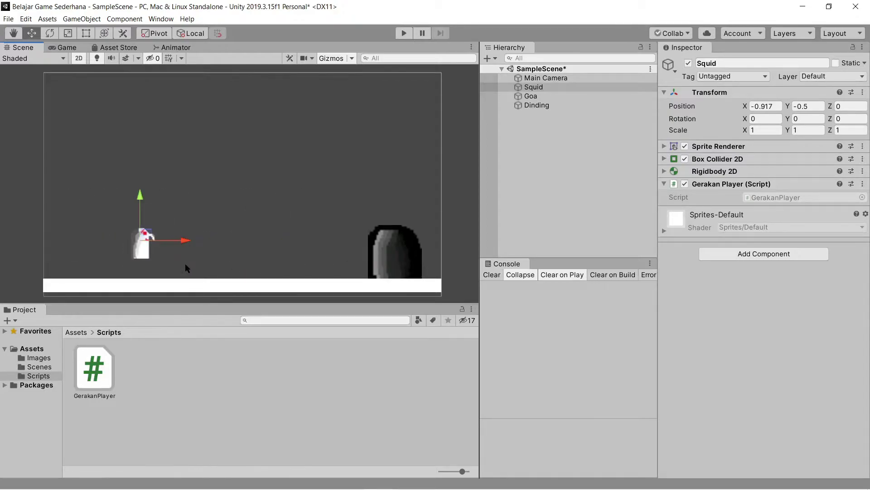
pyautogui.hotkey('ctrl', 'z')
pyautogui.click(252, 370)
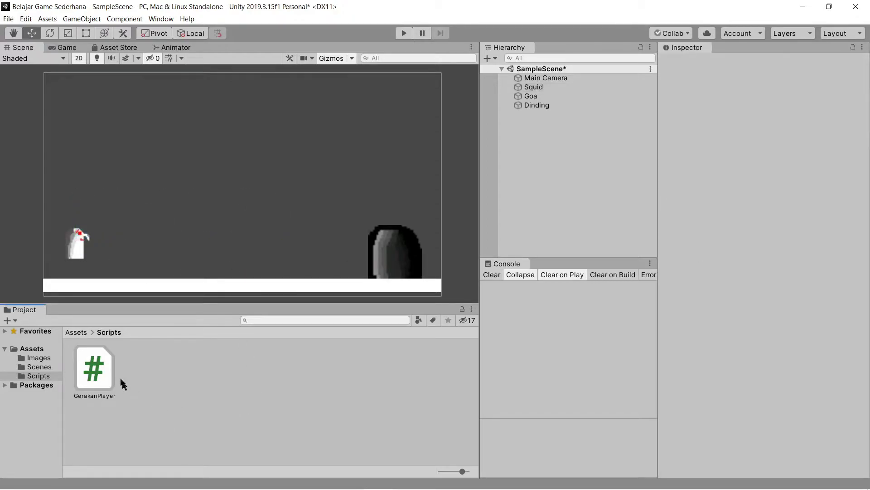
pyautogui.click(80, 253)
pyautogui.click(665, 172)
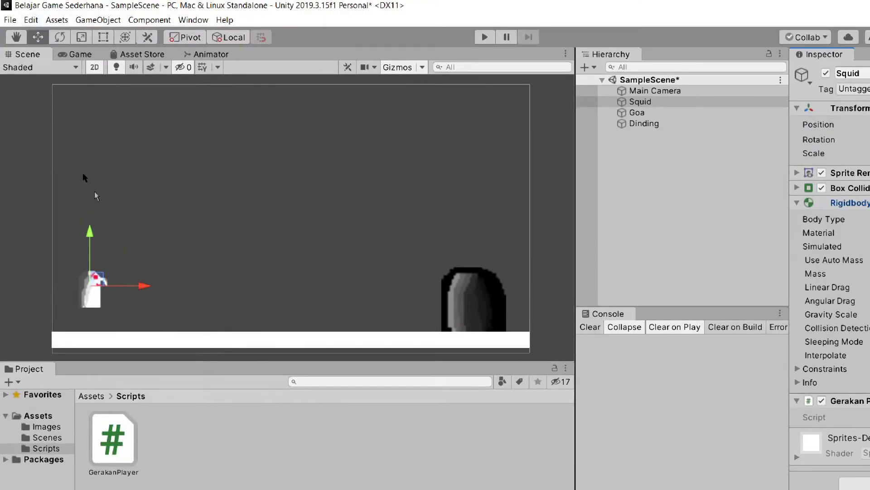
# Step: Raise Squid to Y 0.797 and play the game to watch it fall
pyautogui.moveTo(80, 143); pyautogui.dragTo(86, 56)
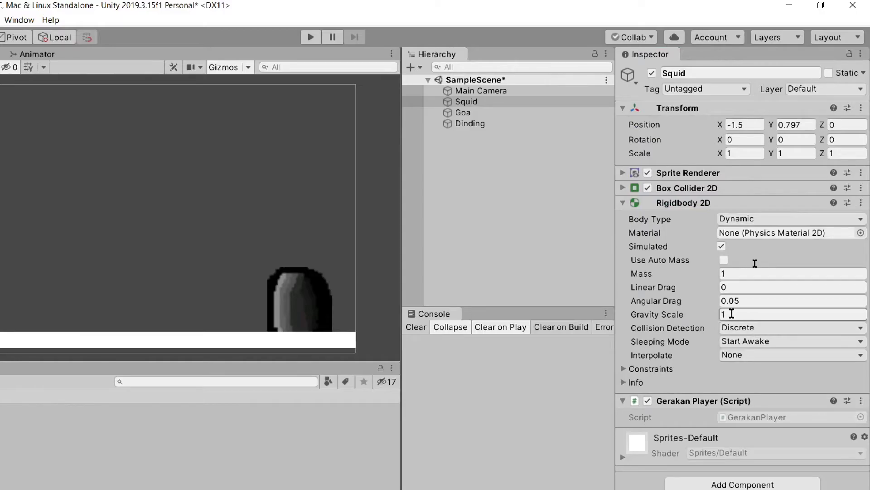
pyautogui.click(736, 314)
pyautogui.click(311, 37)
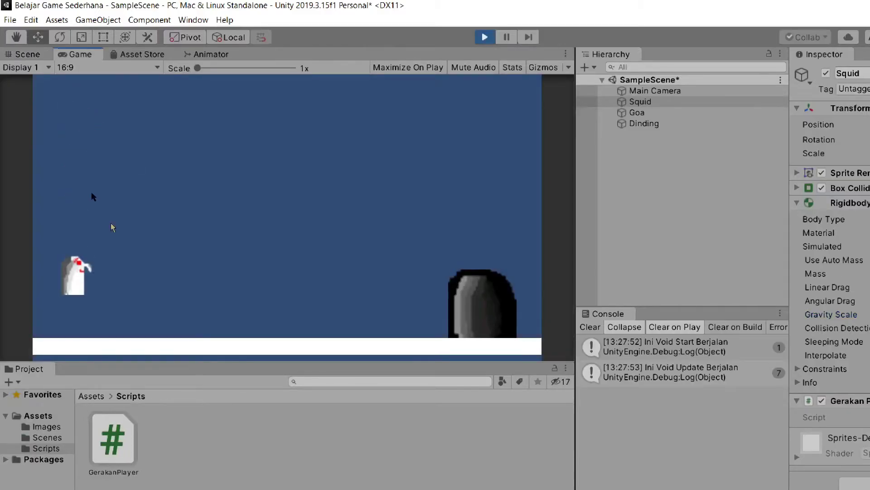
pyautogui.click(484, 37)
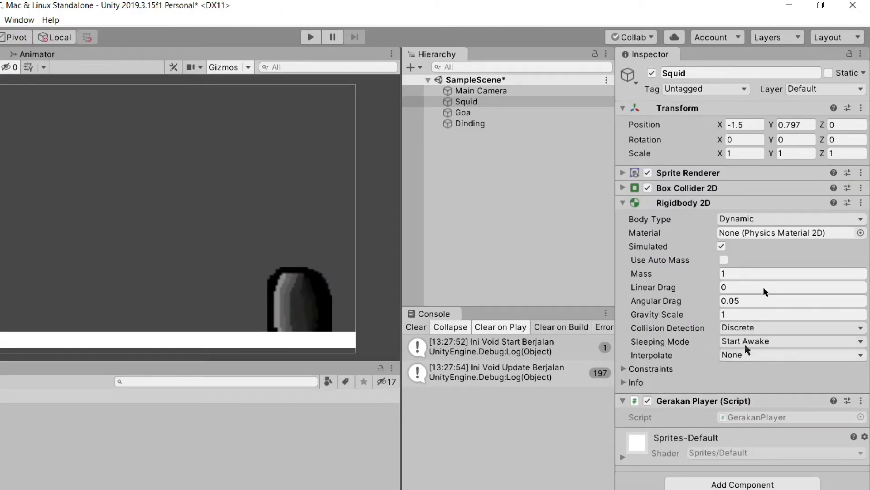
pyautogui.click(739, 313)
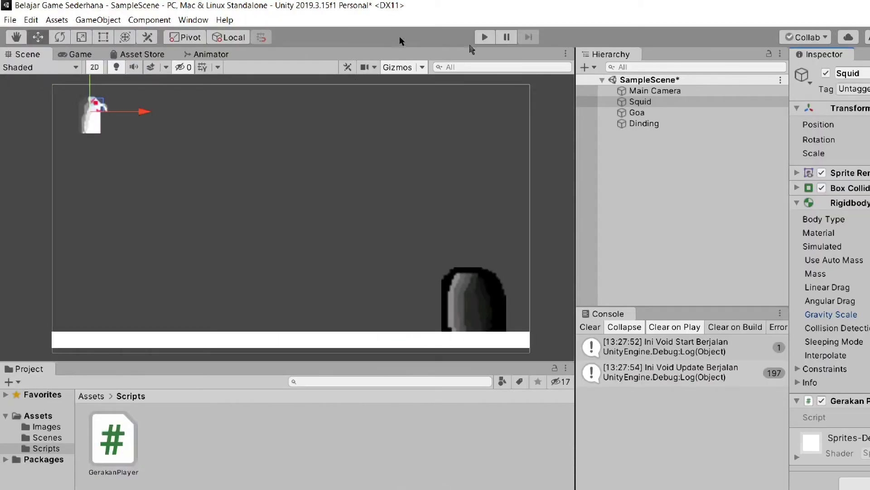
pyautogui.click(485, 36)
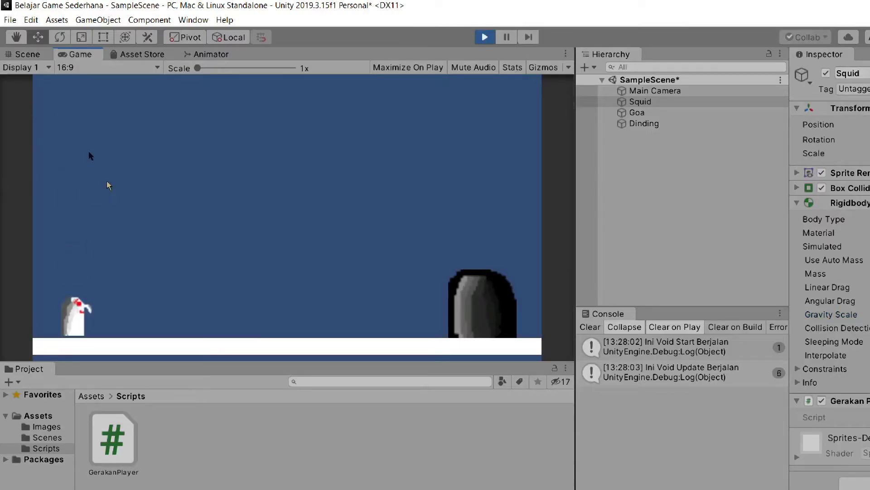
pyautogui.click(485, 37)
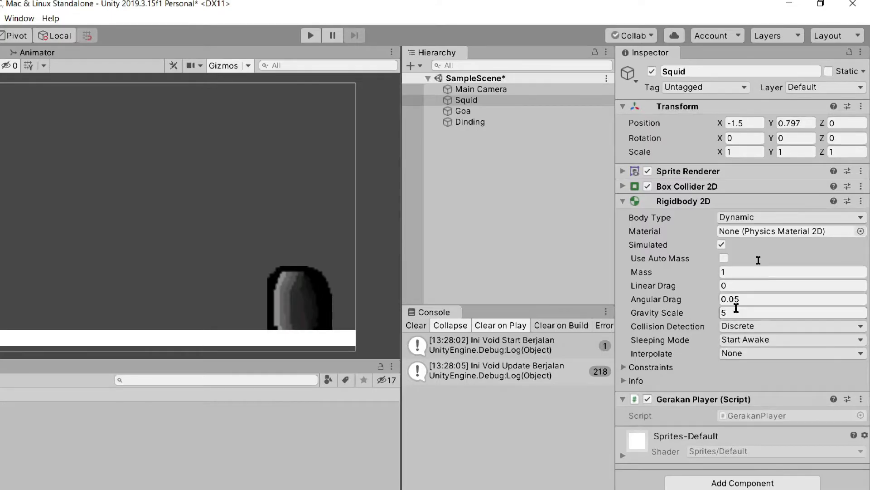
# Step: Set Rigidbody 2D Gravity Scale to 0, replay to confirm Squid stays put, and expand Info
pyautogui.click(737, 312)
pyautogui.write('0')
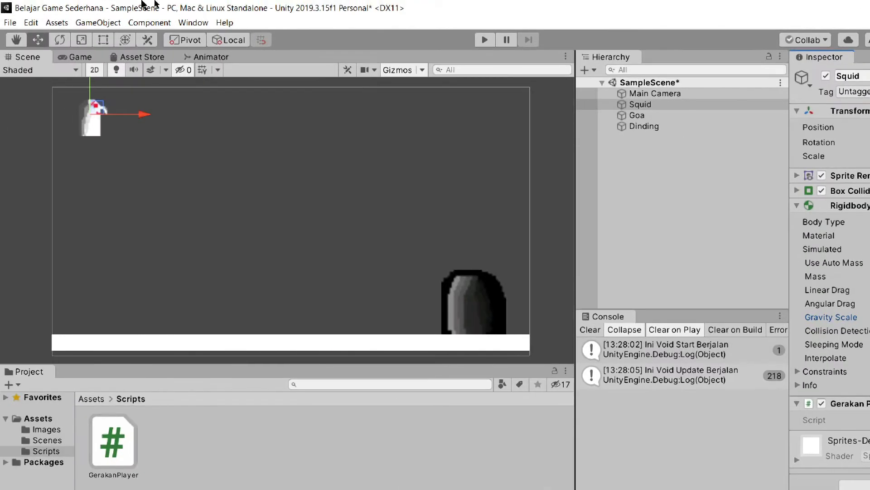
pyautogui.click(485, 41)
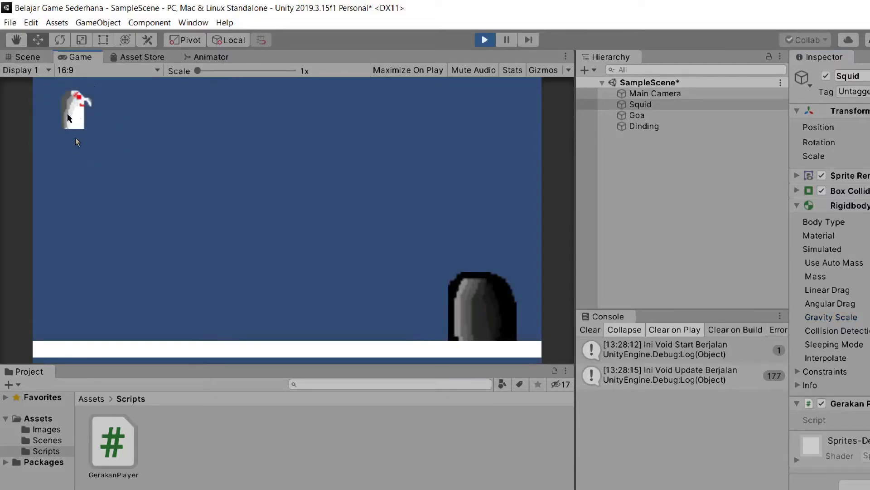
pyautogui.click(485, 40)
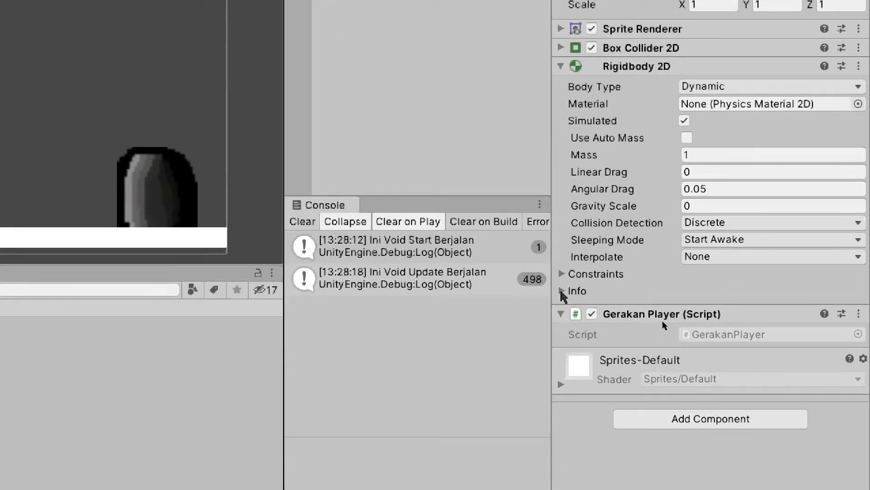
pyautogui.click(562, 292)
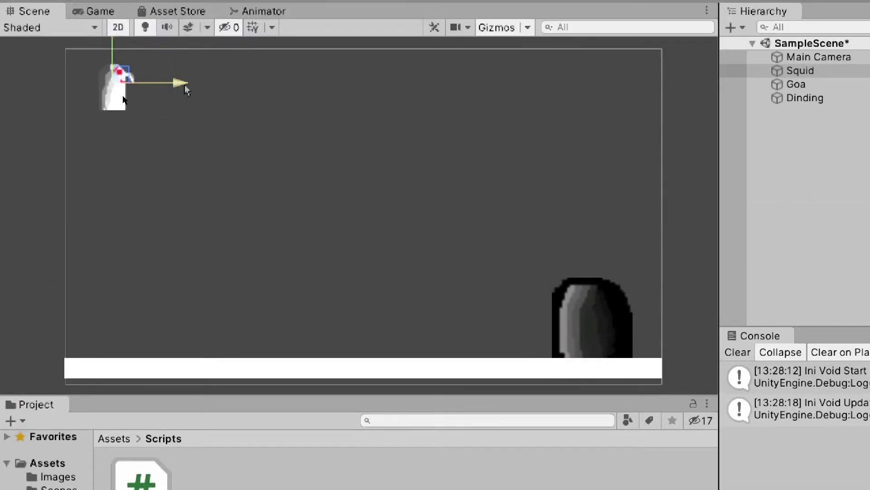
# Step: Nudge Squid along X to -1.379 and open GerakanPlayer from Assets > Scripts
pyautogui.click(189, 90)
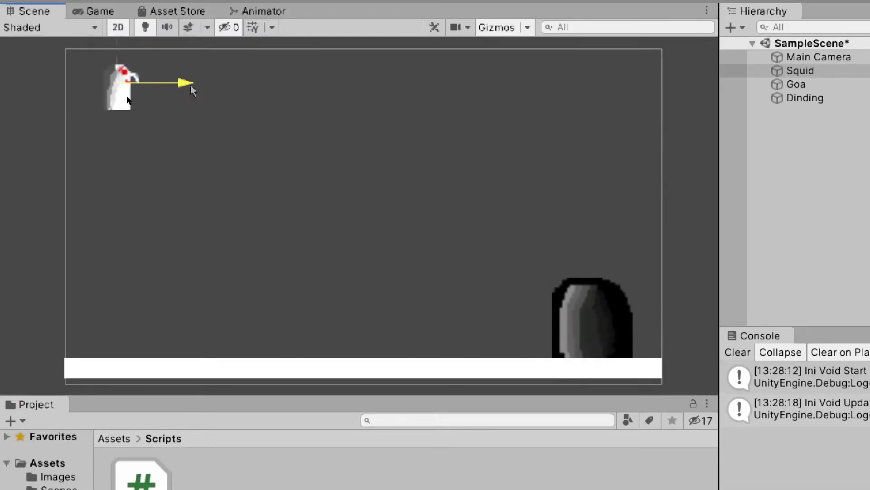
pyautogui.moveTo(188, 90)
pyautogui.mouseDown()
pyautogui.moveTo(560, 131)
pyautogui.moveTo(227, 130)
pyautogui.mouseUp()
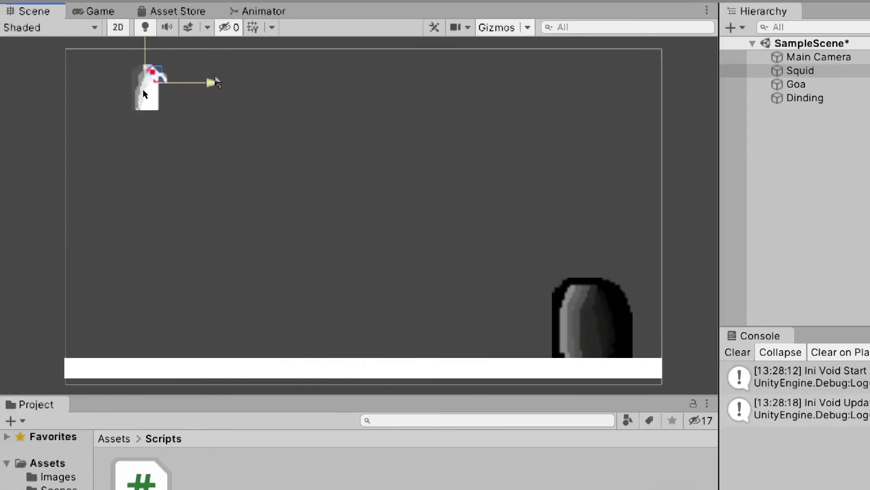
pyautogui.moveTo(143, 89)
pyautogui.mouseDown()
pyautogui.moveTo(22, 93)
pyautogui.moveTo(202, 107)
pyautogui.mouseUp()
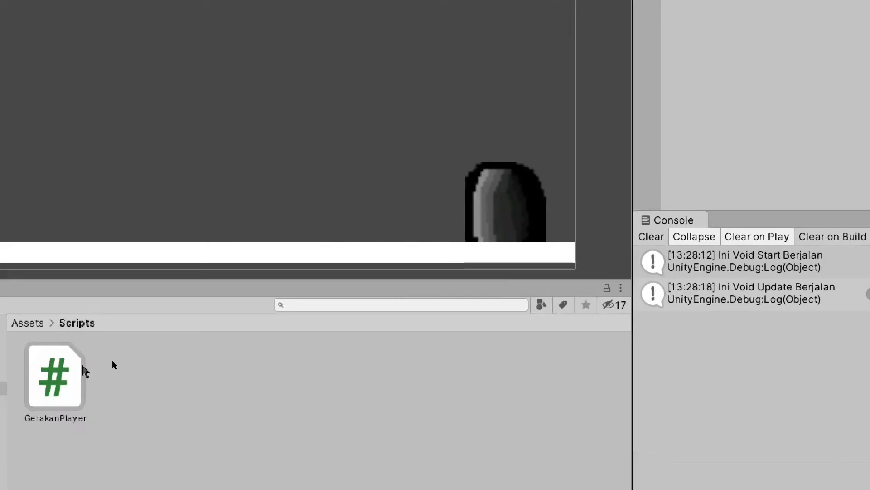
pyautogui.click(57, 378)
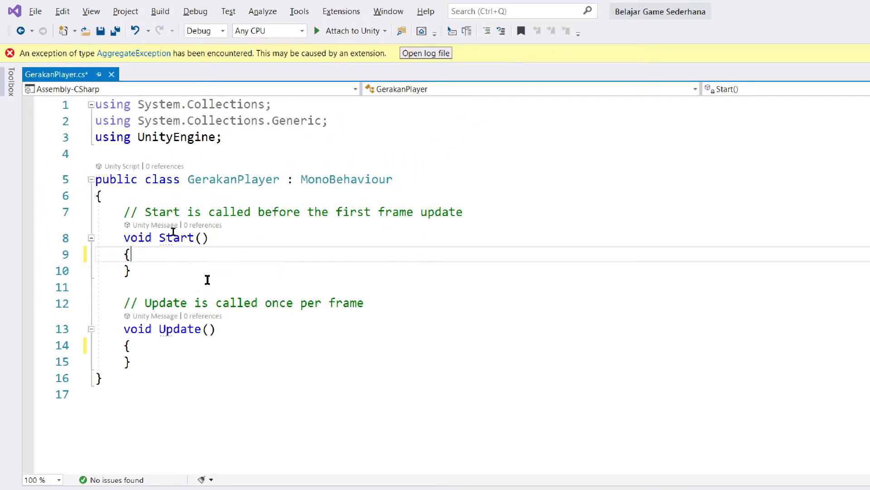
# Step: Save GerakanPlayer and replace the comment above Start() with blank lines
pyautogui.hotkey('ctrl', 's')
pyautogui.moveTo(485, 213); pyautogui.dragTo(492, 203)
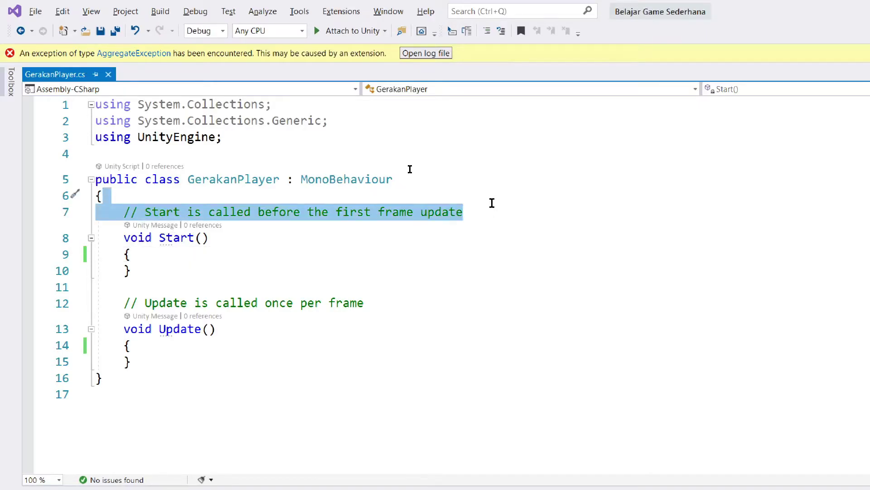
pyautogui.press('Return')
pyautogui.press('Return')
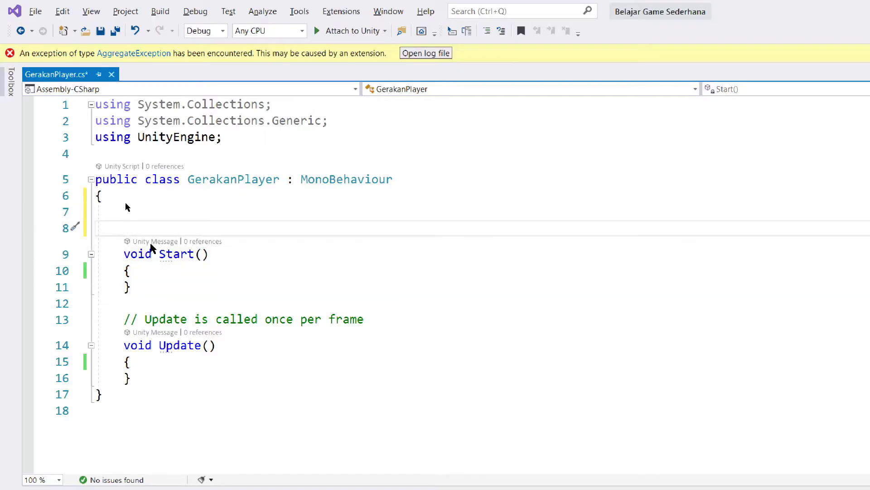
pyautogui.hotkey('alt', 'Tab')
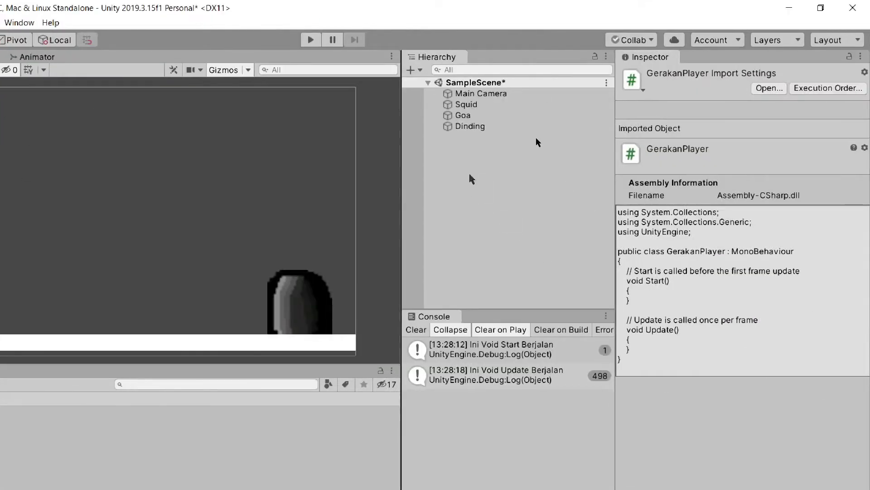
# Step: Select Squid to check its Rigidbody 2D shows Gravity Scale 0 and zero velocity
pyautogui.click(470, 106)
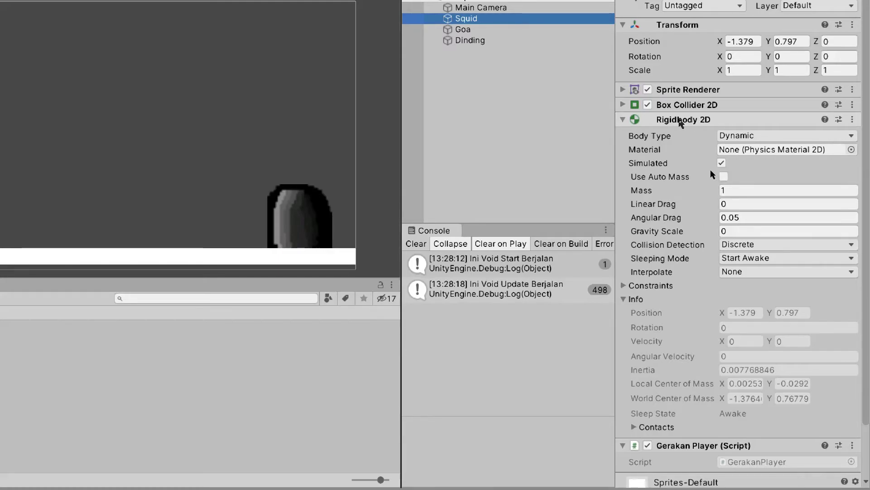
pyautogui.hotkey('alt', 'Tab')
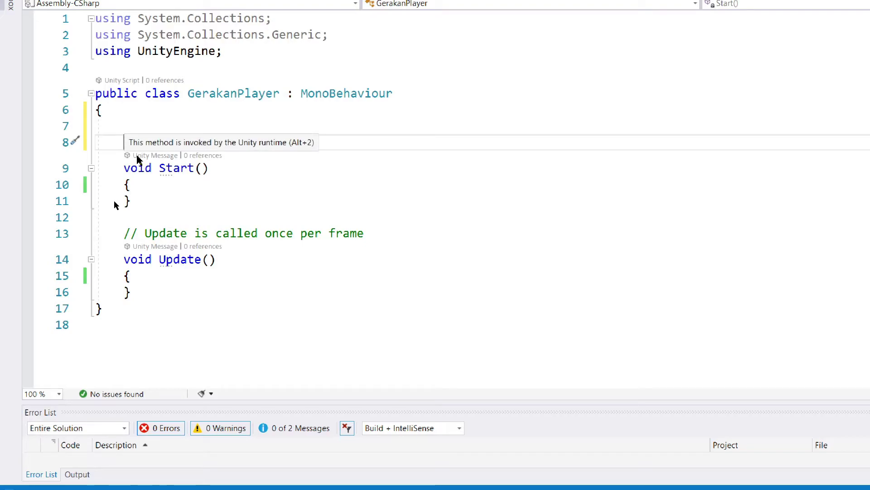
pyautogui.write('int')
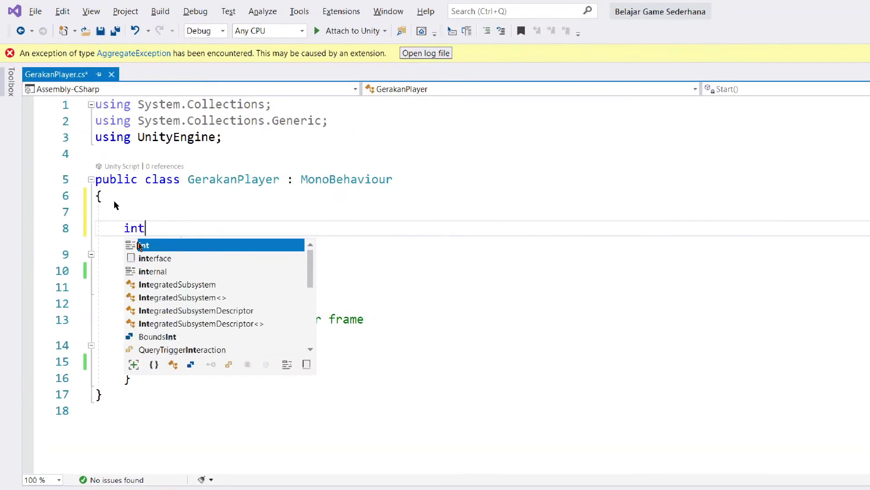
pyautogui.press('BackSpace')
pyautogui.press('BackSpace')
pyautogui.press('BackSpace')
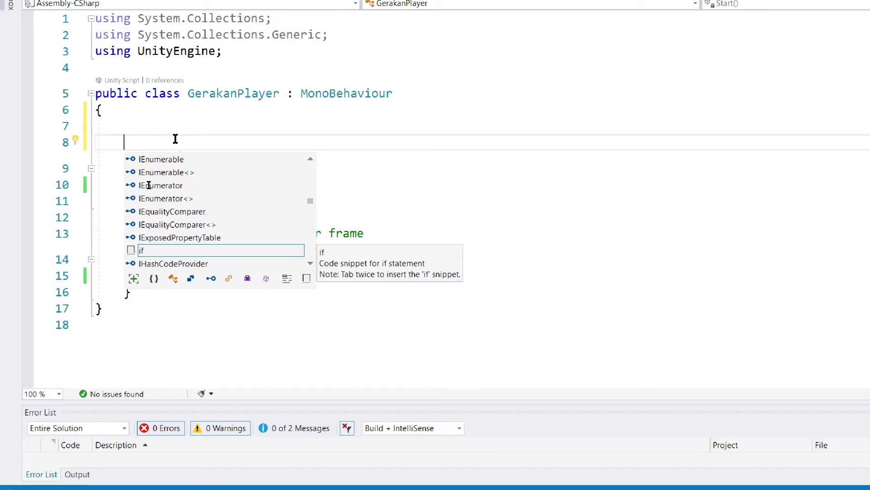
pyautogui.press('Escape')
pyautogui.click(190, 186)
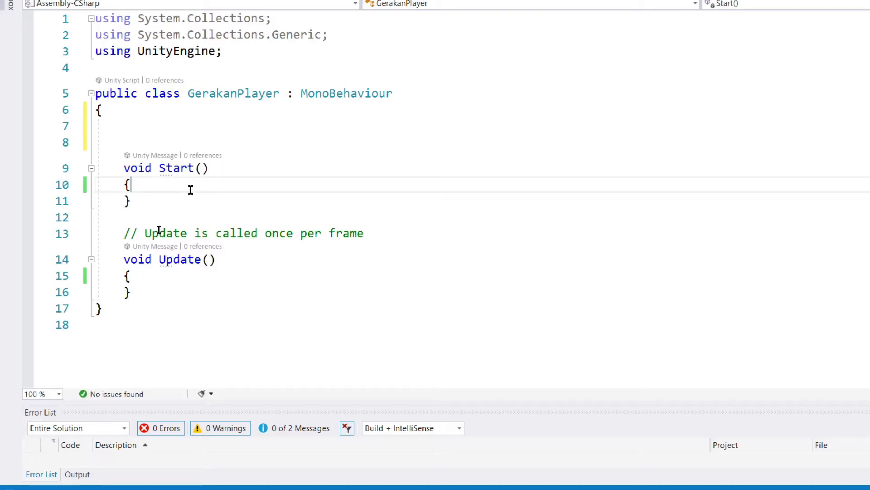
pyautogui.press('Return')
pyautogui.click(160, 184)
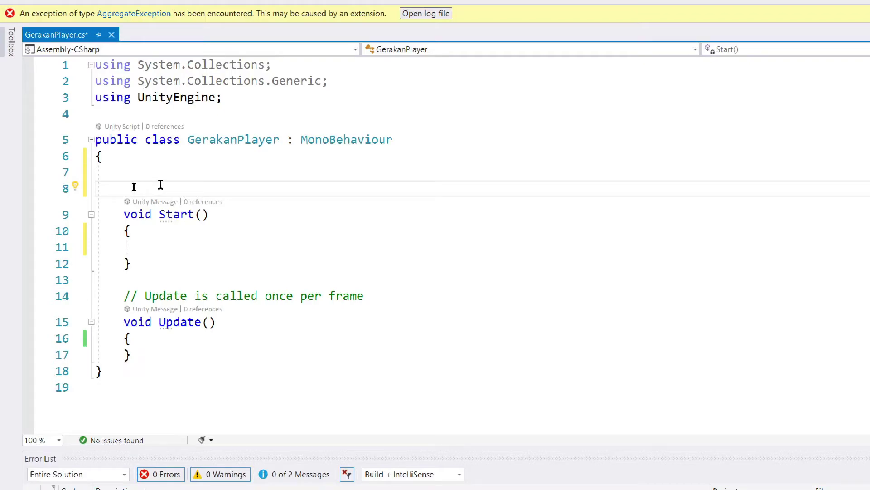
pyautogui.hotkey('alt', 'Tab')
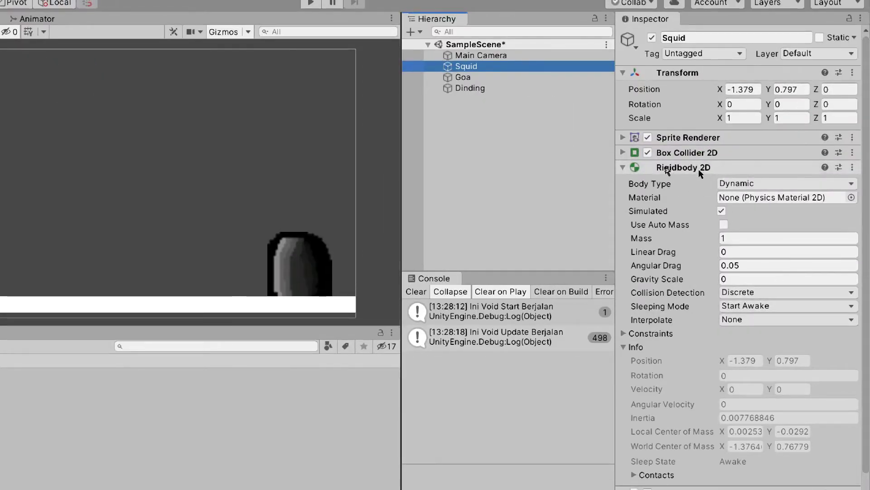
pyautogui.hotkey('alt', 'Tab')
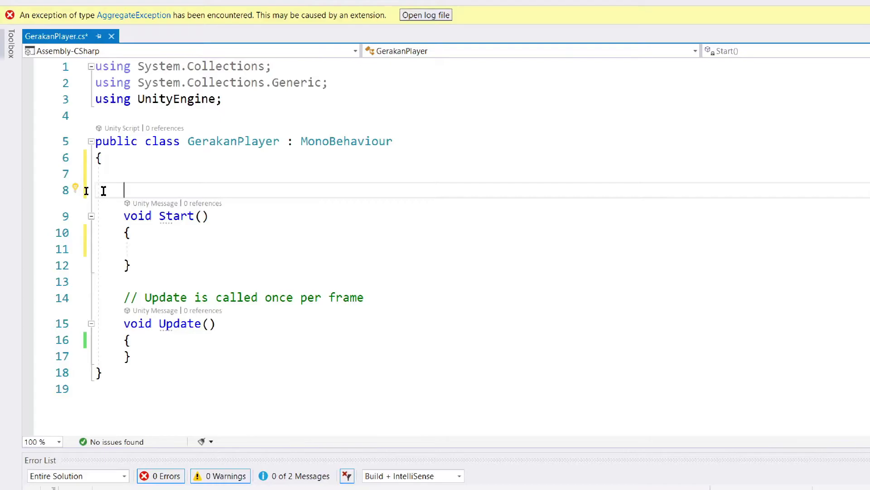
# Step: Declare the field 'Rigidbody2D iniKomponentRigidBody;' on line 8 with an empty line below
pyautogui.write('Rgid')
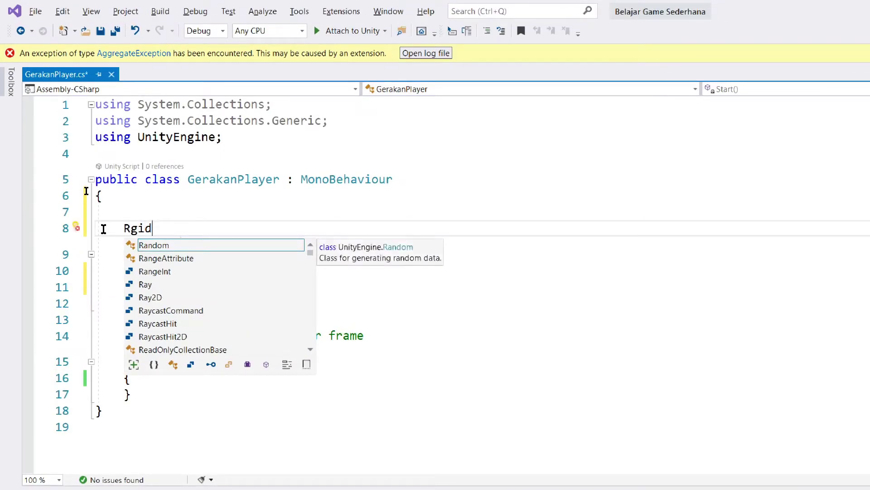
pyautogui.press('BackSpace')
pyautogui.press('BackSpace')
pyautogui.press('BackSpace')
pyautogui.write('gid')
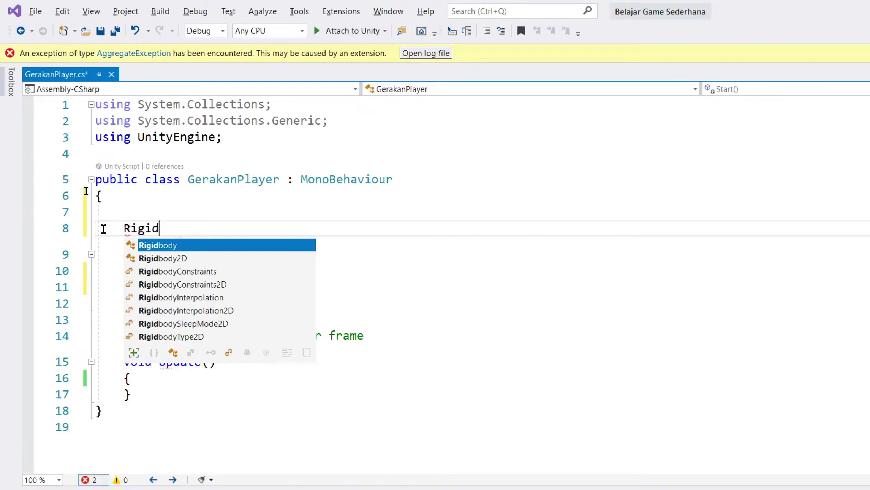
pyautogui.press('Down')
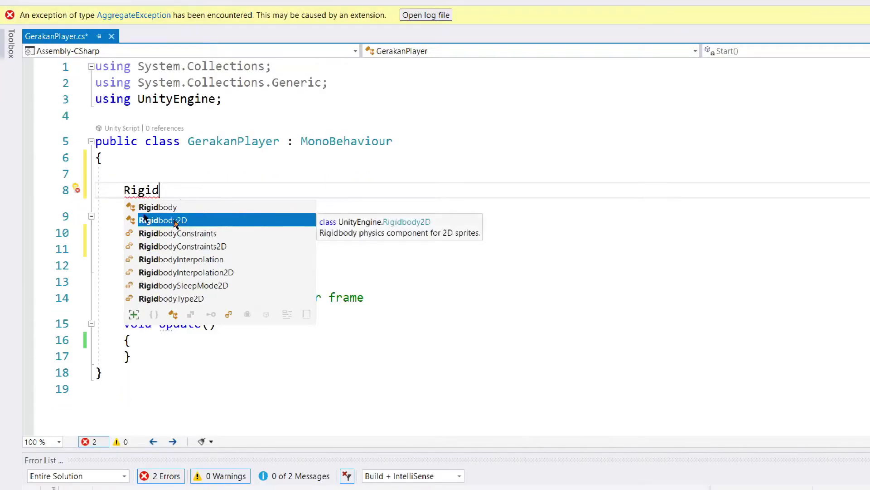
pyautogui.doubleClick(173, 221)
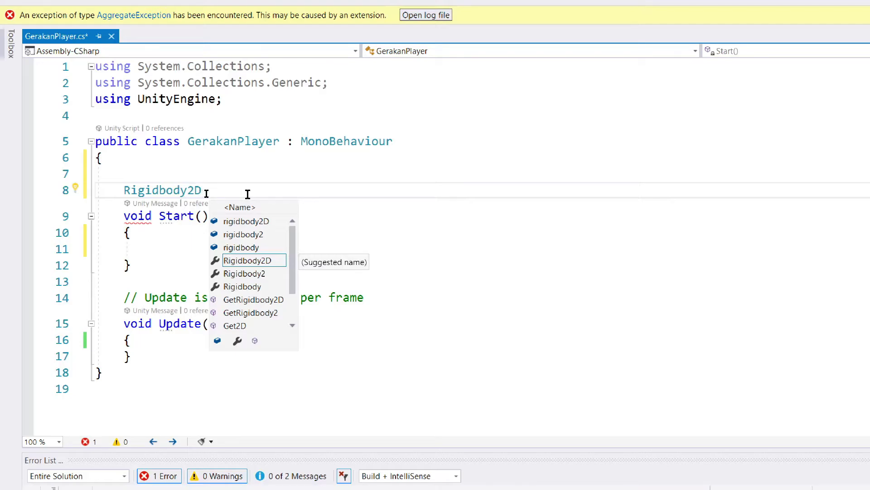
pyautogui.write('ini')
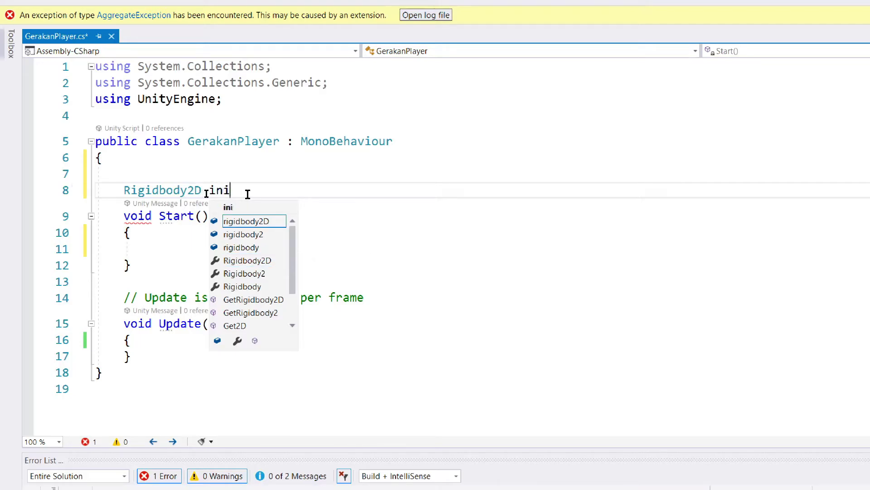
pyautogui.write('Komponent')
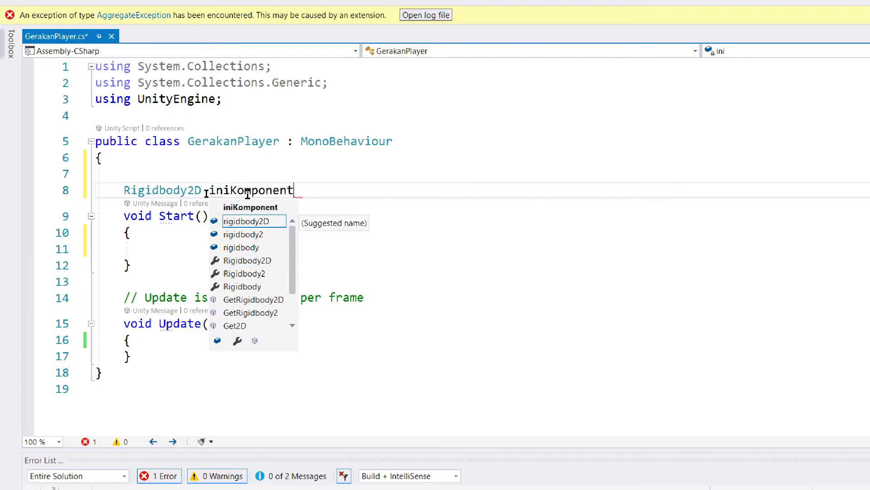
pyautogui.write('Rigi')
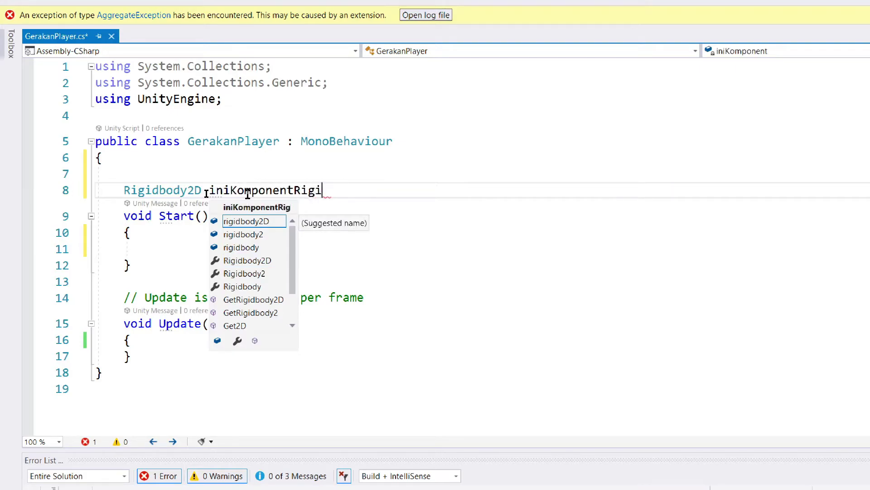
pyautogui.write('dBody')
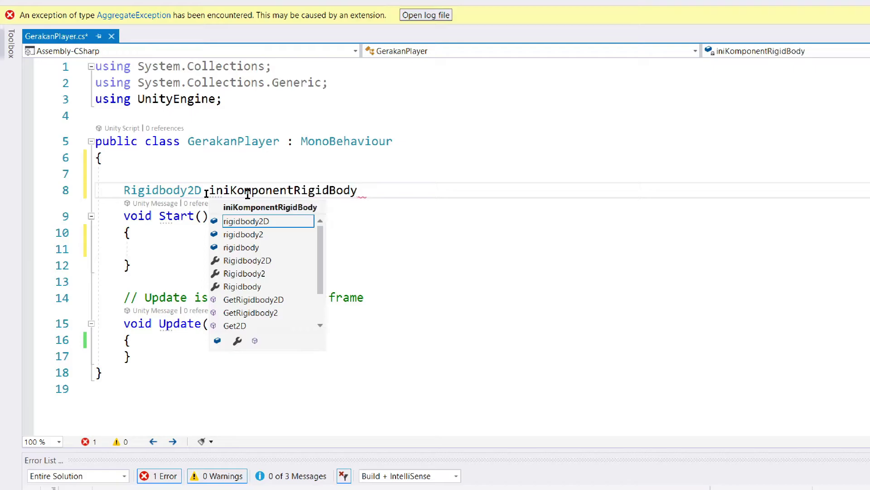
pyautogui.write(';')
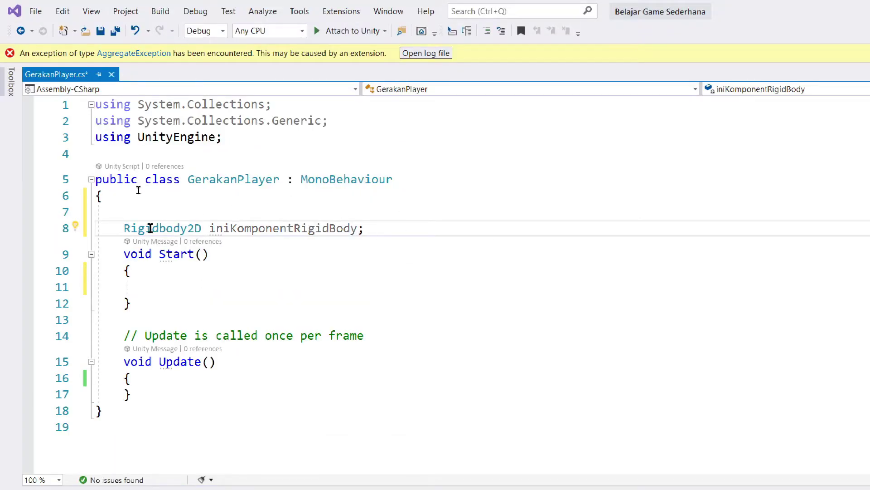
pyautogui.moveTo(123, 228); pyautogui.dragTo(377, 230)
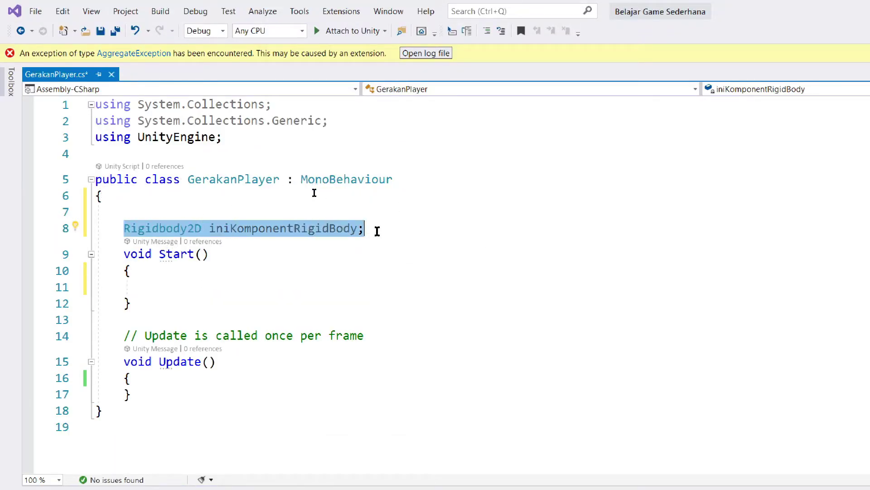
pyautogui.click(377, 230)
pyautogui.press('Return')
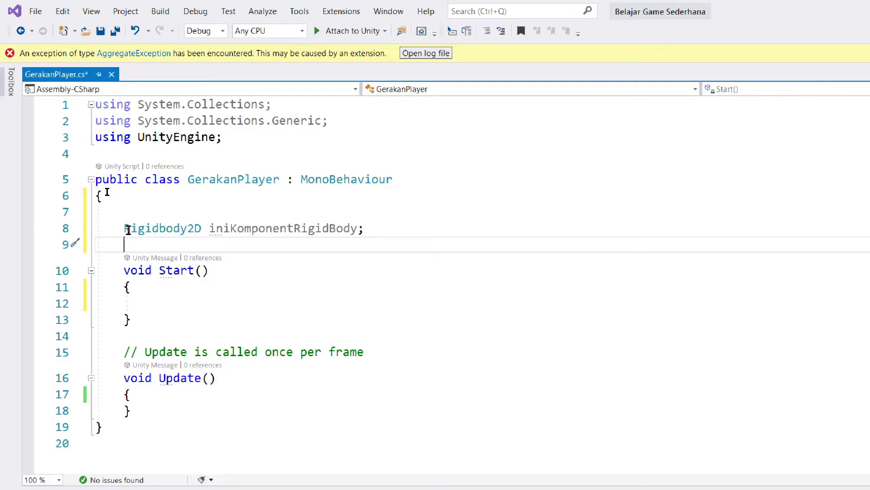
# Step: Highlight the Rigidbody2D type and the iniKomponentRigidBody name in turn to explain the declaration
pyautogui.moveTo(210, 229); pyautogui.dragTo(358, 227)
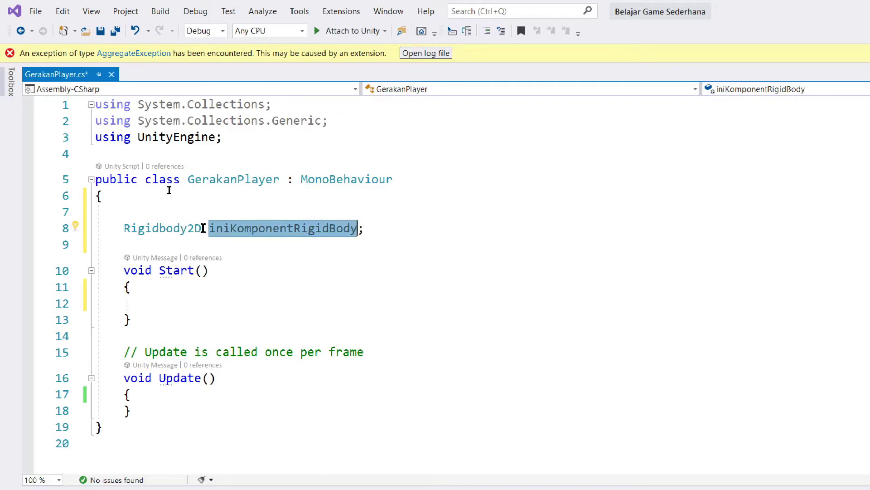
pyautogui.moveTo(201, 228); pyautogui.dragTo(124, 229)
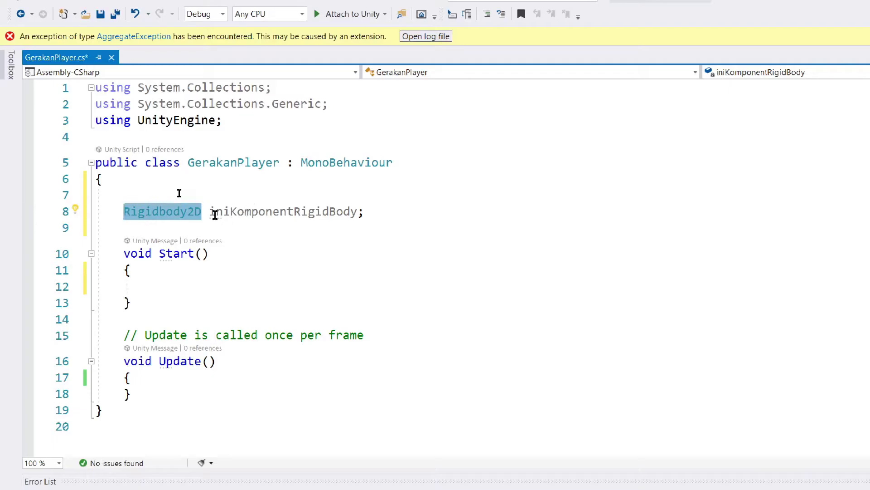
pyautogui.moveTo(209, 212); pyautogui.dragTo(357, 212)
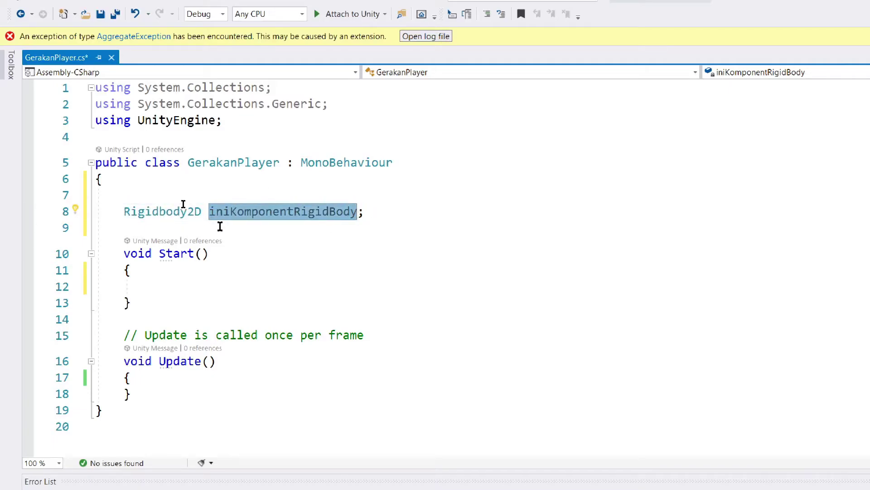
pyautogui.click(222, 213)
pyautogui.moveTo(202, 212); pyautogui.dragTo(124, 212)
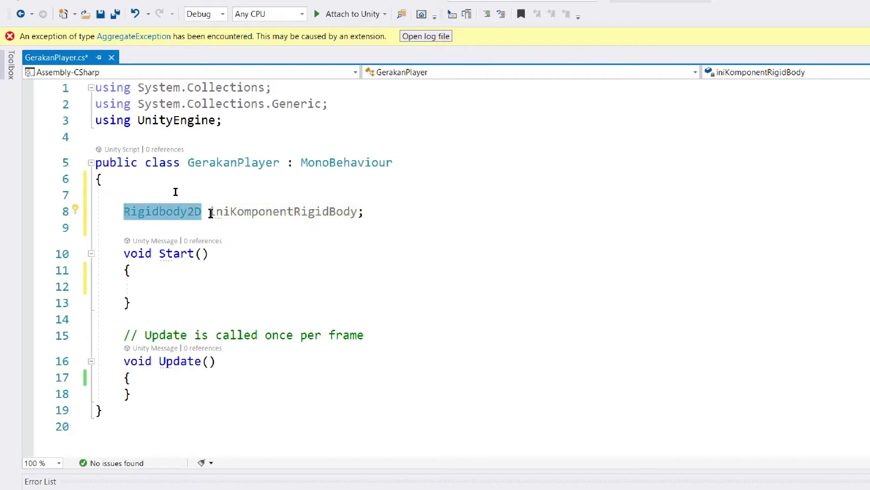
pyautogui.moveTo(209, 212); pyautogui.dragTo(358, 212)
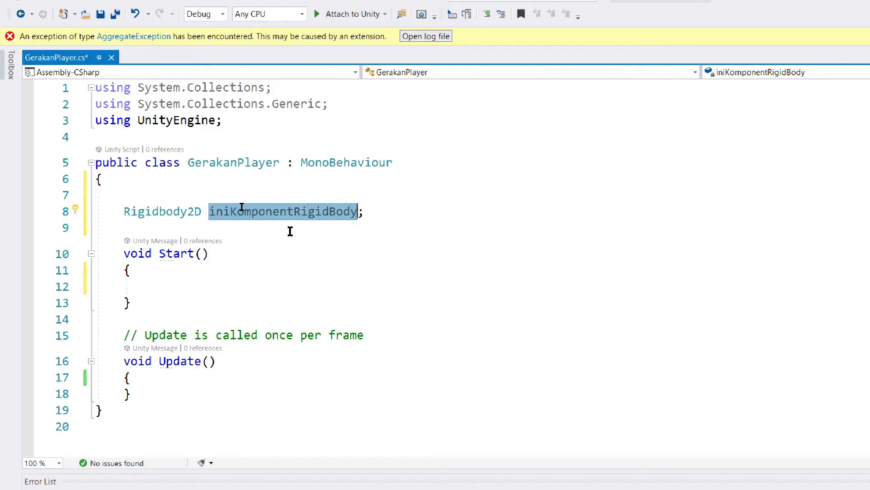
pyautogui.click(189, 284)
# Step: Begin the assignment 'iniKomponentRigidBody = GetComponent' inside Start()
pyautogui.click(124, 253)
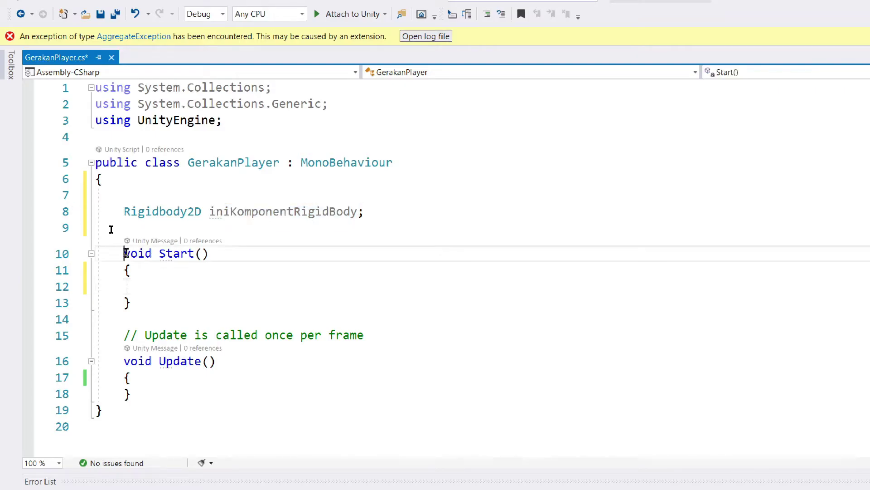
pyautogui.keyDown('shift'); pyautogui.click(148, 303); pyautogui.keyUp('shift')
pyautogui.click(176, 283)
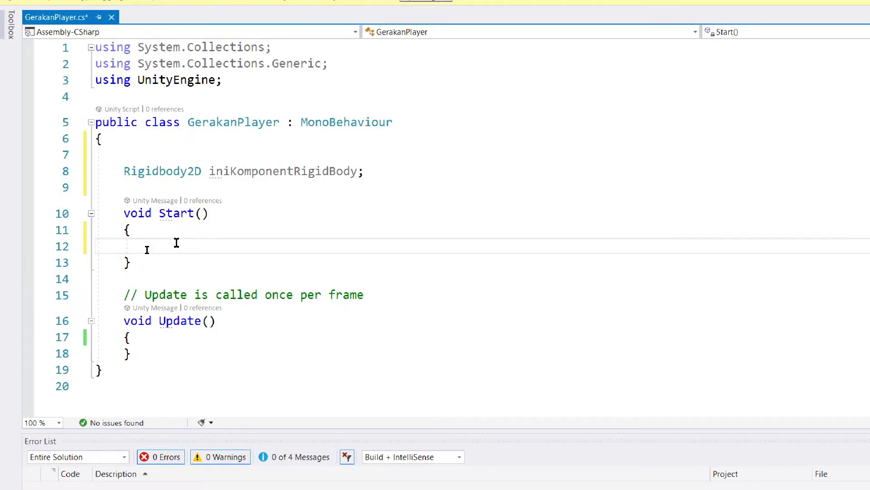
pyautogui.write('ini')
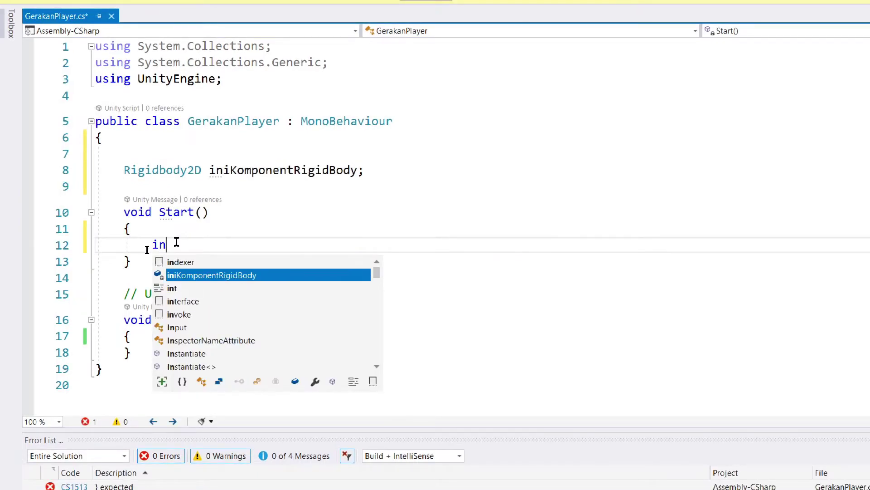
pyautogui.press('Tab')
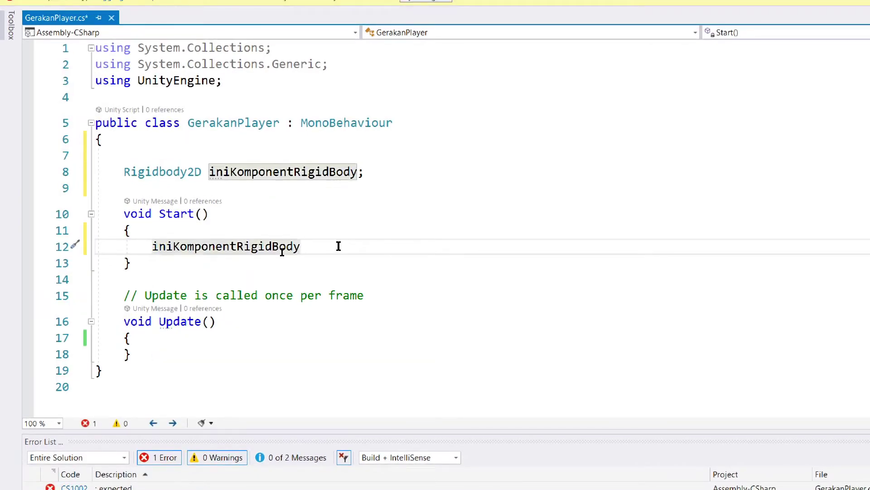
pyautogui.write(' = ')
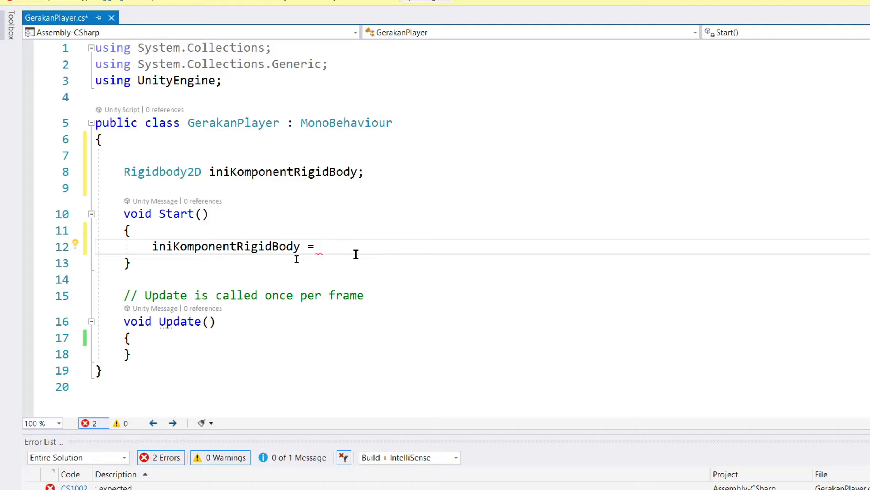
pyautogui.write('GetC')
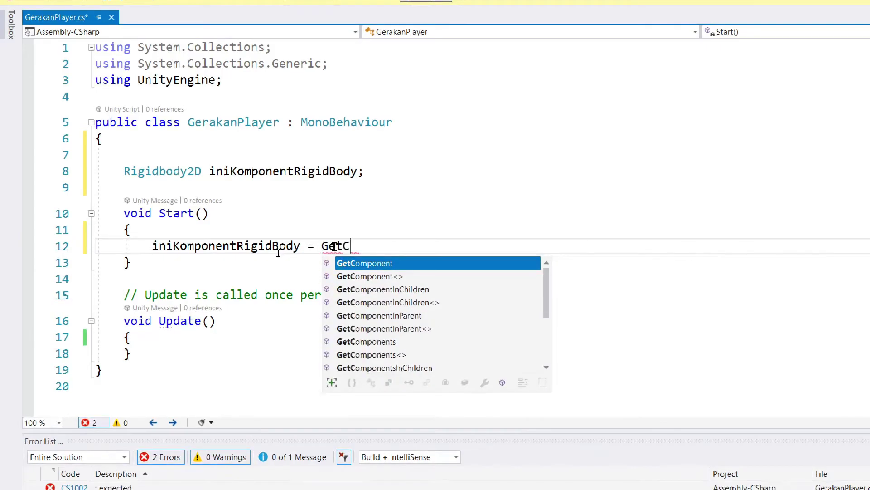
pyautogui.write('om')
pyautogui.press('Tab')
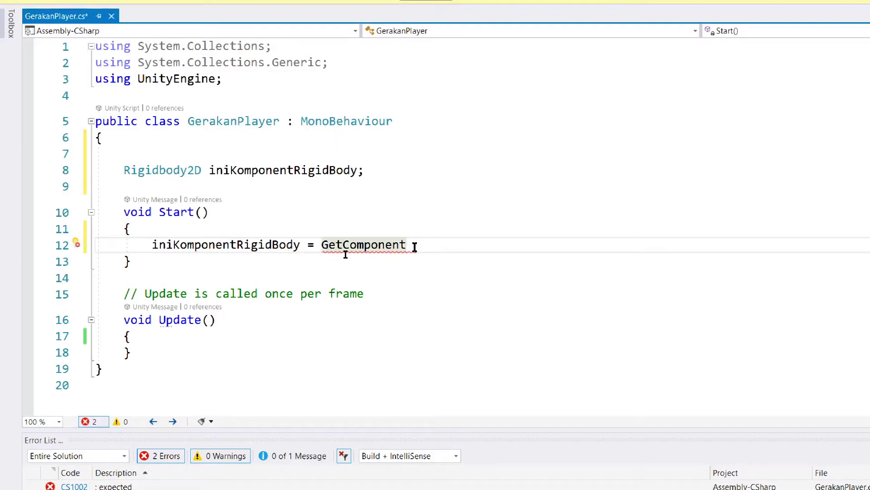
# Step: Complete it as GetComponent<Rigidbody2D>(); and highlight the assigned field on line 12
pyautogui.write('<>')
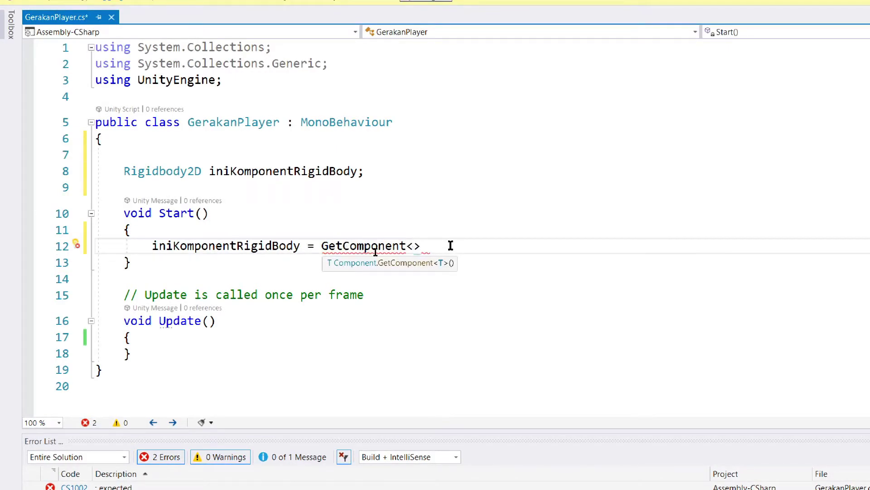
pyautogui.hscroll(3, 756, 237)
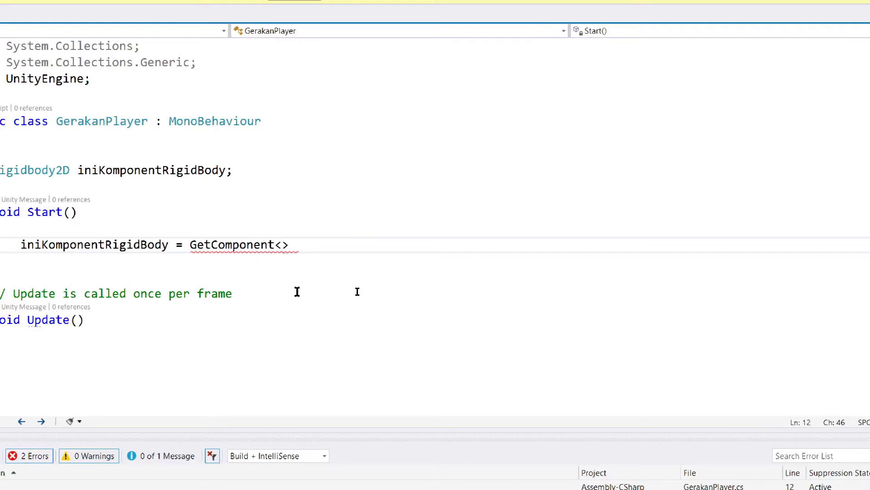
pyautogui.write('R')
pyautogui.write('igid')
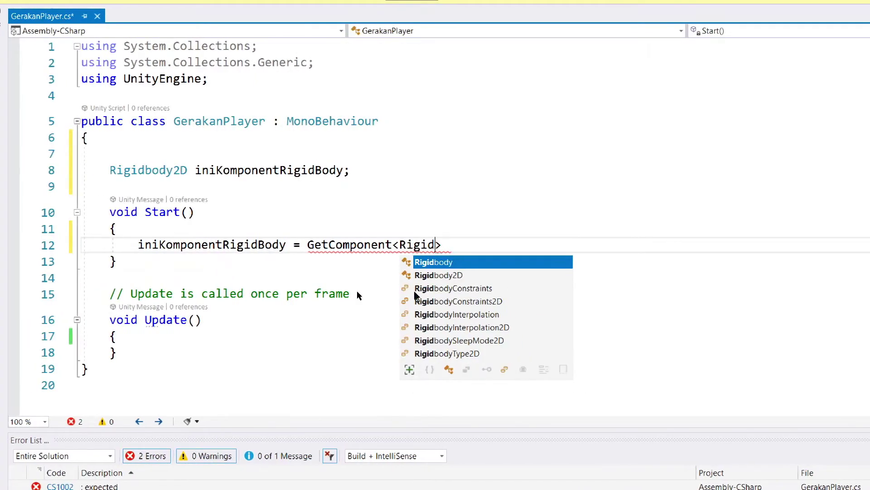
pyautogui.press('Down')
pyautogui.press('Tab')
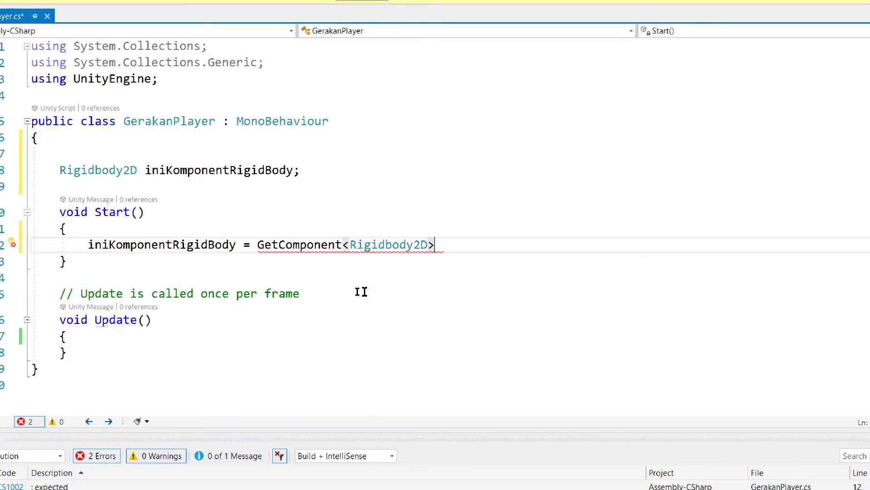
pyautogui.write('()')
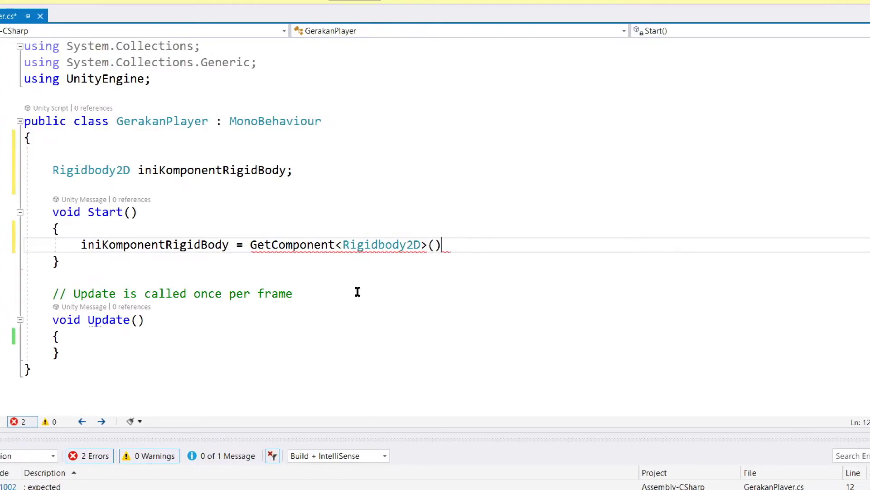
pyautogui.write(';')
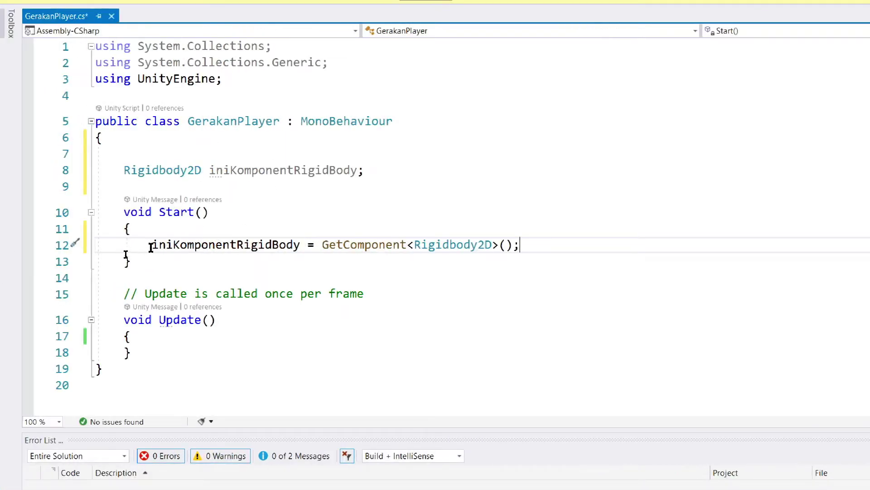
pyautogui.moveTo(152, 245); pyautogui.dragTo(301, 245)
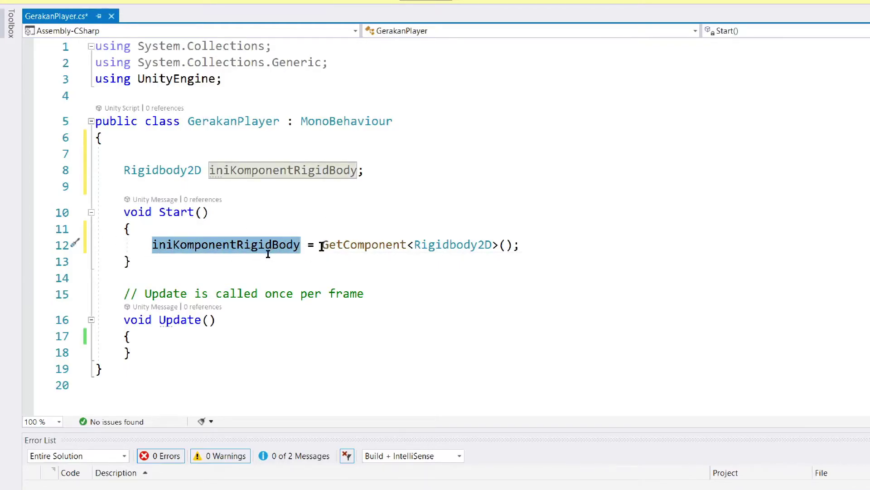
# Step: Highlight the GetComponent<Rigidbody2D>() call and the iniKomponentRigidBody field on line 12 to explain the assignment
pyautogui.click(321, 245)
pyautogui.moveTo(321, 245); pyautogui.dragTo(511, 245)
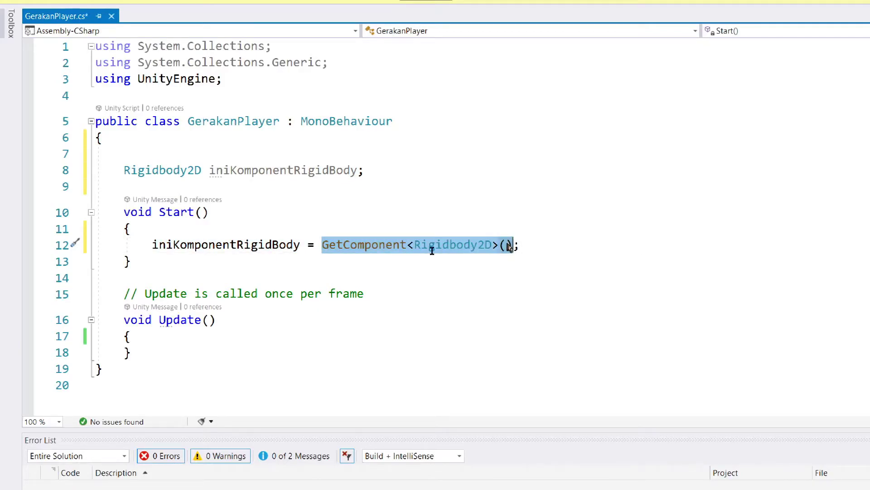
pyautogui.click(553, 243)
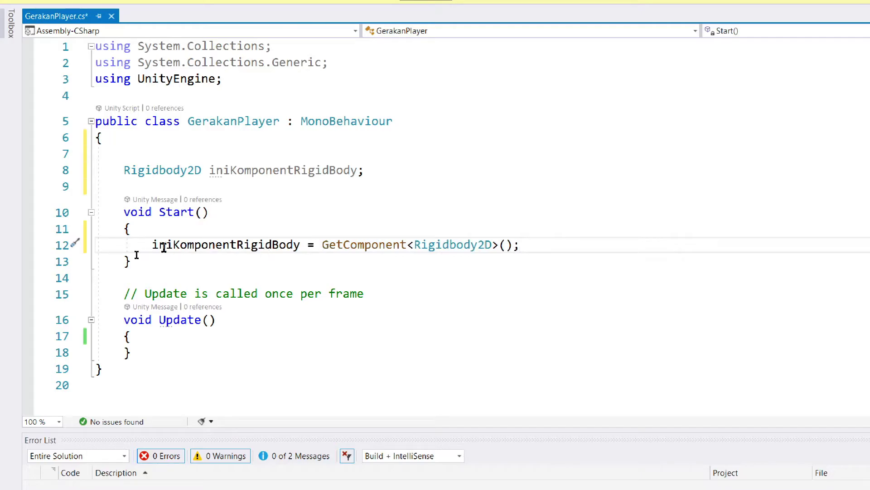
pyautogui.moveTo(152, 244); pyautogui.dragTo(277, 244)
pyautogui.doubleClick(249, 252)
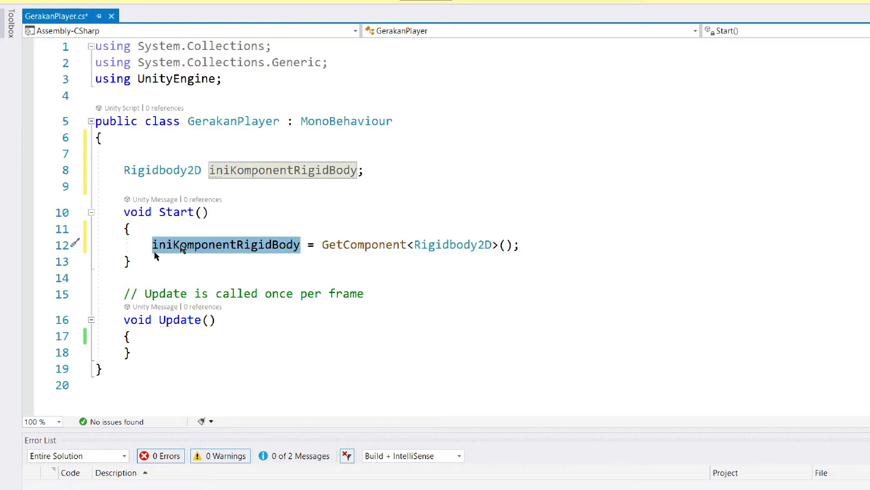
pyautogui.click(322, 245)
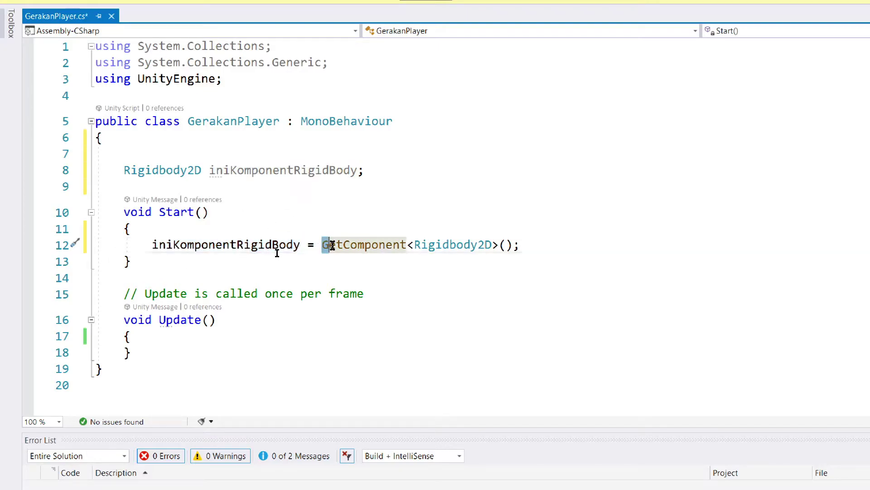
pyautogui.moveTo(145, 245); pyautogui.dragTo(511, 245)
pyautogui.click(322, 245)
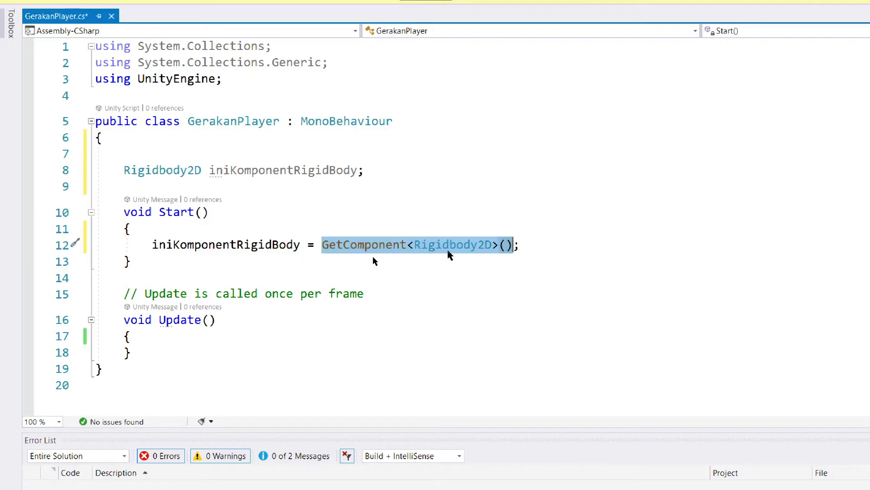
pyautogui.hotkey('alt', 'Tab')
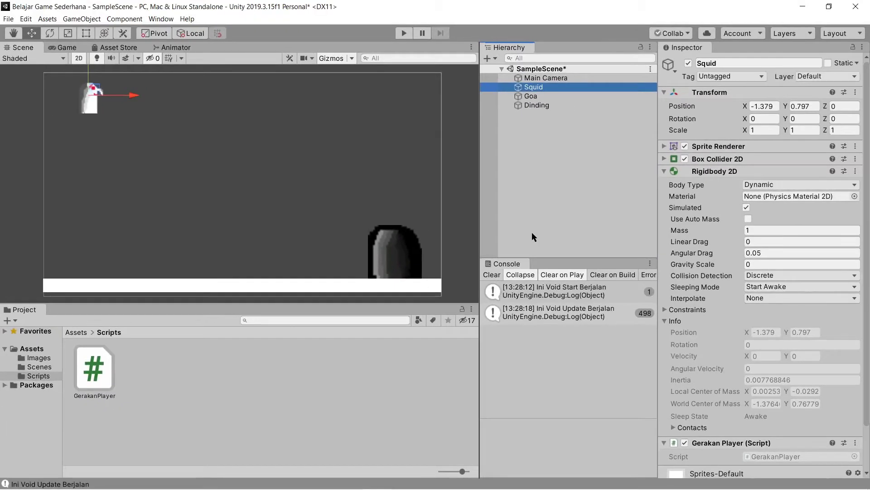
# Step: Review the GerakanPlayer asset and Squid's Rigidbody 2D component in the Inspector
pyautogui.click(569, 187)
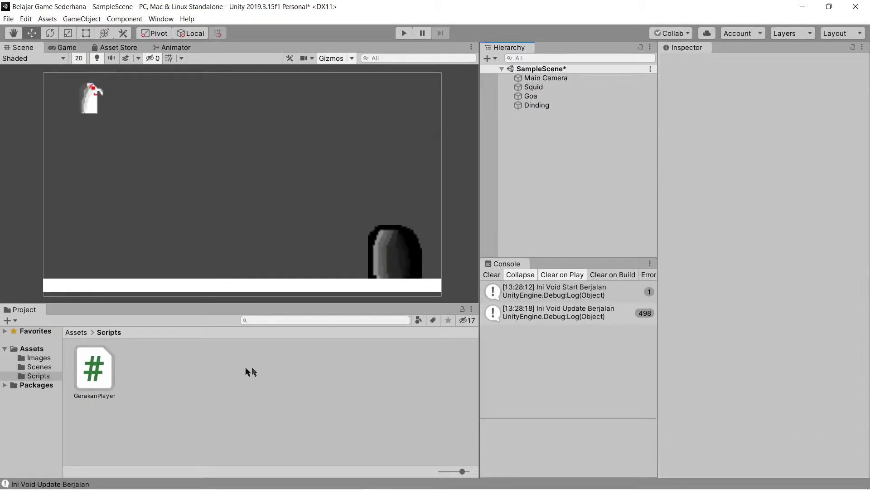
pyautogui.click(100, 369)
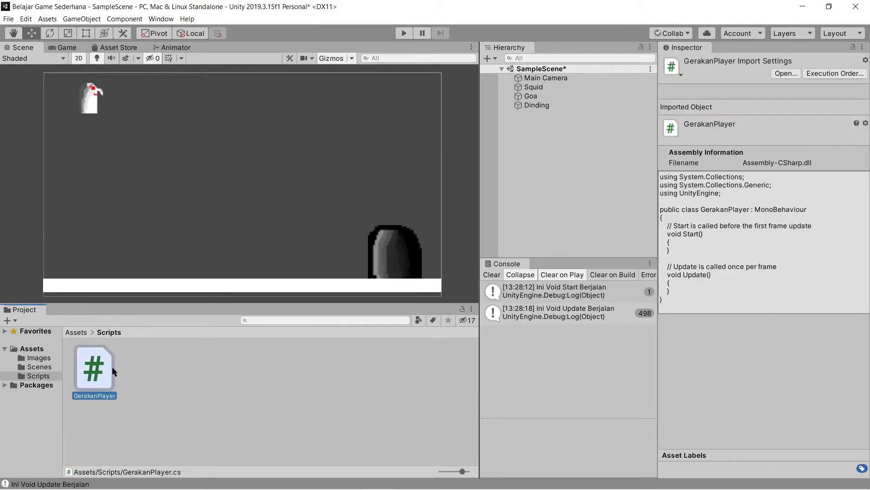
pyautogui.click(539, 87)
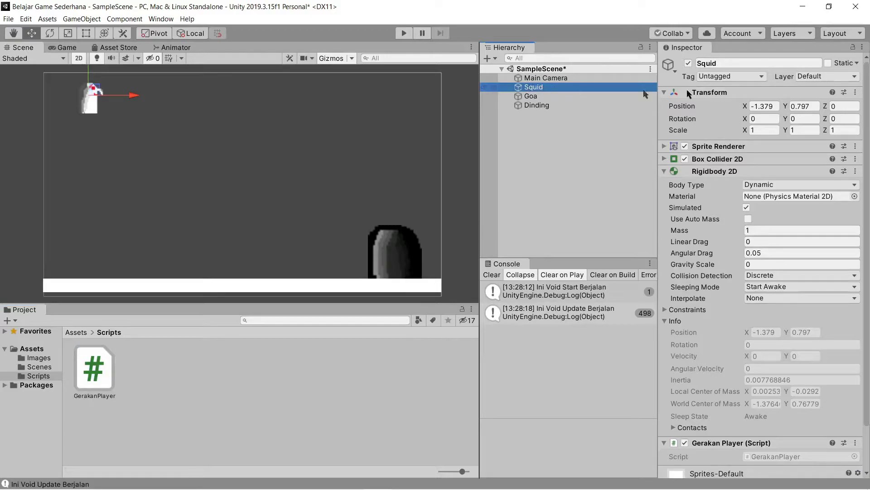
pyautogui.click(720, 172)
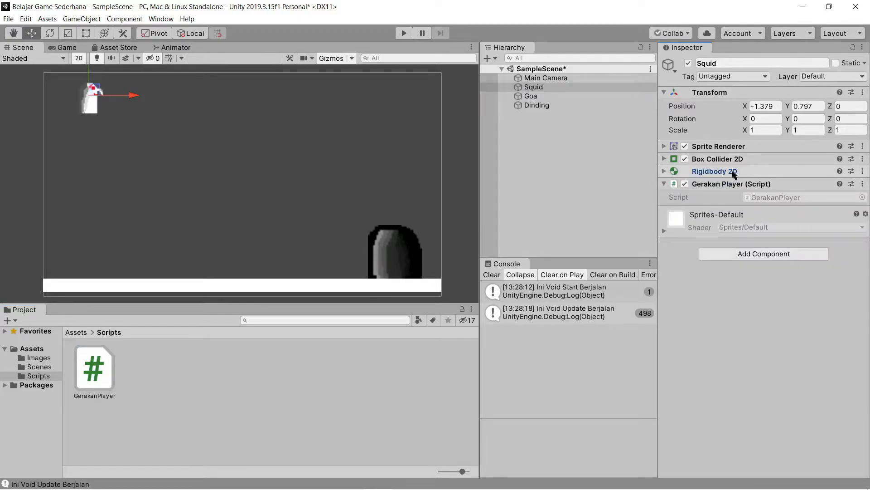
pyautogui.click(665, 173)
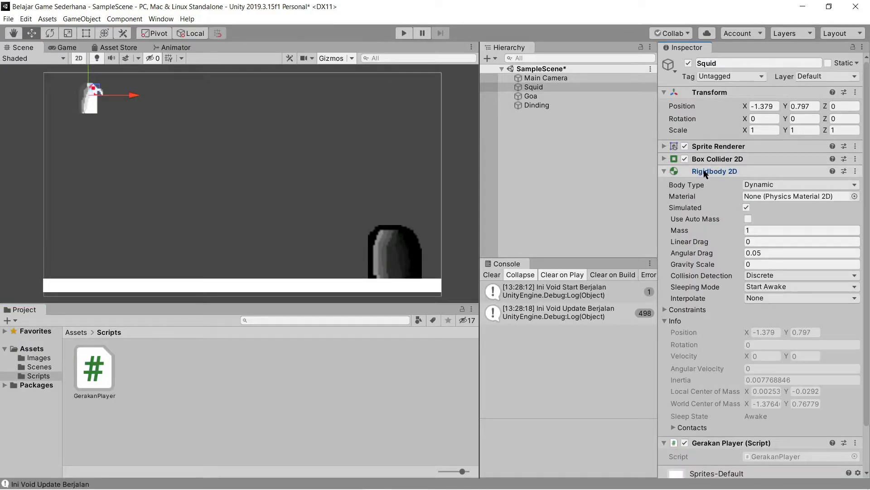
pyautogui.hotkey('alt', 'Tab')
pyautogui.click(278, 260)
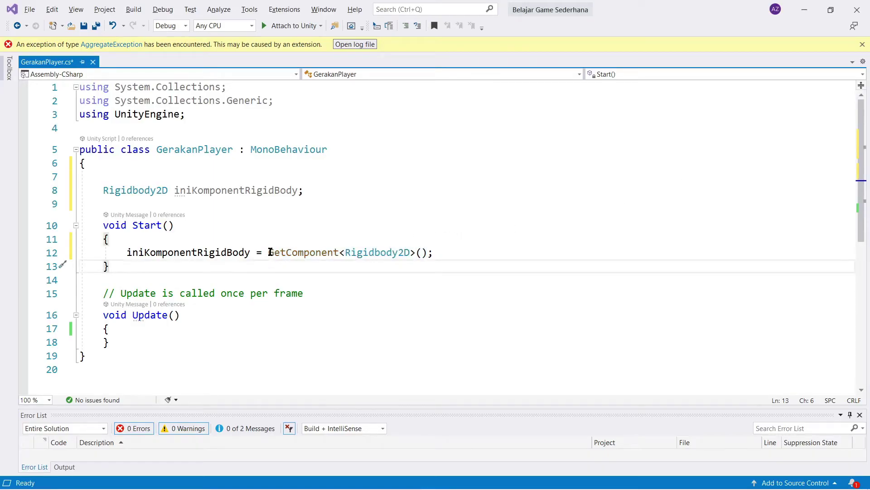
# Step: Highlight the GetComponent<Rigidbody2D>() call and the Rigidbody2D type on line 12
pyautogui.moveTo(269, 252); pyautogui.dragTo(427, 252)
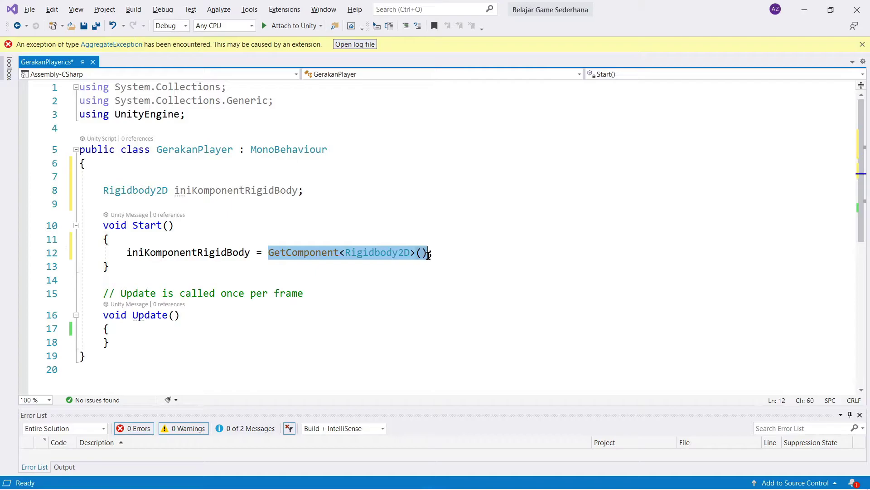
pyautogui.click(325, 256)
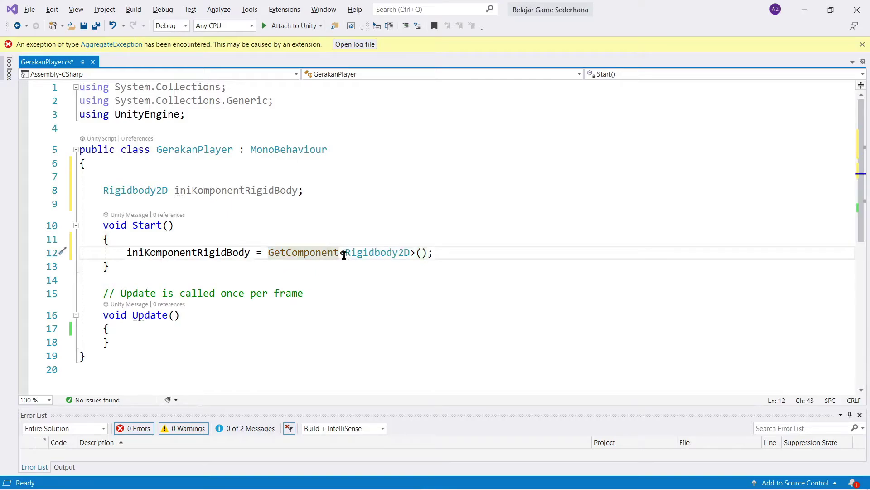
pyautogui.moveTo(345, 253); pyautogui.dragTo(409, 259)
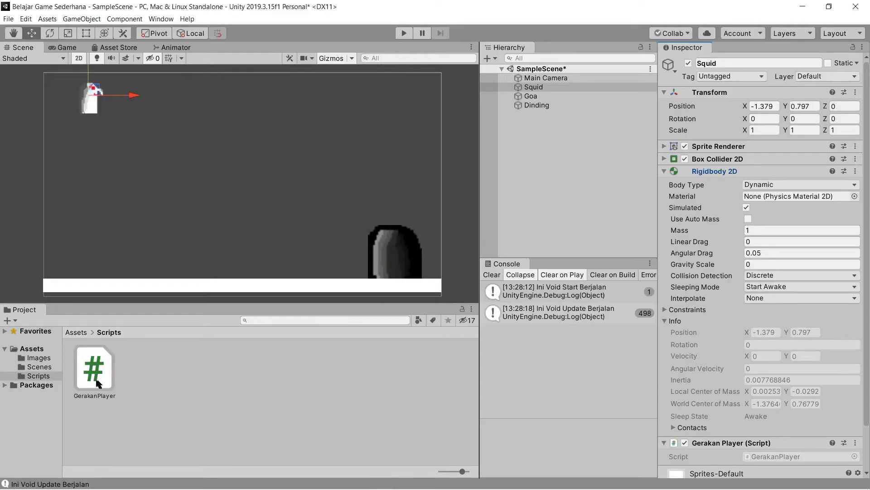
# Step: Collapse Squid's Rigidbody 2D component in Unity and highlight the iniKomponentRigidBody field
pyautogui.click(534, 89)
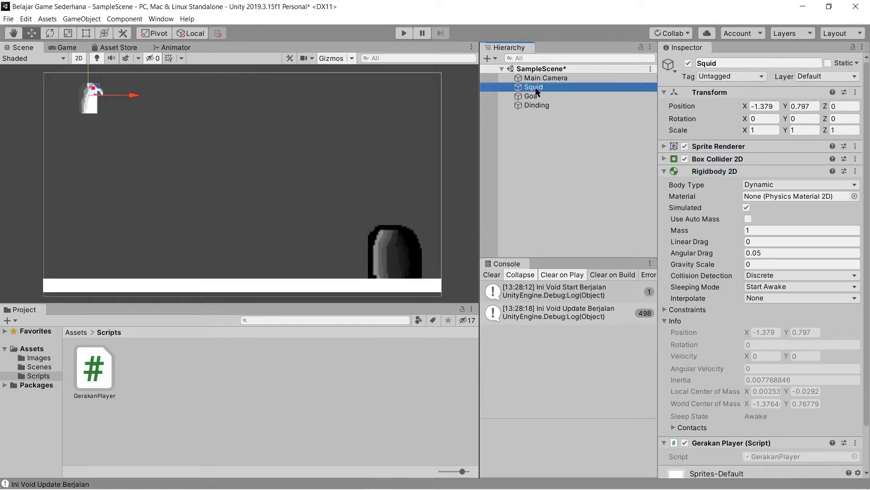
pyautogui.click(731, 173)
pyautogui.hotkey('alt', 'Tab')
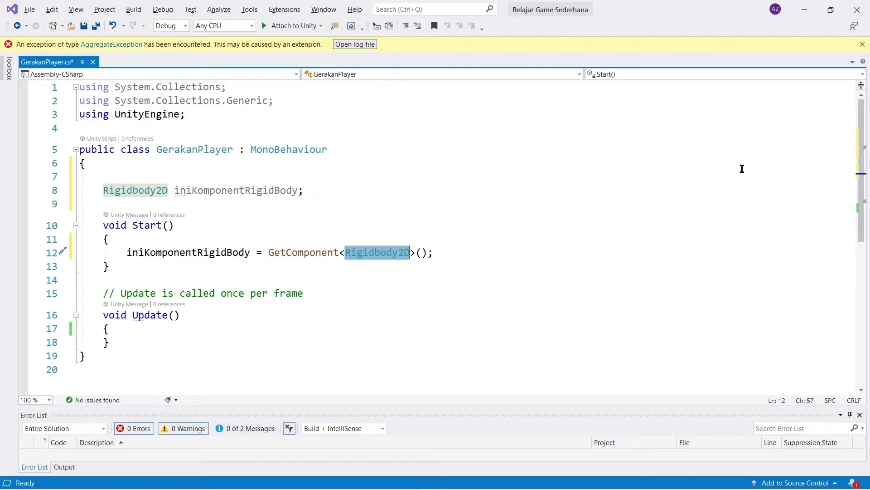
pyautogui.moveTo(126, 253); pyautogui.dragTo(251, 252)
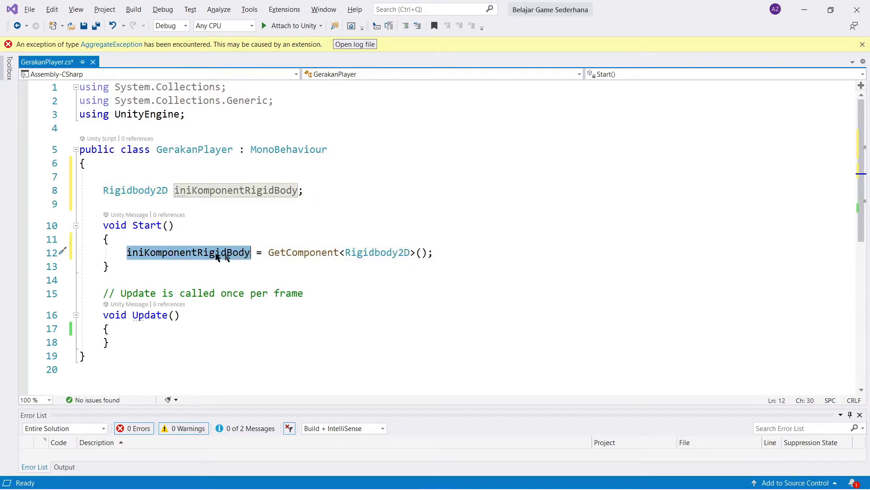
pyautogui.hotkey('alt', 'Tab')
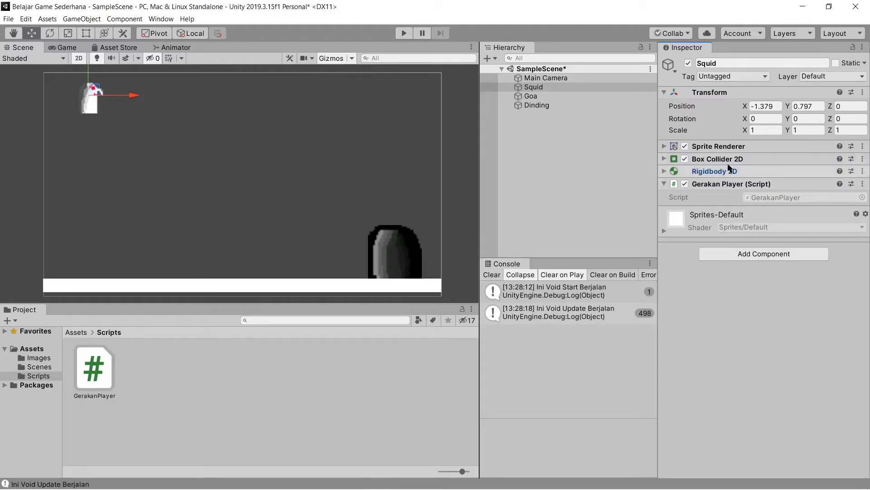
# Step: Collapse Gerakan Player (Script), expand Rigidbody 2D to show Gravity Scale, and clear the Console
pyautogui.click(665, 184)
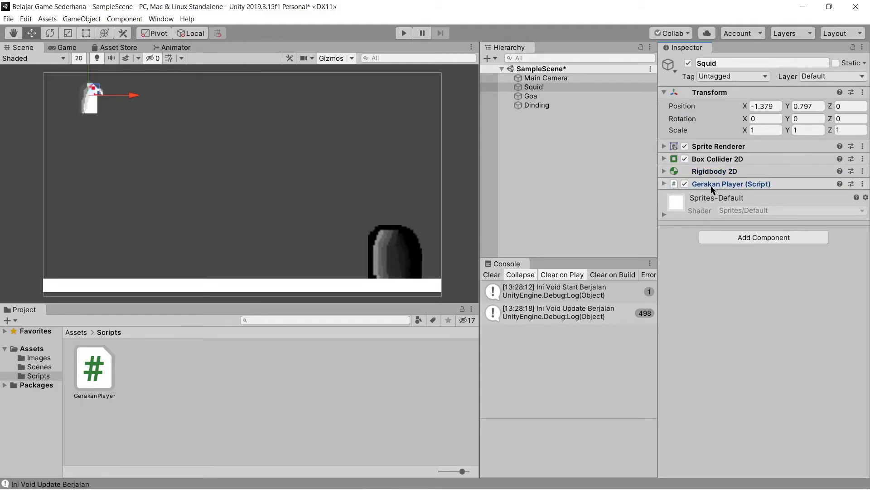
pyautogui.click(665, 171)
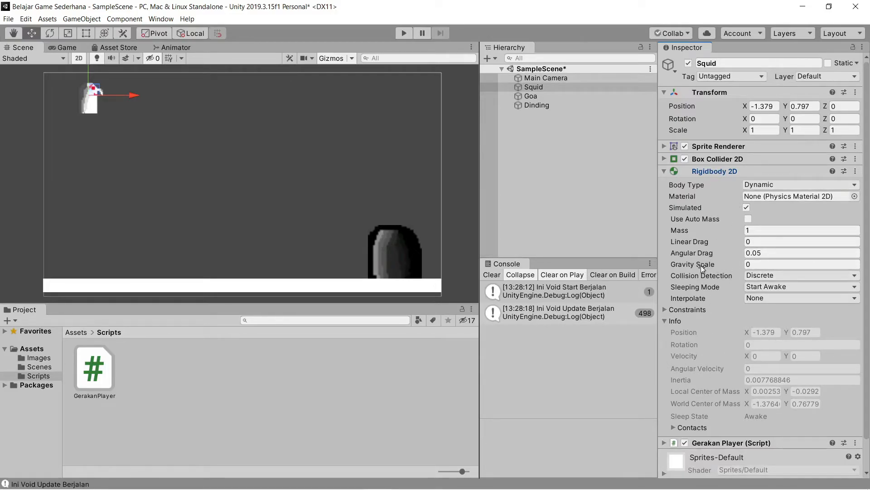
pyautogui.moveTo(722, 268)
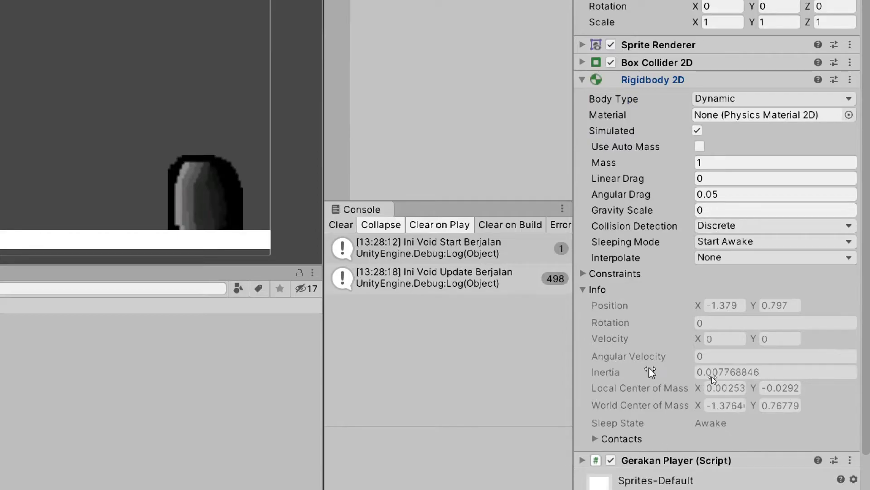
pyautogui.click(335, 224)
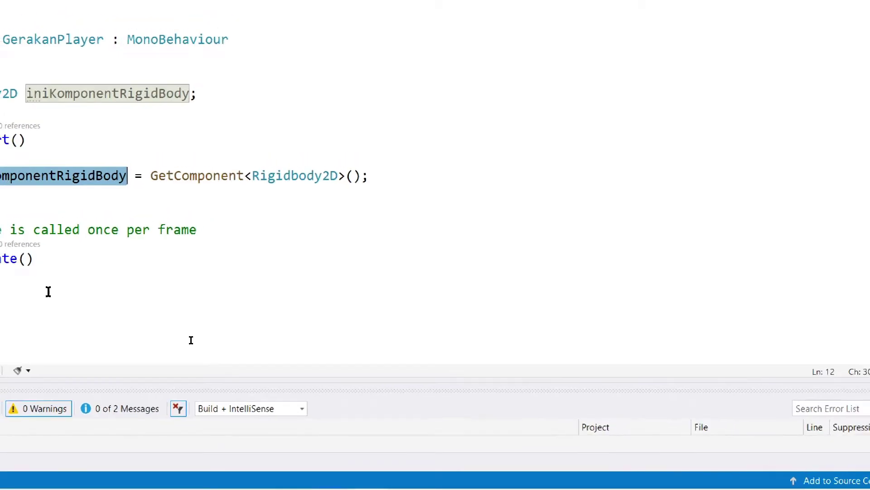
pyautogui.click(237, 257)
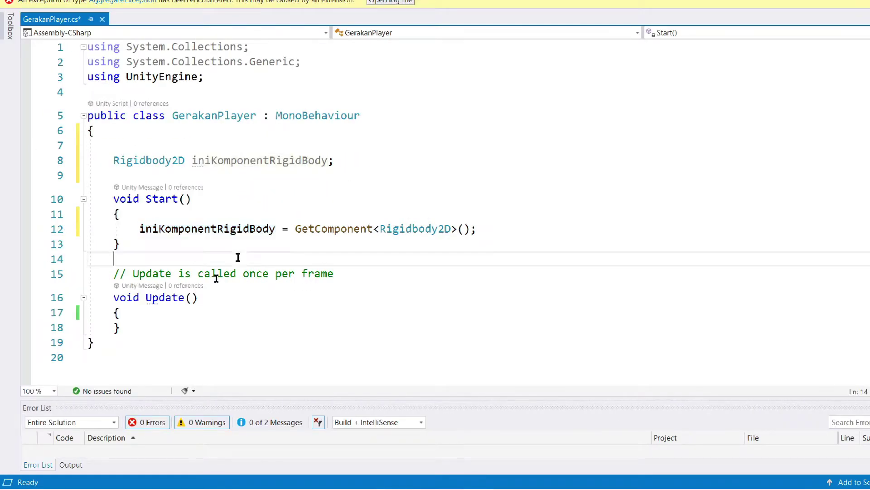
pyautogui.moveTo(140, 229); pyautogui.dragTo(276, 229)
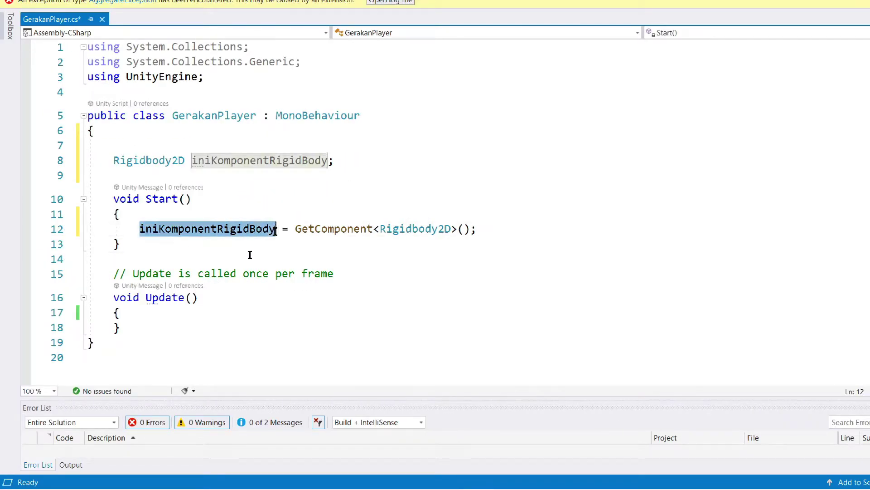
pyautogui.click(135, 229)
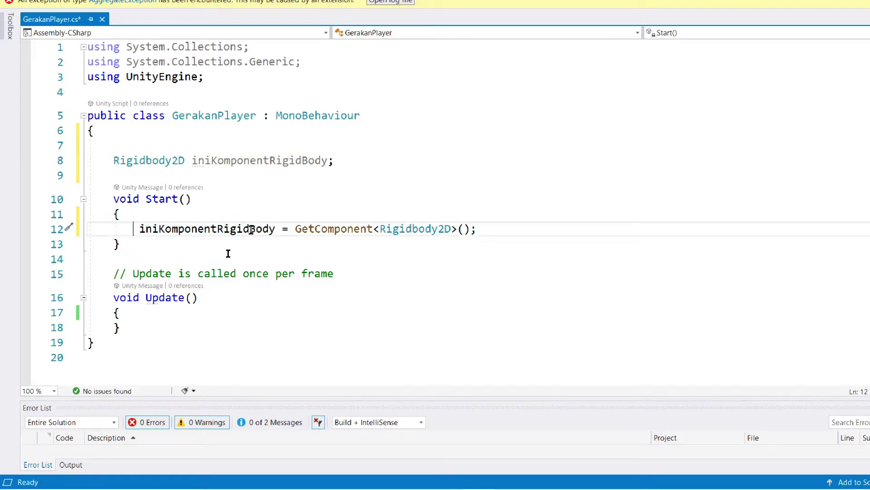
pyautogui.doubleClick(250, 228)
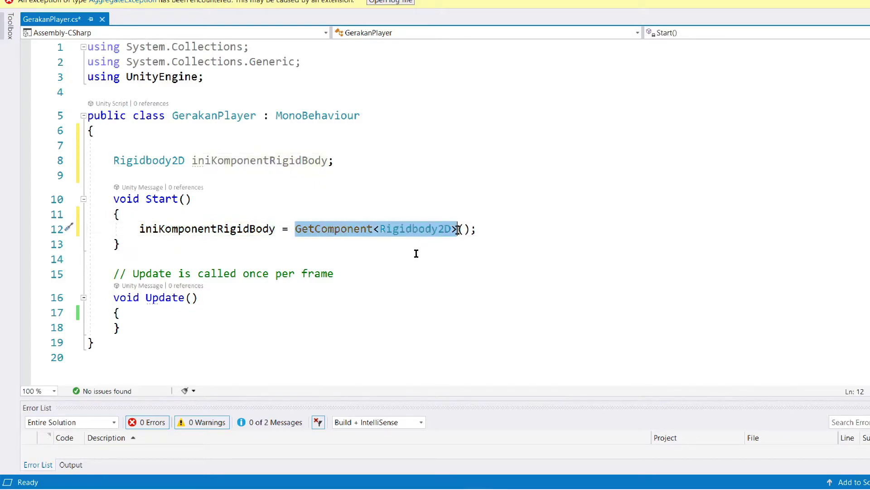
pyautogui.moveTo(294, 229); pyautogui.dragTo(426, 256)
pyautogui.hotkey('alt', 'Tab')
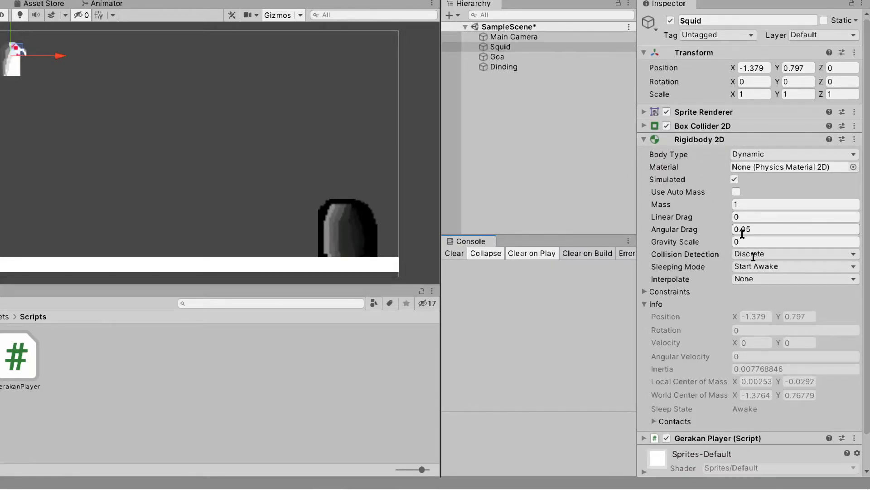
pyautogui.hotkey('alt', 'Tab')
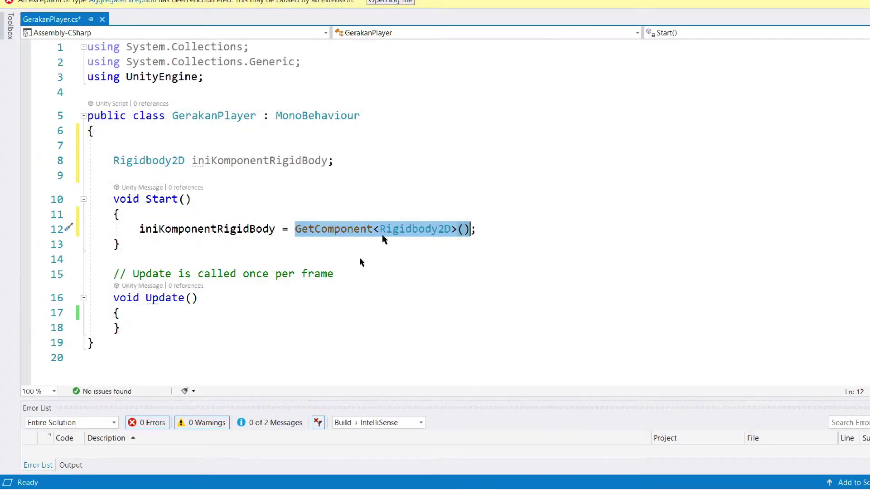
pyautogui.click(499, 232)
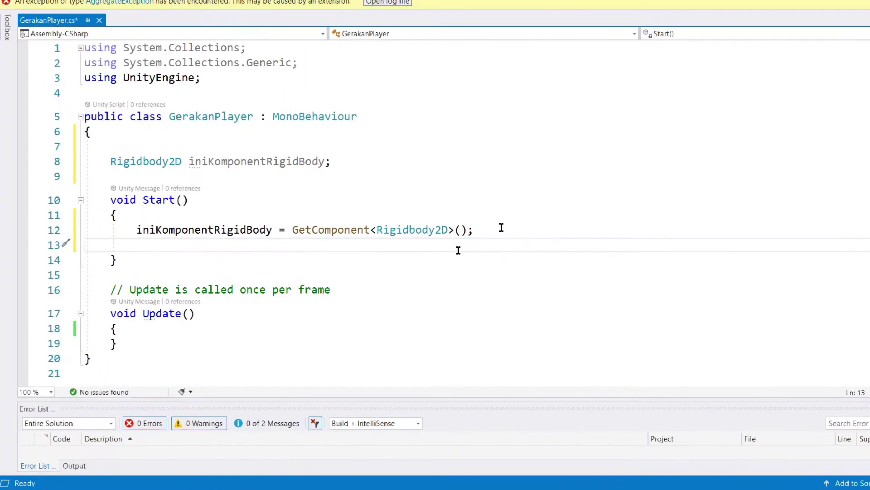
# Step: On a new line 13, start typing iniKomponentRigidBody. using IntelliSense completion
pyautogui.press('Return')
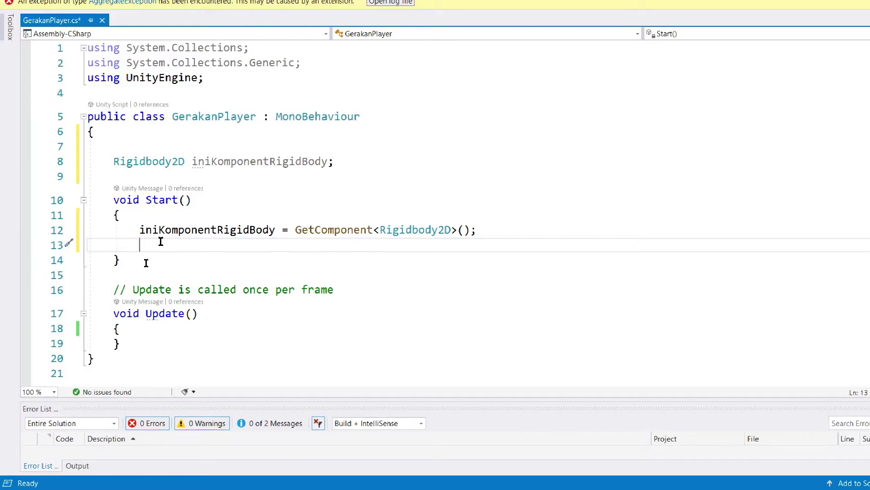
pyautogui.write('in')
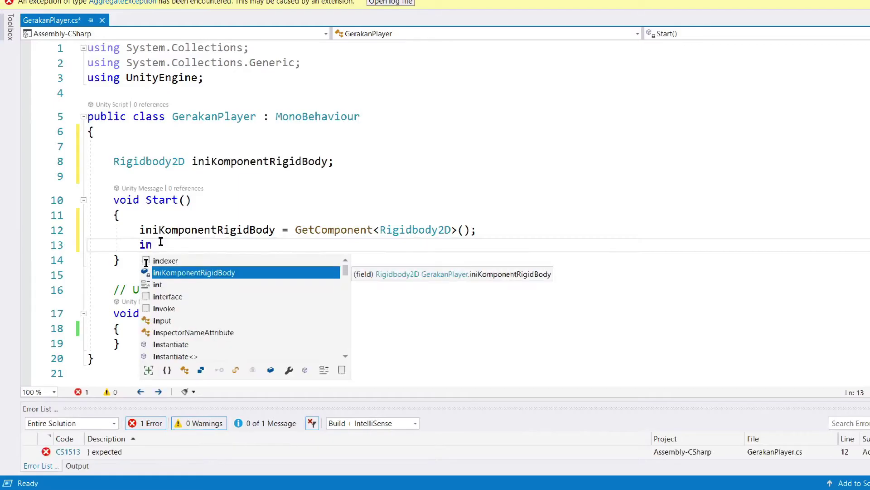
pyautogui.press('Escape')
pyautogui.press('Tab')
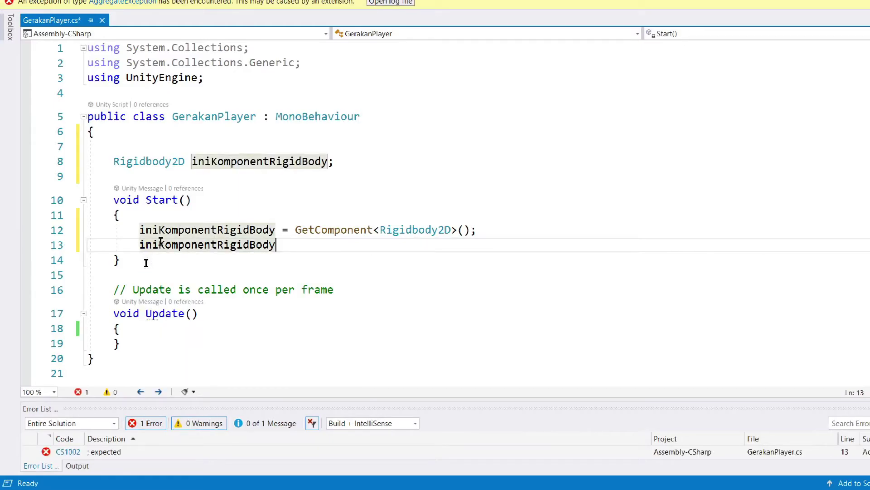
pyautogui.write('.')
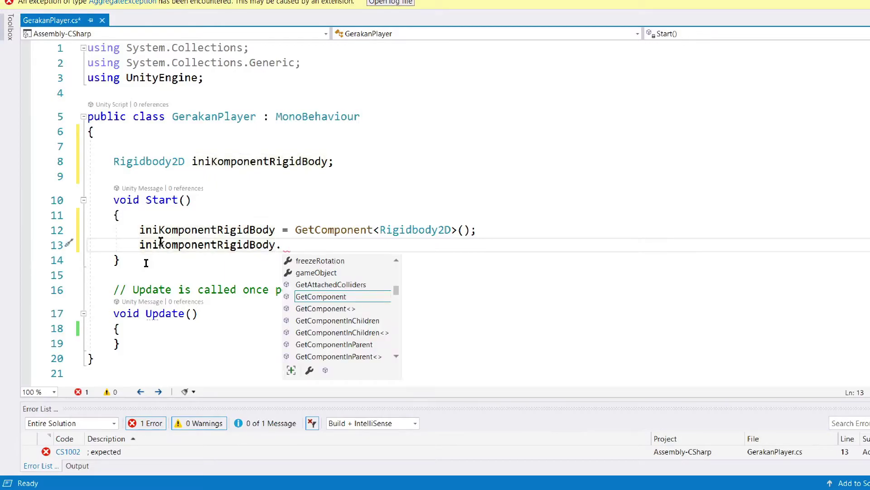
pyautogui.scroll(-6, 335, 306)
pyautogui.scroll(-3, 336, 309)
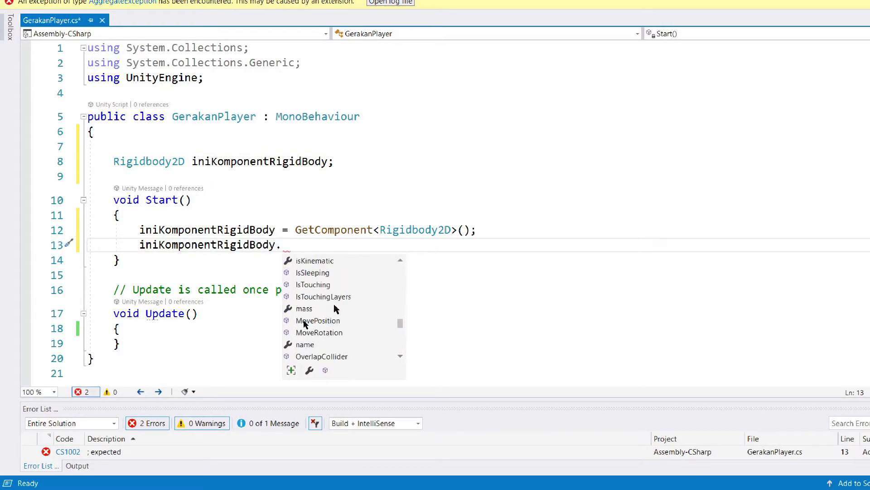
pyautogui.scroll(2, 335, 304)
pyautogui.scroll(2, 320, 293)
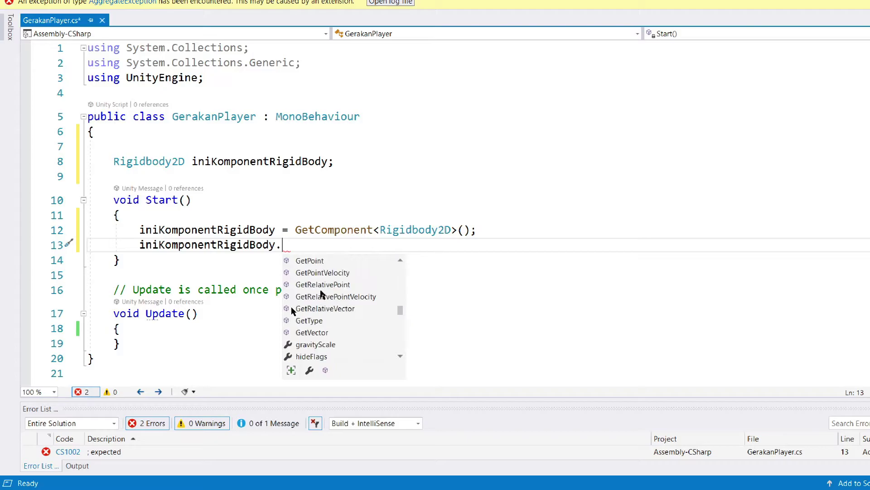
pyautogui.scroll(-2, 325, 316)
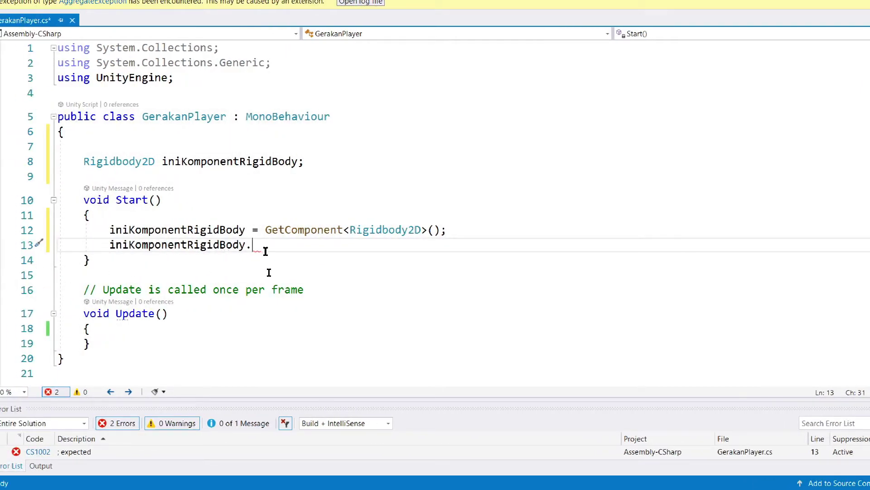
# Step: Finish the line as gravityScale = 10; and save the script
pyautogui.write('gra')
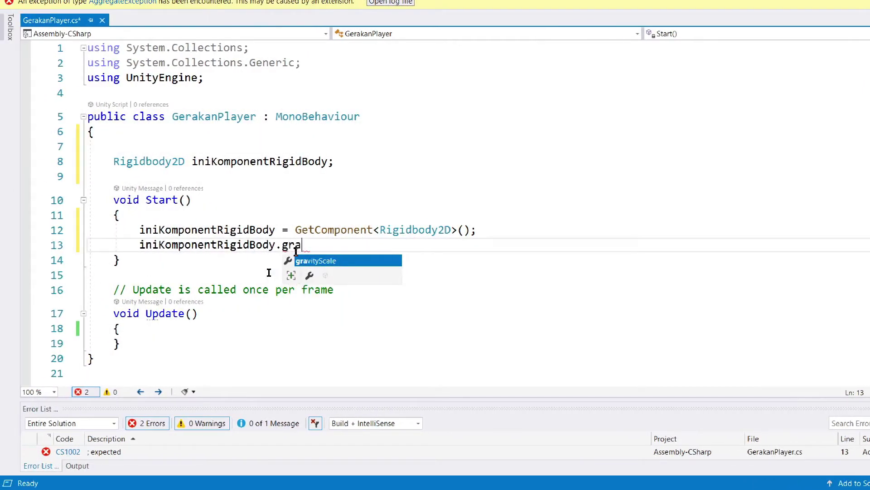
pyautogui.press('Tab')
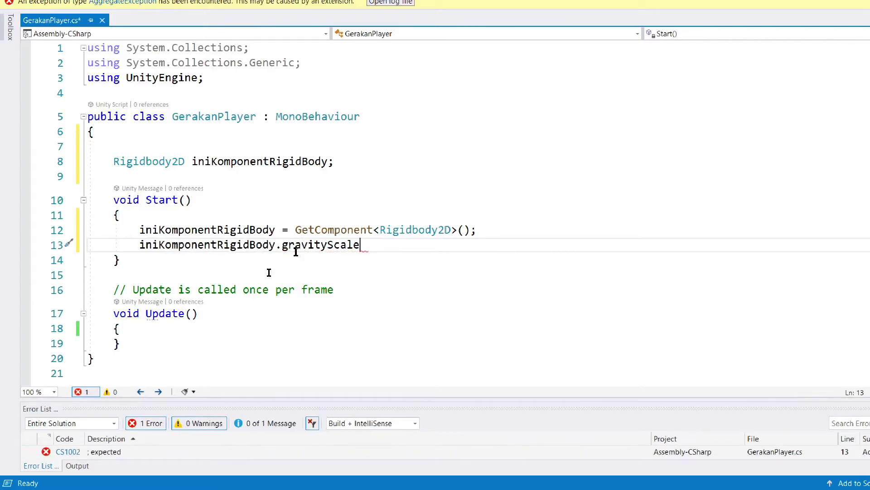
pyautogui.press('BackSpace')
pyautogui.write('= 10')
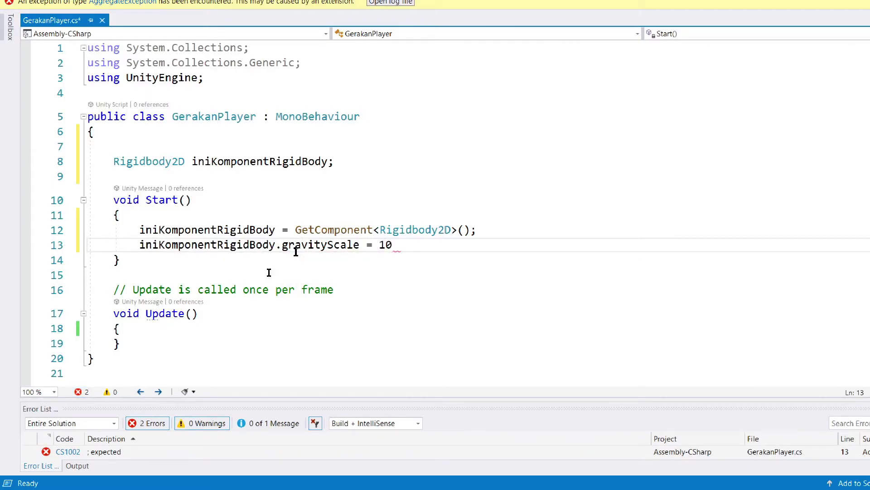
pyautogui.write(';')
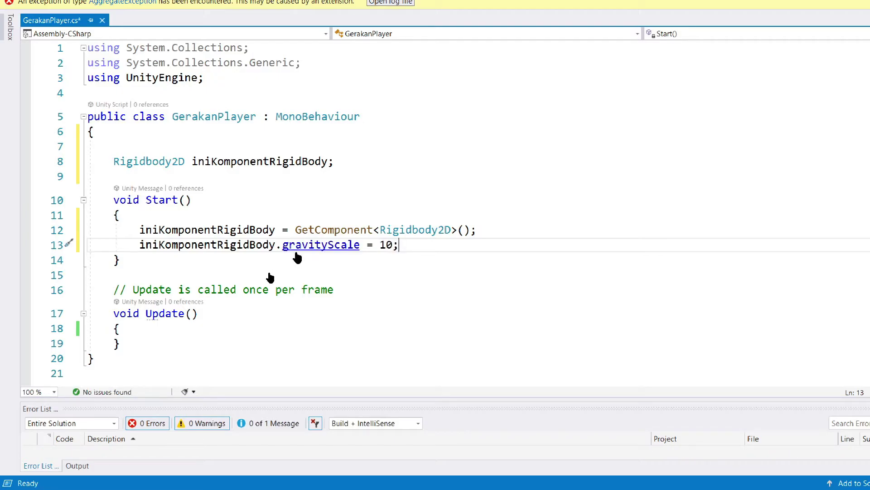
pyautogui.hotkey('ctrl', 's')
pyautogui.hotkey('alt', 'Tab')
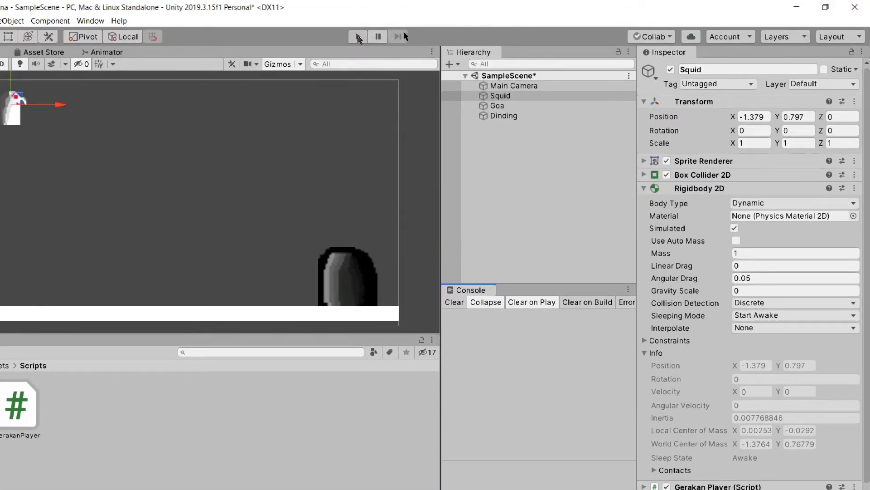
# Step: Play the scene, confirm Gravity Scale 10 makes the Squid fall, then stop play mode
pyautogui.click(358, 36)
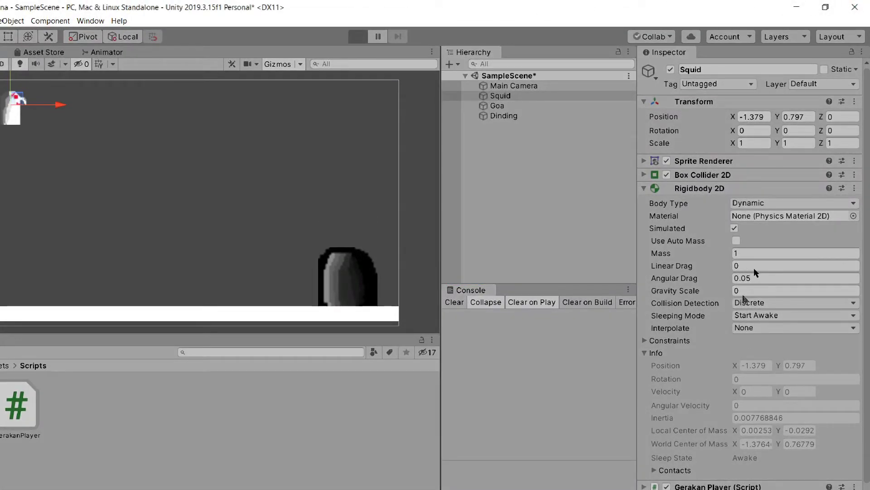
pyautogui.click(771, 290)
pyautogui.write('10')
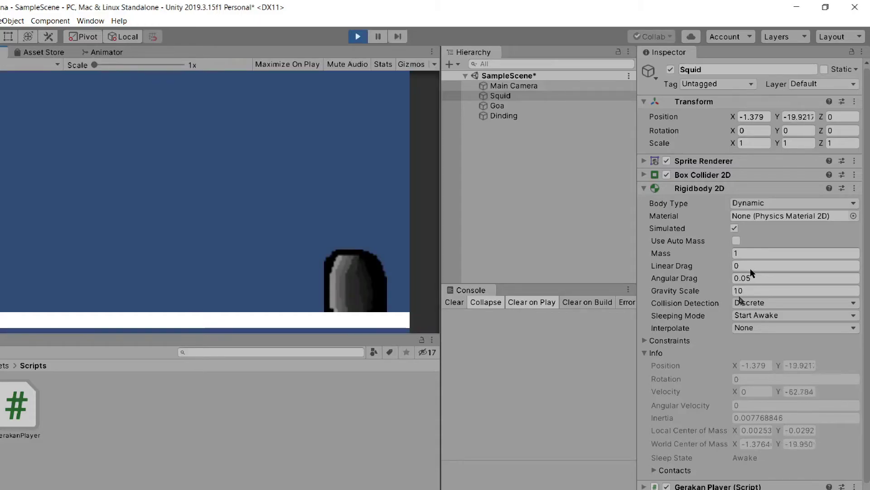
pyautogui.click(358, 37)
pyautogui.hotkey('alt', 'Tab')
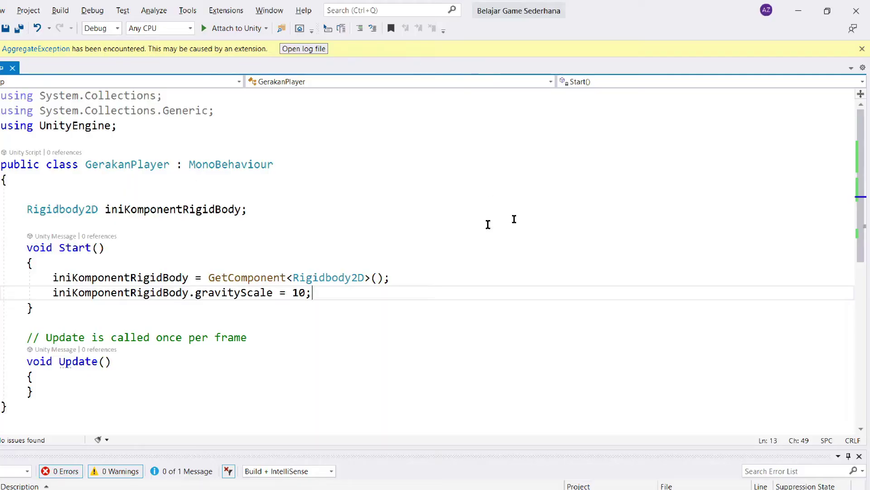
pyautogui.moveTo(53, 292); pyautogui.dragTo(330, 293)
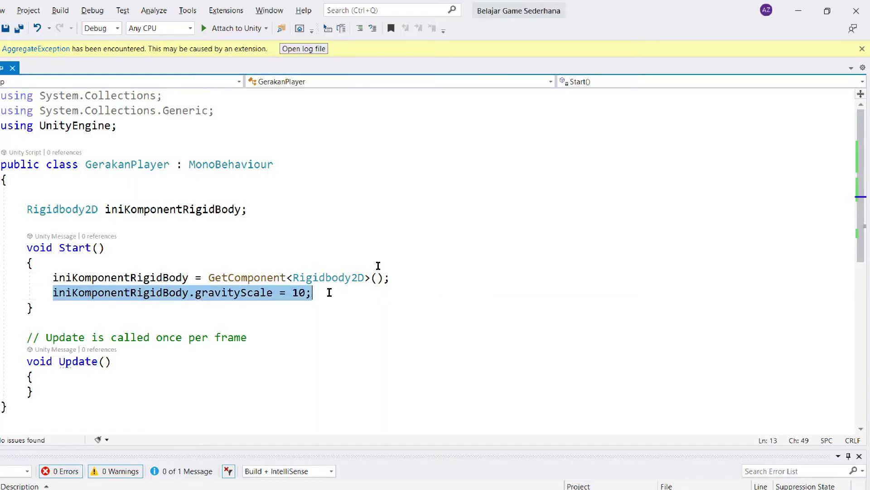
pyautogui.click(331, 292)
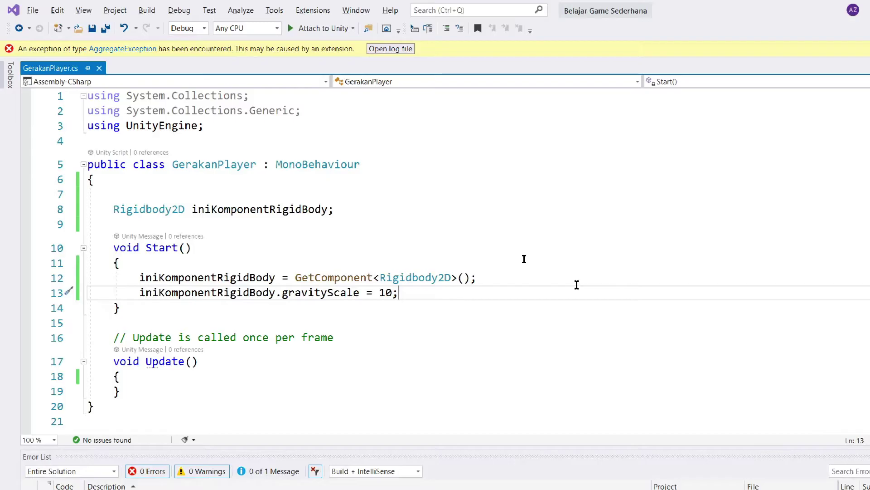
pyautogui.hotkey('alt', 'Tab')
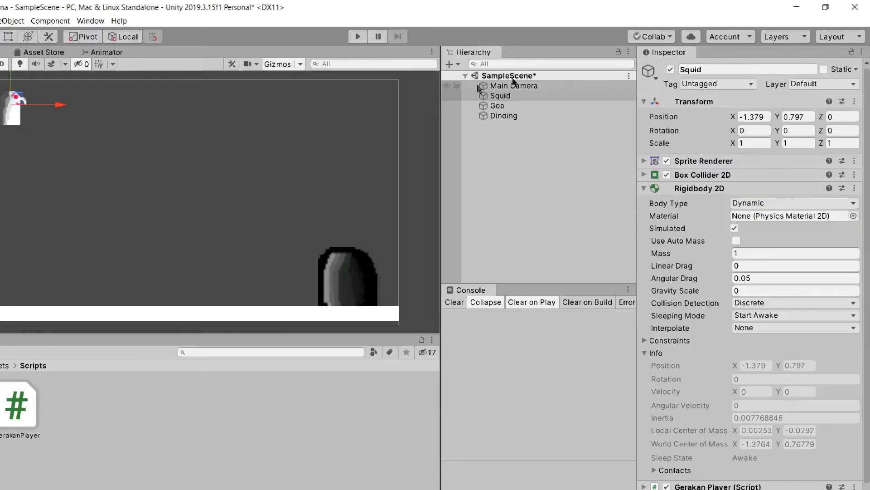
pyautogui.click(499, 96)
pyautogui.scroll(-2, 777, 259)
pyautogui.scroll(2, 777, 259)
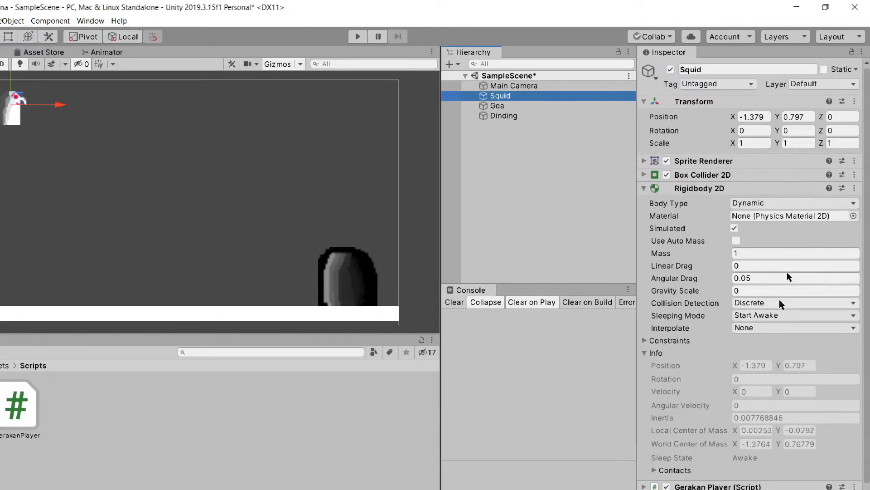
pyautogui.hotkey('alt', 'Tab')
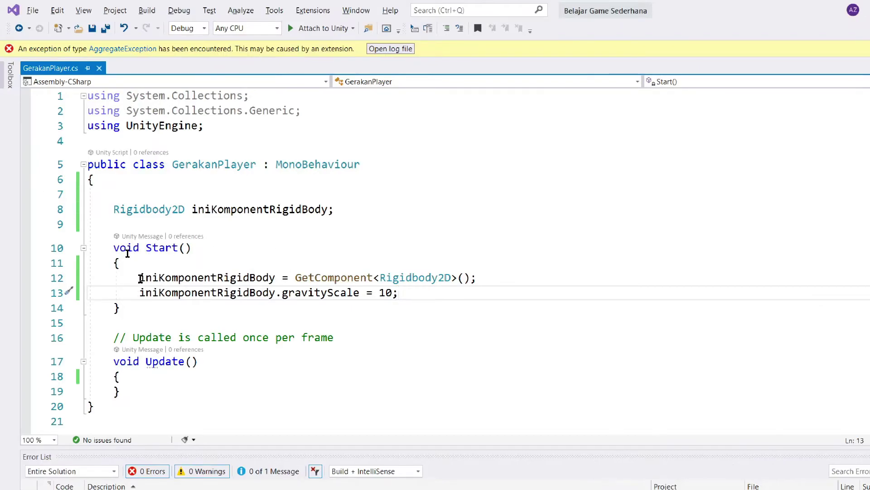
pyautogui.doubleClick(165, 277)
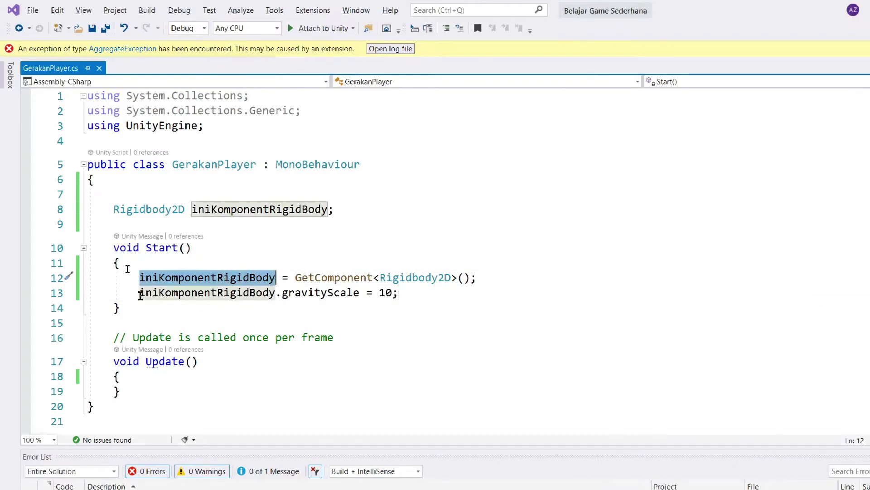
pyautogui.moveTo(139, 292); pyautogui.dragTo(282, 293)
pyautogui.hotkey('shift', 'Down')
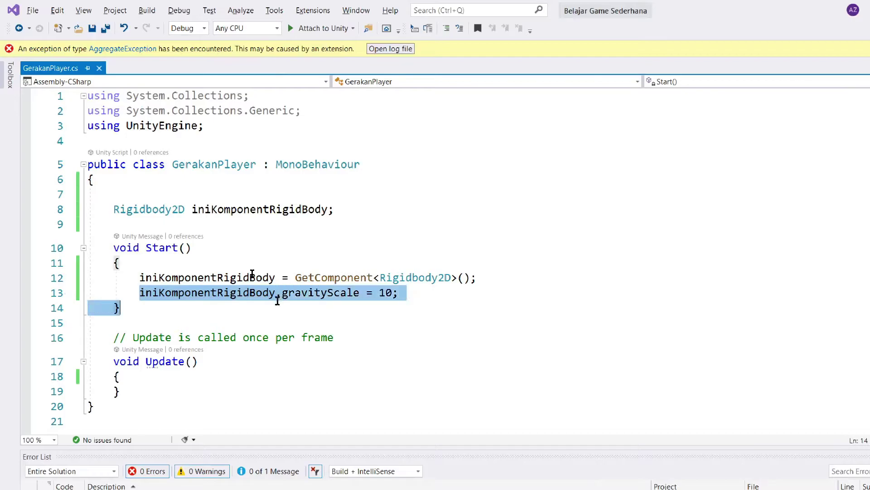
pyautogui.click(282, 294)
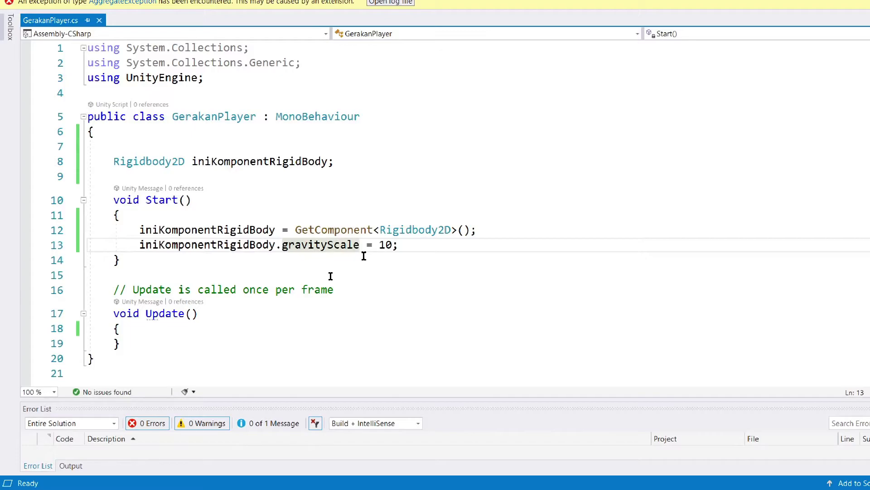
pyautogui.press('Home')
pyautogui.hotkey('shift', 'Right')
pyautogui.hotkey('shift', 'Right')
pyautogui.hotkey('shift', 'Right')
pyautogui.hotkey('shift', 'Right')
pyautogui.hotkey('shift', 'Right')
pyautogui.hotkey('shift', 'Right')
pyautogui.hotkey('shift', 'Right')
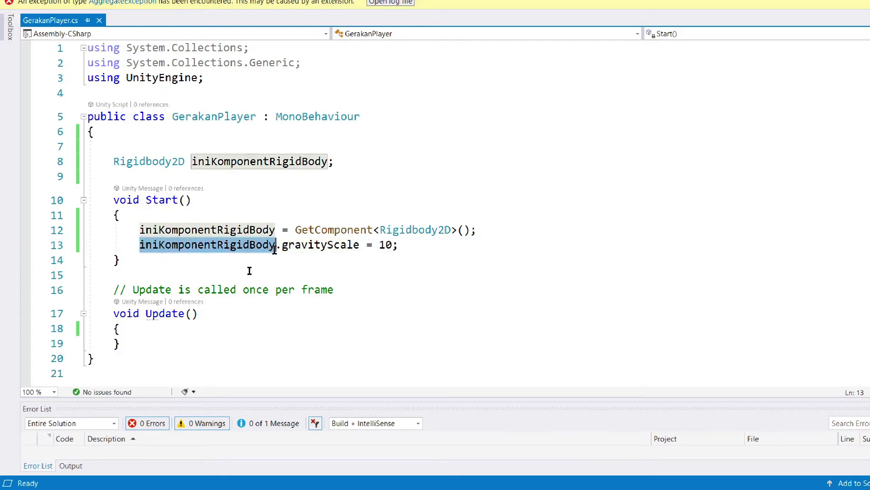
pyautogui.click(279, 247)
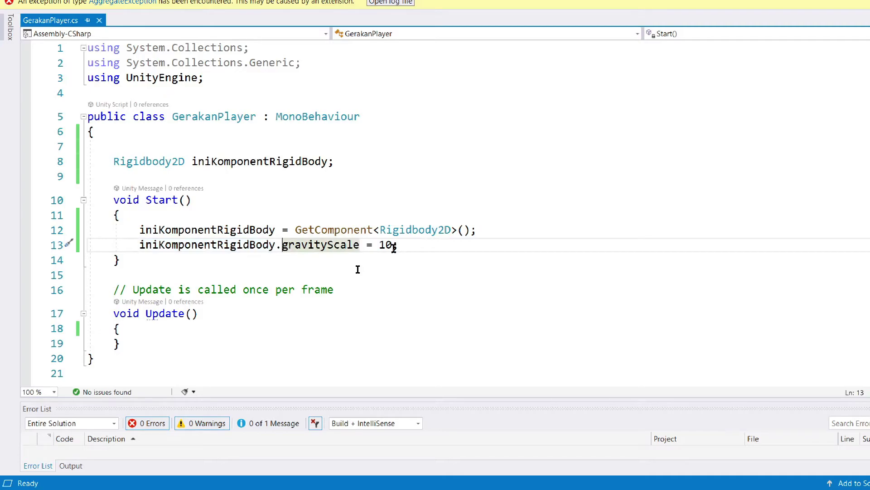
pyautogui.click(394, 248)
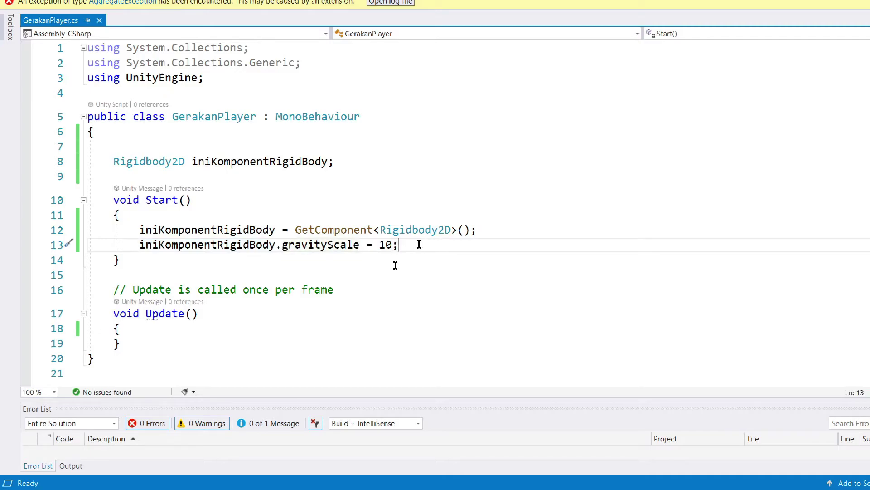
# Step: Delete the gravityScale = 10 line, leaving only the GetComponent assignment in Start()
pyautogui.hotkey('shift', 'Home')
pyautogui.hotkey('shift', 'Home')
pyautogui.press('BackSpace')
pyautogui.press('BackSpace')
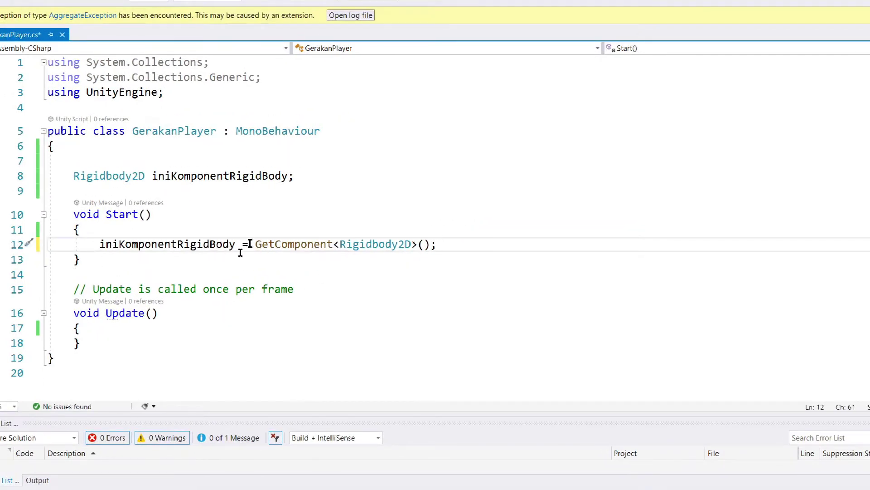
pyautogui.moveTo(140, 244); pyautogui.dragTo(277, 245)
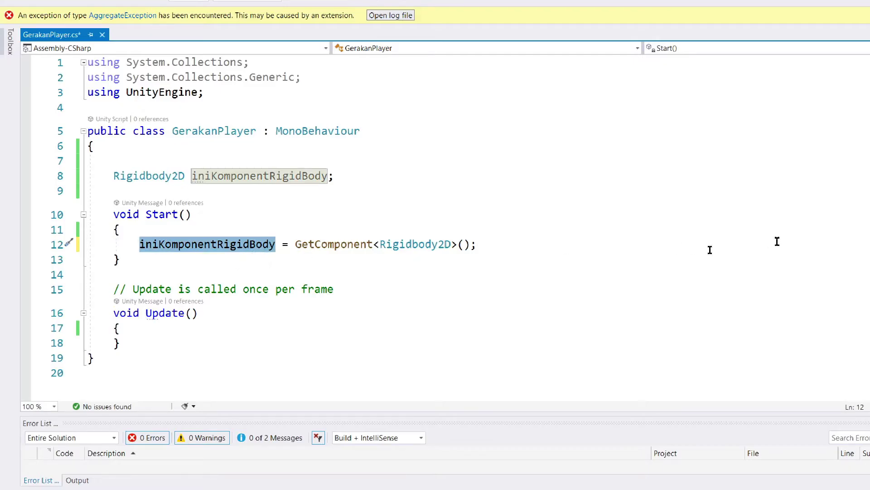
pyautogui.hotkey('alt', 'Tab')
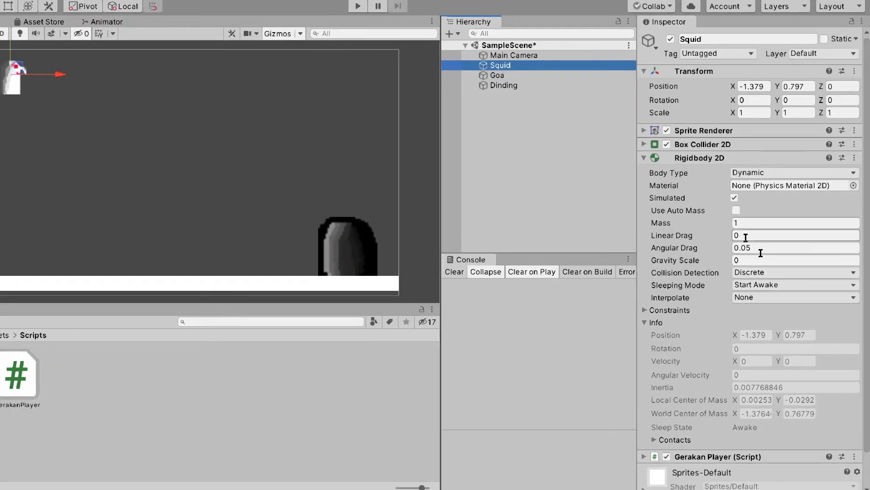
# Step: Set Squid's Gravity Scale to 1 and move it down just above the ground
pyautogui.click(756, 260)
pyautogui.write('1')
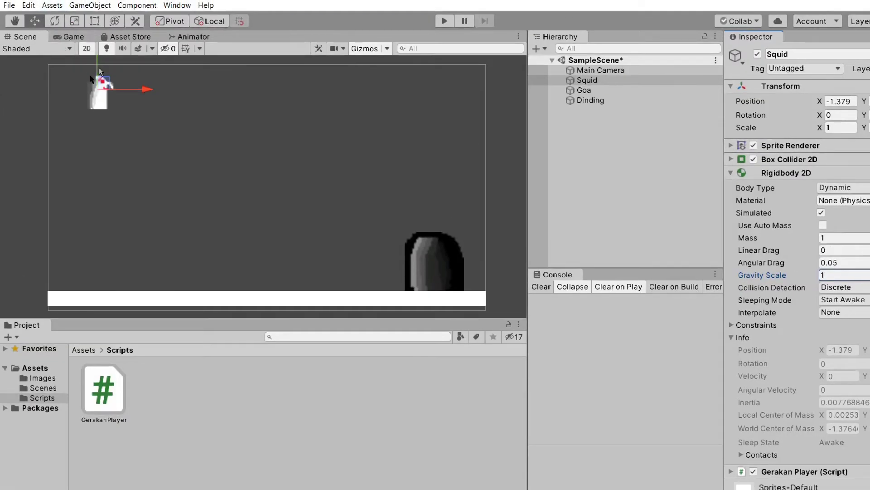
pyautogui.moveTo(99, 67); pyautogui.dragTo(111, 239)
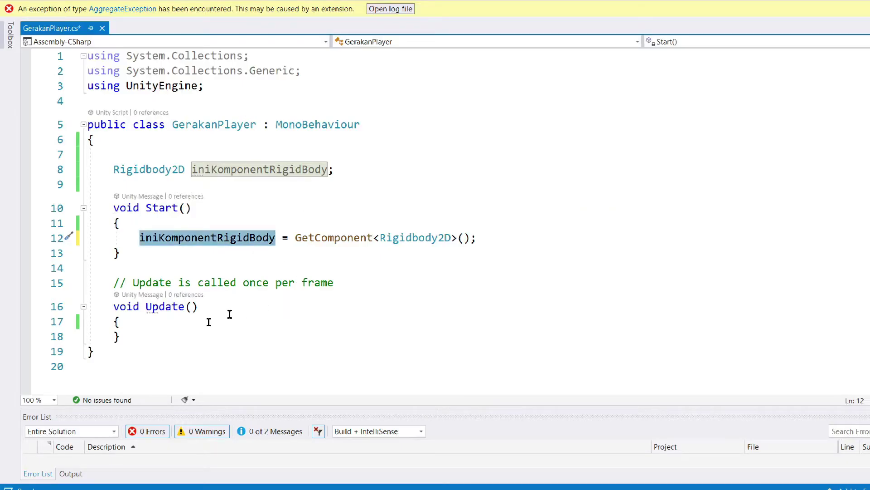
# Step: Add blank lines inside the Update() method body for new code
pyautogui.click(191, 252)
pyautogui.click(206, 319)
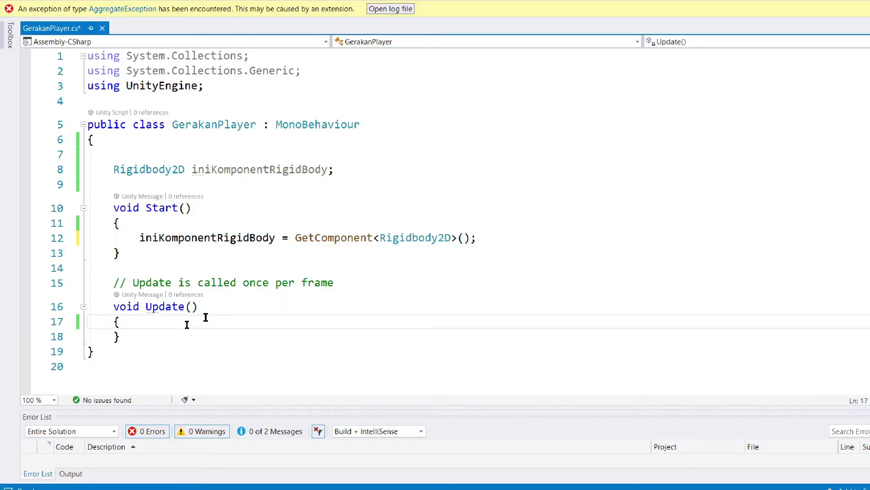
pyautogui.press('Return')
pyautogui.press('Return')
pyautogui.press('Up')
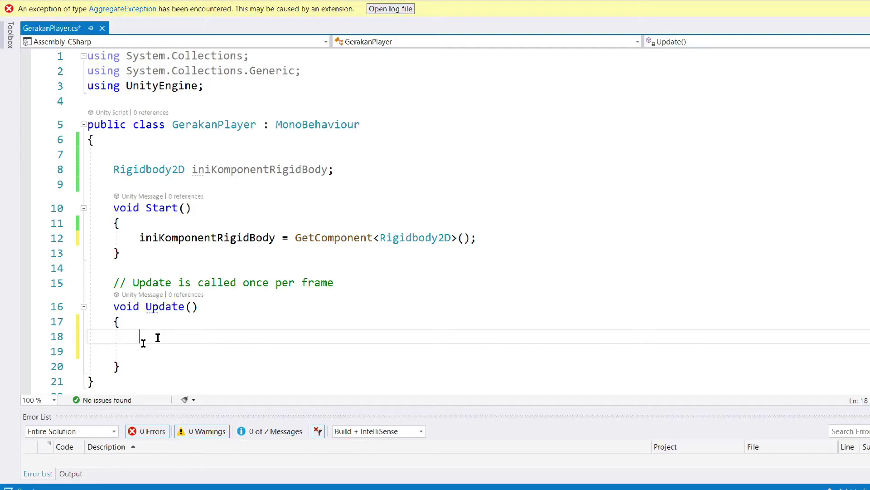
# Step: In Update(), write float gerakanKananKiri = Input.GetAxisRaw("Horizontal");
pyautogui.write('float ')
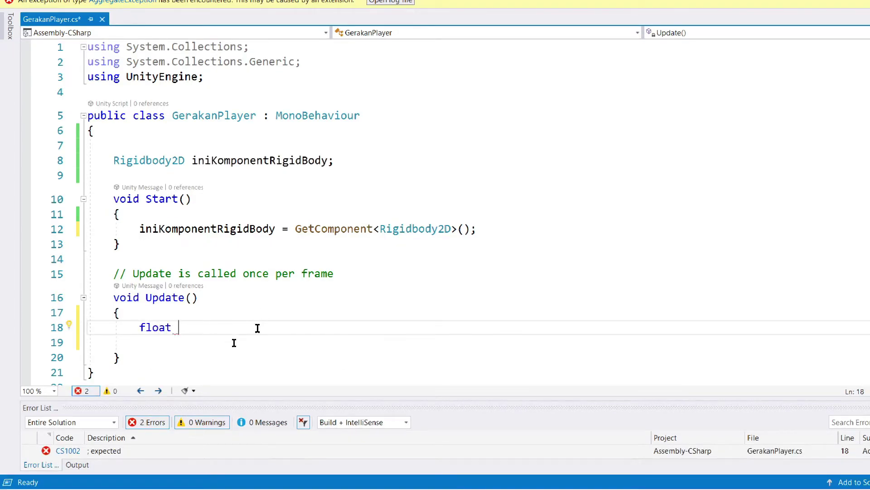
pyautogui.write('gerakanKanan')
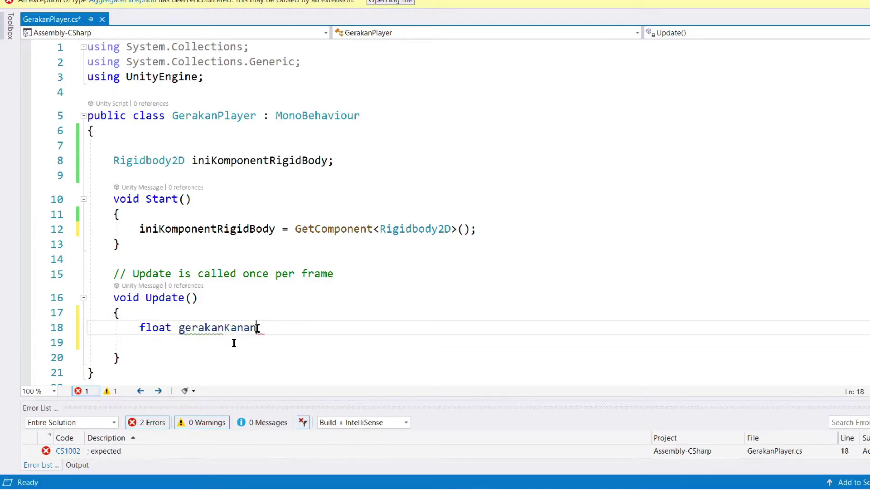
pyautogui.write('Kiri')
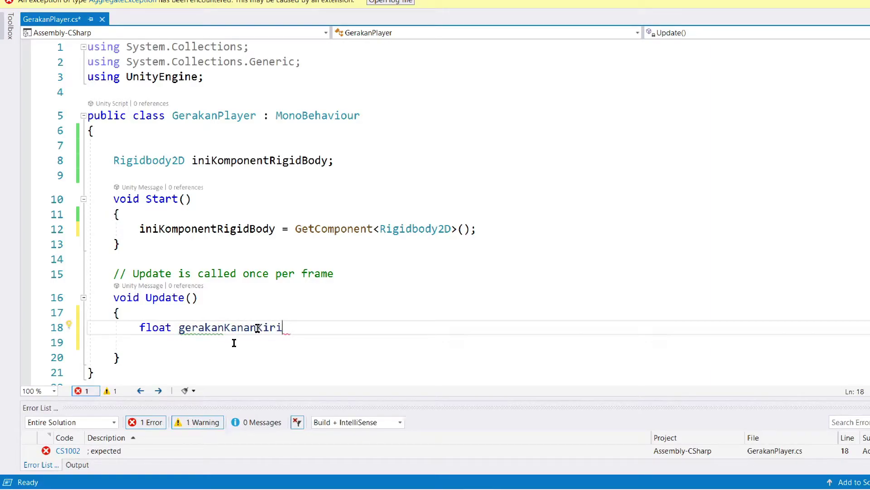
pyautogui.write(' = ')
pyautogui.write('Inp')
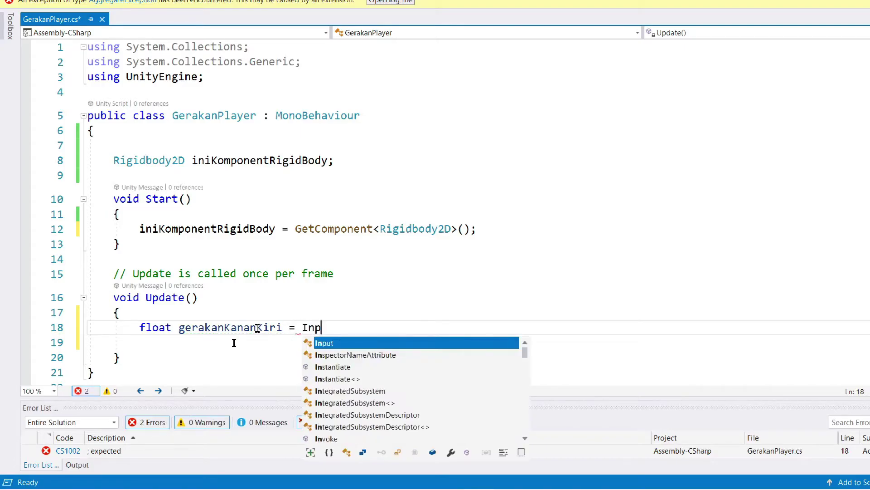
pyautogui.write('ut')
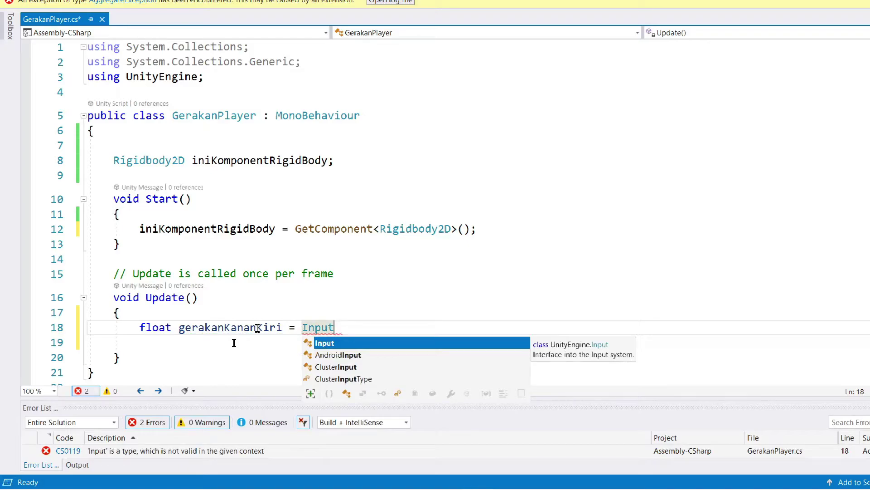
pyautogui.write('.')
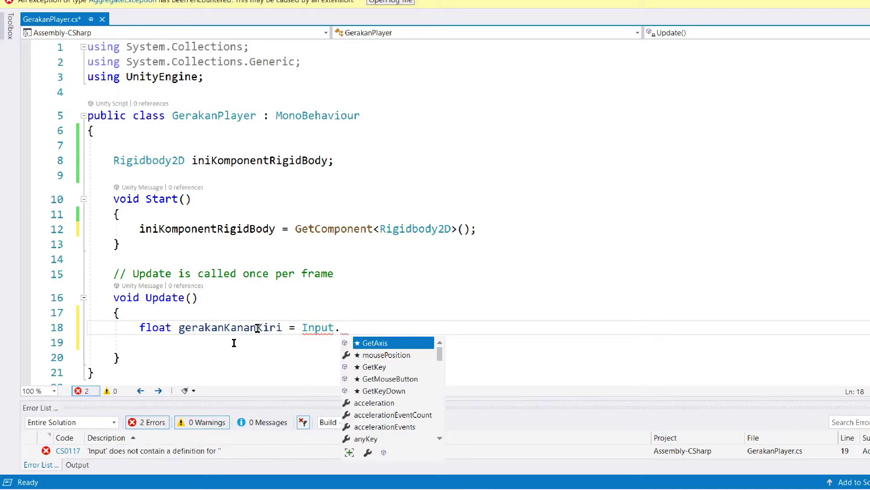
pyautogui.write('Get')
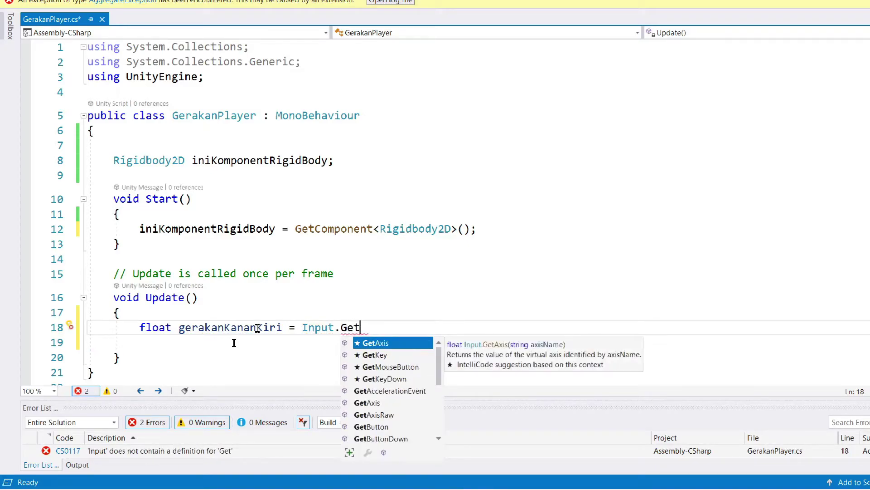
pyautogui.press('Tab')
pyautogui.write('Raw')
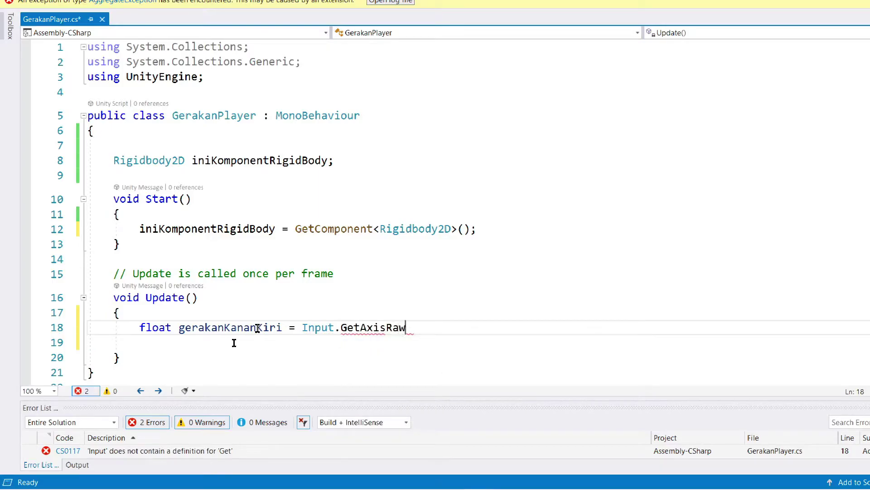
pyautogui.write('(')
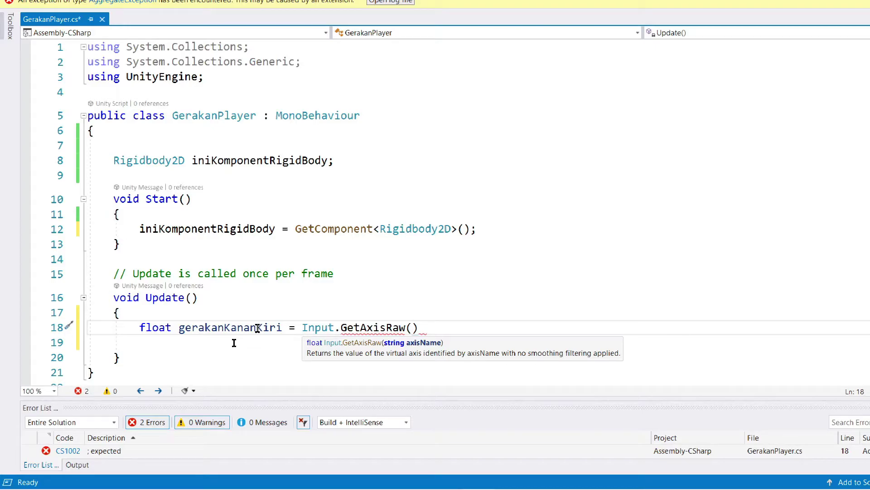
pyautogui.write('"')
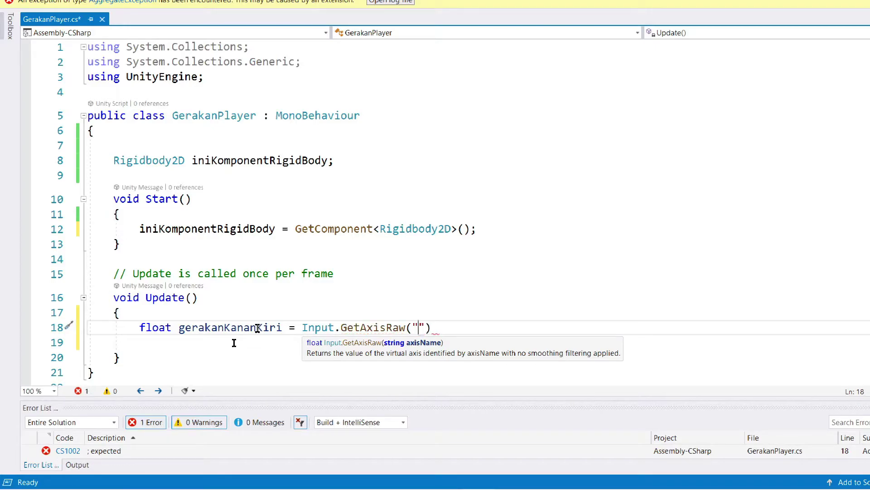
pyautogui.write('Horizontal')
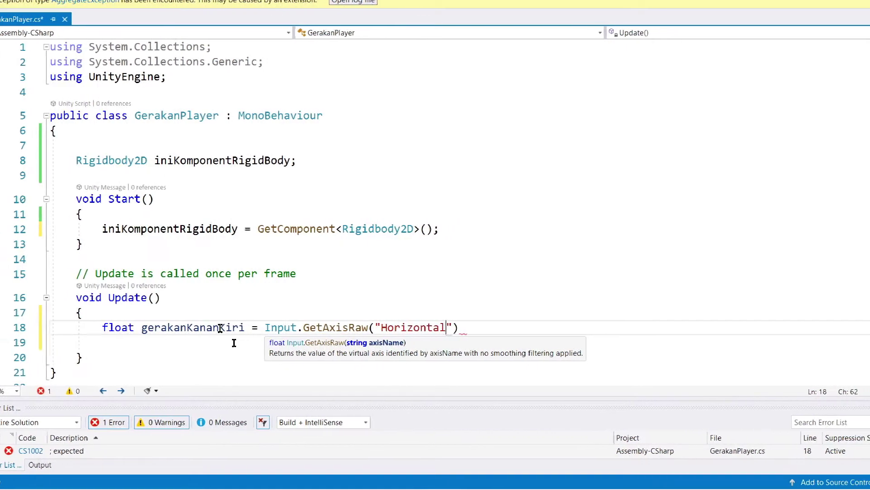
pyautogui.write('");')
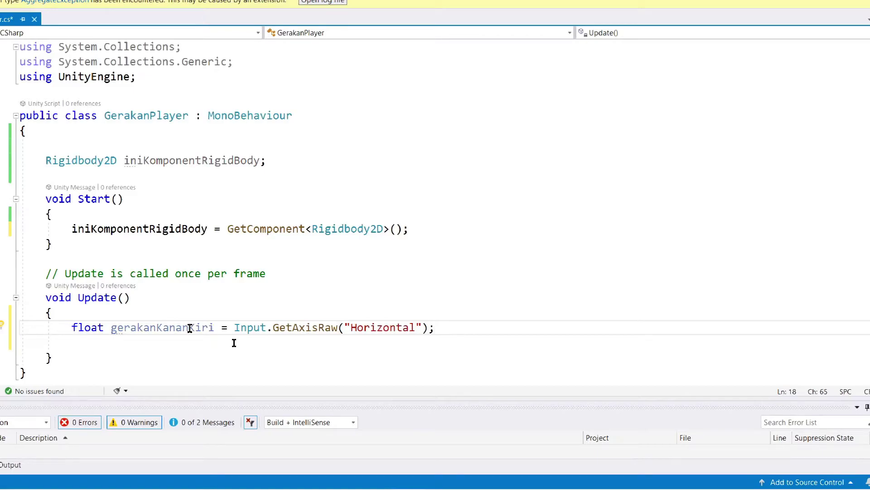
pyautogui.click(416, 327)
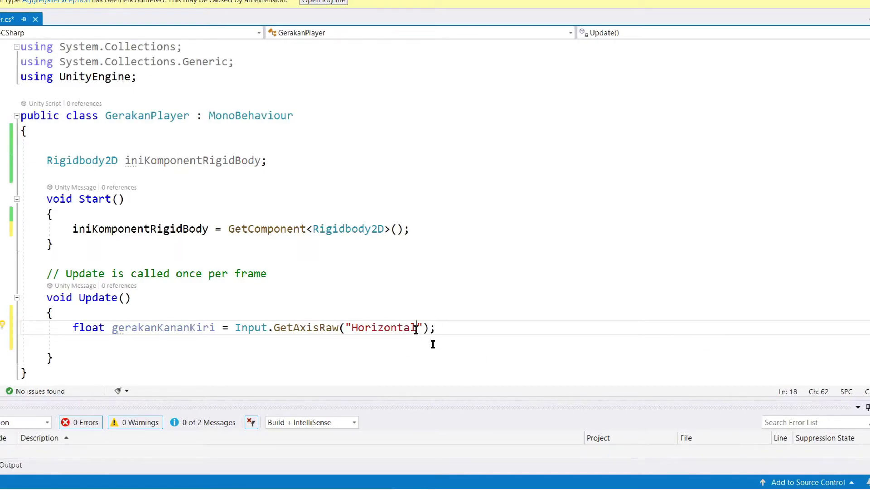
pyautogui.moveTo(417, 328); pyautogui.dragTo(353, 327)
pyautogui.click(361, 347)
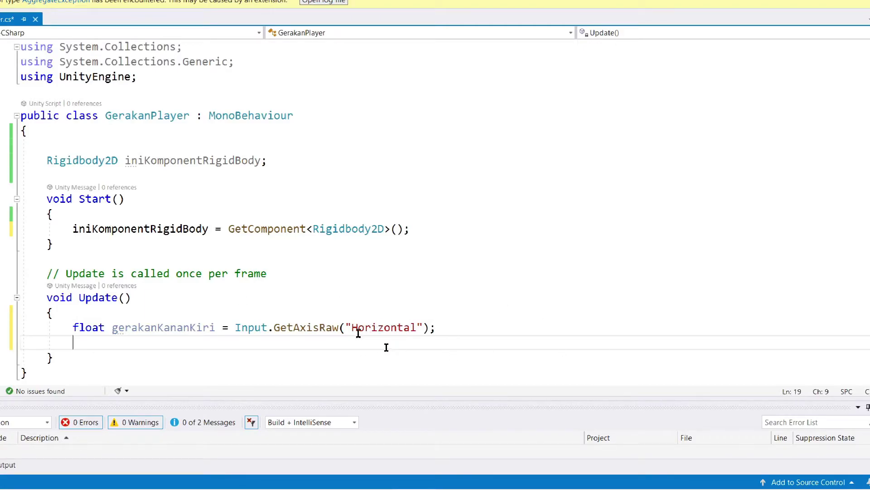
pyautogui.hotkey('alt', 'Tab')
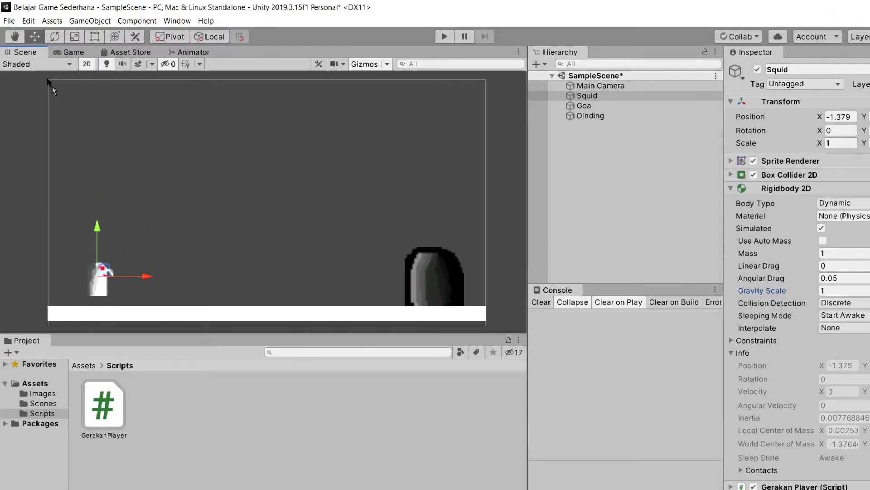
# Step: Open Project Settings > Input Manager and inspect the Horizontal axis keys (left/right, a/d), then Vertical
pyautogui.click(28, 20)
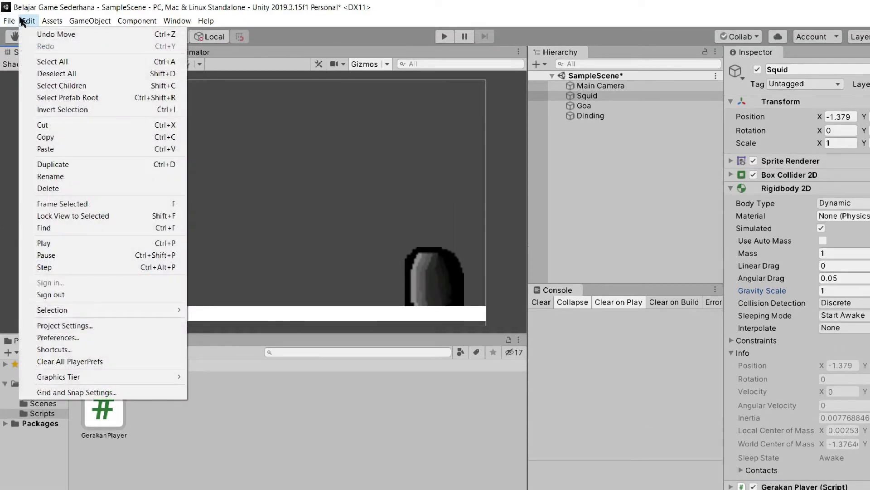
pyautogui.click(68, 325)
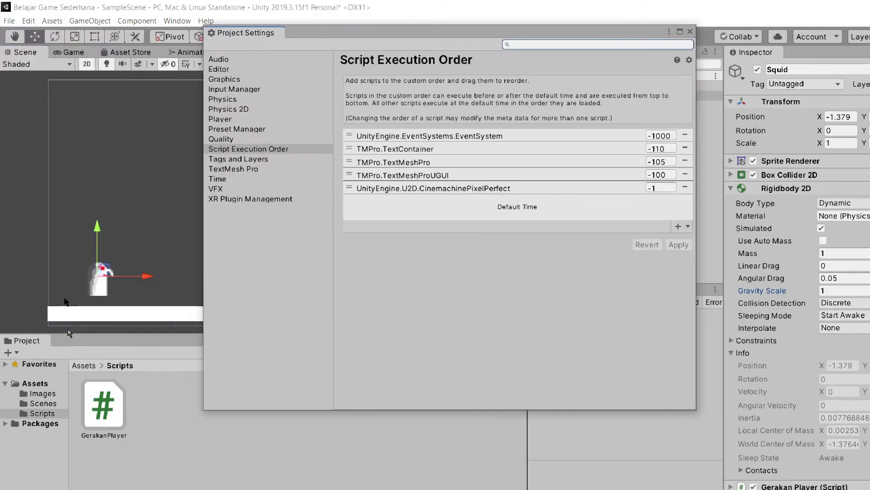
pyautogui.click(232, 90)
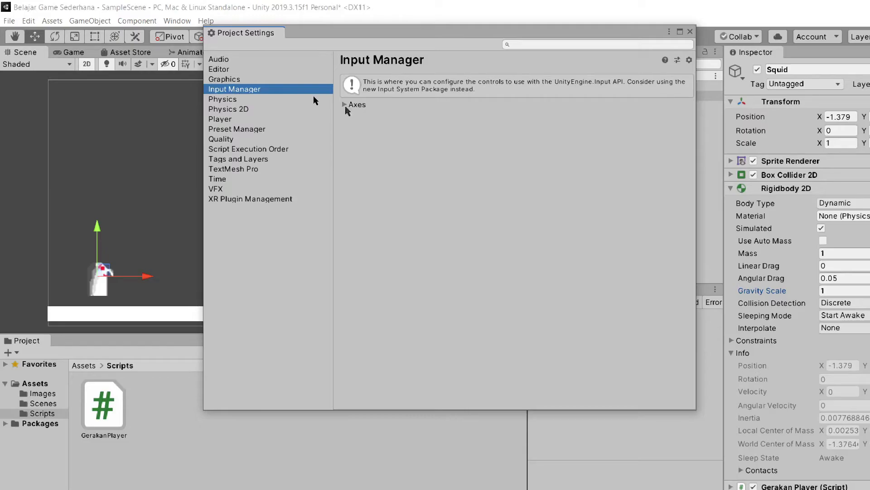
pyautogui.click(344, 105)
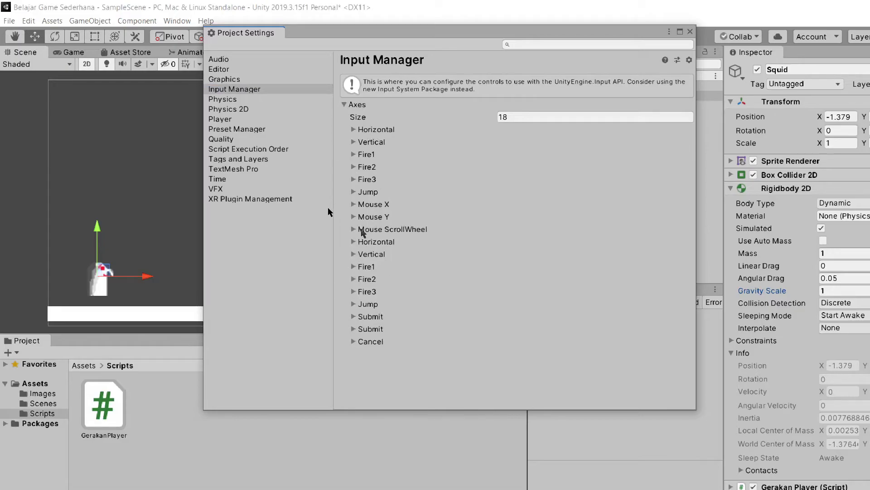
pyautogui.click(354, 129)
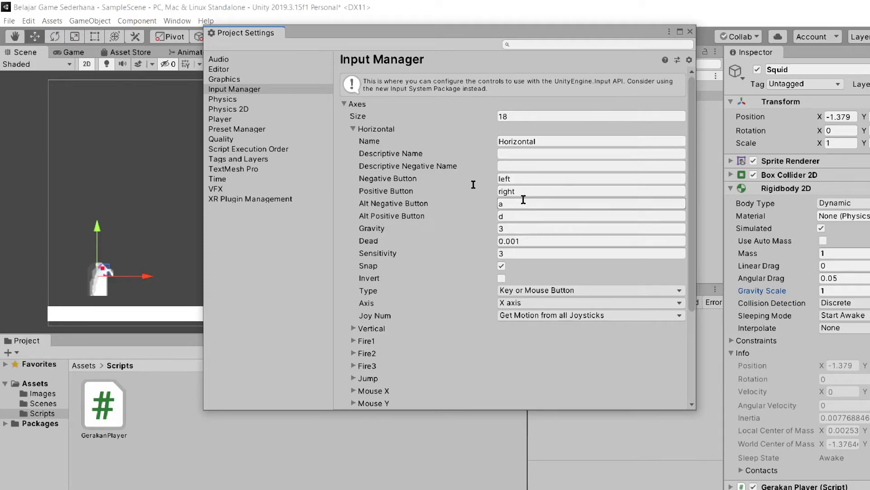
pyautogui.click(531, 216)
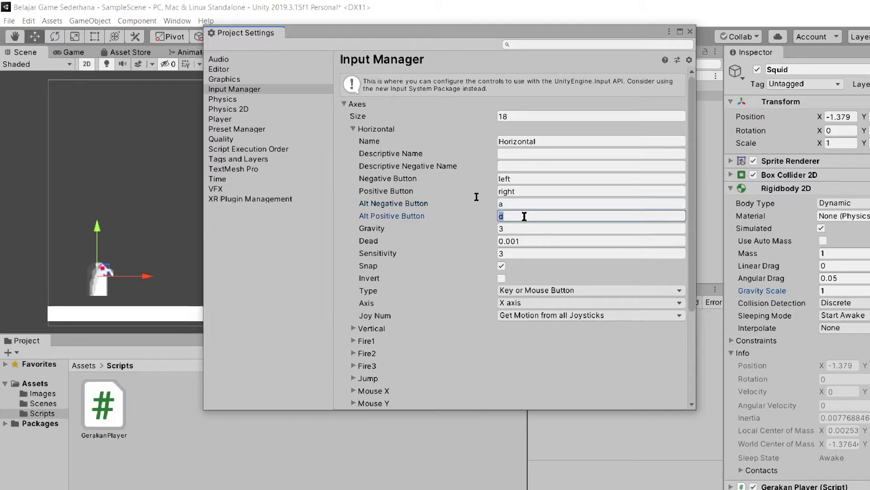
pyautogui.click(353, 129)
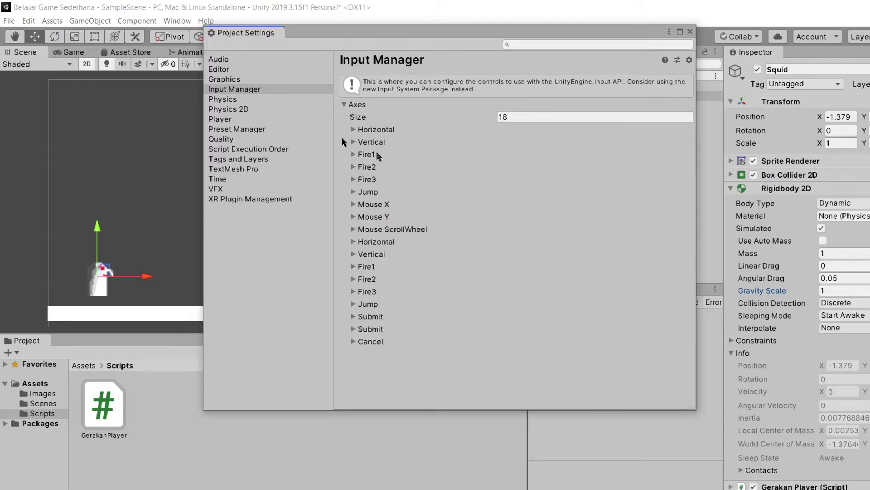
pyautogui.click(353, 142)
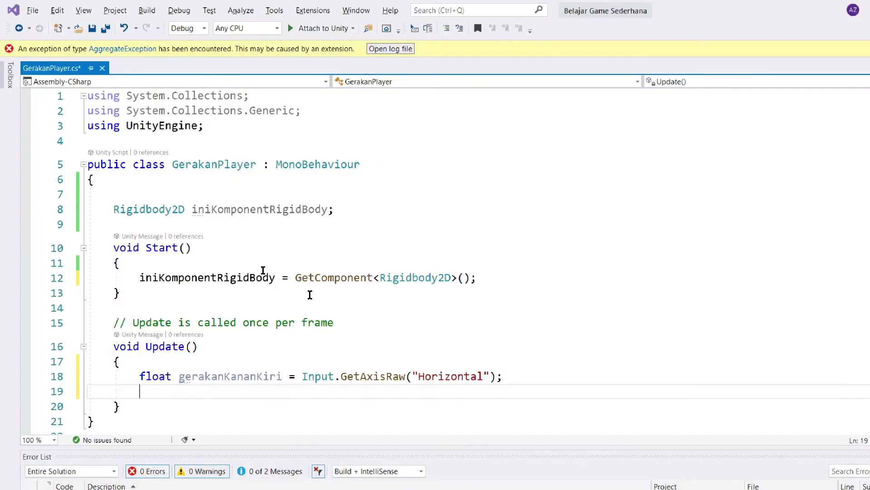
# Step: Collapse Vertical, inspect the Jump axis settings, then close Project Settings
pyautogui.moveTo(418, 375); pyautogui.dragTo(490, 376)
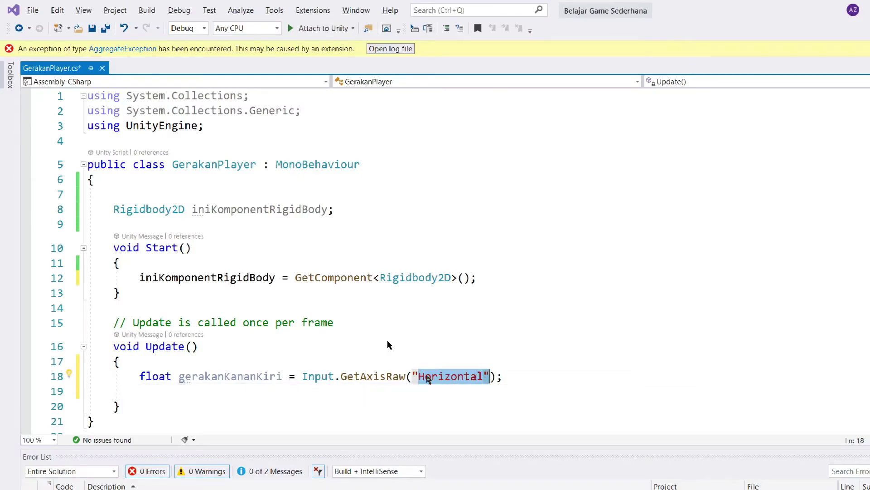
pyautogui.click(423, 376)
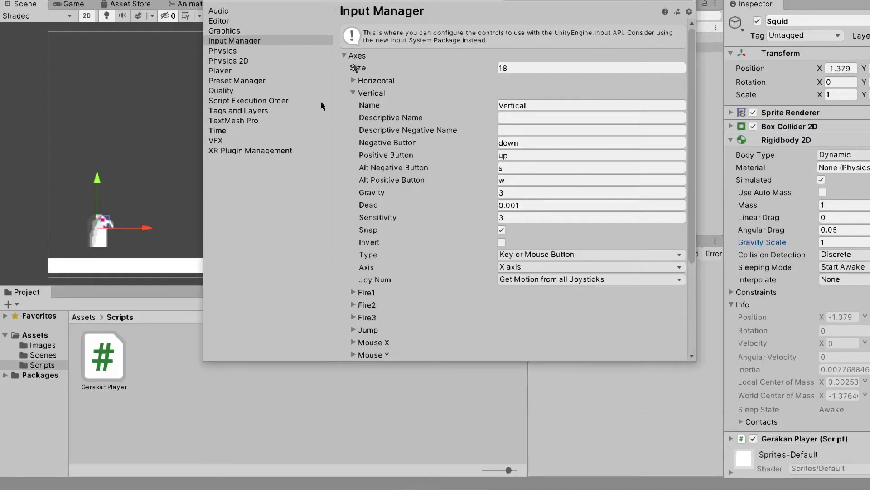
pyautogui.click(353, 92)
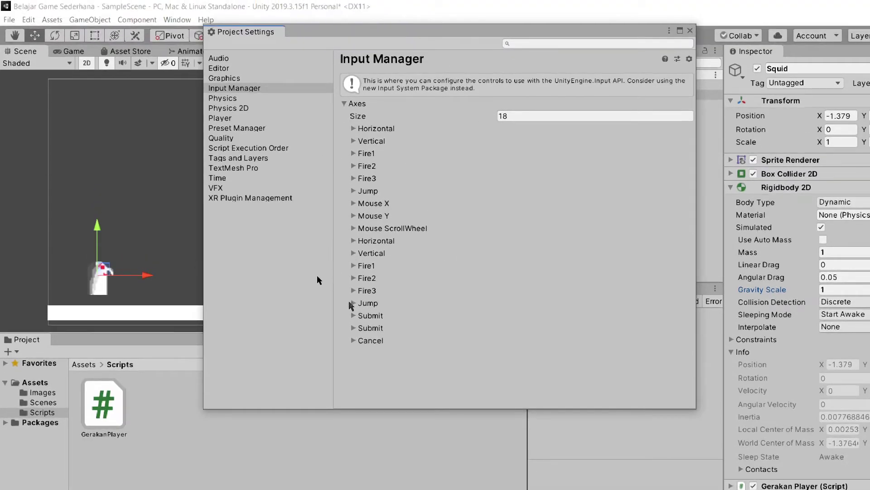
pyautogui.click(354, 304)
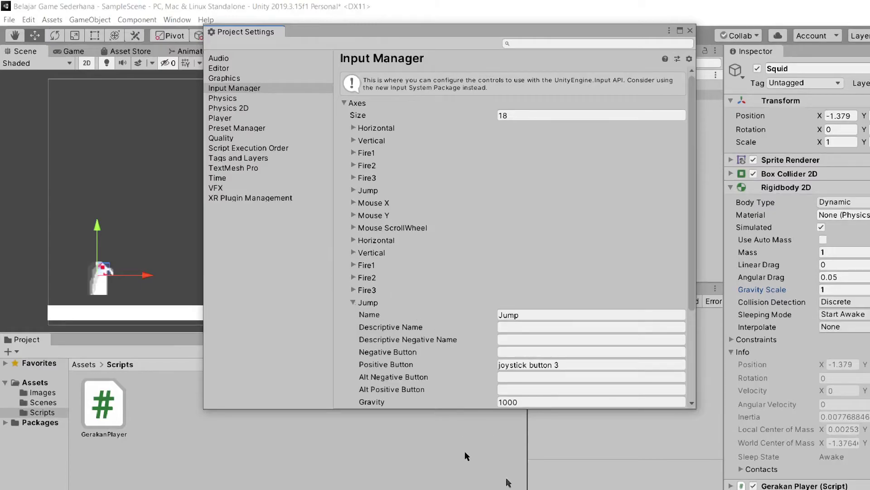
pyautogui.scroll(-5, 480, 302)
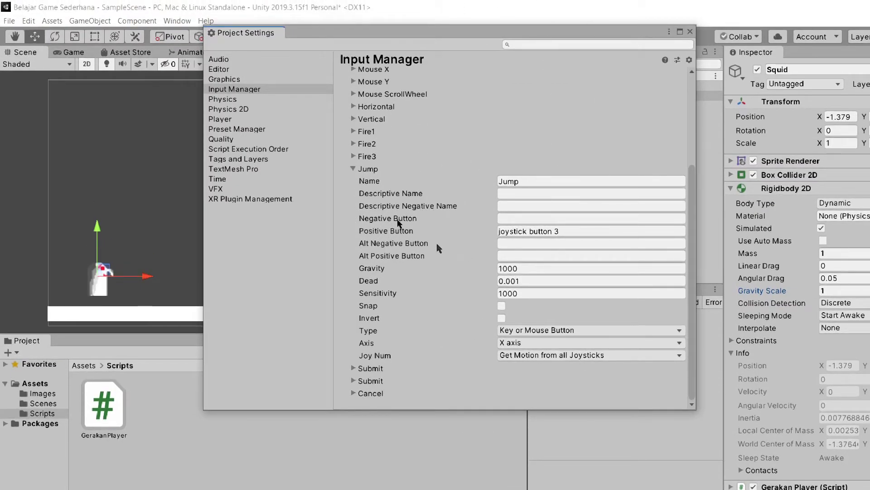
pyautogui.click(523, 183)
pyautogui.click(353, 168)
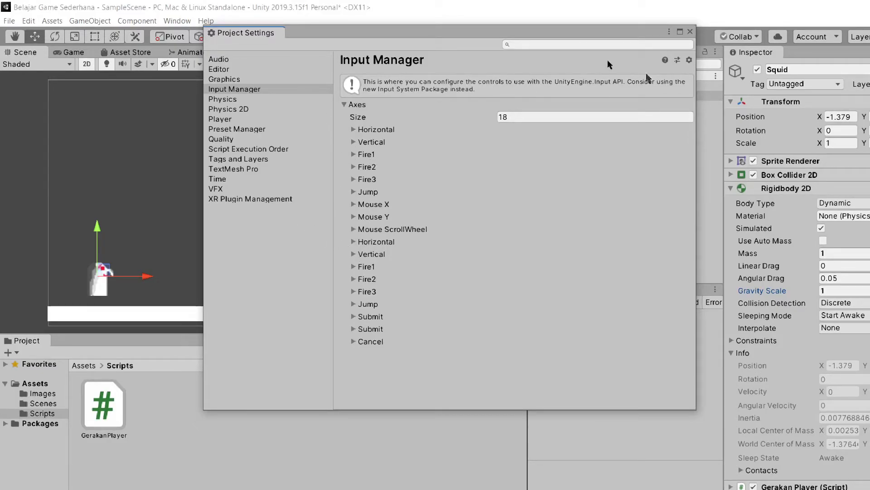
pyautogui.click(690, 31)
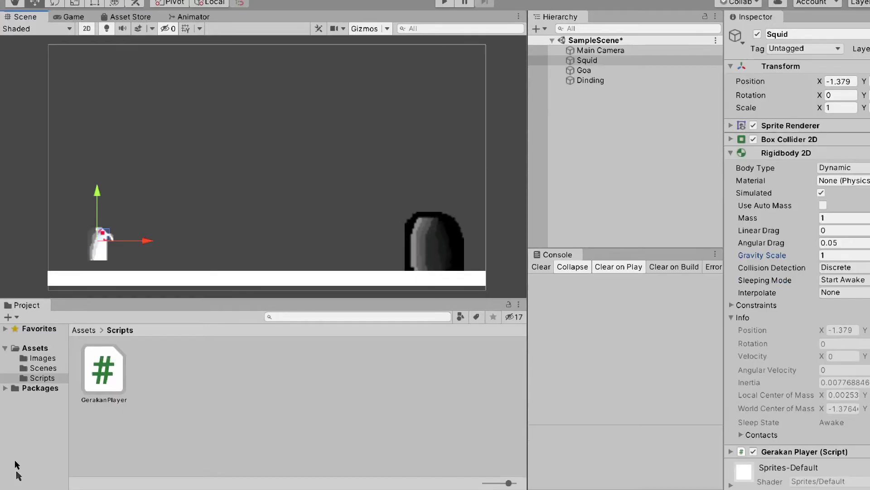
# Step: Add Debug.Log(gerakanKananKiri); as line 19 in Update, save the script, and return to Unity
pyautogui.hotkey('alt', 'Tab')
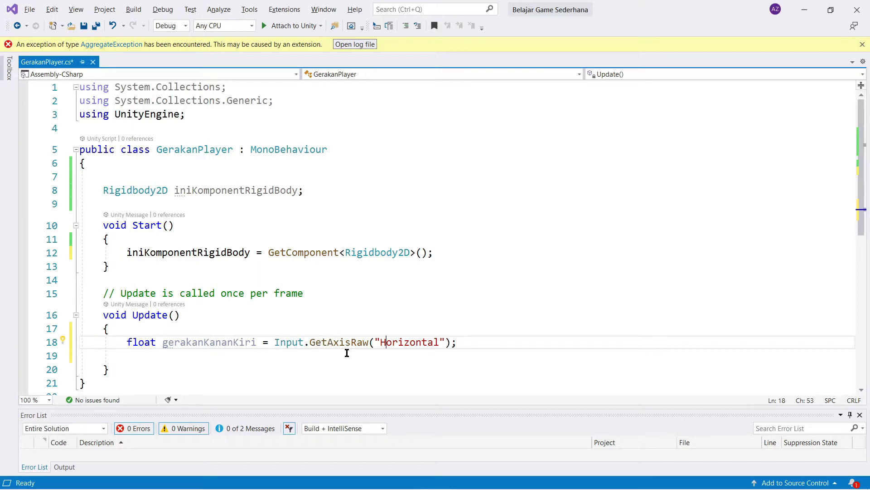
pyautogui.click(469, 344)
pyautogui.press('Return')
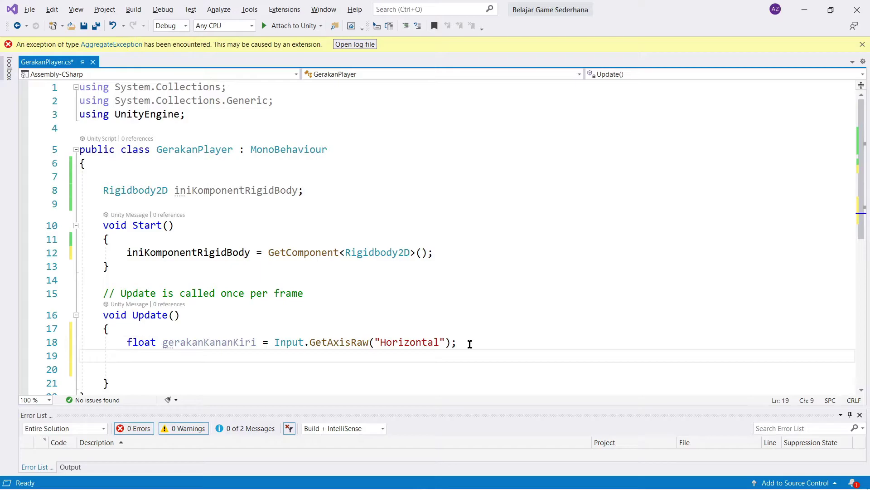
pyautogui.write('Debug.lo')
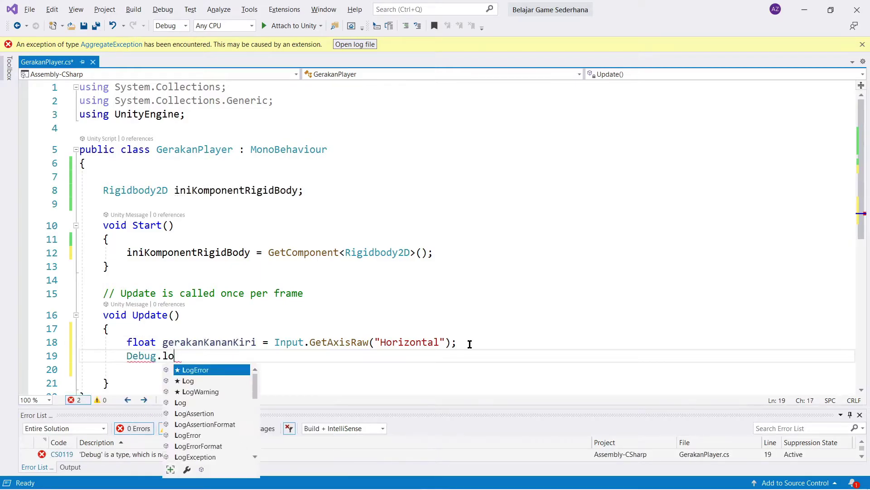
pyautogui.write('g(ger')
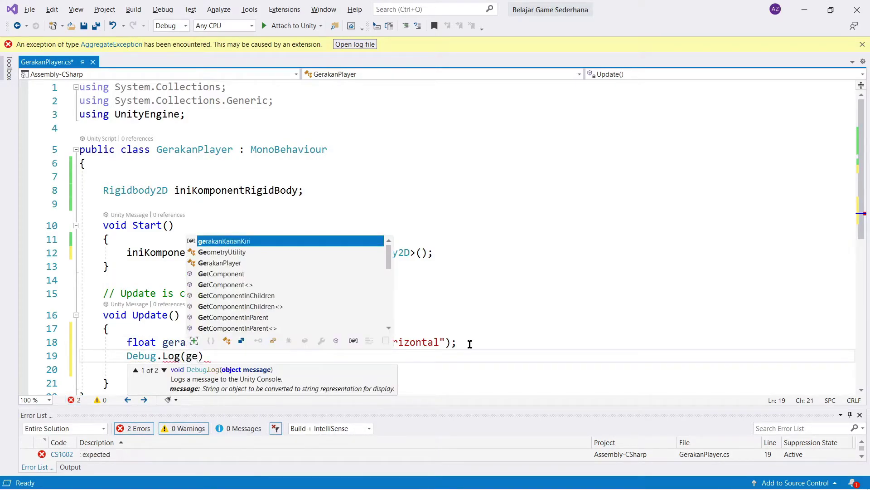
pyautogui.press('Tab')
pyautogui.press('End')
pyautogui.write(';')
pyautogui.hotkey('ctrl', 's')
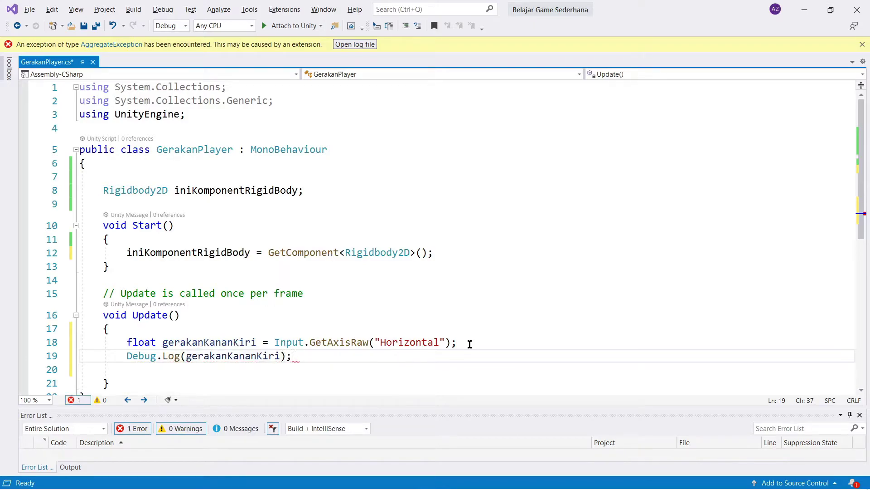
pyautogui.hotkey('alt', 'Tab')
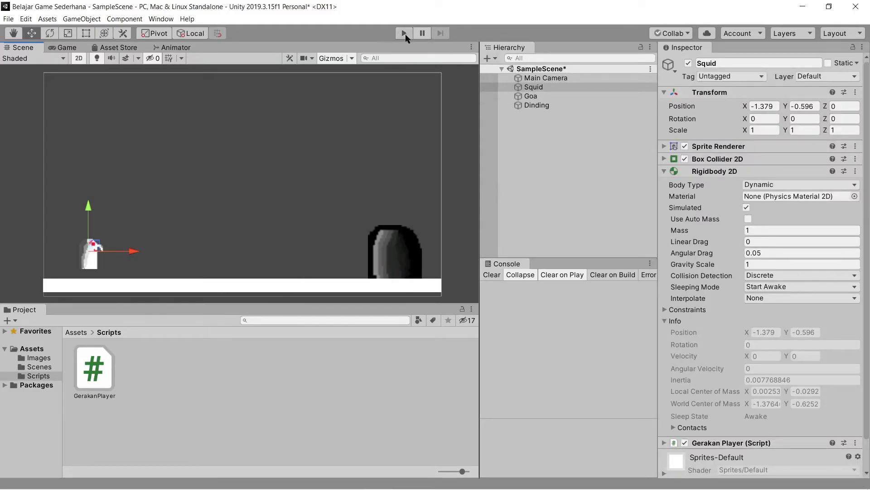
# Step: Play the game and press the Right and Left arrows so the Console logs 1 and -1, then stop play mode
pyautogui.click(405, 33)
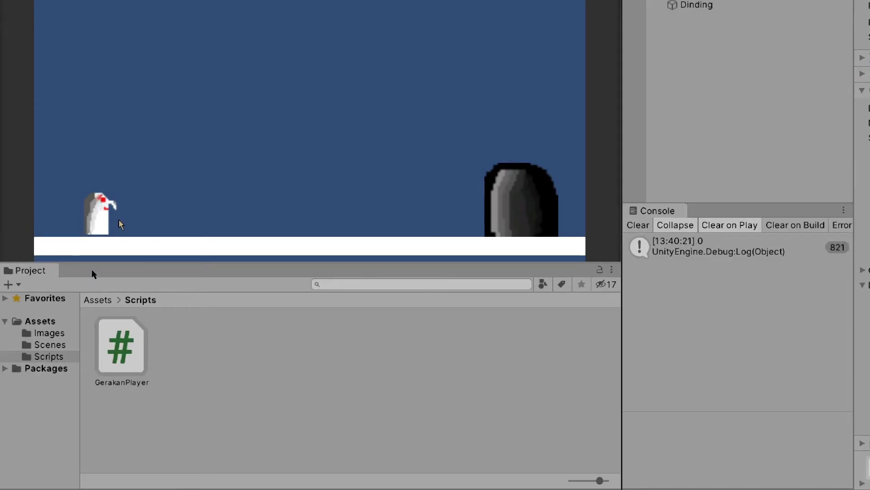
pyautogui.press('Right')
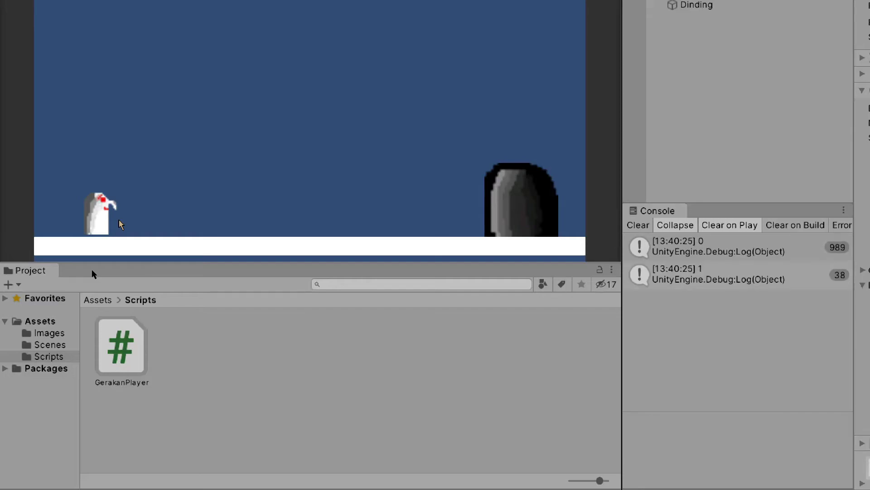
pyautogui.press('Right')
pyautogui.press('Left')
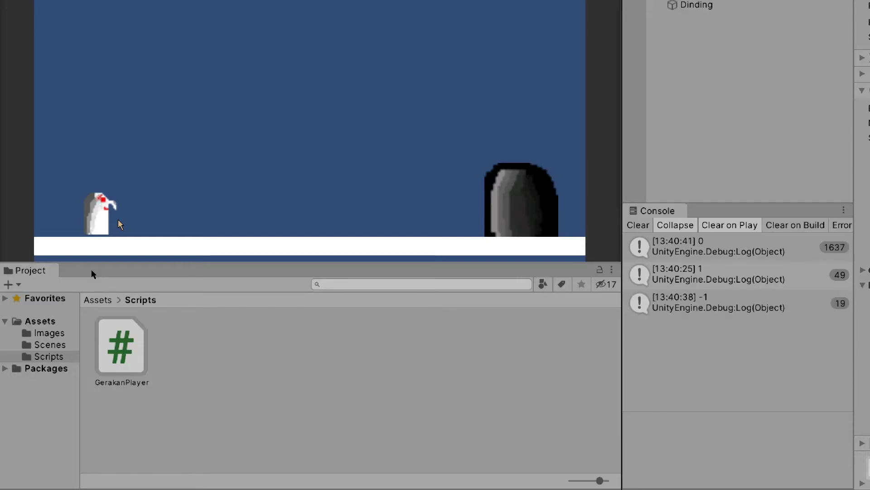
pyautogui.hotkey('alt', 'Tab')
pyautogui.click(142, 232)
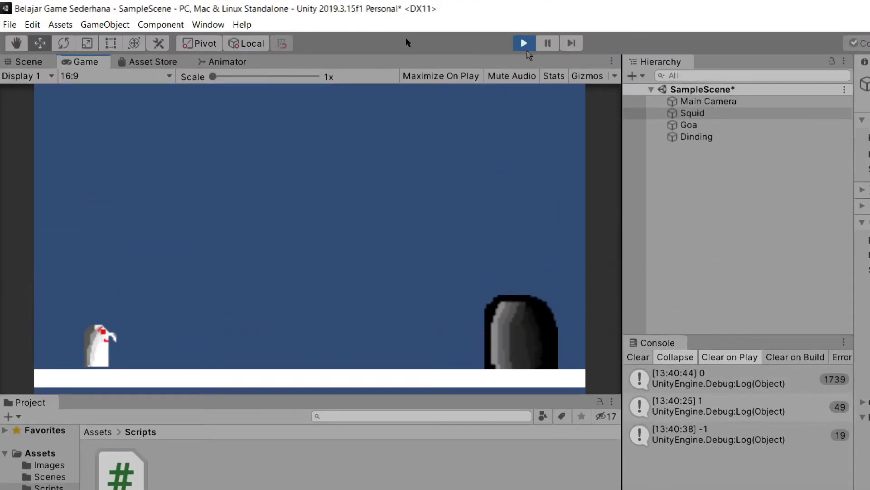
pyautogui.click(527, 51)
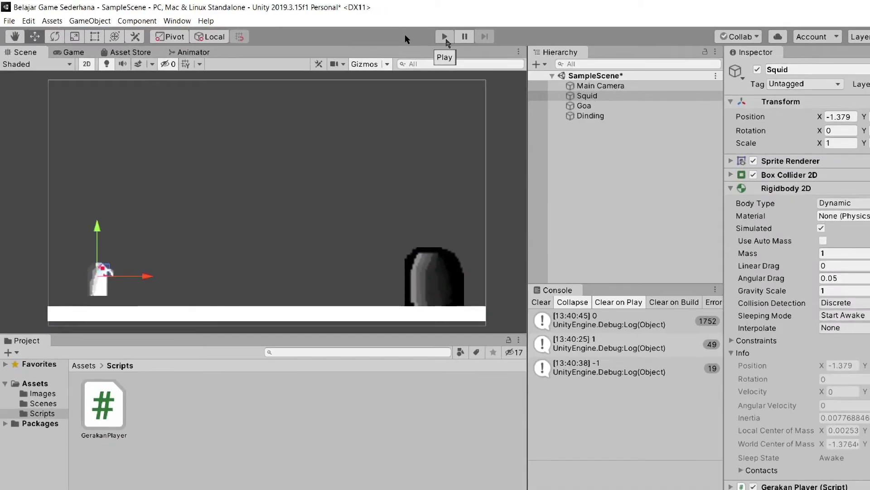
# Step: Delete the Debug.Log(gerakanKananKiri) line from Update in Visual Studio
pyautogui.hotkey('alt', 'Tab')
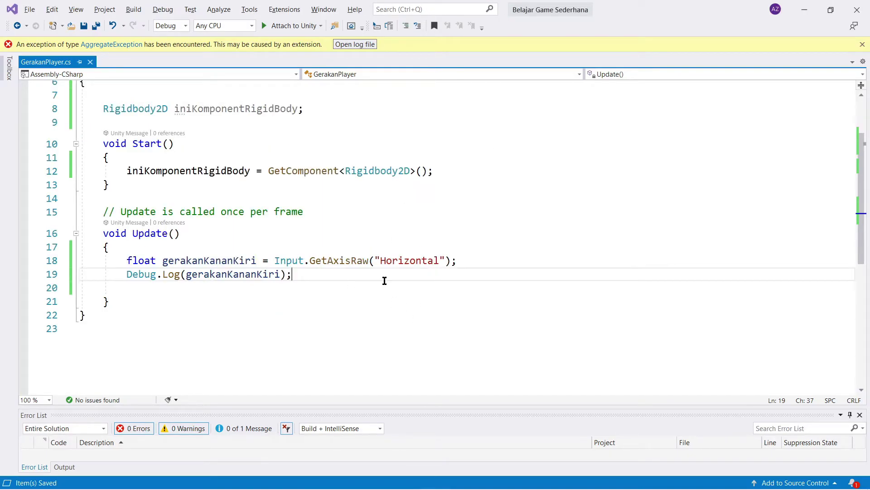
pyautogui.click(466, 256)
pyautogui.press('Return')
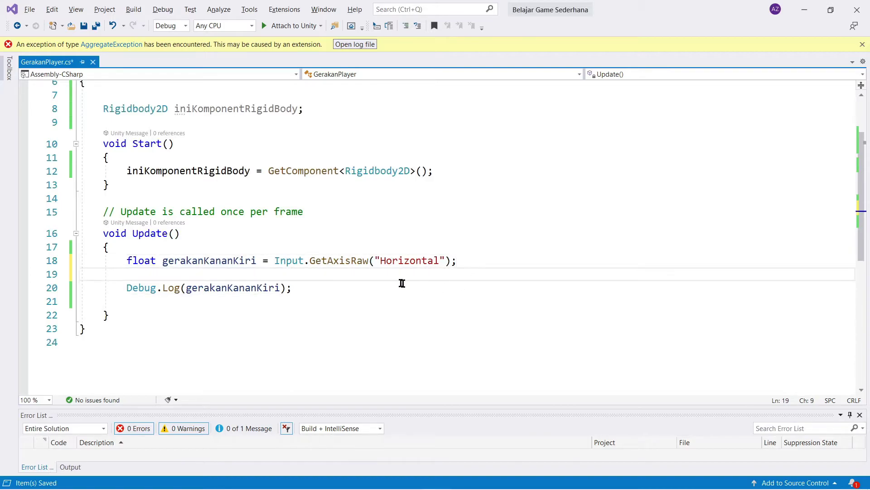
pyautogui.moveTo(371, 283); pyautogui.dragTo(374, 277)
pyautogui.press('BackSpace')
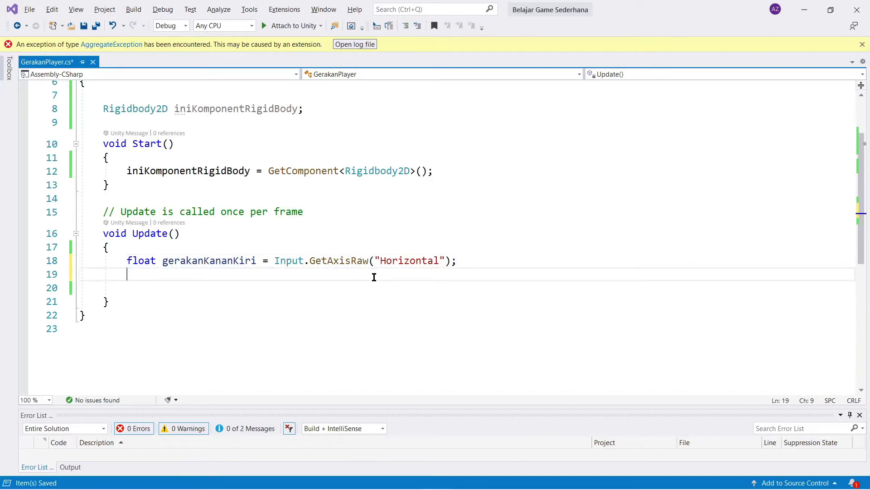
pyautogui.press('Down')
pyautogui.hotkey('shift', 'Up')
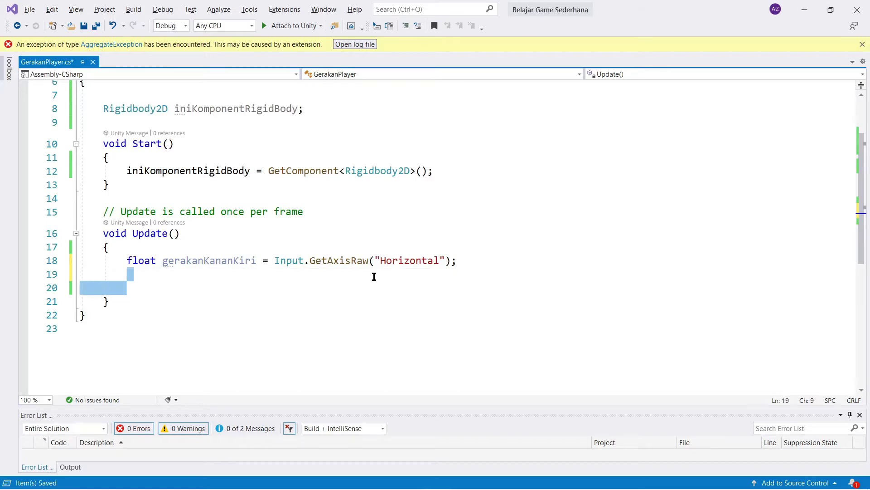
pyautogui.click(373, 277)
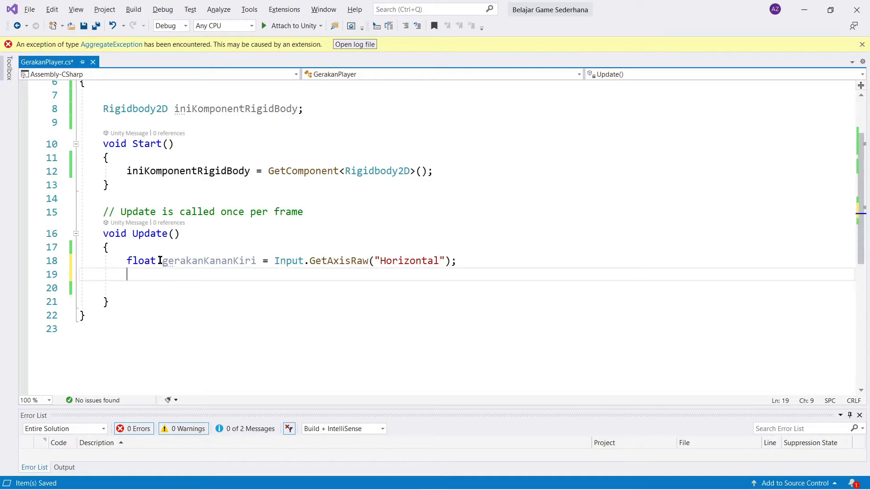
# Step: On line 20, start the assignment iniKomponentRigidBody.velocity = using IntelliSense completion
pyautogui.moveTo(163, 261); pyautogui.dragTo(251, 262)
pyautogui.click(246, 275)
pyautogui.click(244, 286)
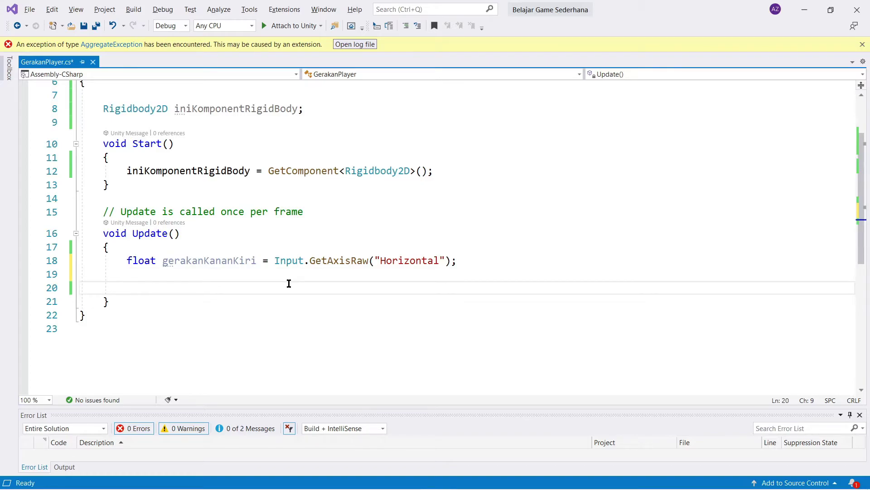
pyautogui.write('ini')
pyautogui.press('Tab')
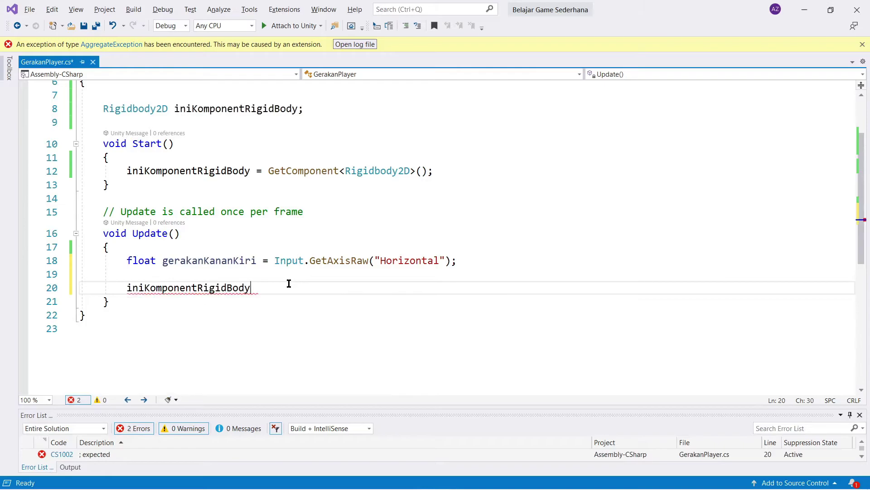
pyautogui.write('.')
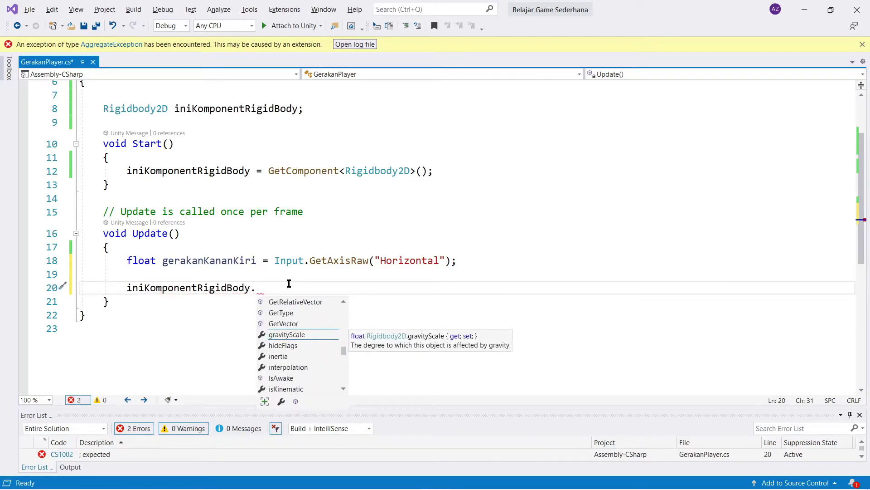
pyautogui.write('ve')
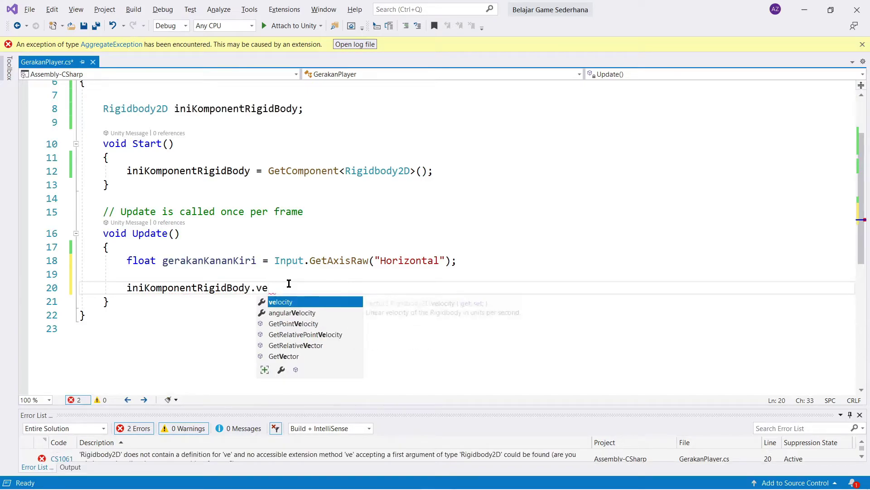
pyautogui.press('Tab')
pyautogui.write('=')
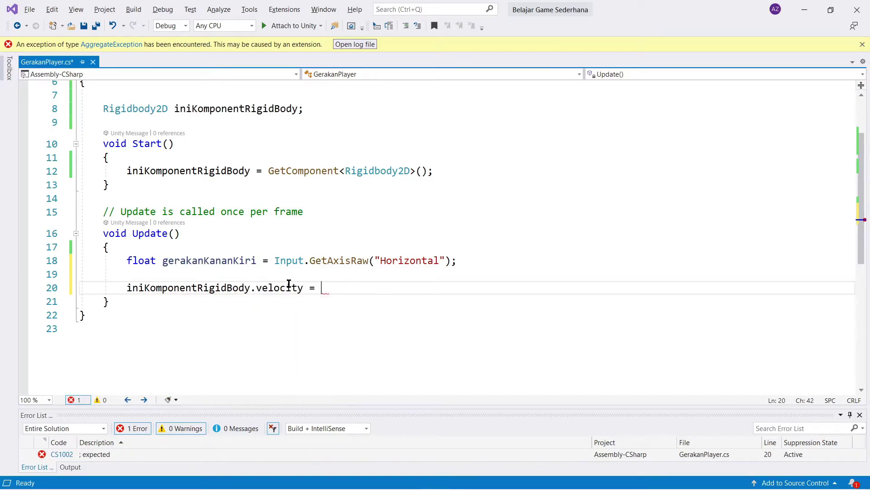
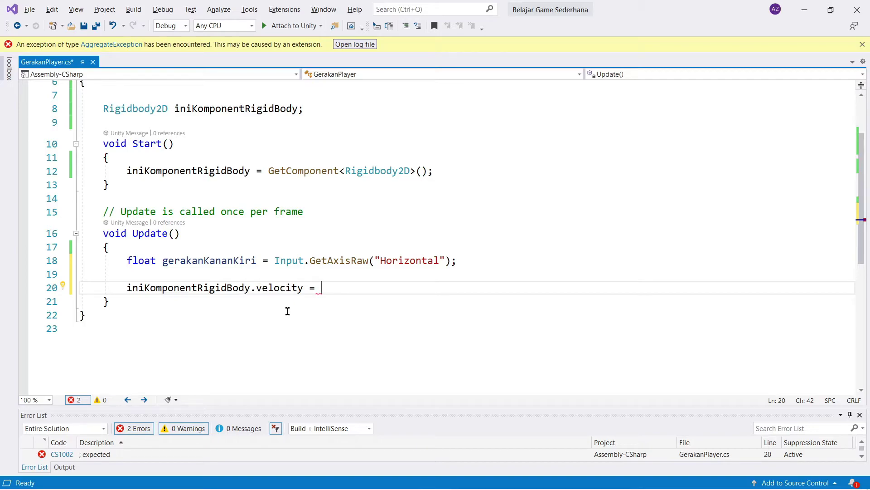
# Step: On line 20, insert new Vector2(gerakanKananKiri, using IntelliSense completions
pyautogui.write('new ')
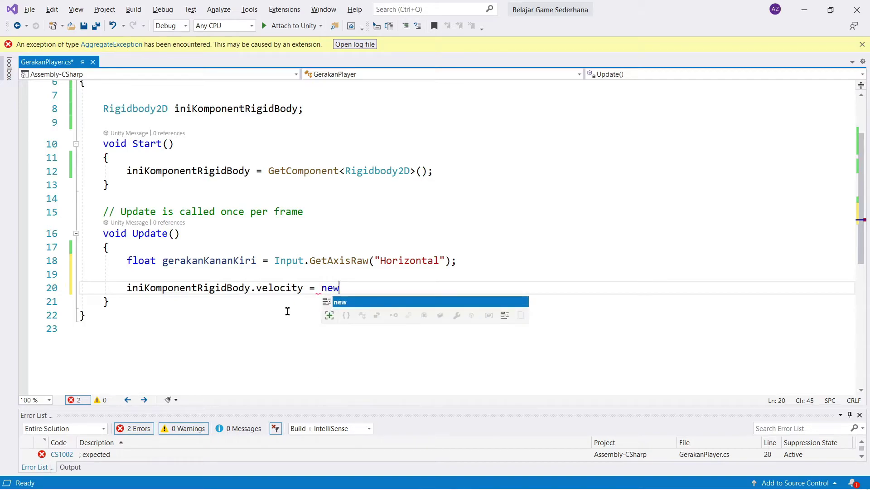
pyautogui.write('ve')
pyautogui.press('Tab')
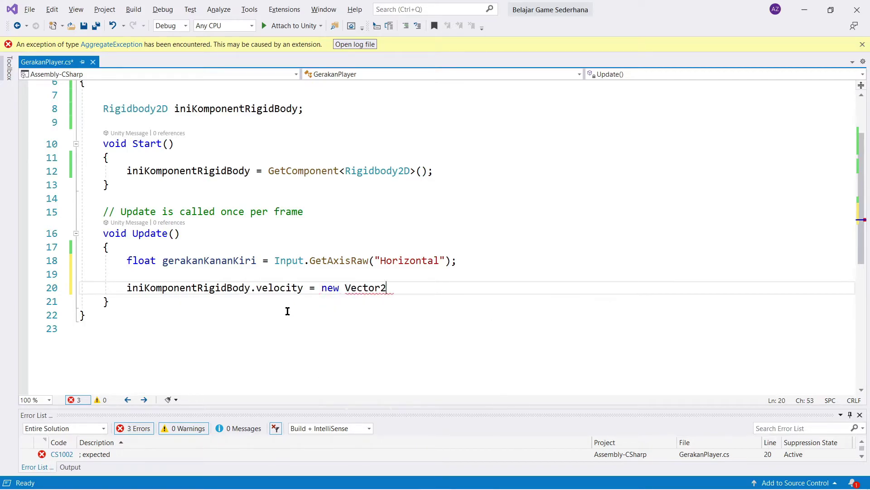
pyautogui.write('(')
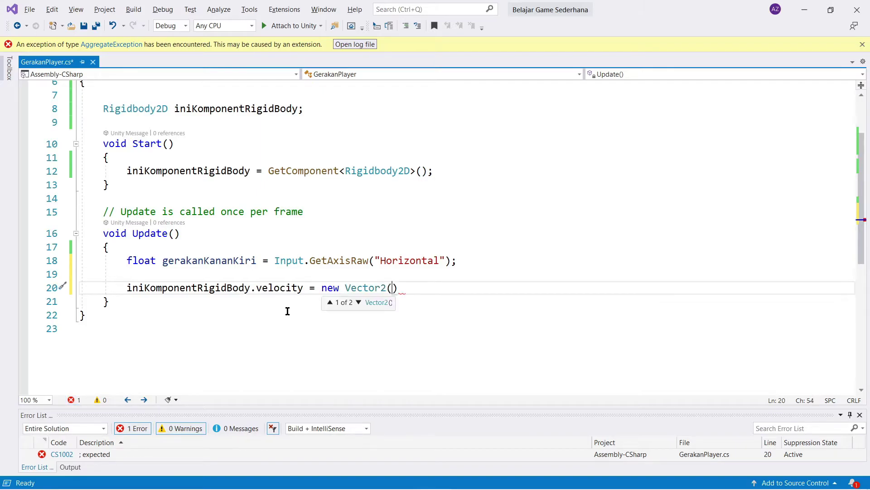
pyautogui.write('x')
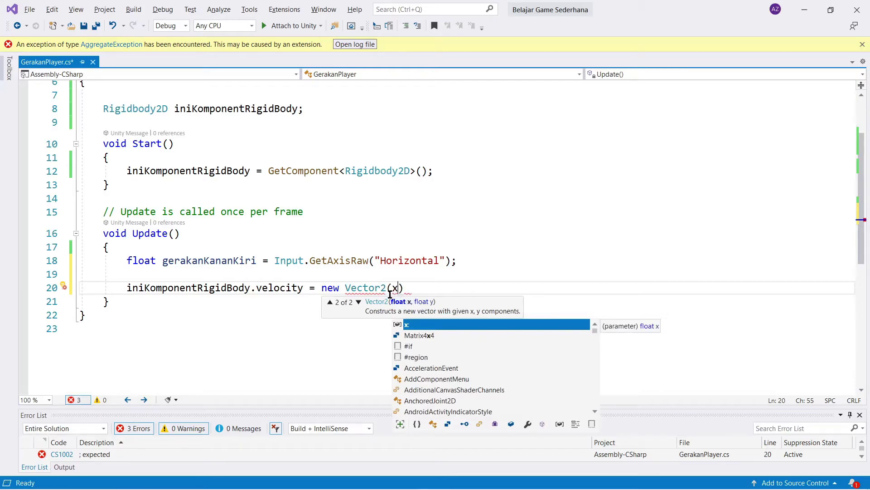
pyautogui.press('BackSpace')
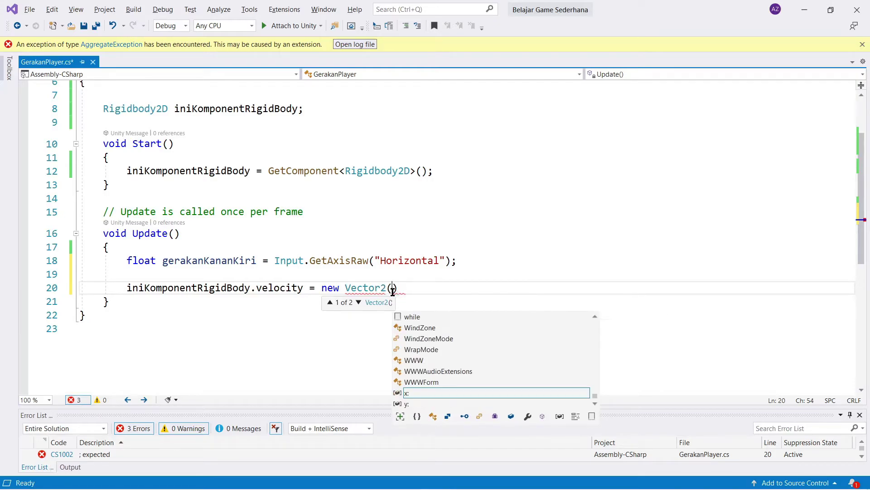
pyautogui.write('Inpu')
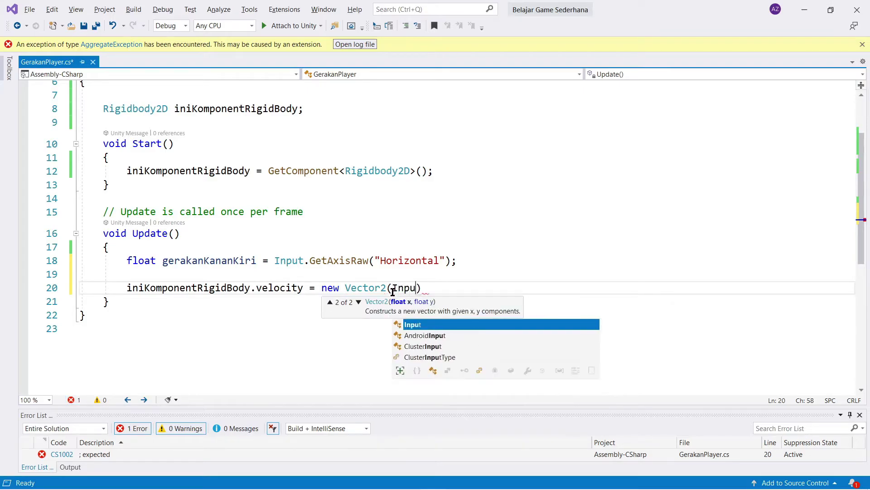
pyautogui.write('t')
pyautogui.press('BackSpace')
pyautogui.press('BackSpace')
pyautogui.press('BackSpace')
pyautogui.press('BackSpace')
pyautogui.press('BackSpace')
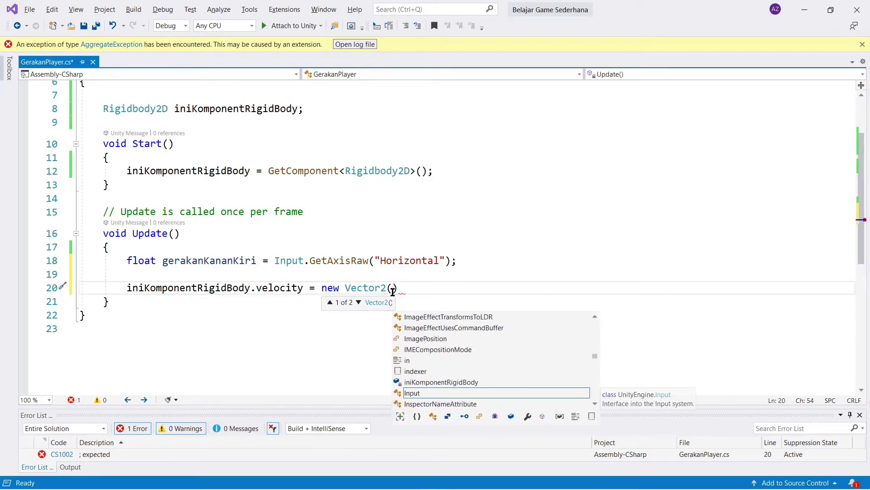
pyautogui.write('ge')
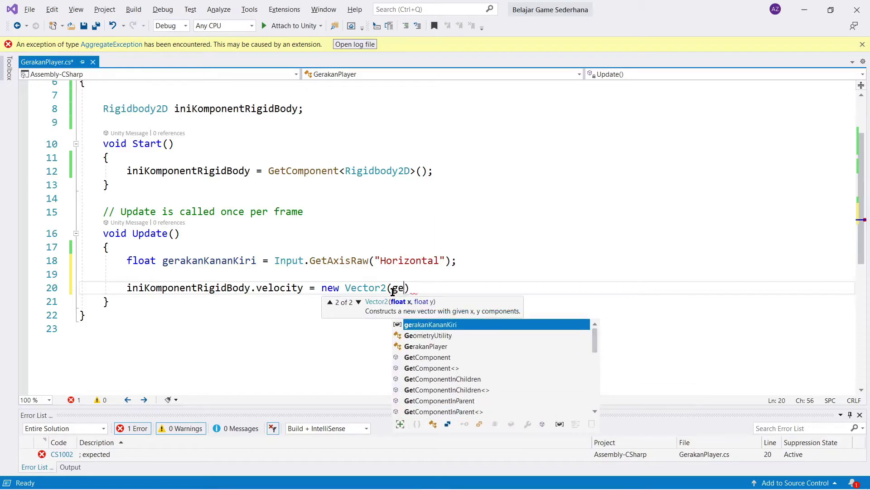
pyautogui.press('Tab')
pyautogui.write(',')
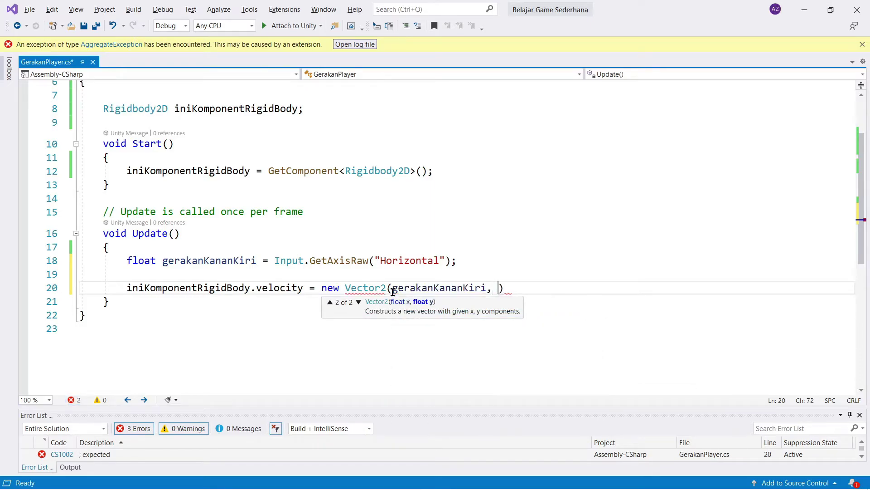
# Step: Highlight the gerakanKananKiri argument, then place the caret before the closing parenthesis
pyautogui.click(417, 375)
pyautogui.moveTo(393, 289); pyautogui.dragTo(486, 288)
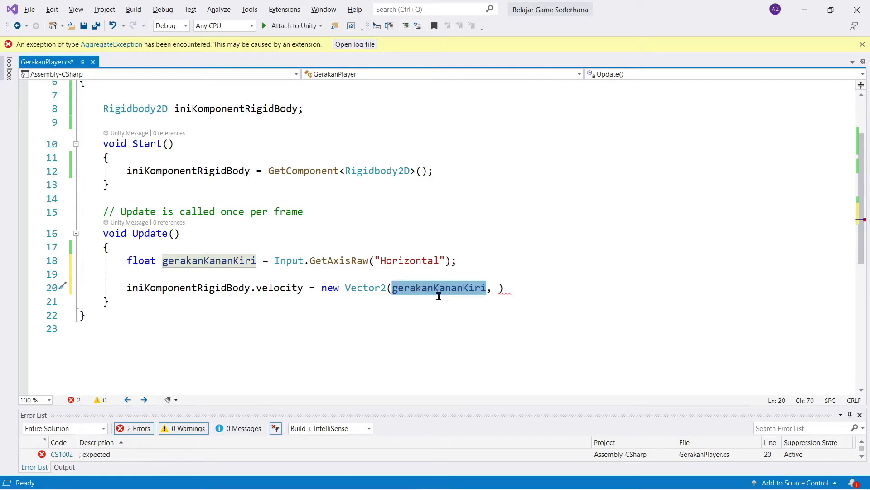
pyautogui.click(498, 288)
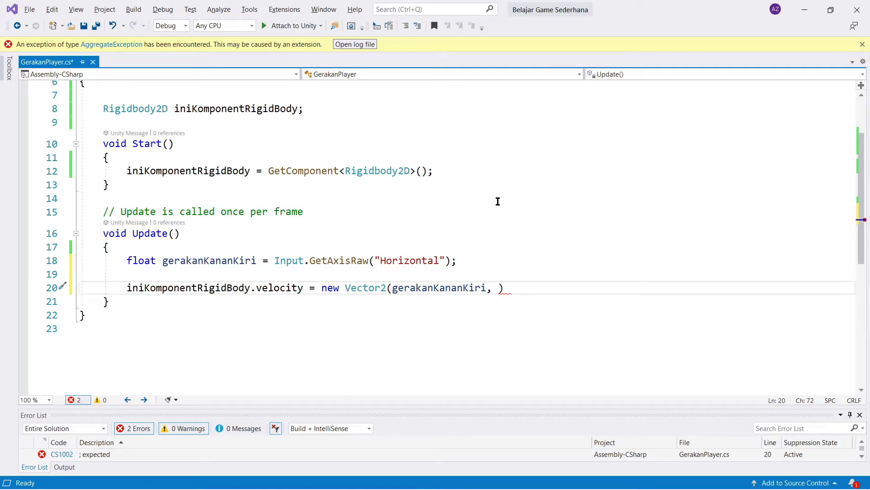
# Step: Complete the second Vector2 argument as iniKomponentRigidBody.velocity.y and end the line with a semicolon
pyautogui.write('ini')
pyautogui.press('Tab')
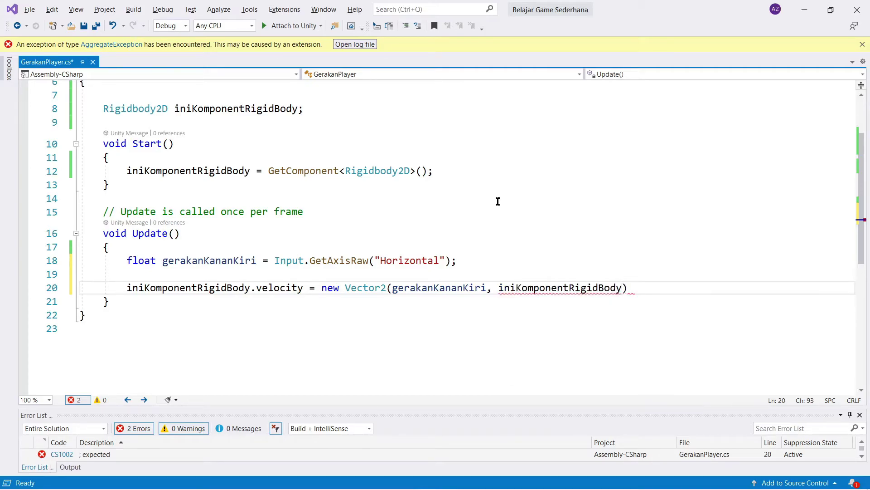
pyautogui.write('.ve')
pyautogui.press('Tab')
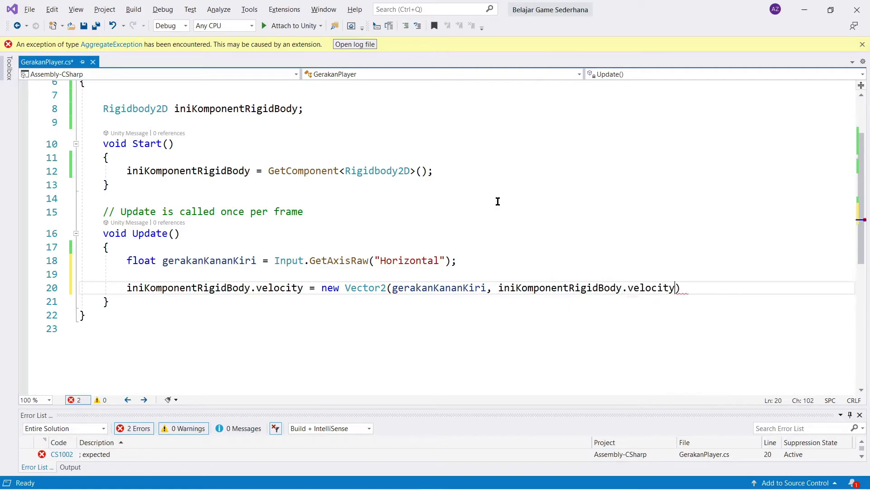
pyautogui.write('.y')
pyautogui.press('Tab')
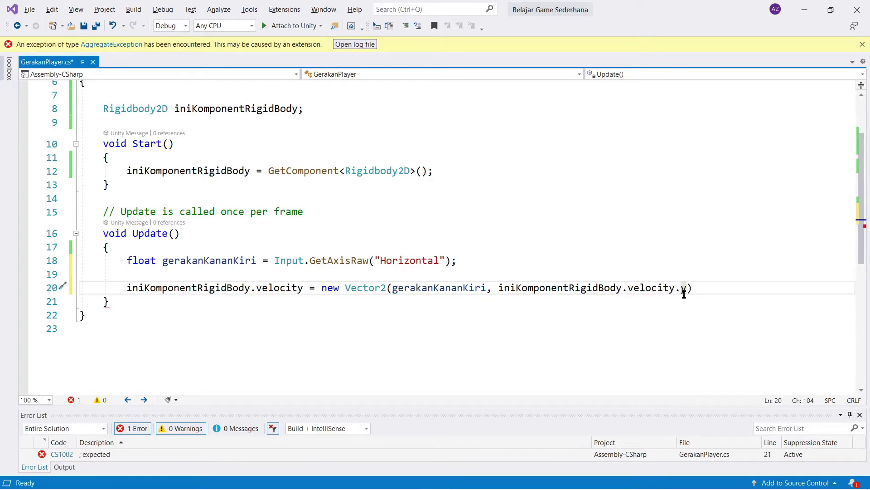
pyautogui.click(700, 287)
pyautogui.write(';')
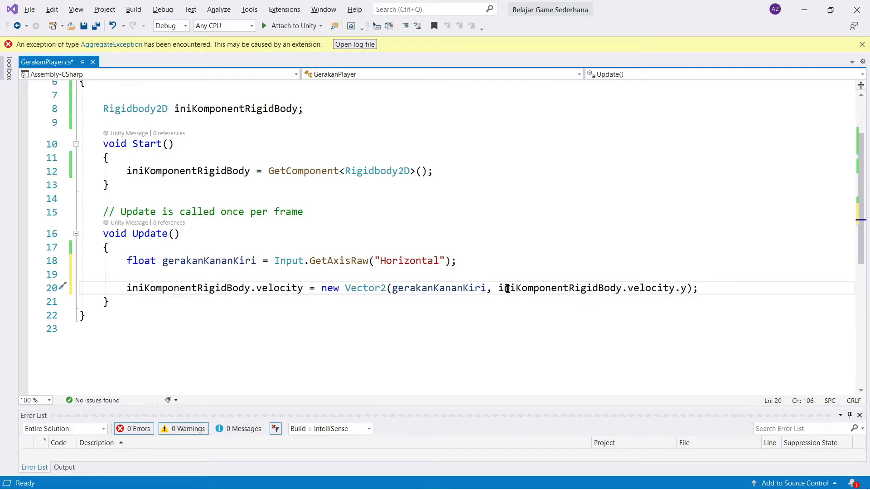
# Step: Highlight the second argument to explain it, then save GerakanPlayer.cs and return to Unity
pyautogui.moveTo(500, 289); pyautogui.dragTo(686, 288)
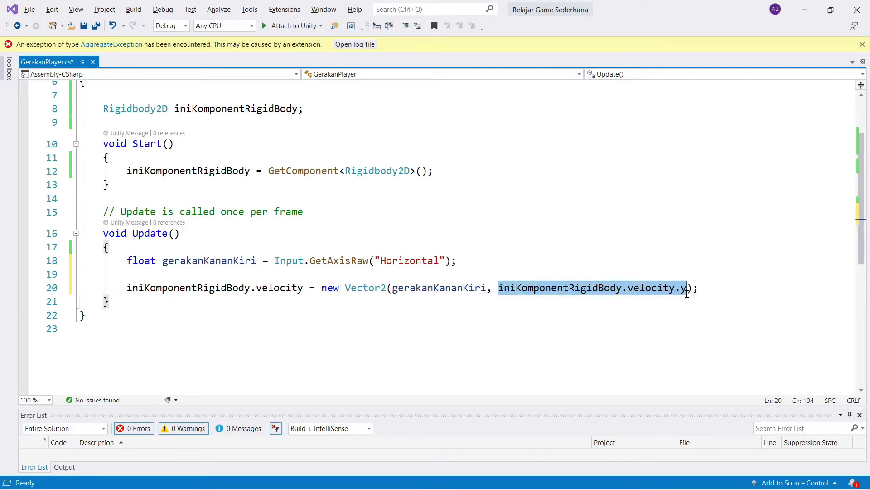
pyautogui.click(508, 305)
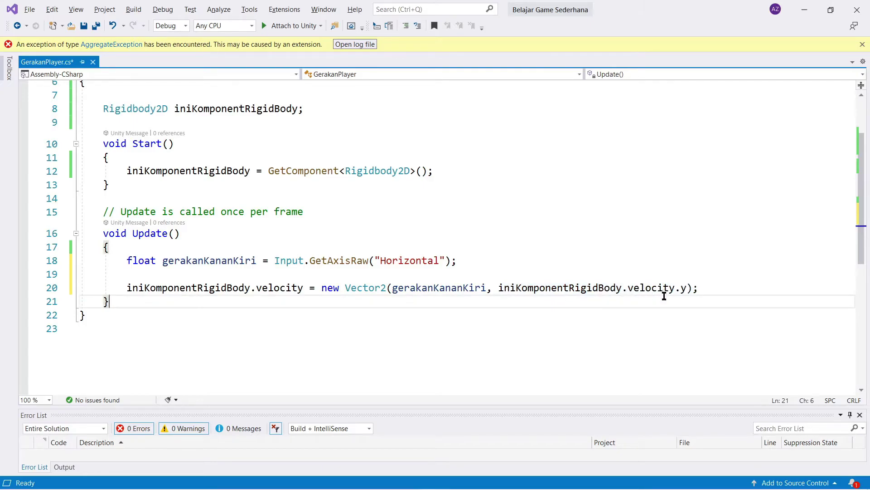
pyautogui.moveTo(690, 289); pyautogui.dragTo(493, 289)
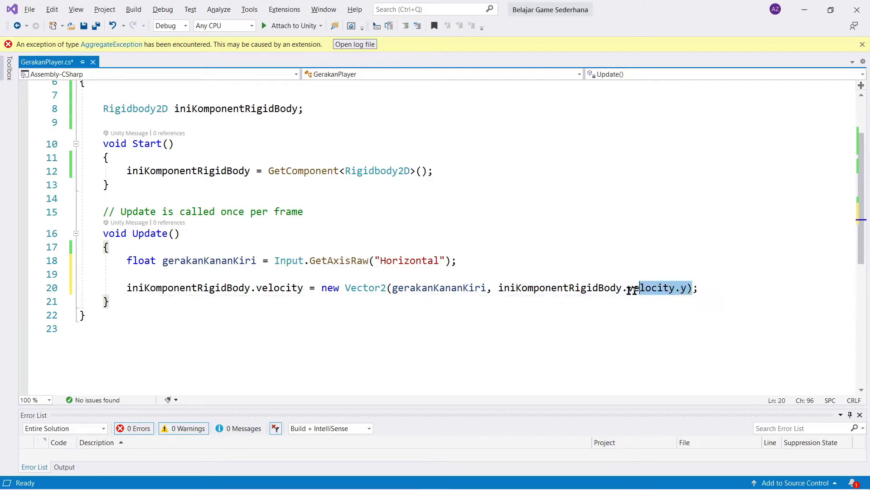
pyautogui.click(511, 302)
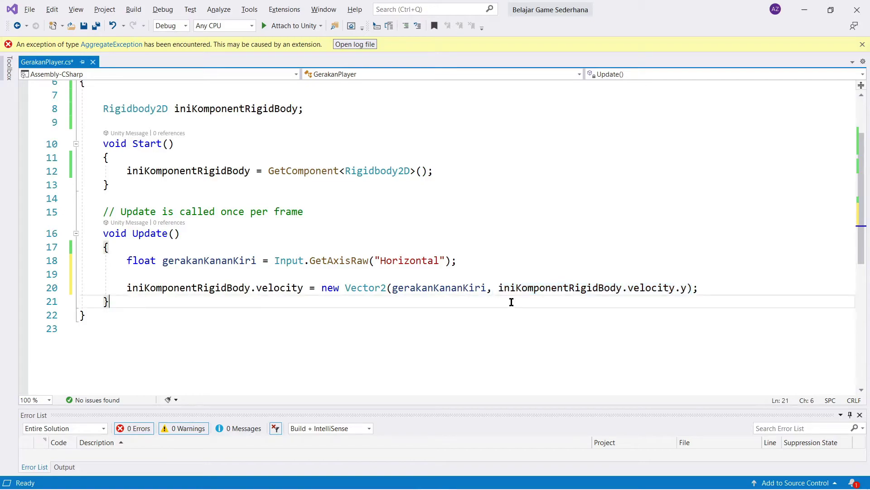
pyautogui.hotkey('ctrl', 's')
pyautogui.hotkey('alt', 'Tab')
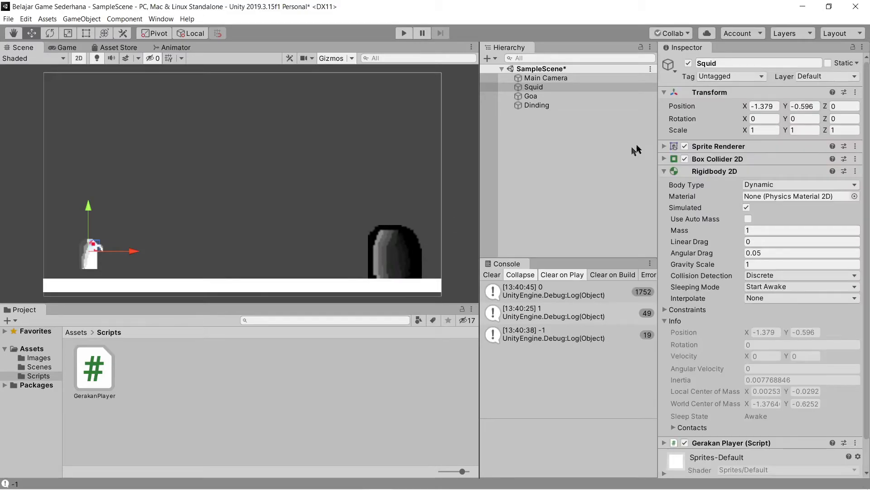
# Step: Start Play mode and walk Squid left and right with the arrow keys
pyautogui.click(404, 33)
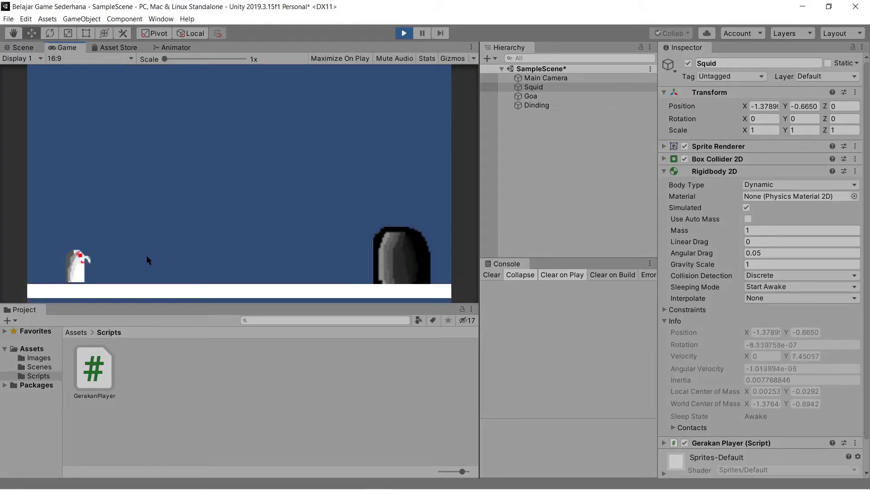
pyautogui.press('Right')
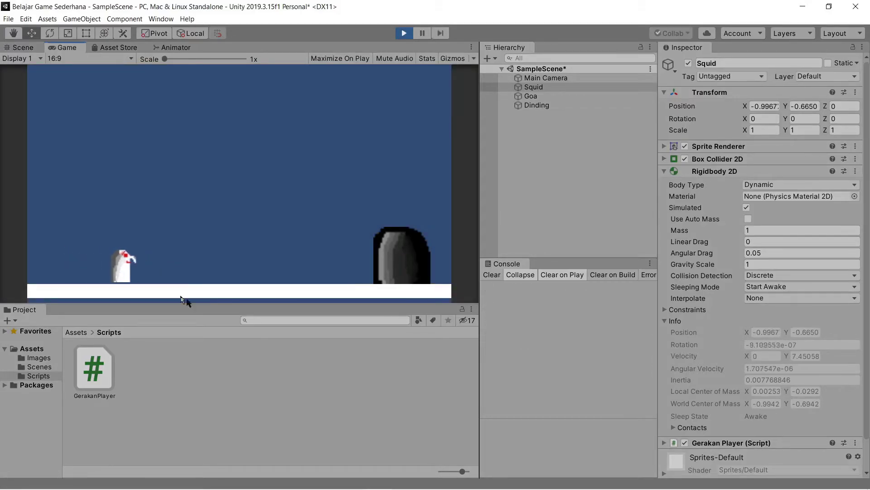
pyautogui.press('Right')
pyautogui.press('Left')
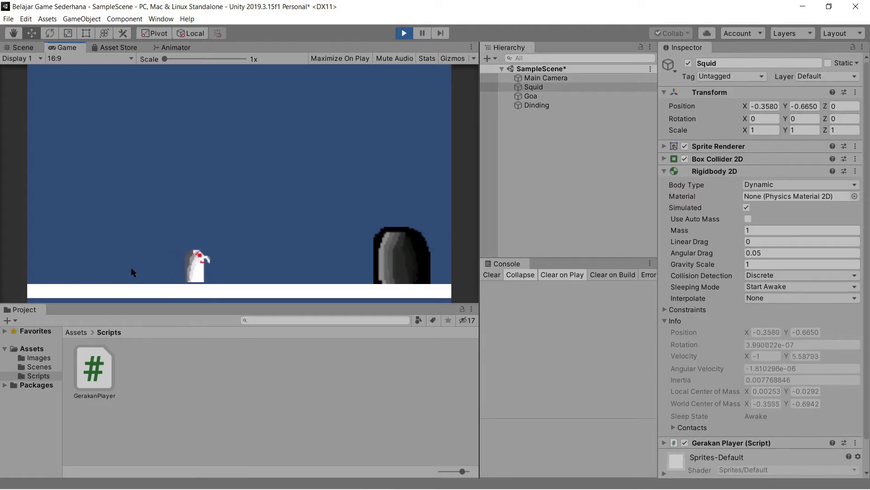
pyautogui.press('Right')
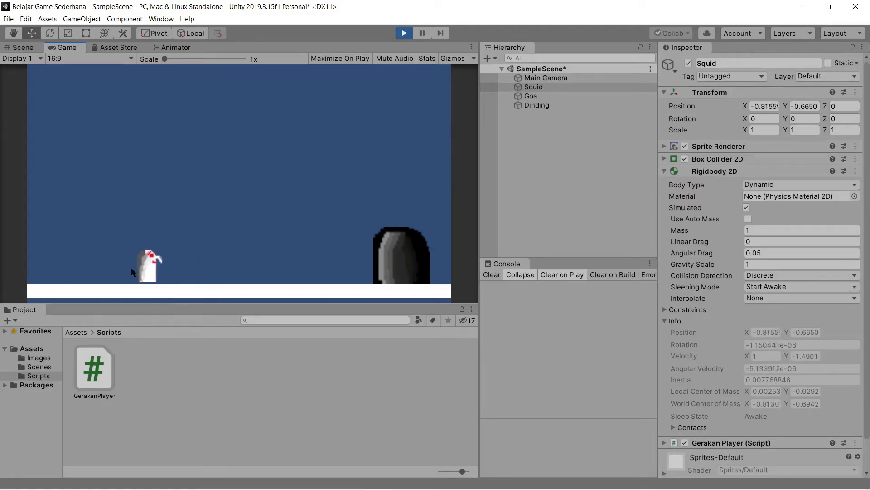
pyautogui.press('Left')
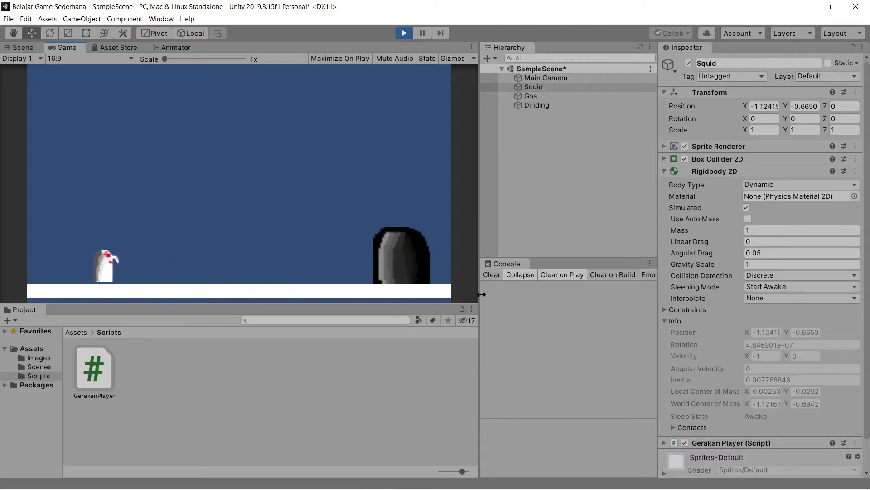
pyautogui.press('Left')
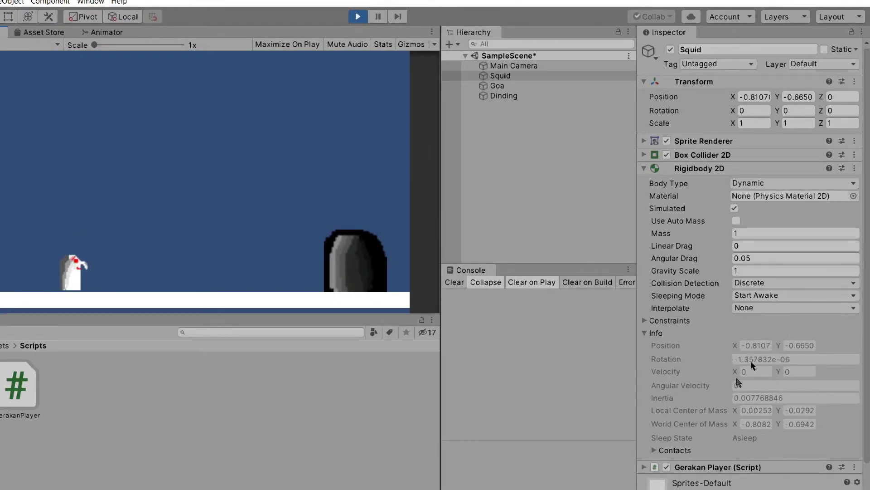
# Step: Walk Squid right into the Goa pillar and back out to the left
pyautogui.press('Right')
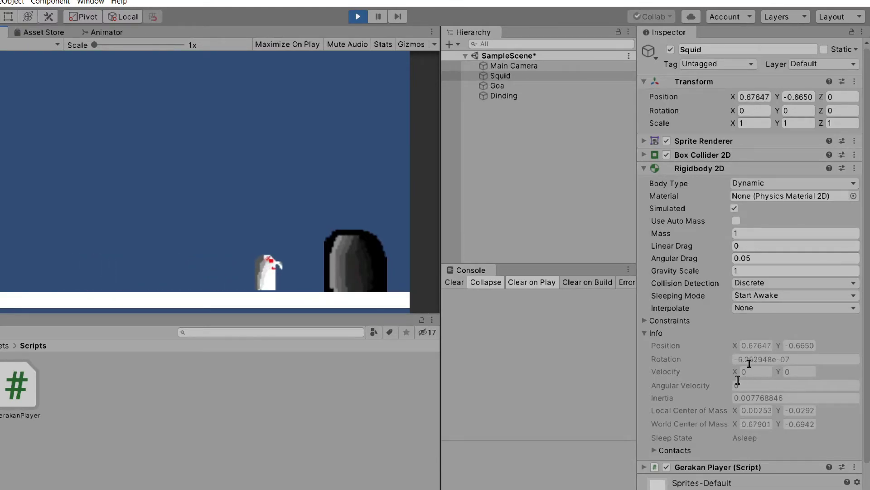
pyautogui.press('Right')
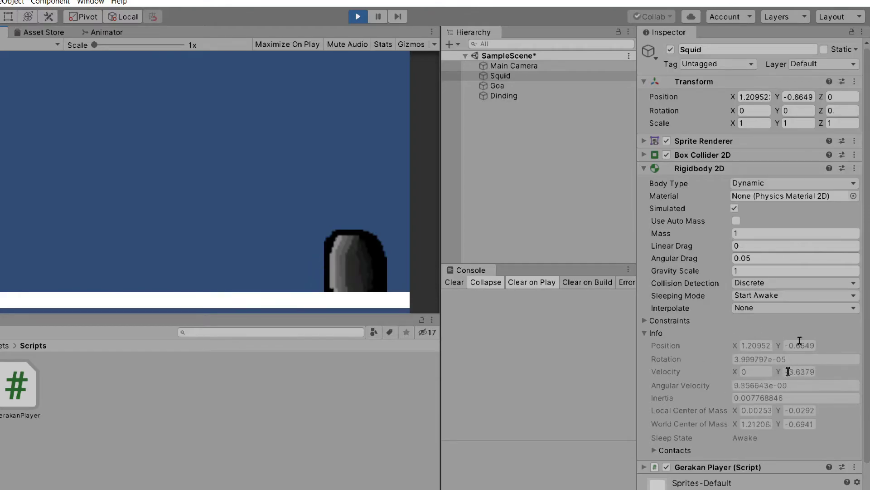
pyautogui.press('Left')
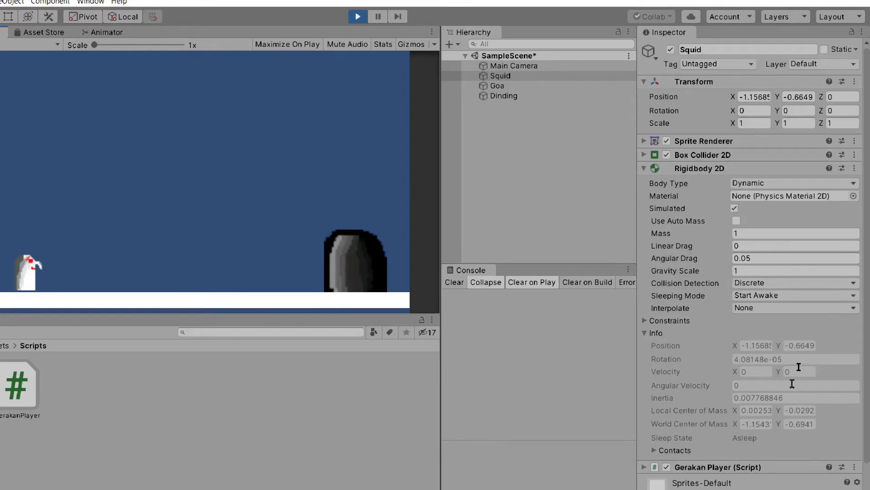
# Step: Move Squid back and forth a few more times, then stop Play mode
pyautogui.press('Right')
pyautogui.press('Left')
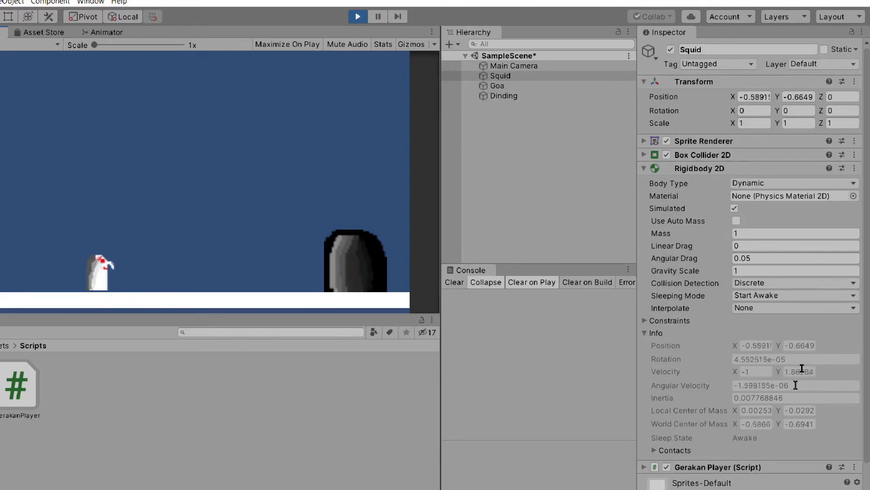
pyautogui.press('Right')
pyautogui.press('Left')
pyautogui.press('Right')
pyautogui.press('Left')
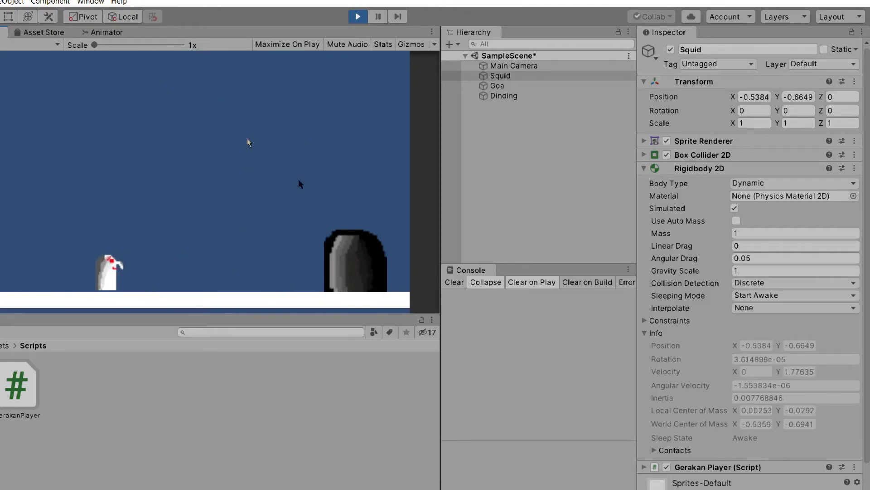
pyautogui.press('Left')
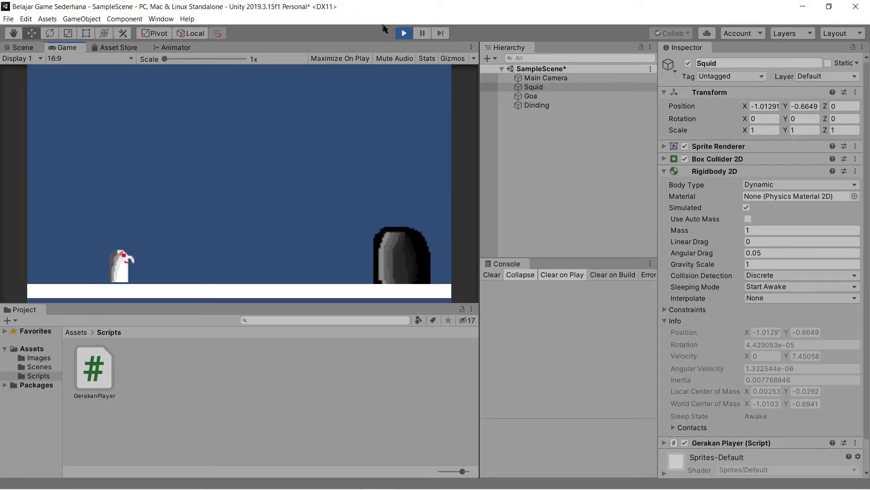
pyautogui.click(404, 34)
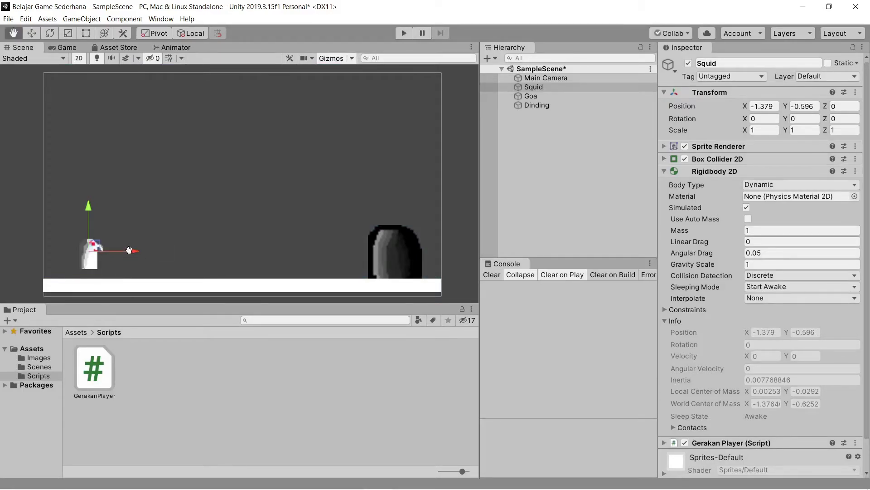
# Step: In Visual Studio, review the gerakanKananKiri argument and put the caret at the end of line 8
pyautogui.hotkey('alt', 'Tab')
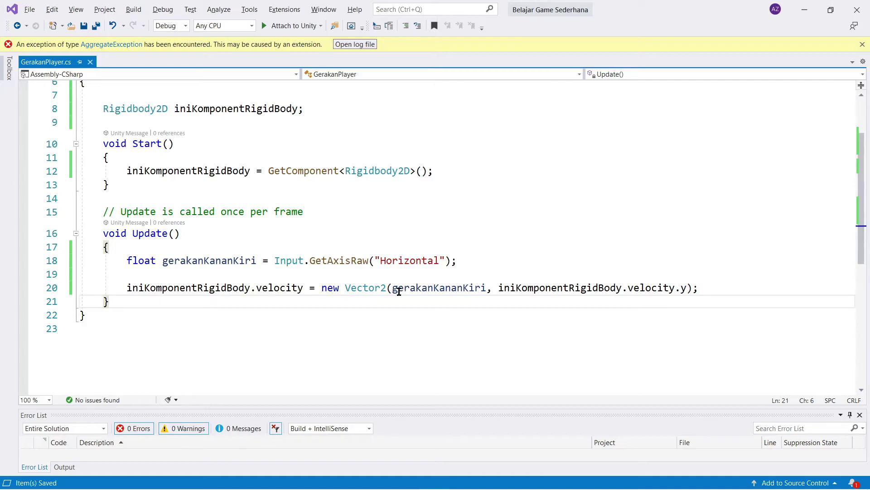
pyautogui.moveTo(393, 290); pyautogui.dragTo(486, 290)
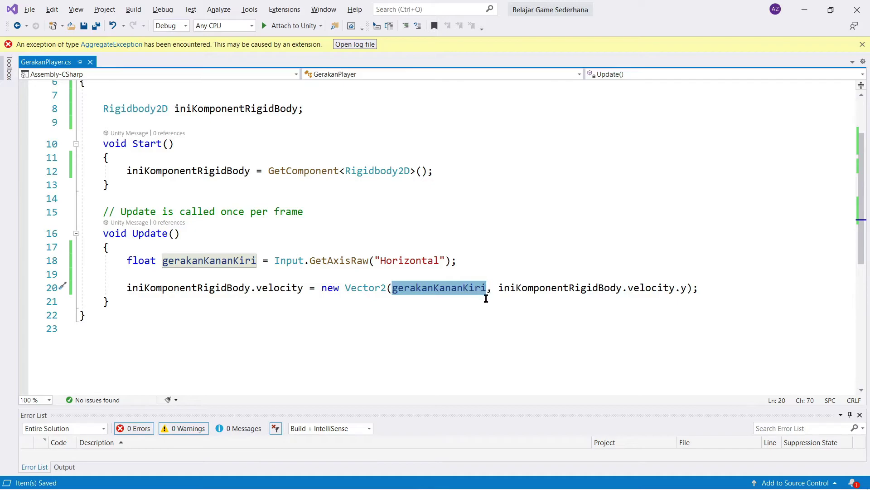
pyautogui.click(489, 289)
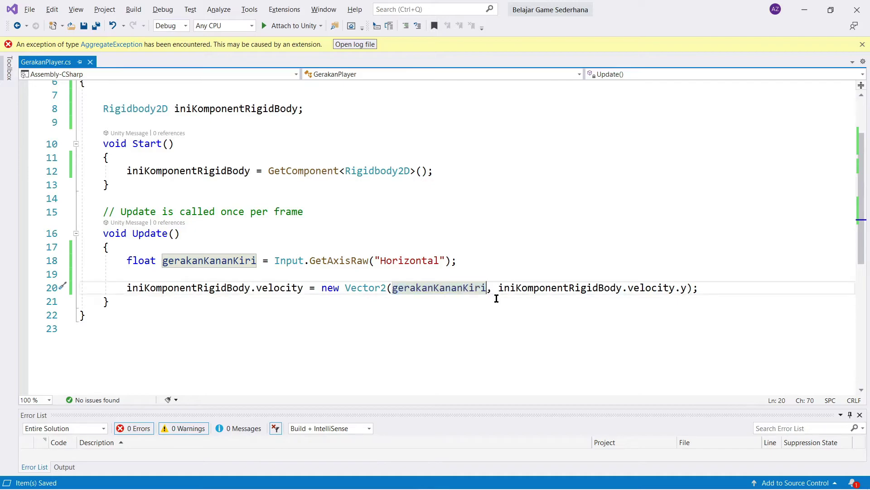
pyautogui.scroll(2, 497, 298)
pyautogui.scroll(-2, 523, 292)
pyautogui.scroll(2, 523, 292)
pyautogui.click(318, 186)
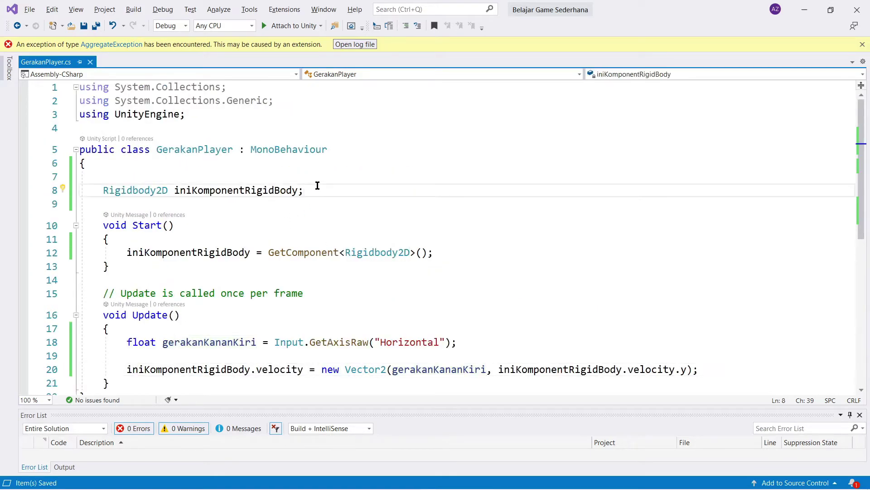
# Step: Declare float tambahKecepatan with an initial value on a new line below line 8
pyautogui.press('Return')
pyautogui.write('flo')
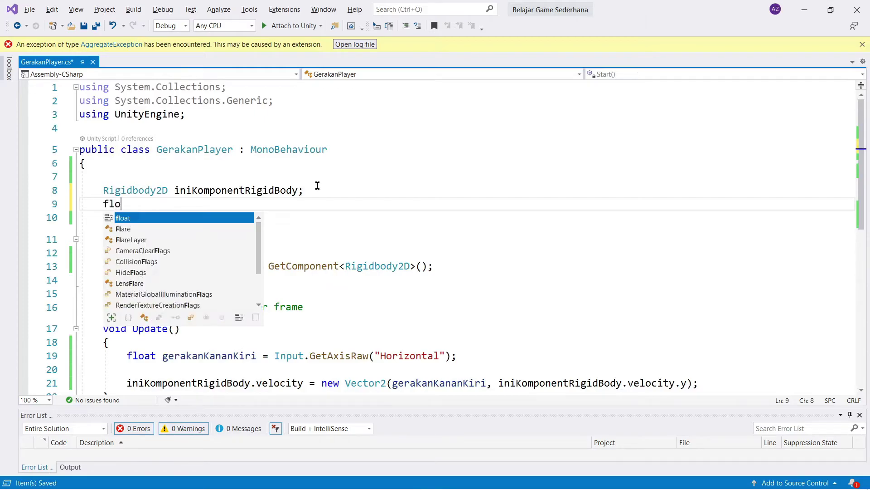
pyautogui.write('at ')
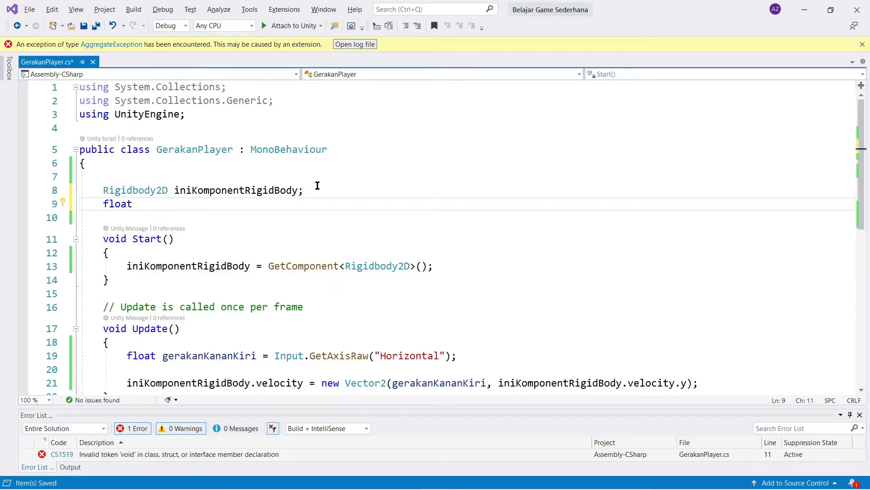
pyautogui.write('tambahKece')
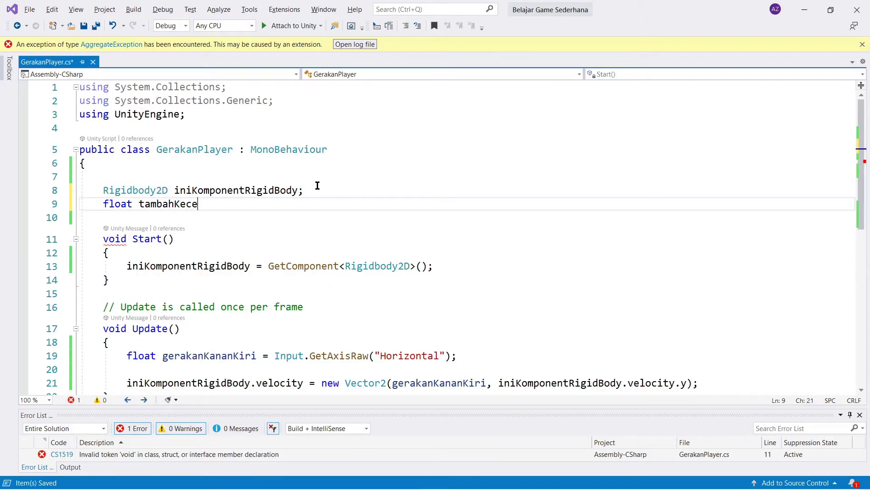
pyautogui.write('patan')
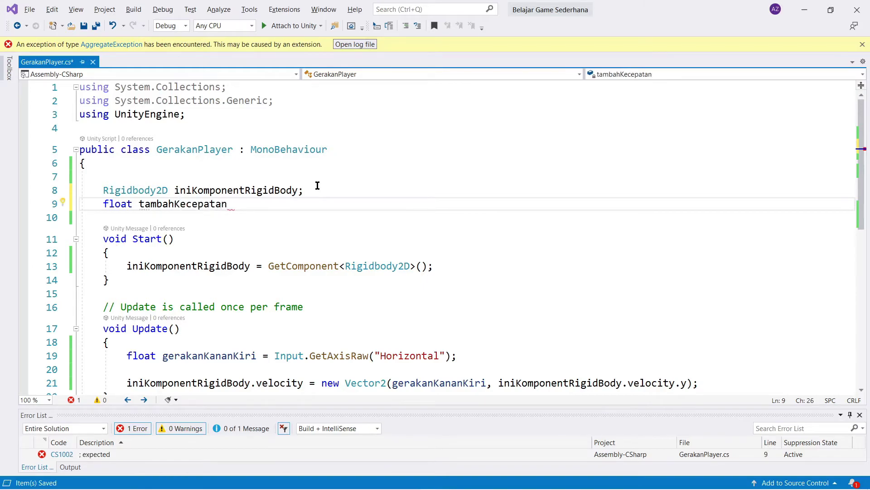
pyautogui.write(' =;')
pyautogui.press('Left')
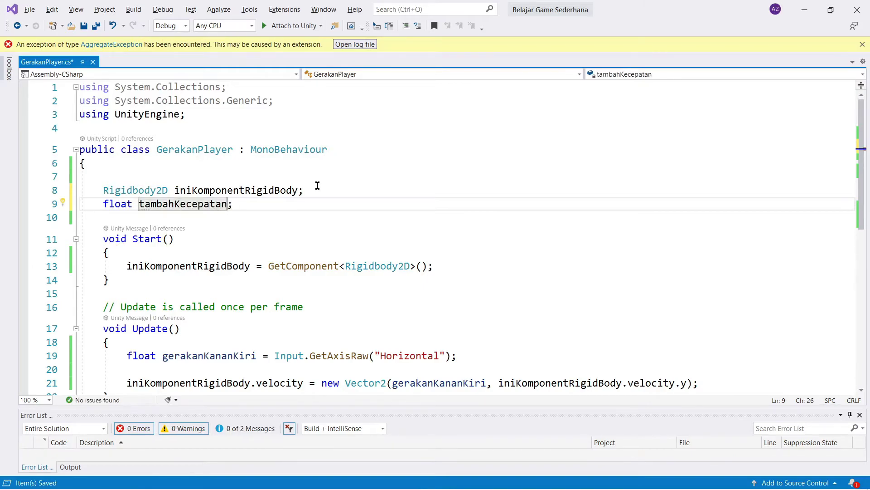
pyautogui.write('= ')
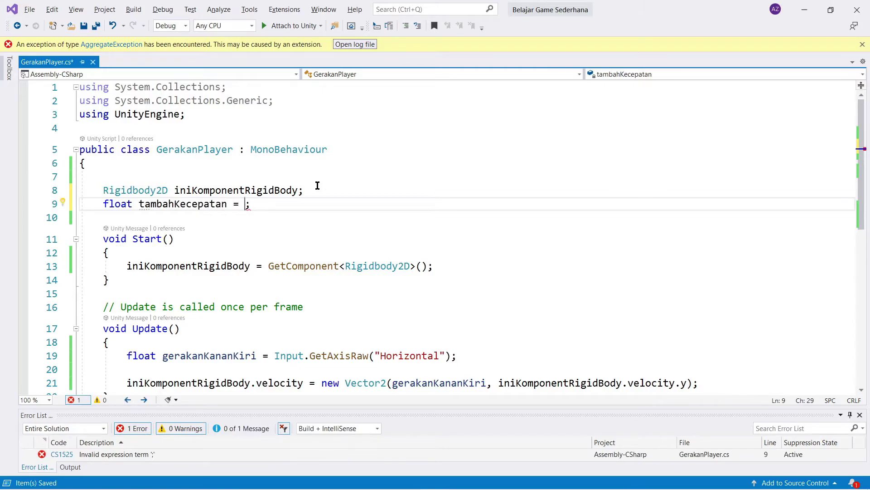
pyautogui.write('10')
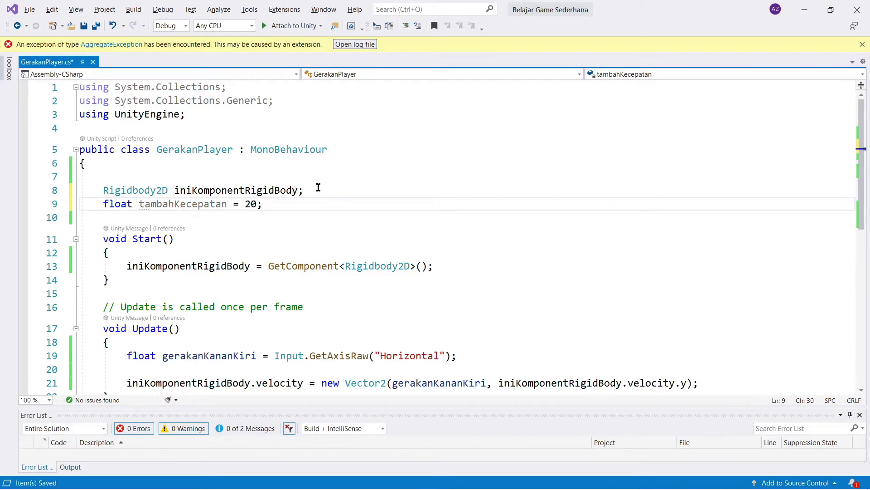
# Step: Multiply gerakanKananKiri by tambahKecepatan in the Vector2 velocity and save the script
pyautogui.scroll(-2, 442, 287)
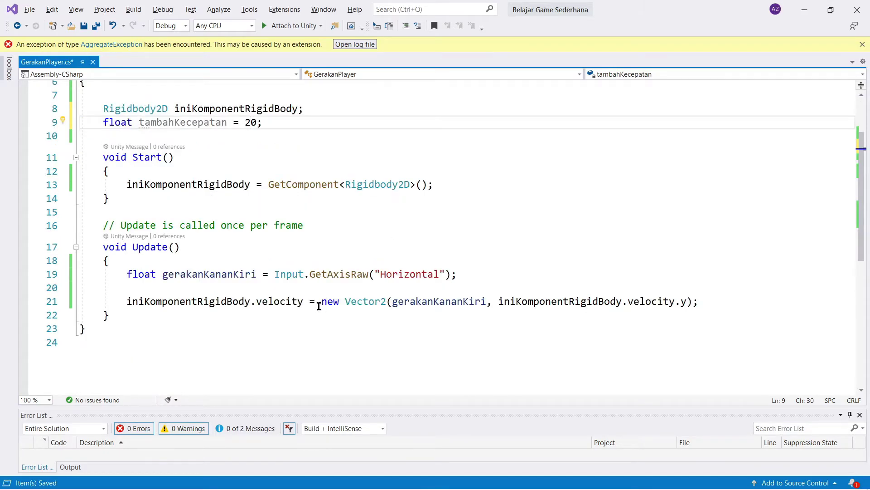
pyautogui.moveTo(318, 306); pyautogui.dragTo(486, 303)
pyautogui.click(403, 307)
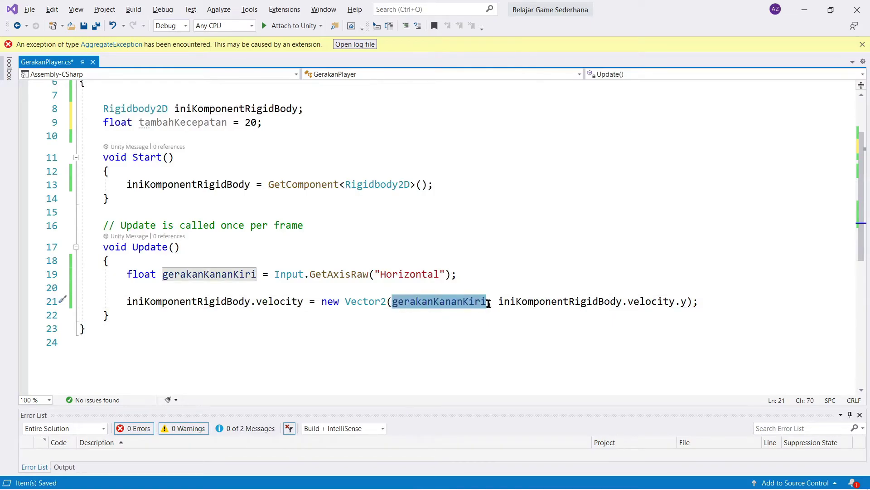
pyautogui.press('Right')
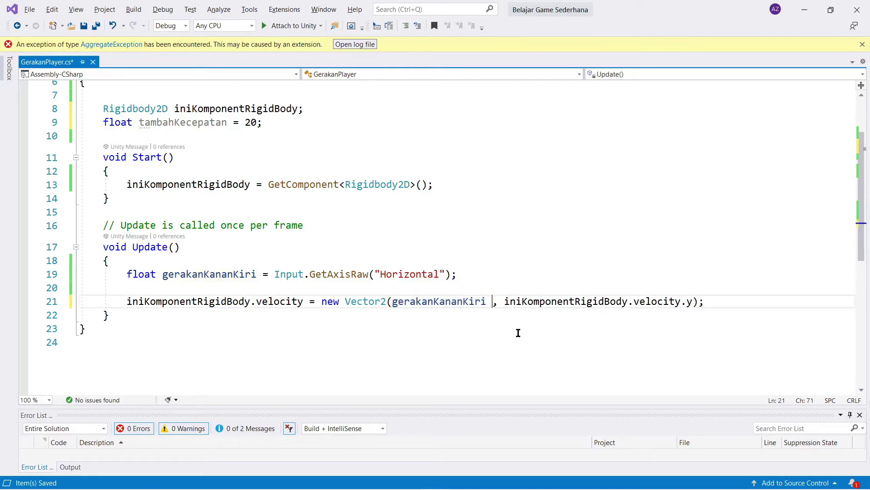
pyautogui.write('* ')
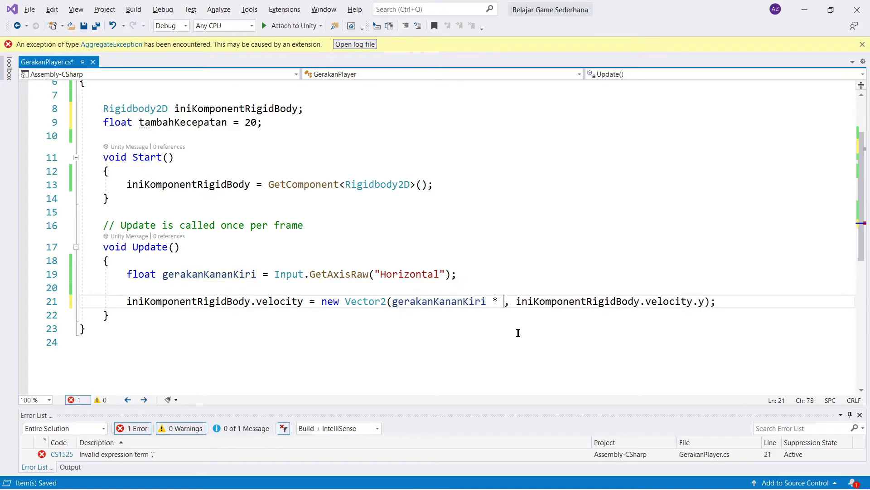
pyautogui.write('tamb')
pyautogui.press('Tab')
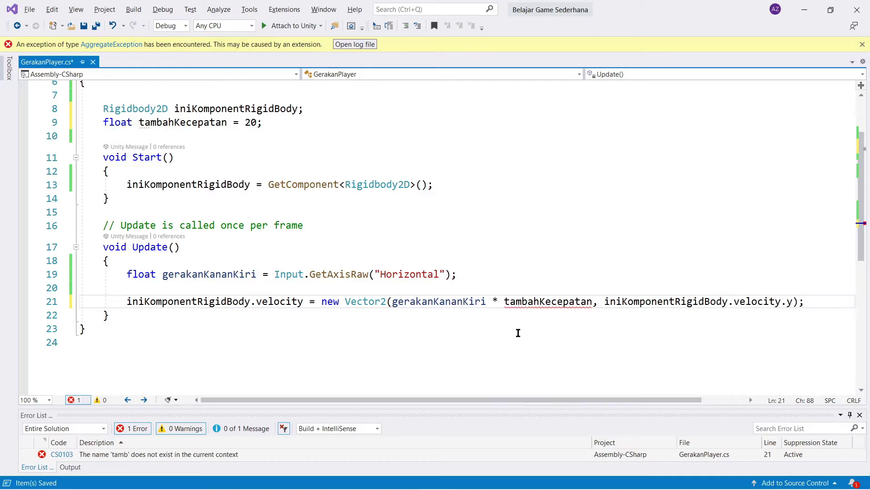
pyautogui.hotkey('ctrl', 's')
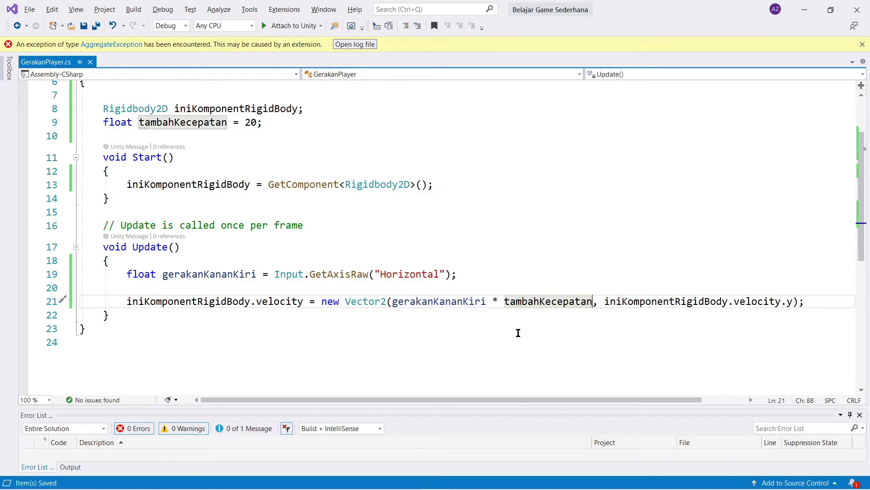
pyautogui.press('alt')
pyautogui.moveTo(262, 124); pyautogui.dragTo(243, 123)
# Step: In Unity, play-test the faster Squid by moving it to the rock and back, then return to Visual Studio
pyautogui.hotkey('alt', 'Tab')
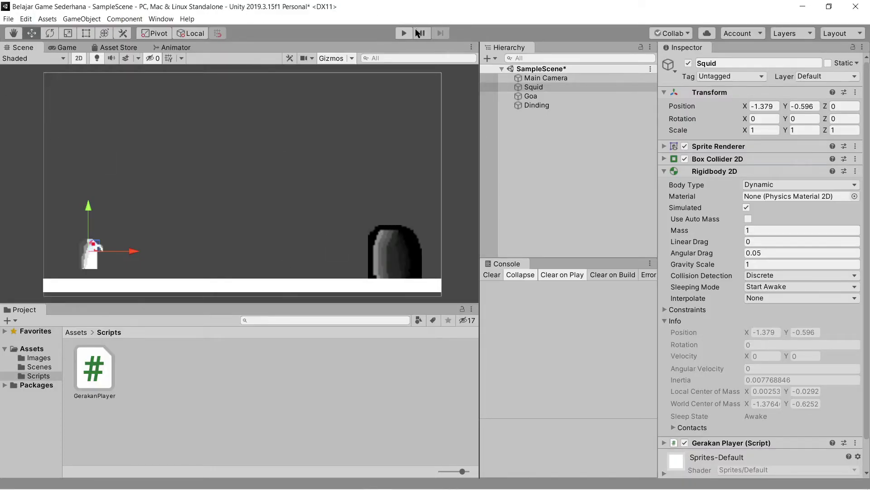
pyautogui.click(404, 34)
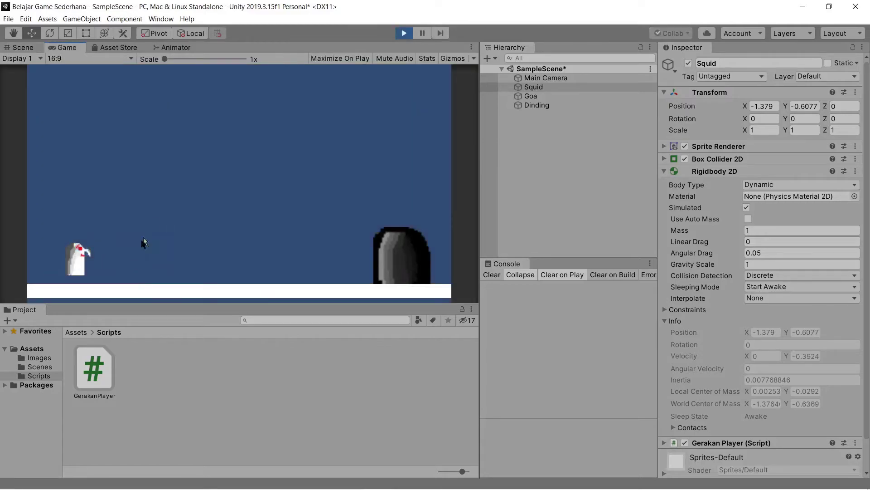
pyautogui.press('Right')
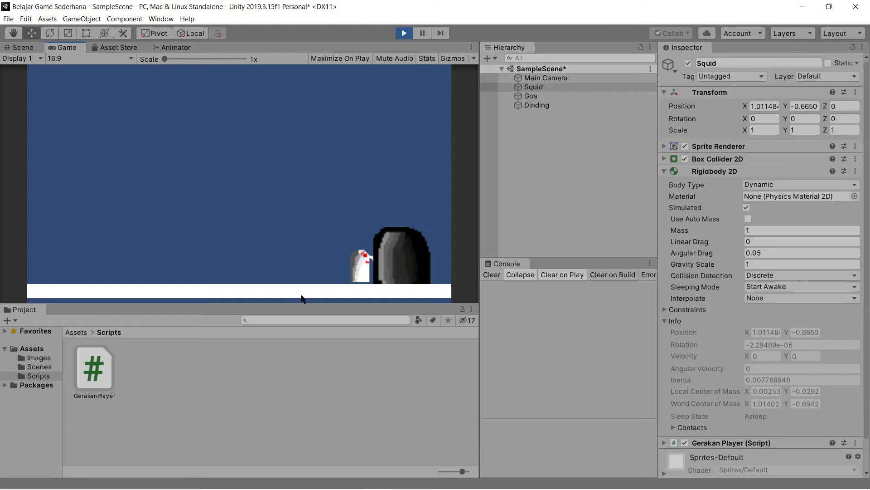
pyautogui.press('Left')
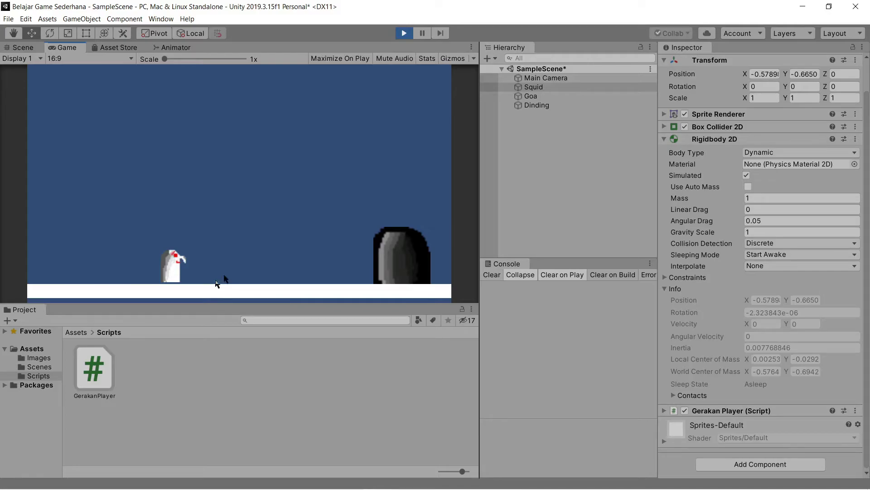
pyautogui.click(404, 33)
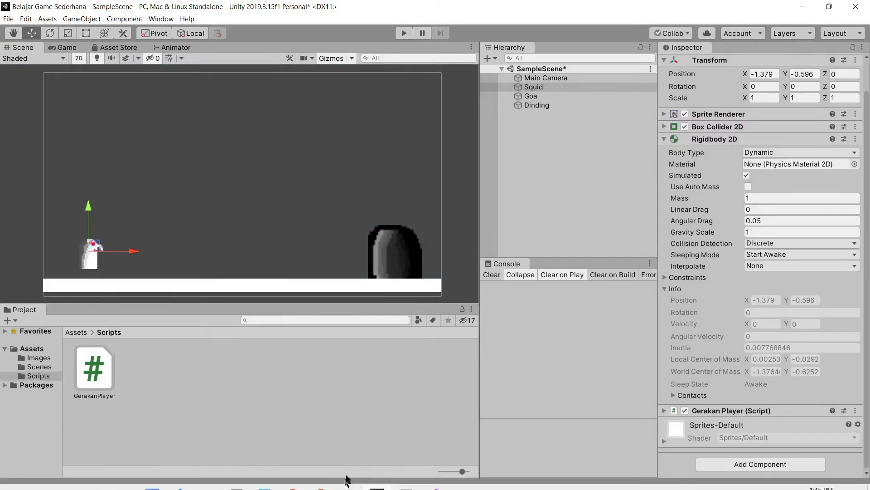
pyautogui.click(433, 478)
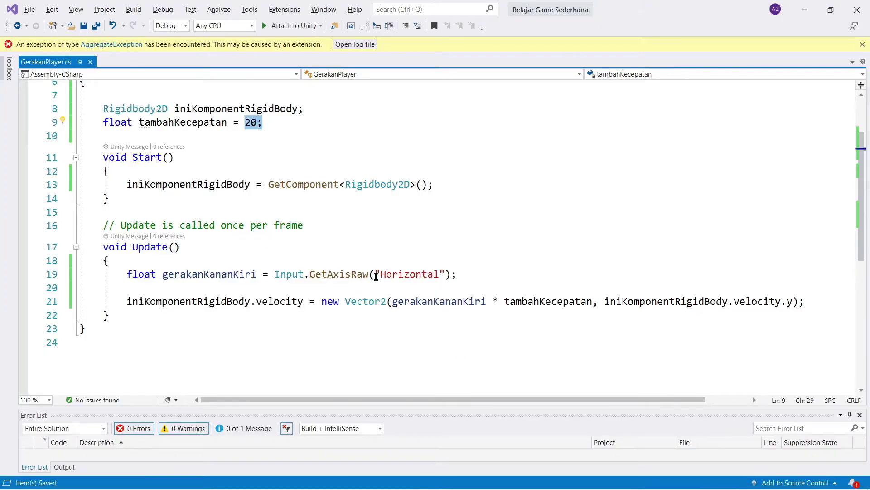
# Step: Change line 9 to public float tambahKecepatan; by removing = 20 and adding public
pyautogui.scroll(2, 375, 287)
pyautogui.click(251, 204)
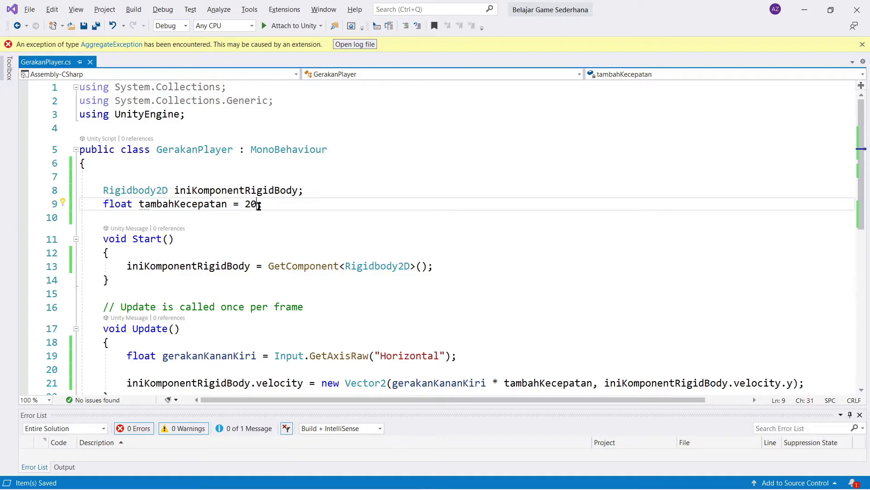
pyautogui.press('BackSpace')
pyautogui.press('BackSpace')
pyautogui.press('BackSpace')
pyautogui.press('BackSpace')
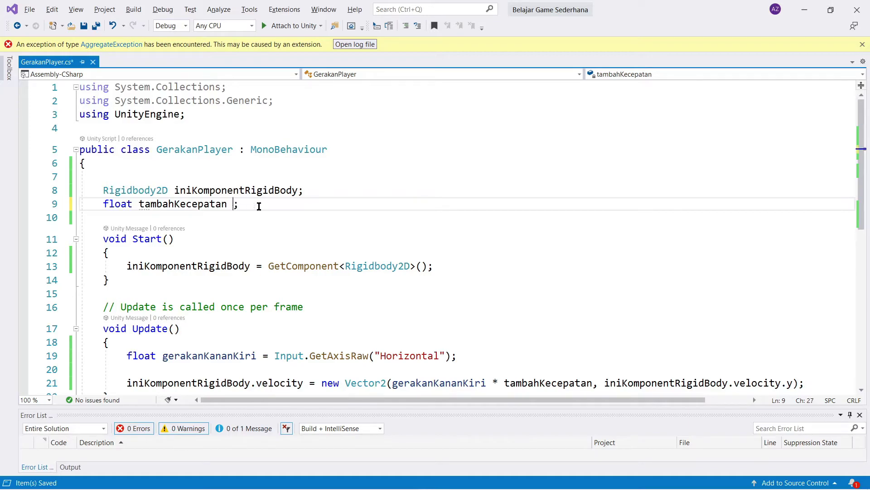
pyautogui.press('BackSpace')
pyautogui.click(105, 205)
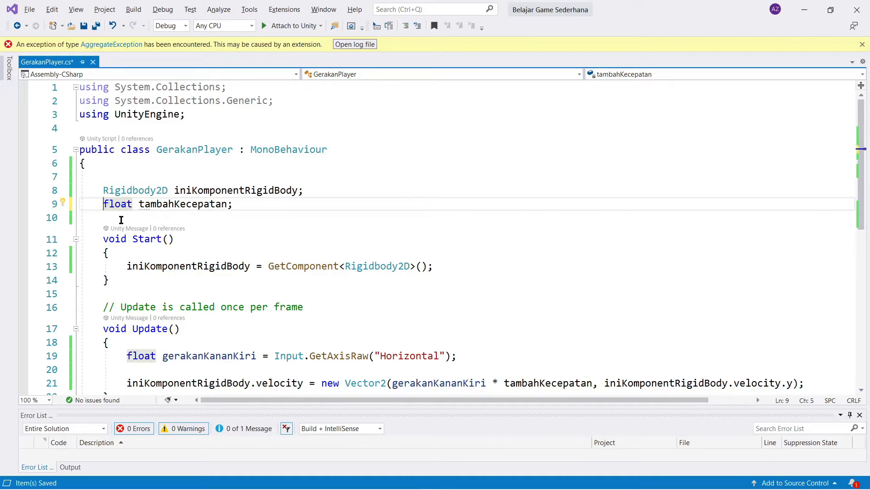
pyautogui.write('pu ')
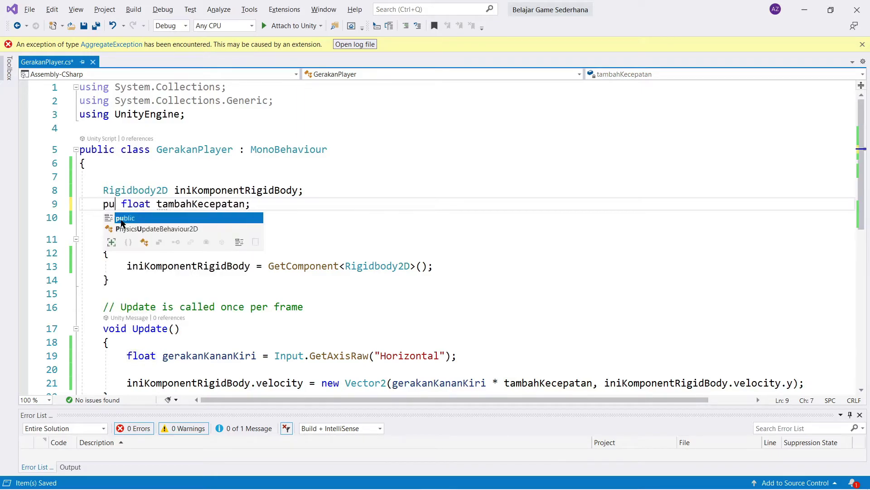
pyautogui.write('blic')
pyautogui.press('Right')
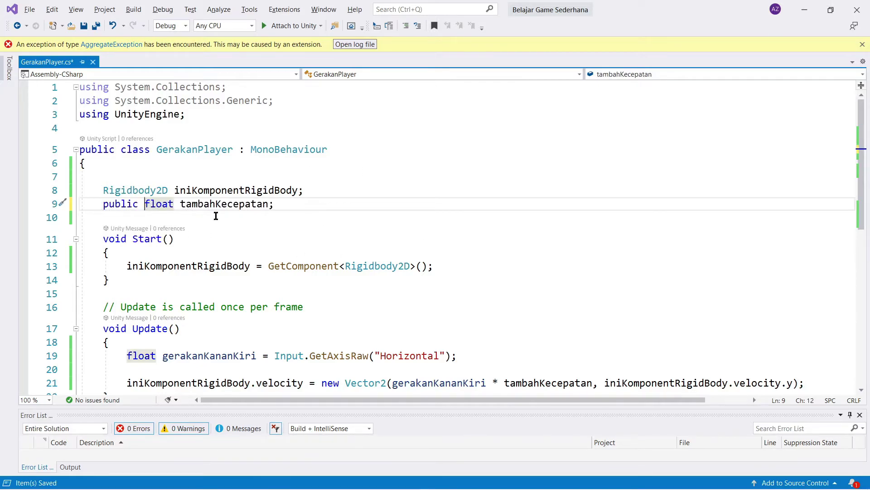
pyautogui.hotkey('alt', 'Tab')
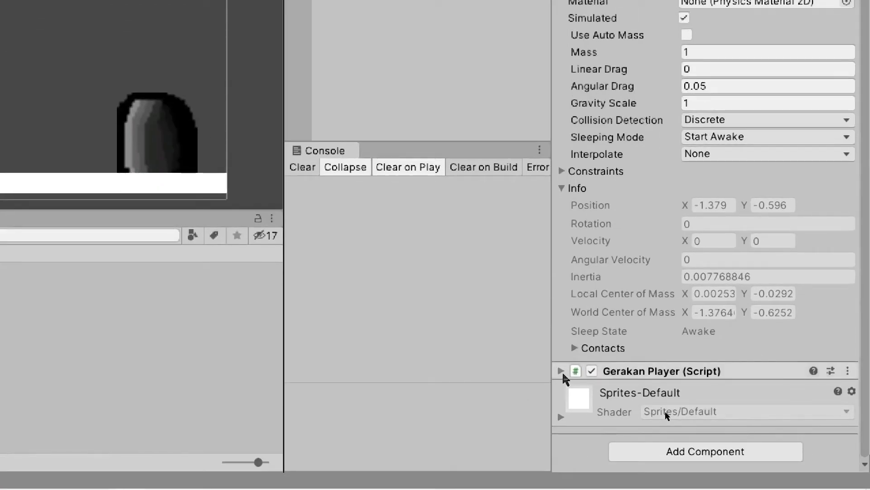
# Step: Expand Squid's Gerakan Player component and enter 10 in its Tambah Kecepatan field
pyautogui.click(562, 370)
pyautogui.click(561, 370)
pyautogui.click(561, 371)
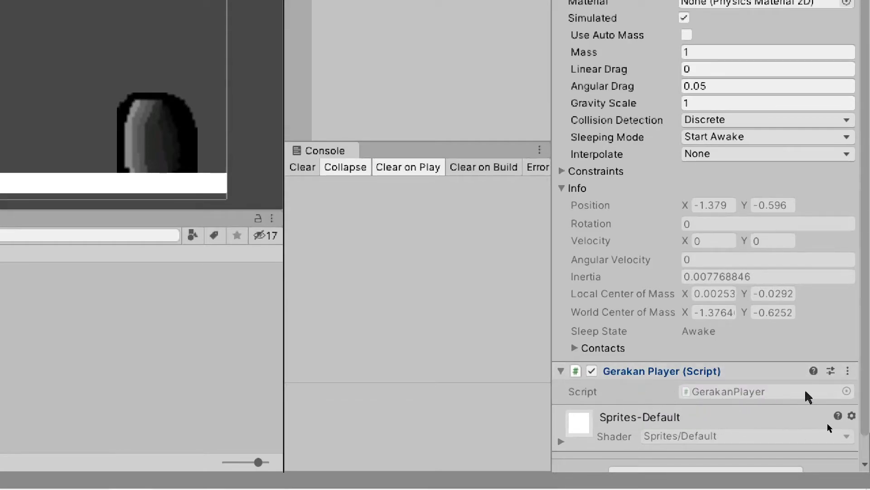
pyautogui.doubleClick(725, 391)
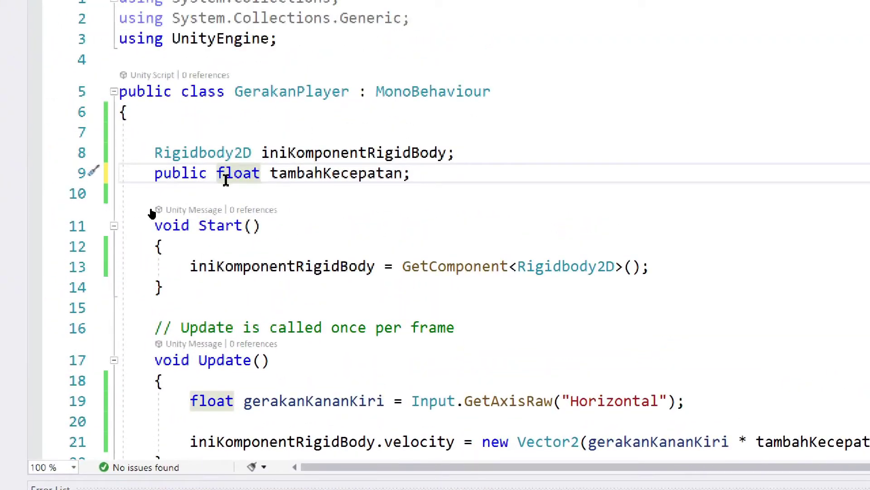
pyautogui.click(246, 195)
pyautogui.hotkey('alt', 'Tab')
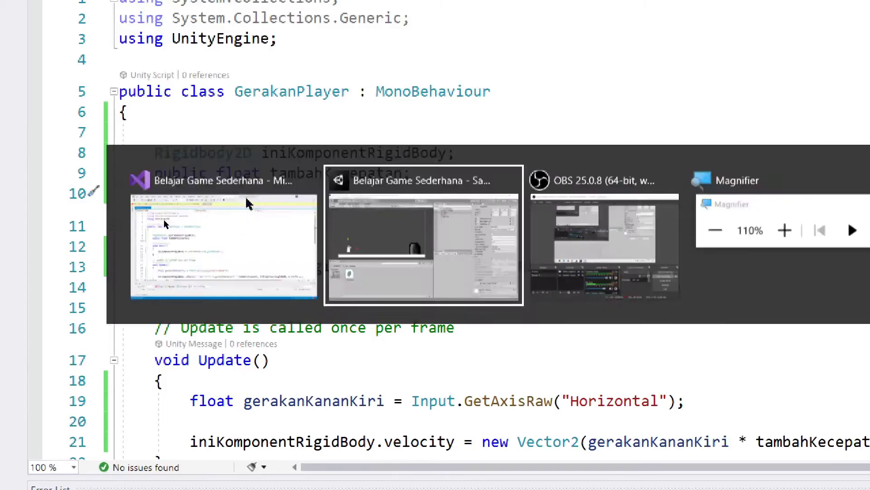
pyautogui.scroll(-1, 675, 386)
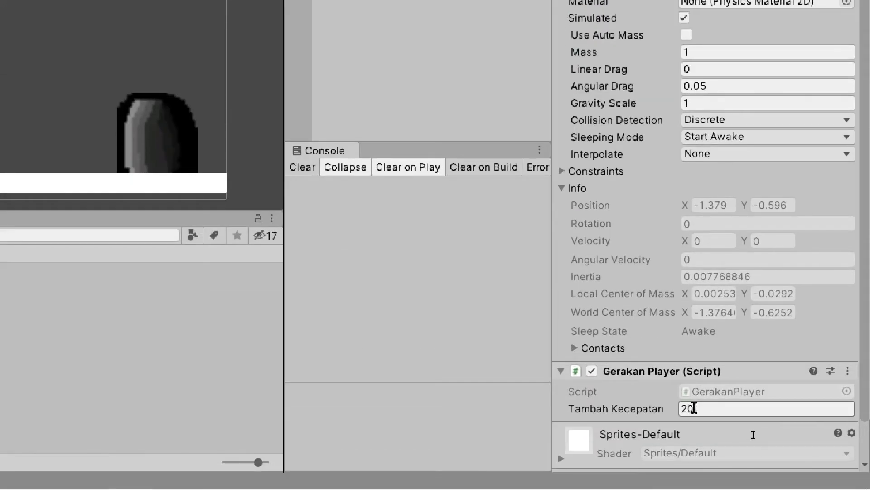
pyautogui.click(693, 408)
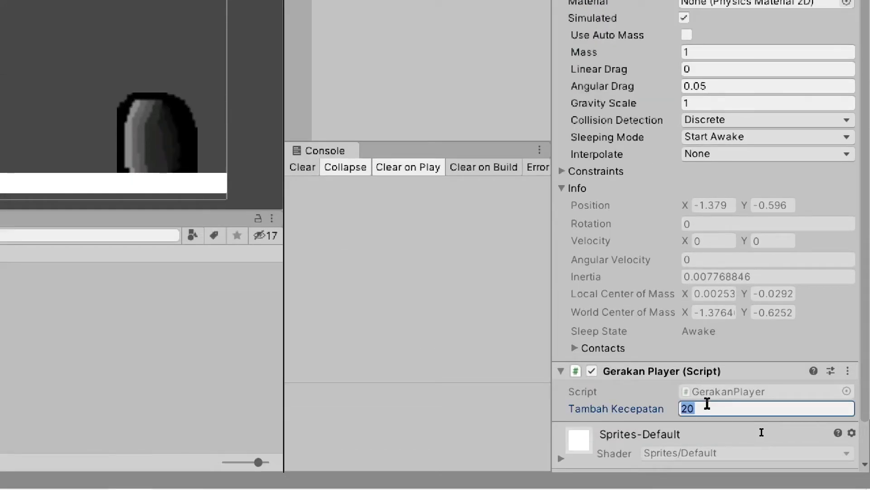
pyautogui.write('1')
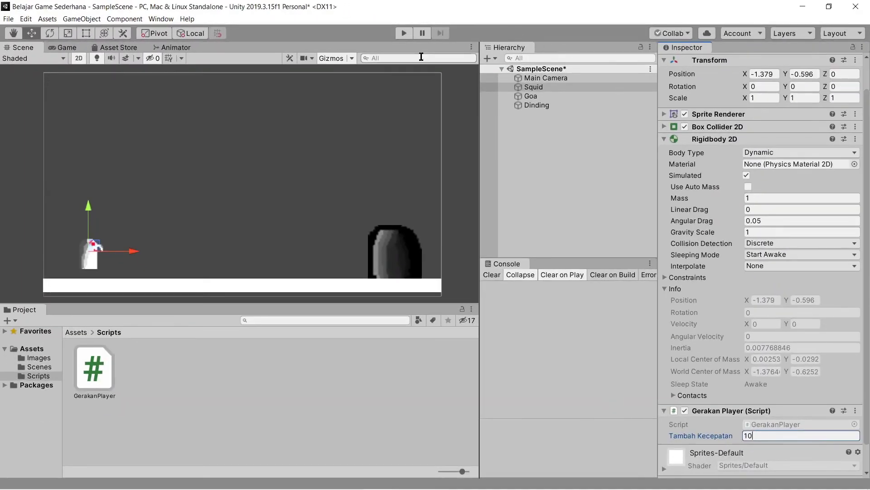
# Step: Play-test Squid's movement at speed 10, moving it left and right, then stop
pyautogui.click(403, 35)
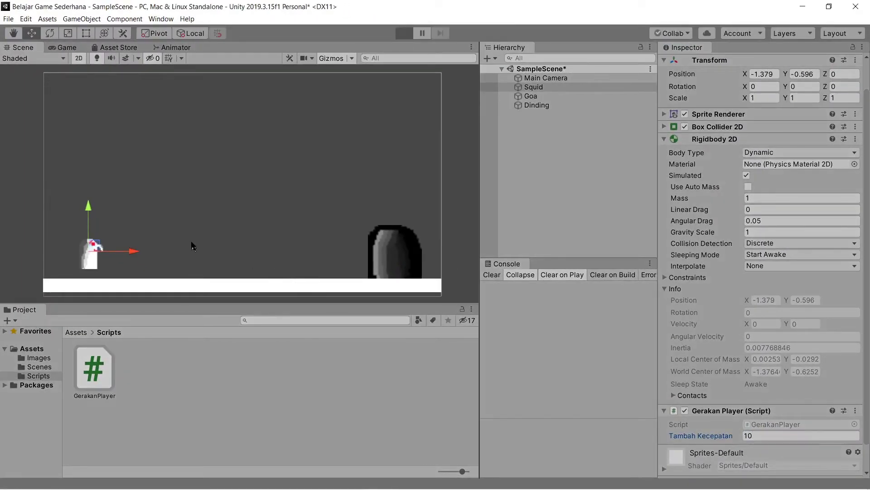
pyautogui.press('Right')
pyautogui.press('Left')
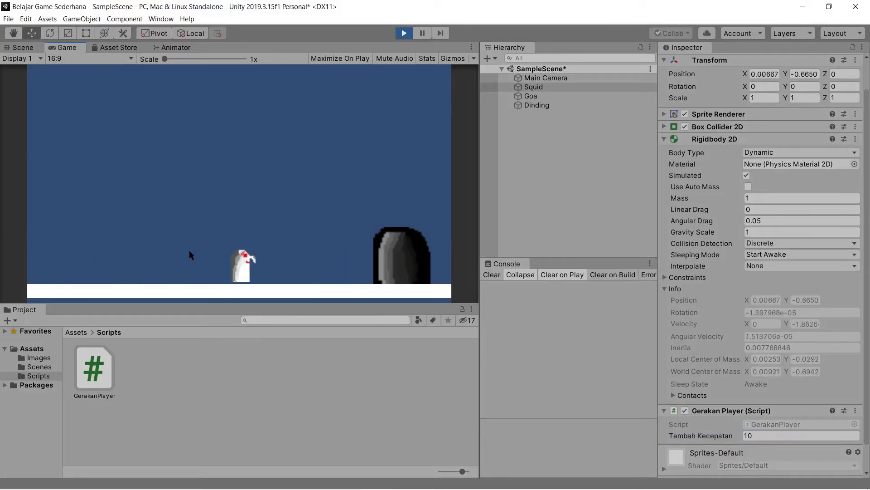
pyautogui.press('Left')
pyautogui.press('Right')
pyautogui.press('Left')
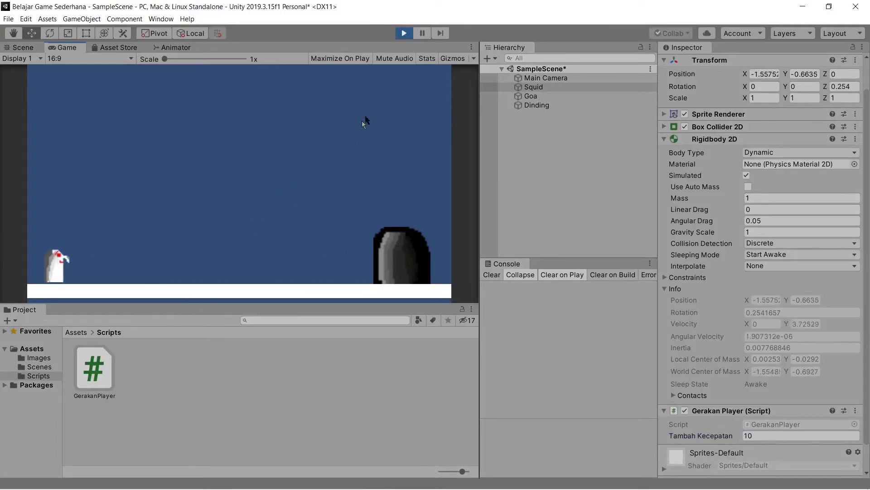
pyautogui.click(404, 33)
# Step: Set Tambah Kecepatan to 5 and run the game, moving Squid back and forth
pyautogui.click(761, 436)
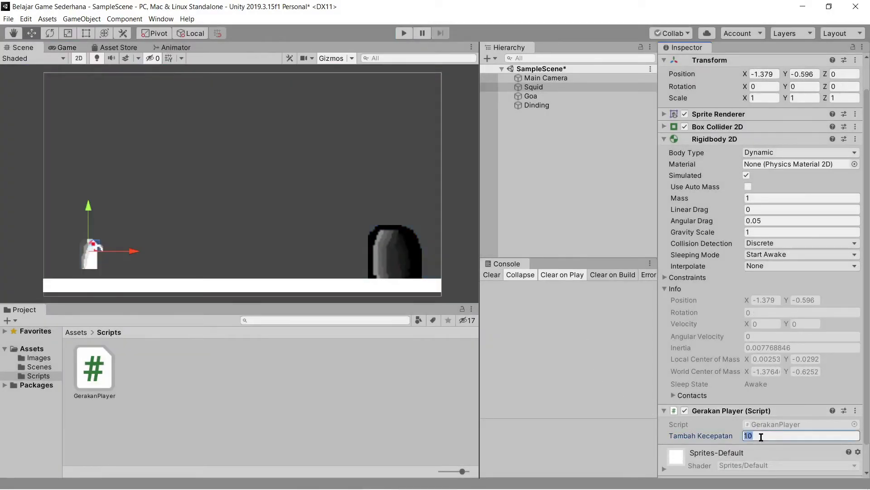
pyautogui.write('5')
pyautogui.click(402, 36)
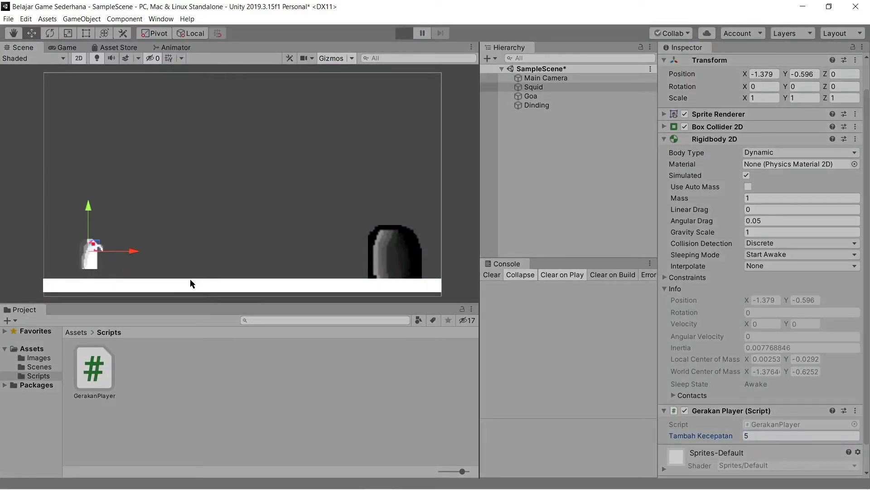
pyautogui.press('Right')
pyautogui.press('Left')
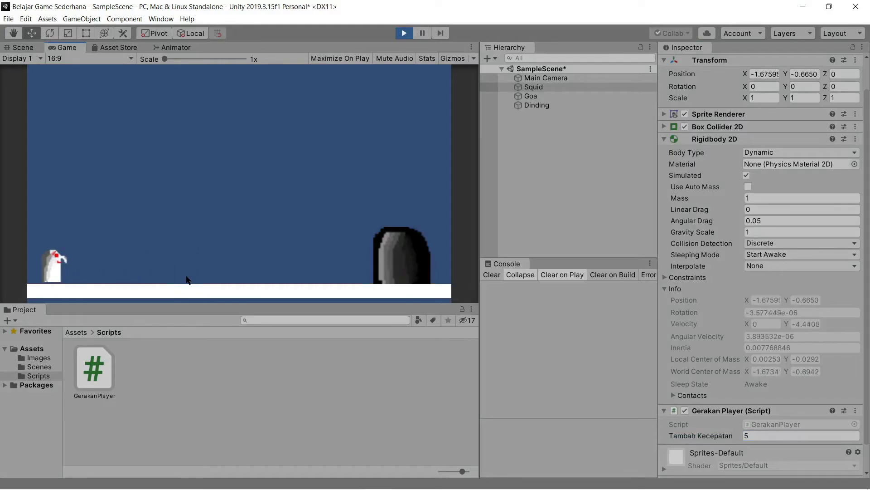
pyautogui.press('Right')
# Step: Adjust Tambah Kecepatan in the Inspector during play, testing movement between edits, then stop
pyautogui.click(761, 435)
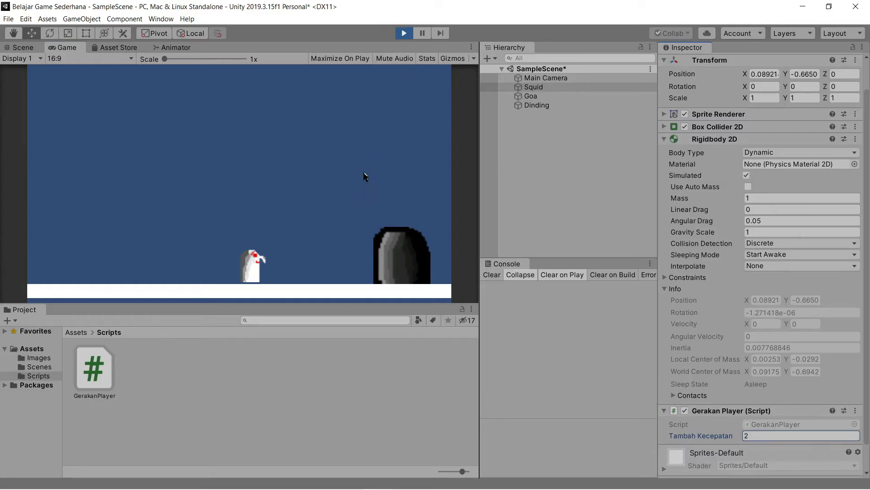
pyautogui.click(327, 216)
pyautogui.press('Left')
pyautogui.press('Right')
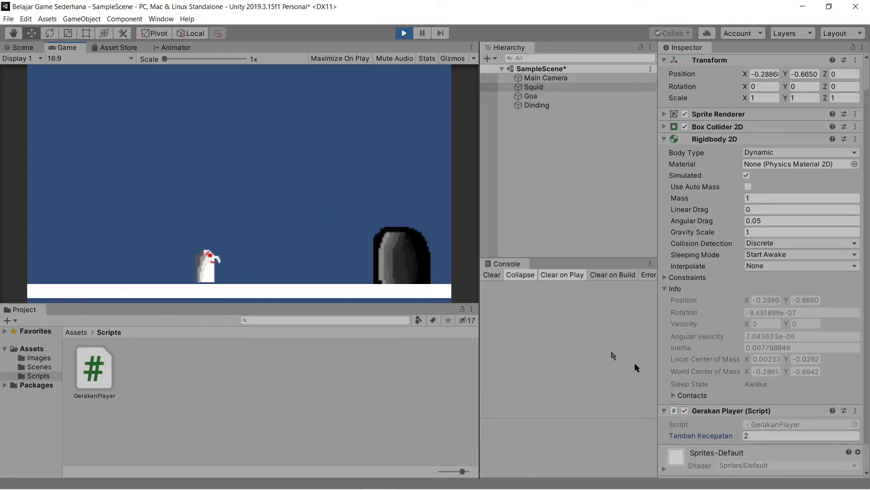
pyautogui.press('Left')
pyautogui.click(760, 434)
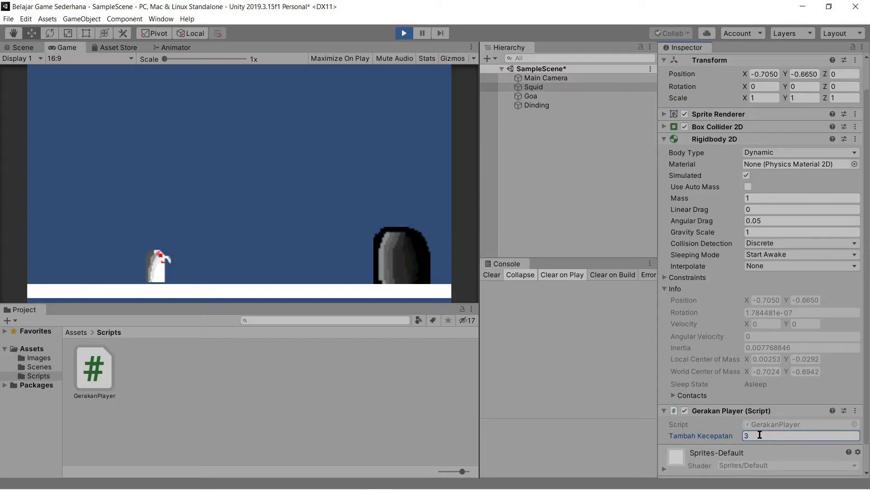
pyautogui.click(333, 209)
pyautogui.press('Right')
pyautogui.press('Left')
pyautogui.press('Right')
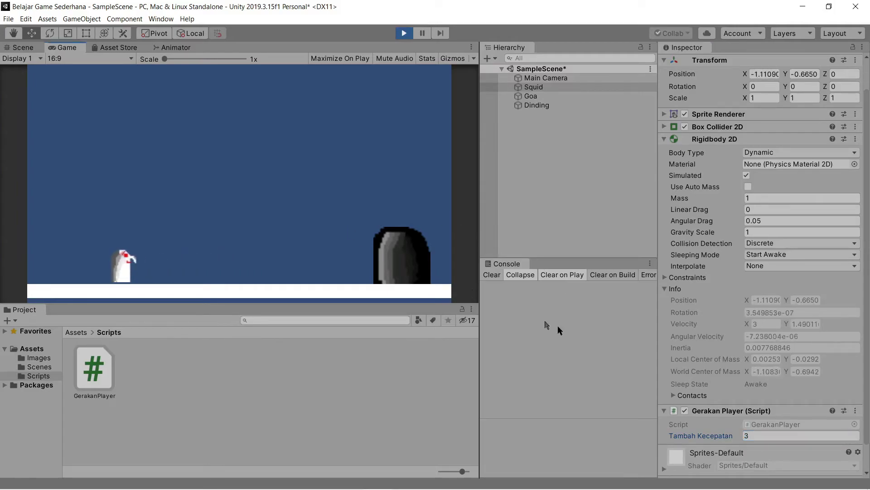
pyautogui.click(779, 435)
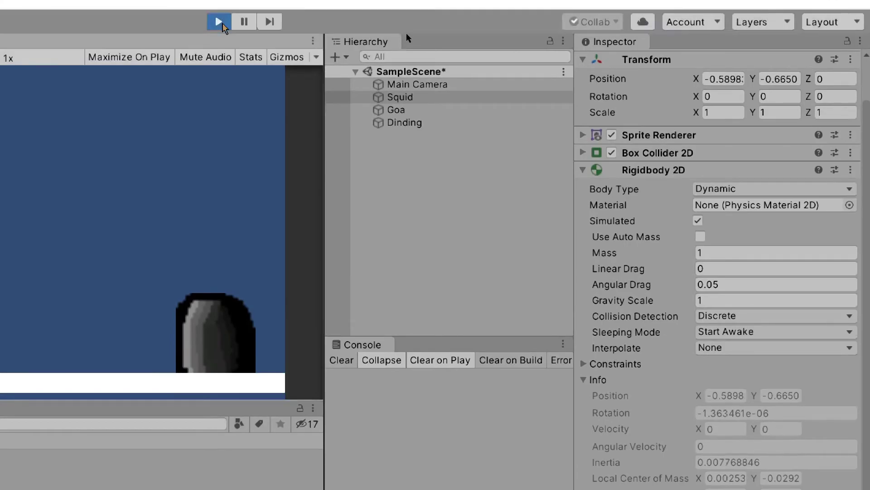
pyautogui.click(220, 23)
# Step: Set Tambah Kecepatan to 2, play-test it, stop the game and deselect Squid
pyautogui.click(721, 415)
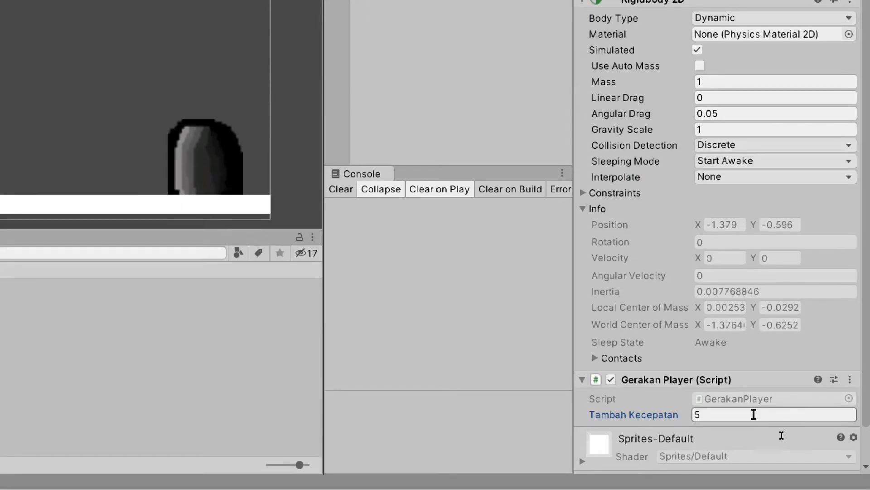
pyautogui.doubleClick(733, 413)
pyautogui.write('2')
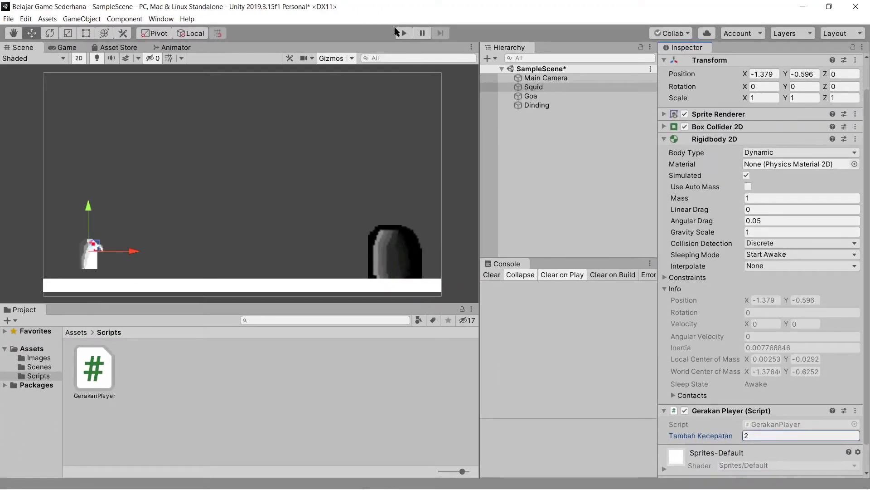
pyautogui.click(402, 33)
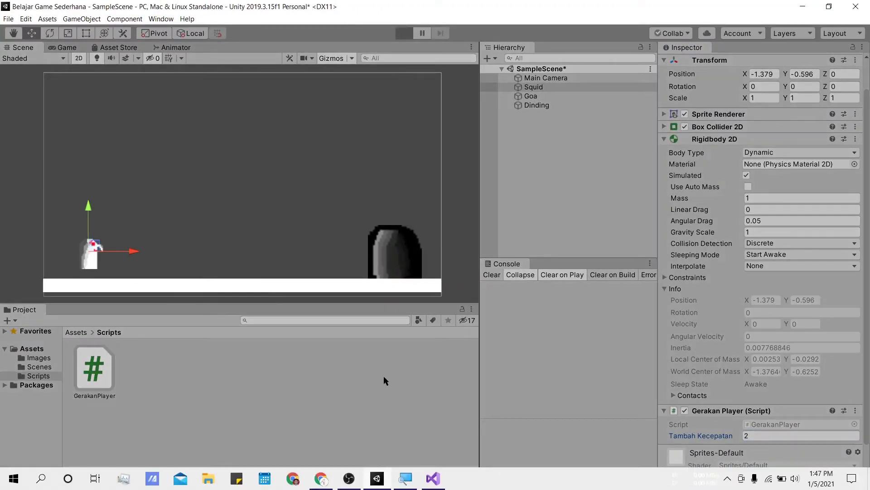
pyautogui.press('Right')
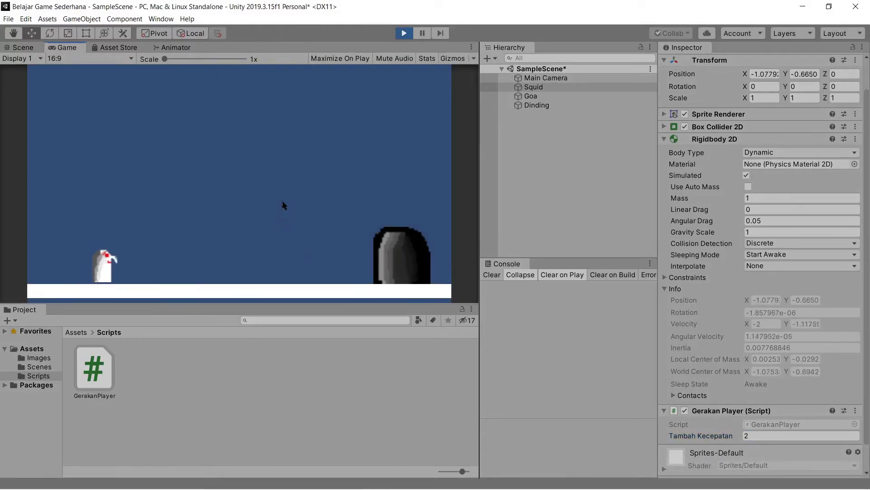
pyautogui.press('Left')
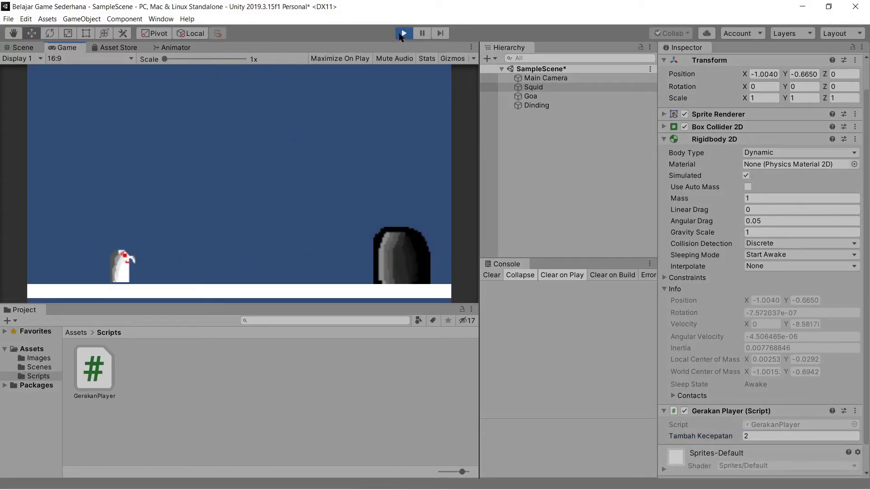
pyautogui.hotkey('ctrl', 'p')
pyautogui.click(288, 231)
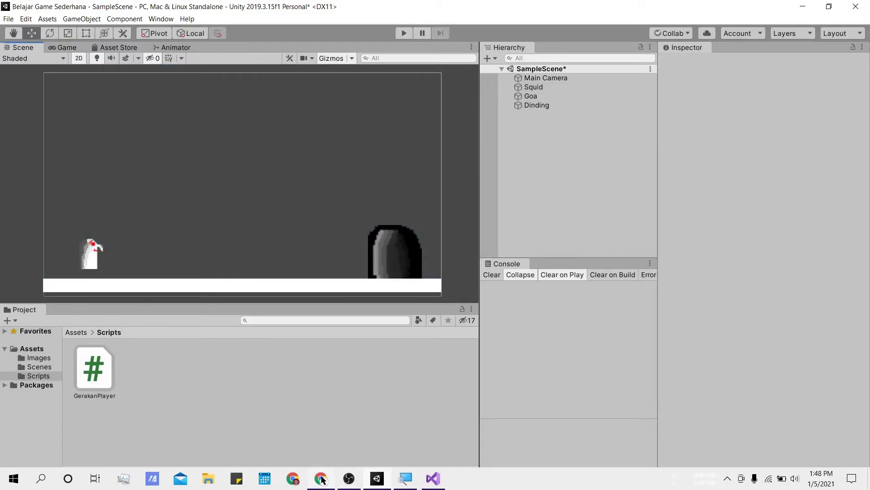
# Step: Back in Visual Studio, add the comment '//Membuat Player Meloncat' below the velocity line
pyautogui.click(321, 478)
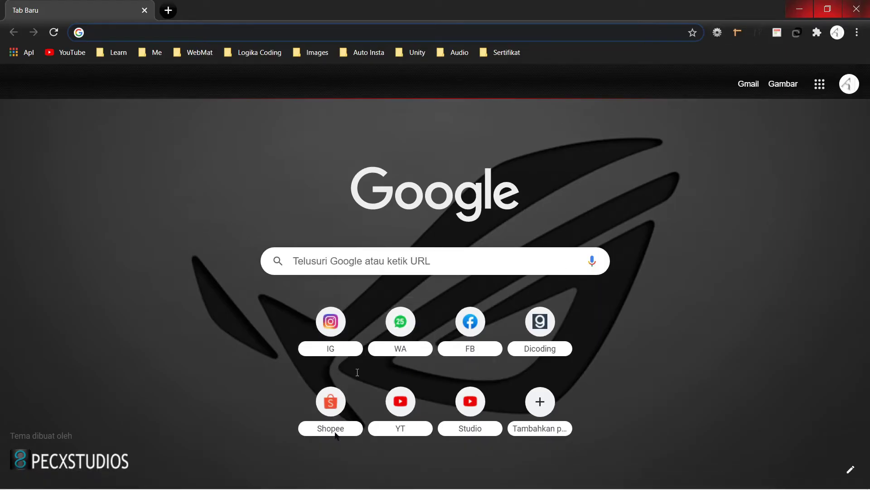
pyautogui.click(799, 9)
pyautogui.click(433, 484)
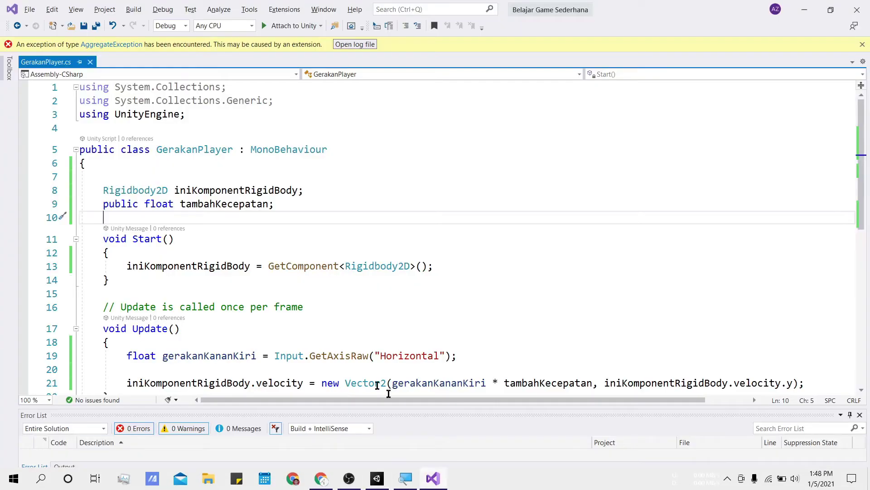
pyautogui.scroll(-2, 258, 286)
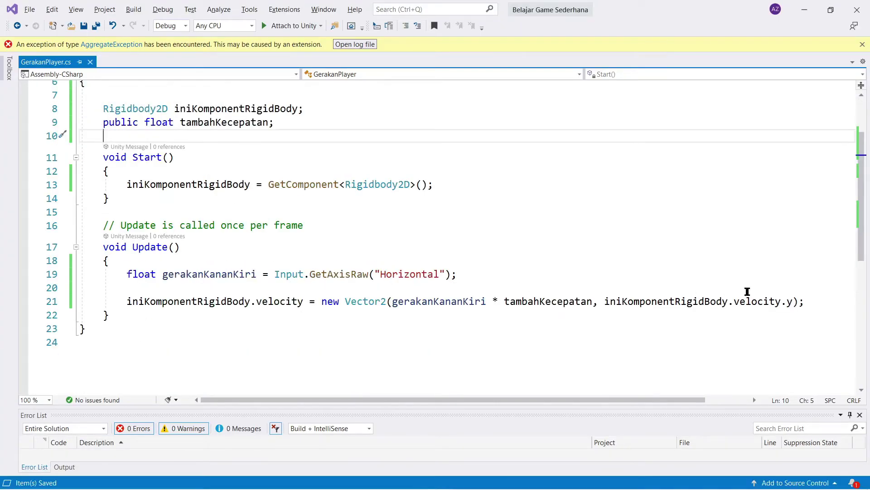
pyautogui.click(820, 304)
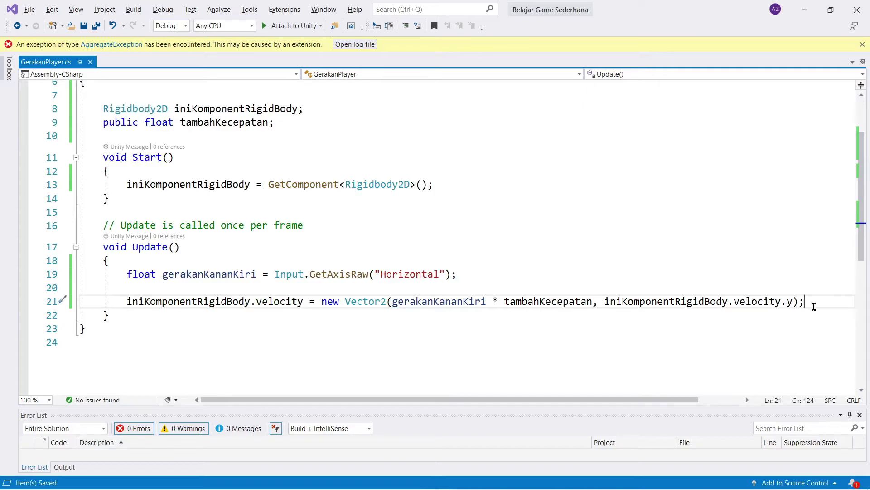
pyautogui.press('Return')
pyautogui.press('Return')
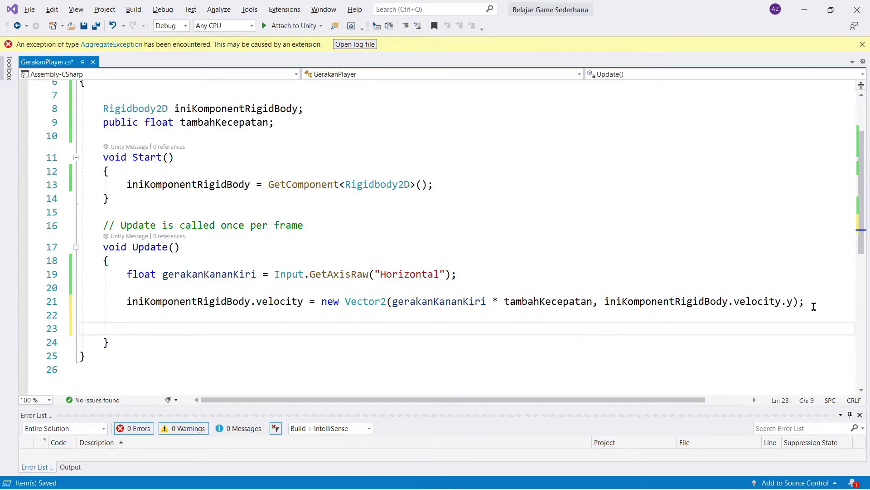
pyautogui.write('//')
pyautogui.write('Membuat Play')
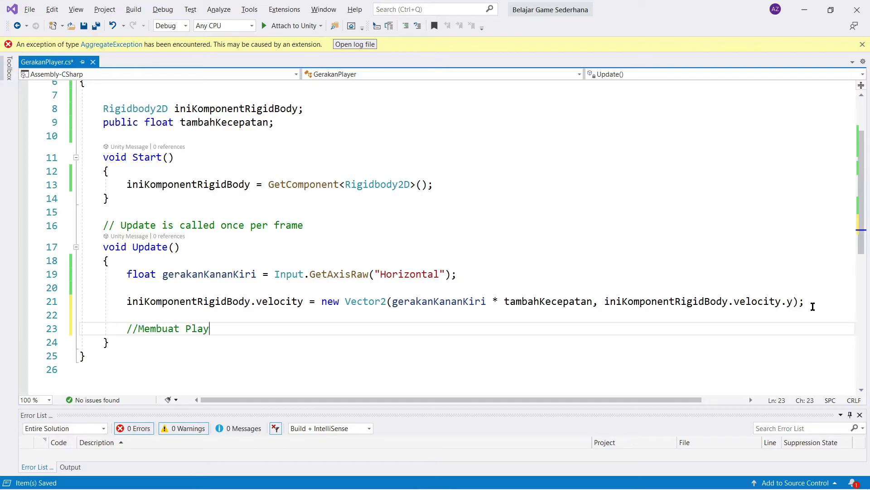
pyautogui.write('er Meloncat')
pyautogui.press('Return')
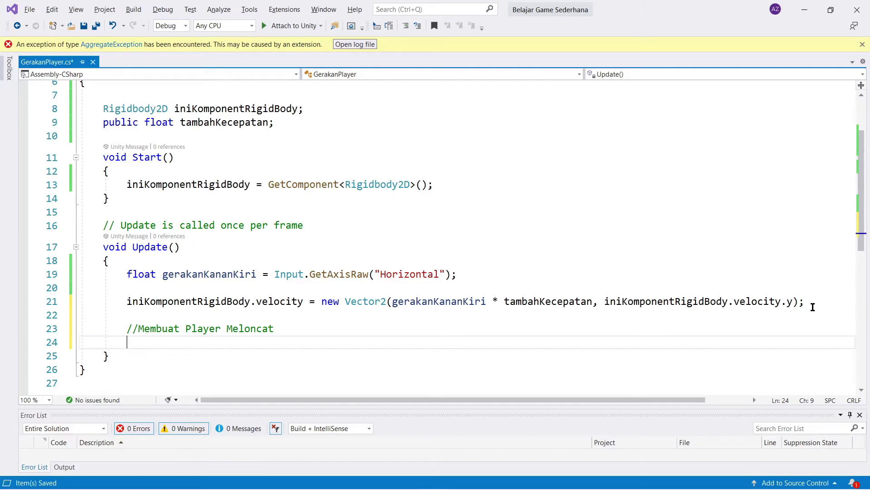
# Step: Insert an if statement with condition Input.GetMouseButtonDown("Jump")
pyautogui.write('if')
pyautogui.press('Tab')
pyautogui.press('Tab')
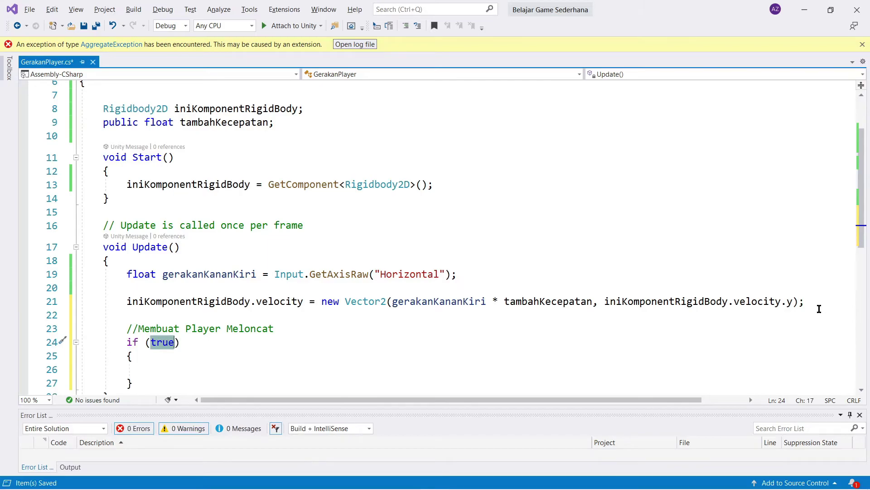
pyautogui.scroll(-2, 816, 307)
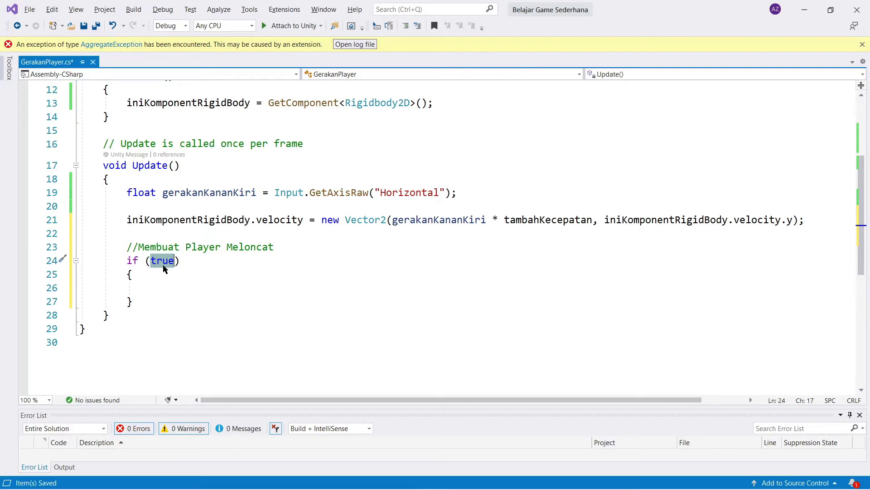
pyautogui.write('Input.')
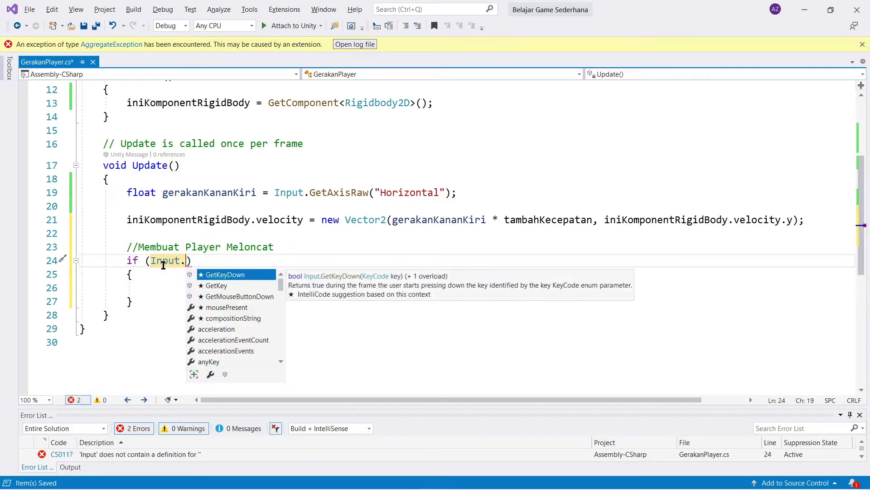
pyautogui.write('get')
pyautogui.press('Down')
pyautogui.press('Down')
pyautogui.press('Up')
pyautogui.press('Tab')
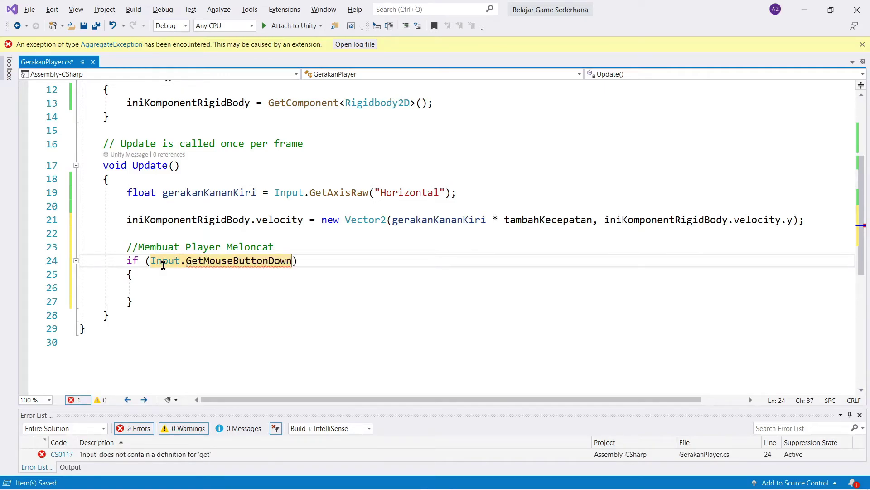
pyautogui.write('(')
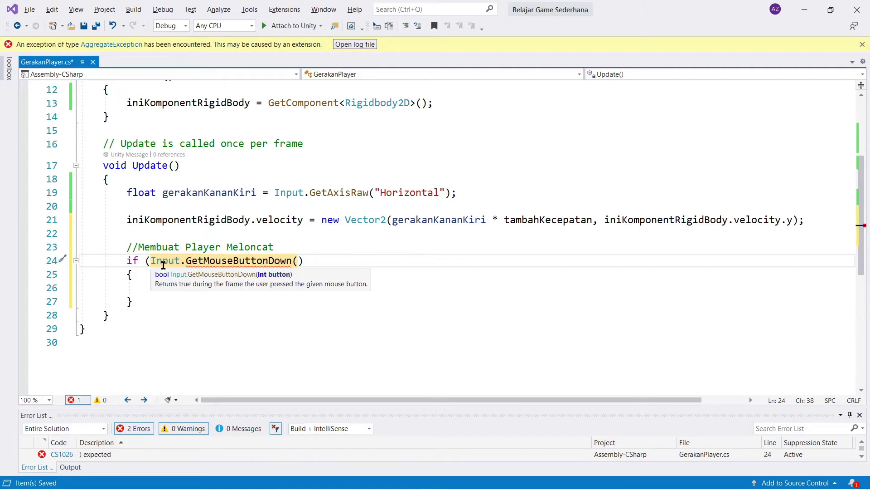
pyautogui.write('"')
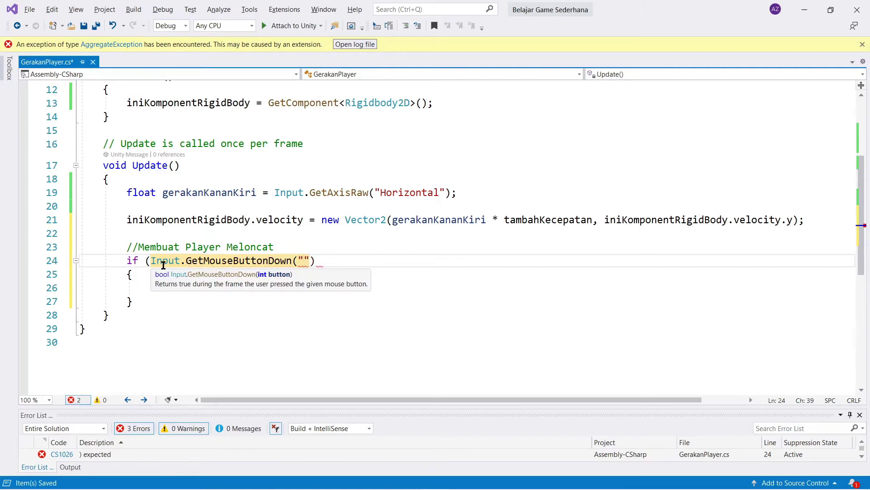
pyautogui.write('Jump")')
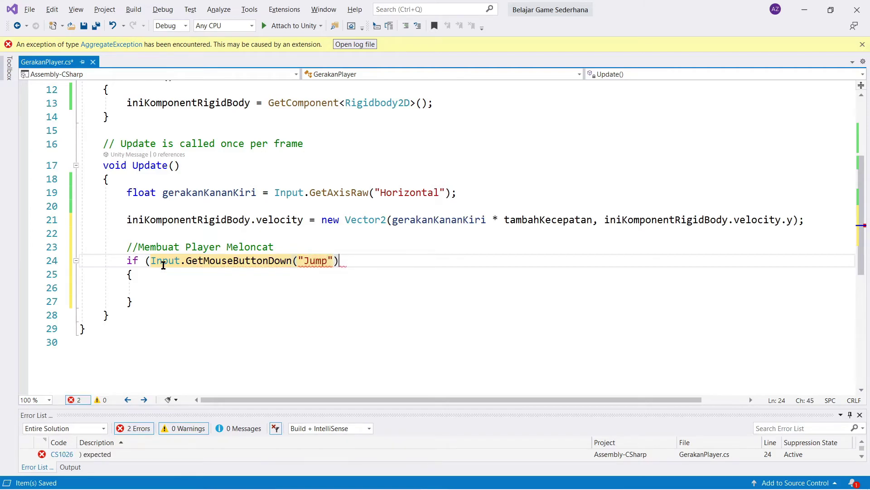
pyautogui.write(')')
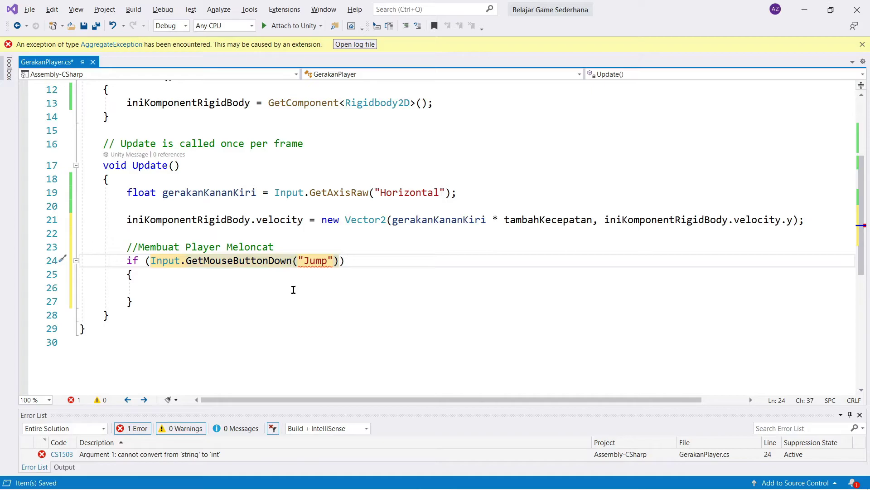
# Step: Erase the method name and reselect GetMouseButtonDown from IntelliSense
pyautogui.press('BackSpace')
pyautogui.press('BackSpace')
pyautogui.press('BackSpace')
pyautogui.press('BackSpace')
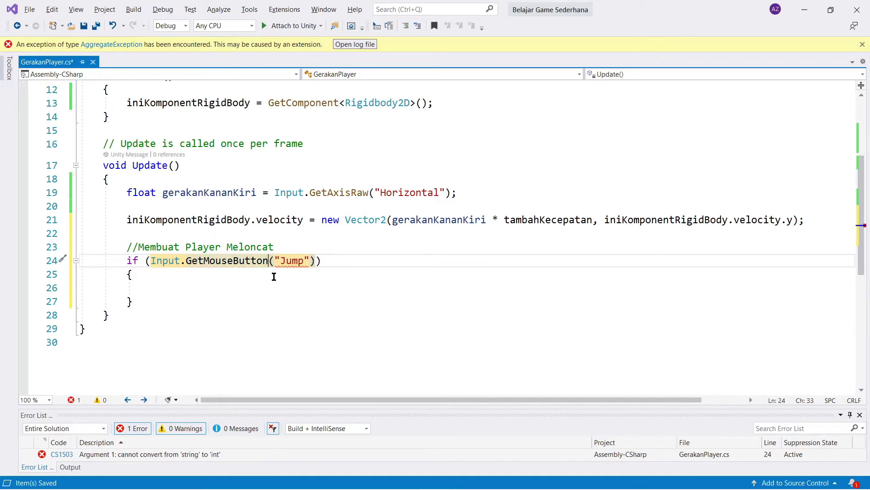
pyautogui.press('BackSpace')
pyautogui.press('BackSpace')
pyautogui.press('BackSpace')
pyautogui.press('BackSpace')
pyautogui.press('BackSpace')
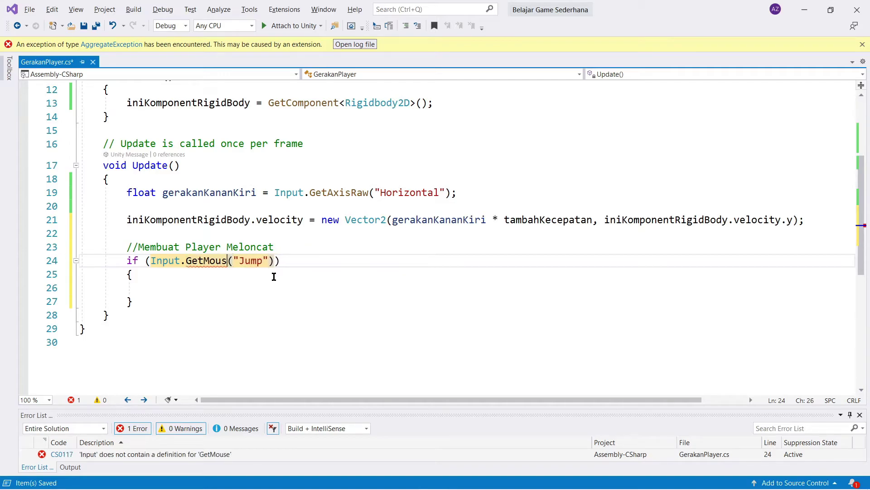
pyautogui.press('BackSpace')
pyautogui.press('BackSpace')
pyautogui.press('BackSpace')
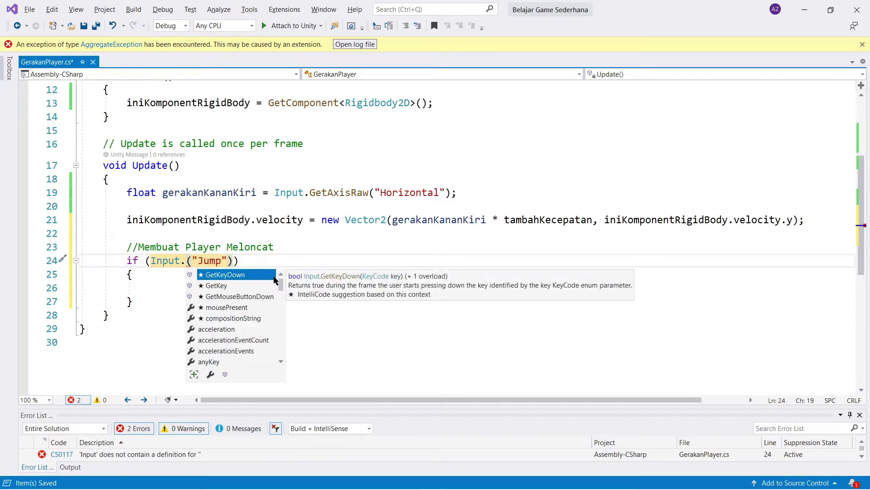
pyautogui.write('Ge')
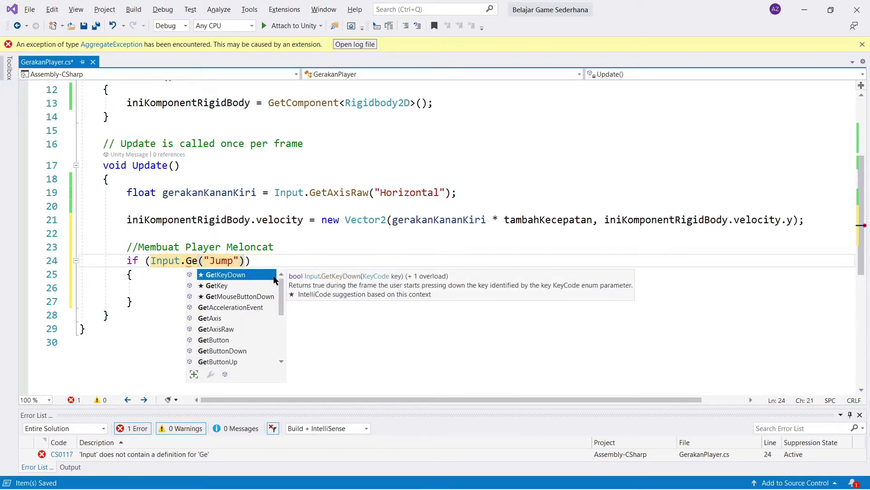
pyautogui.press('Down')
pyautogui.press('Down')
pyautogui.press('Tab')
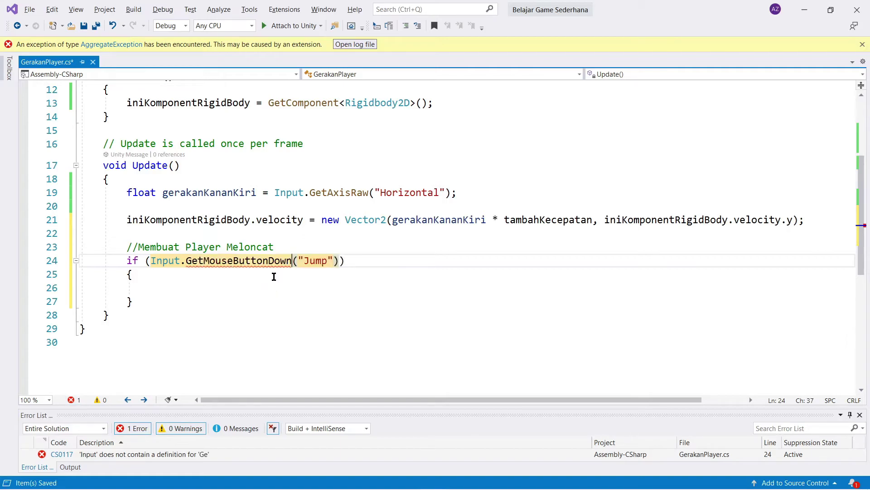
# Step: Retype the quotation marks around Jump in the method argument
pyautogui.press('Right')
pyautogui.press('BackSpace')
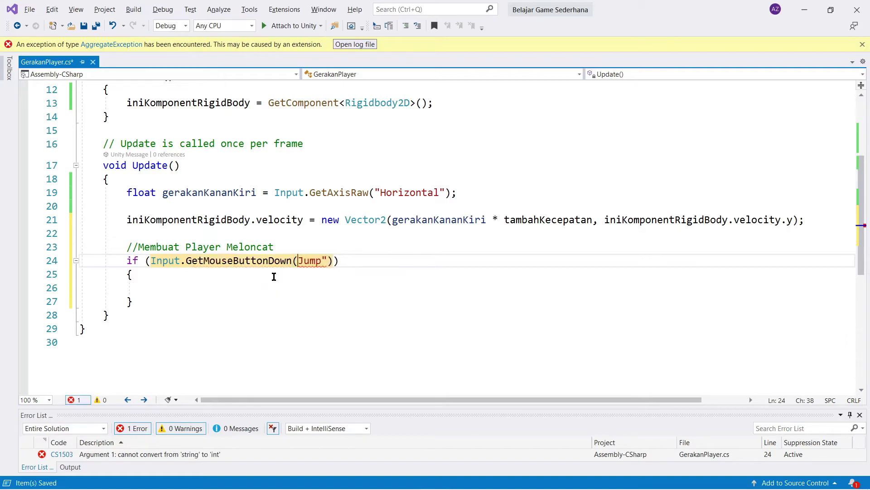
pyautogui.press('Right')
pyautogui.press('Right')
pyautogui.press('Right')
pyautogui.press('Delete')
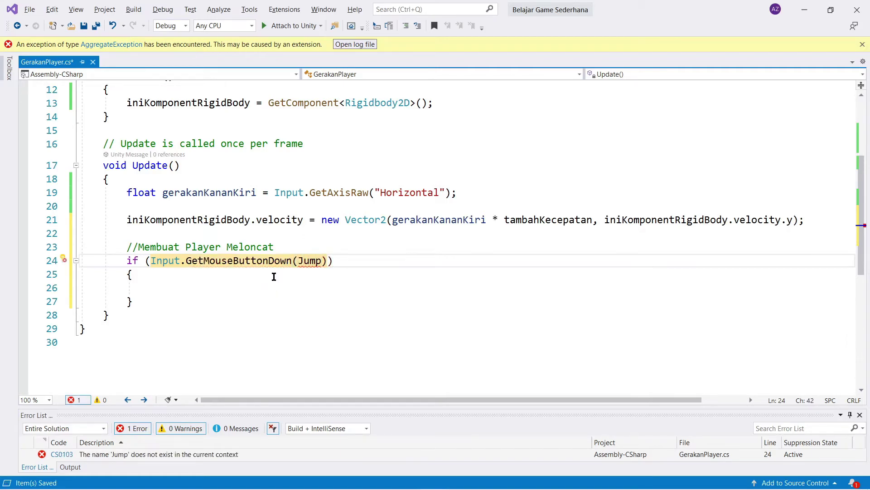
pyautogui.write('"')
pyautogui.press('Left')
pyautogui.press('Left')
pyautogui.press('Left')
pyautogui.press('Left')
pyautogui.press('Left')
pyautogui.write('"')
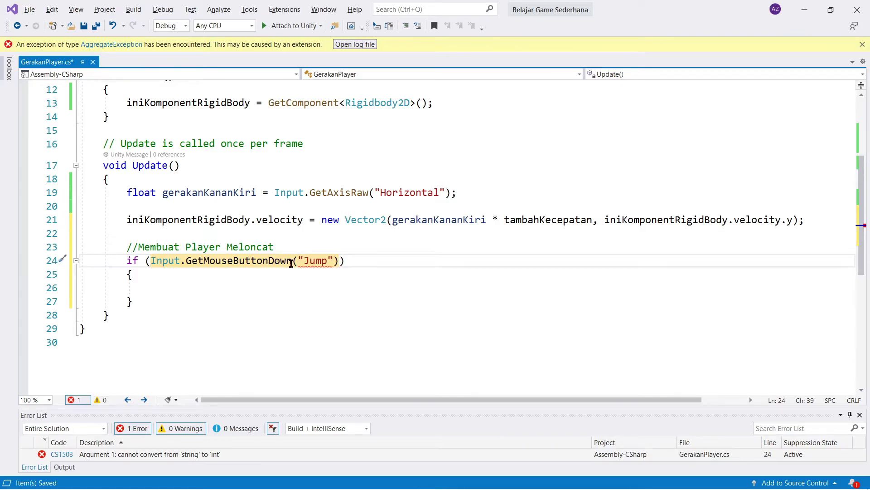
# Step: Replace GetMouseButtonDown with GetButtonDown from the suggestions list
pyautogui.moveTo(291, 263); pyautogui.dragTo(186, 263)
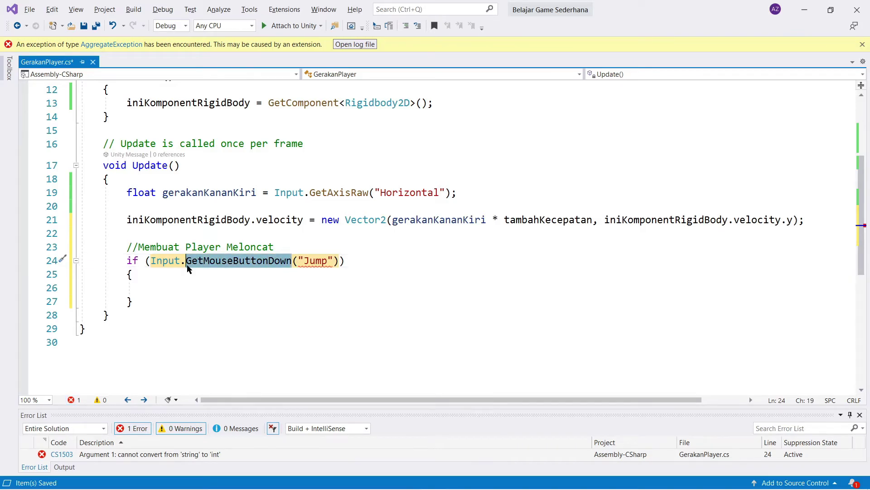
pyautogui.press('Right')
pyautogui.press('BackSpace')
pyautogui.press('BackSpace')
pyautogui.press('BackSpace')
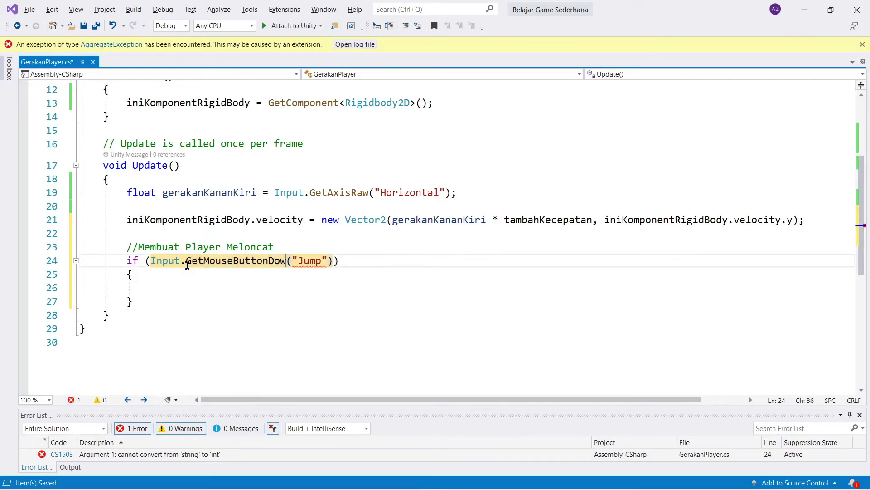
pyautogui.write('Get')
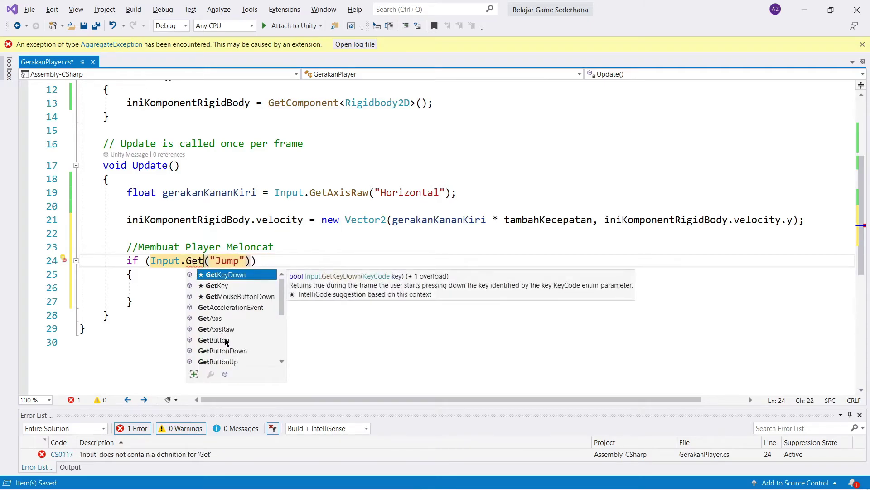
pyautogui.scroll(-2, 225, 340)
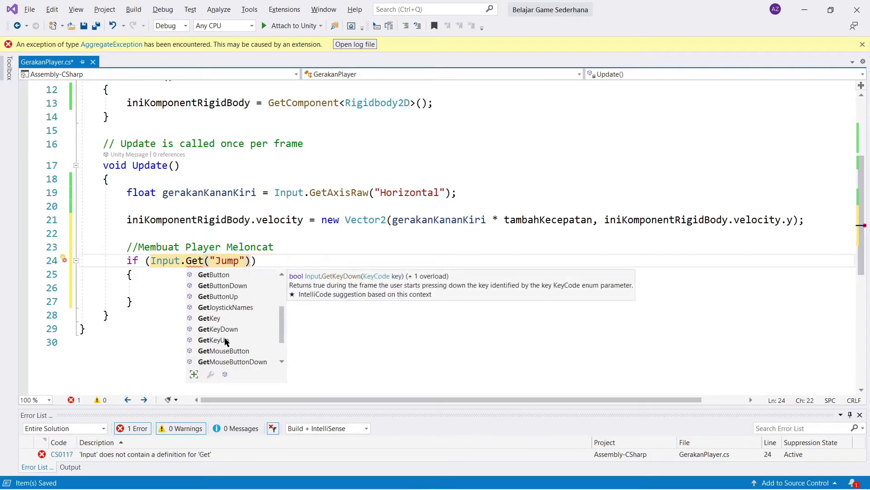
pyautogui.doubleClick(232, 287)
pyautogui.click(231, 284)
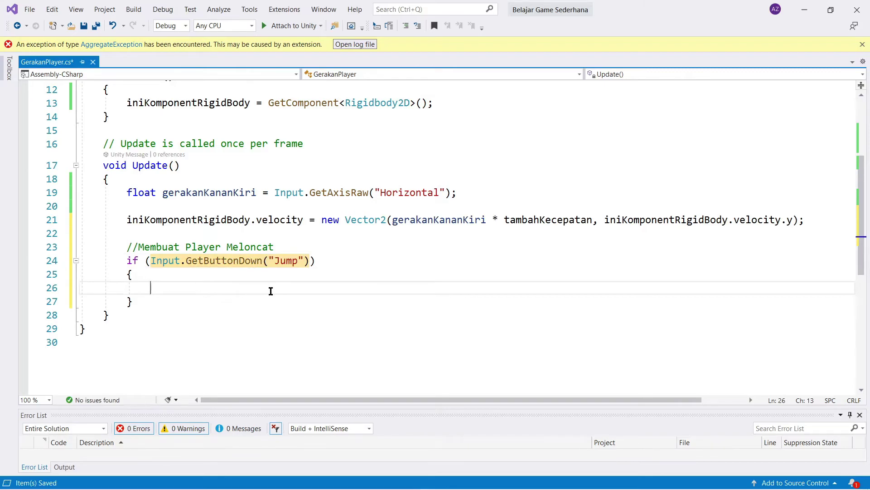
# Step: Retype the whole condition as Input.GetButtonDown("Jump") and return to the empty if block
pyautogui.moveTo(309, 261); pyautogui.dragTo(151, 261)
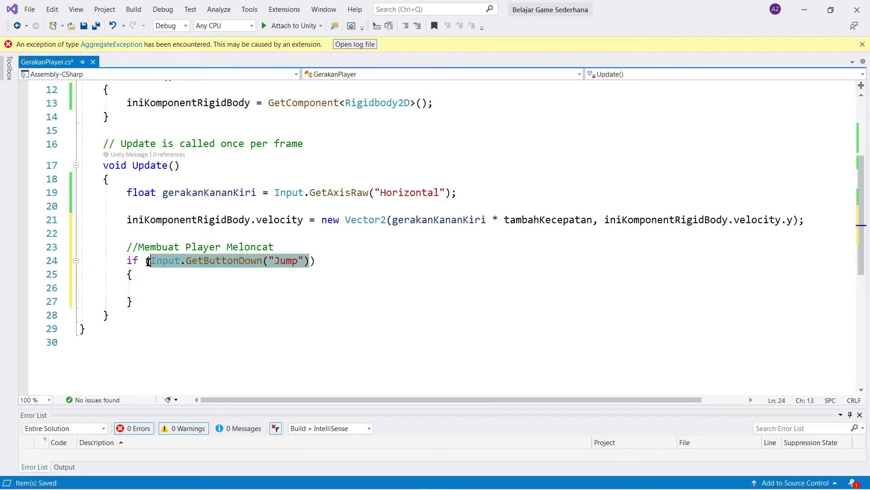
pyautogui.press('BackSpace')
pyautogui.write('Input')
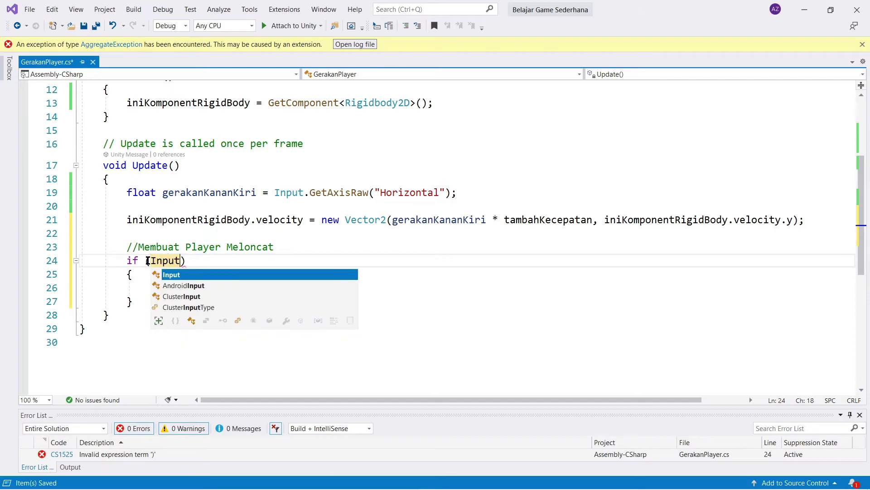
pyautogui.write('.Get')
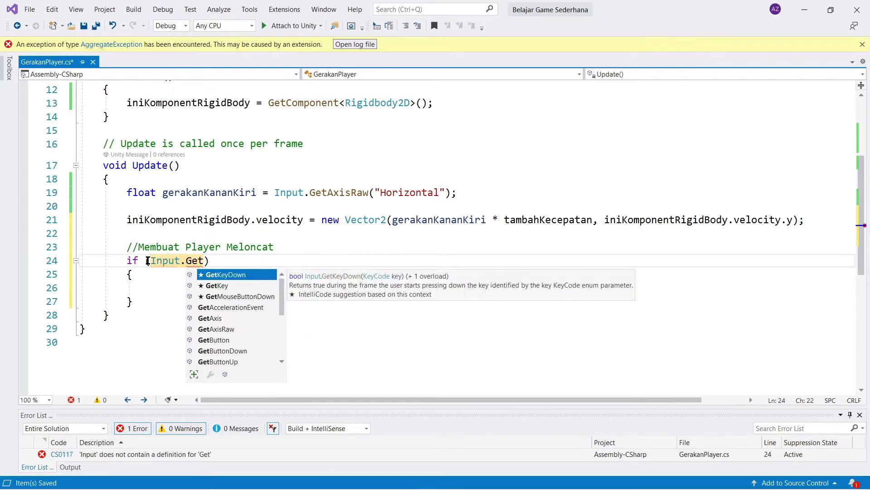
pyautogui.write('Butt')
pyautogui.press('Down')
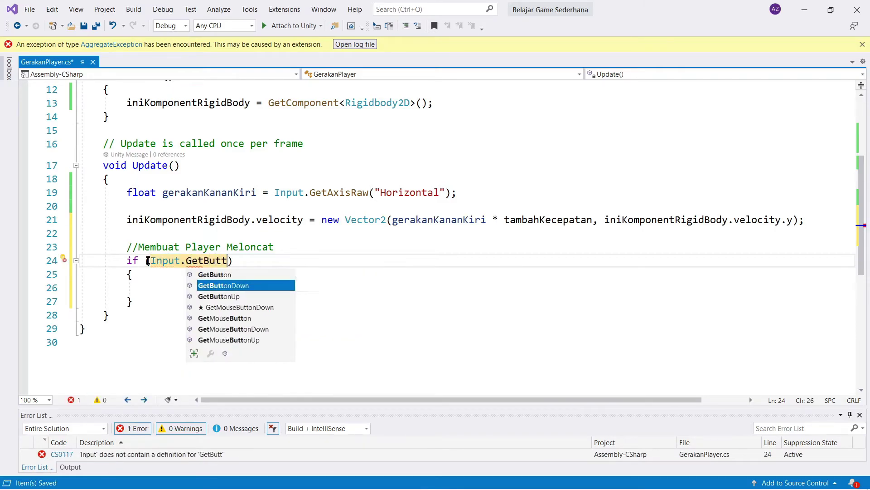
pyautogui.press('Tab')
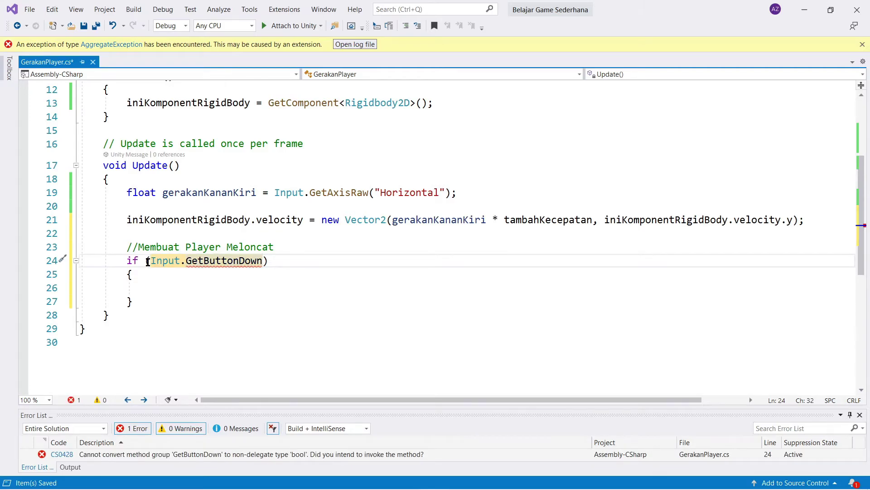
pyautogui.write('(')
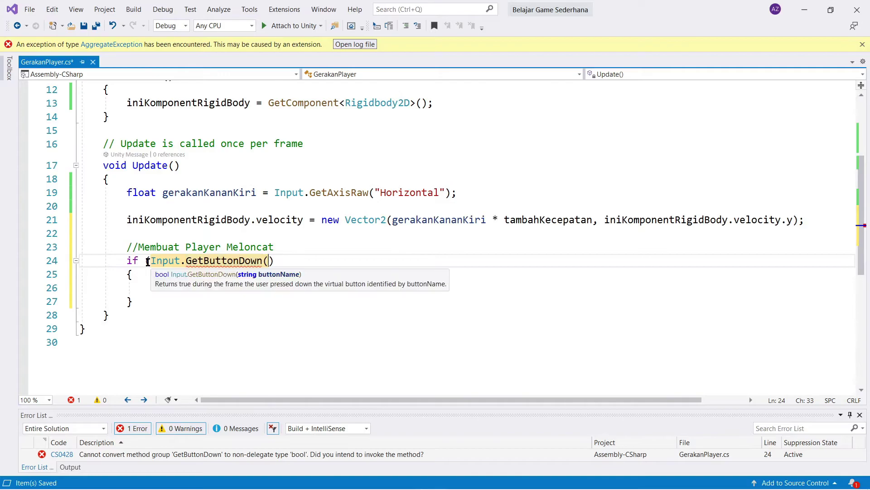
pyautogui.write(')')
pyautogui.write('"')
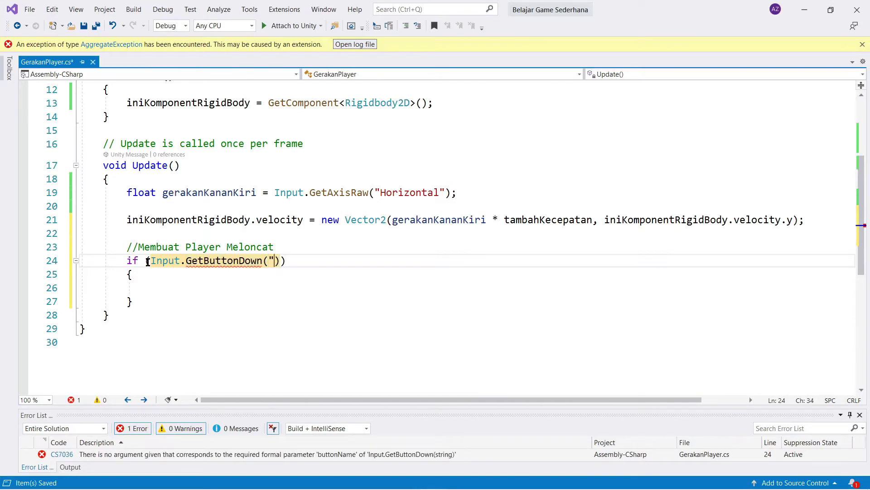
pyautogui.write('Jum')
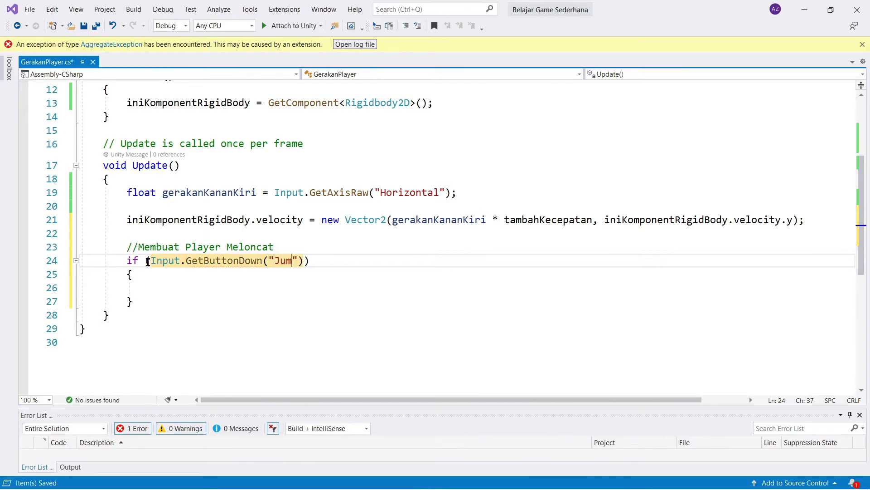
pyautogui.write('p')
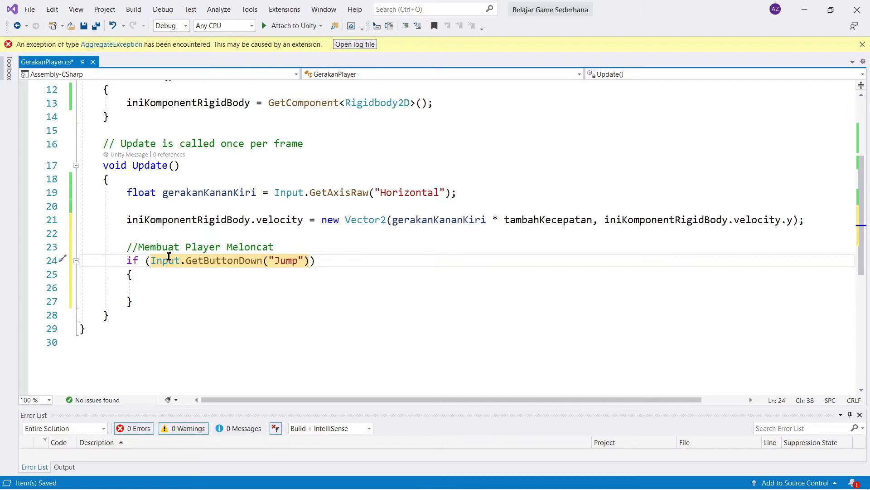
pyautogui.click(216, 287)
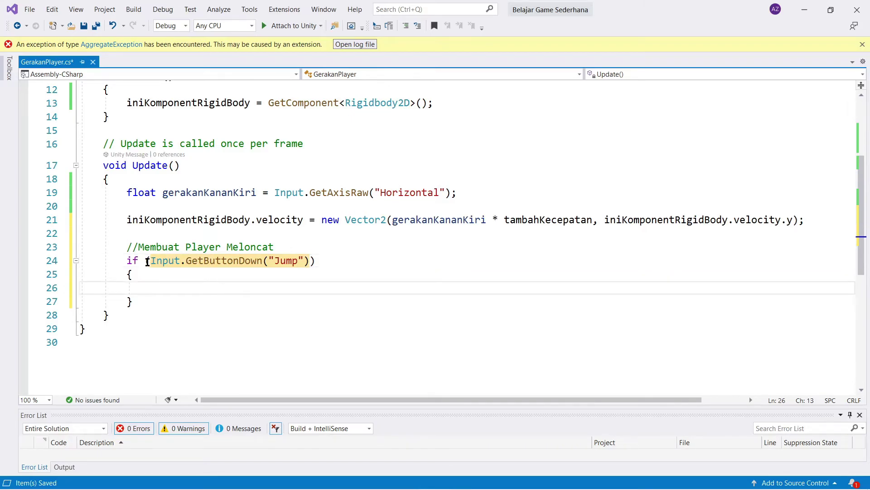
pyautogui.moveTo(150, 262); pyautogui.dragTo(309, 261)
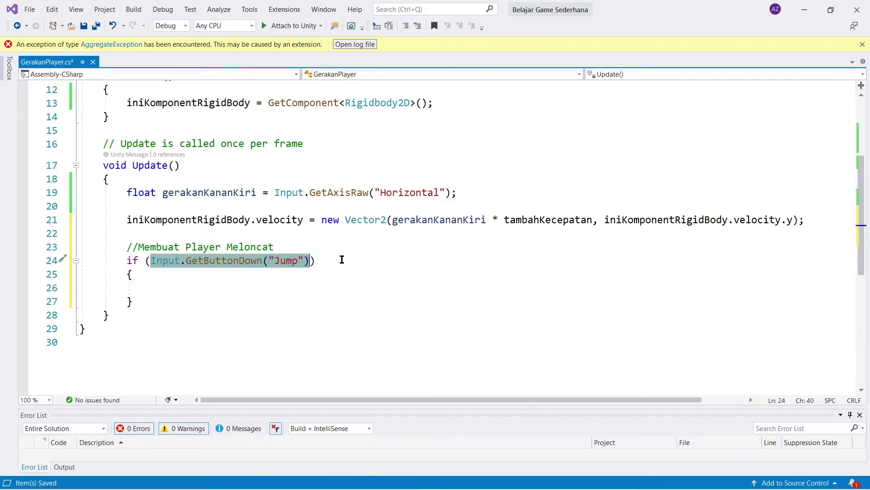
pyautogui.click(323, 289)
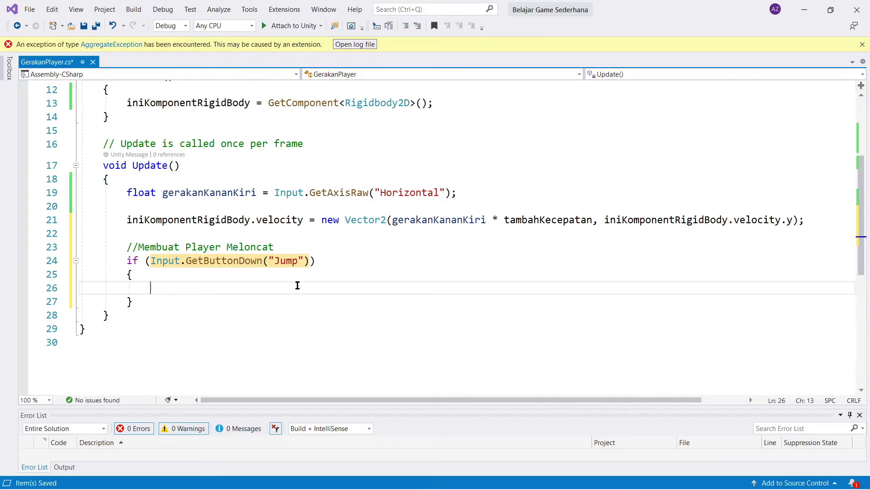
# Step: Add Debug.Log("Jump dipencet"); inside the Jump if block and copy that line
pyautogui.write('de')
pyautogui.press('Down')
pyautogui.press('Down')
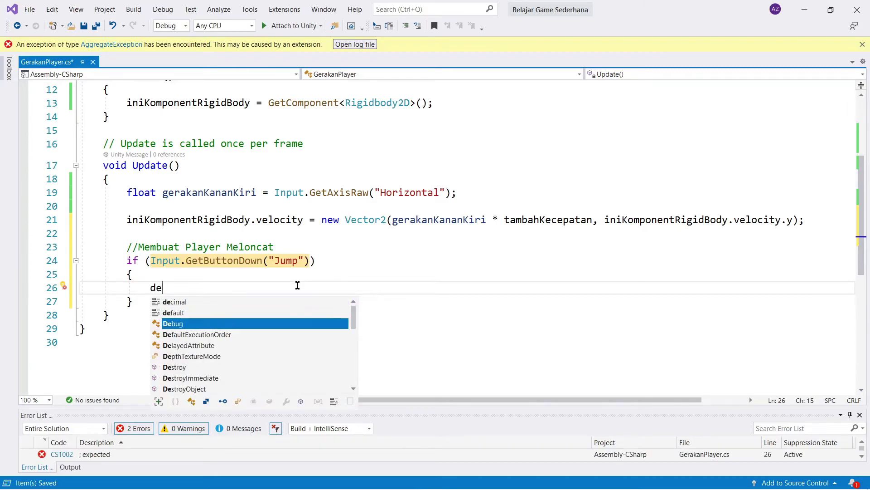
pyautogui.write('.Log')
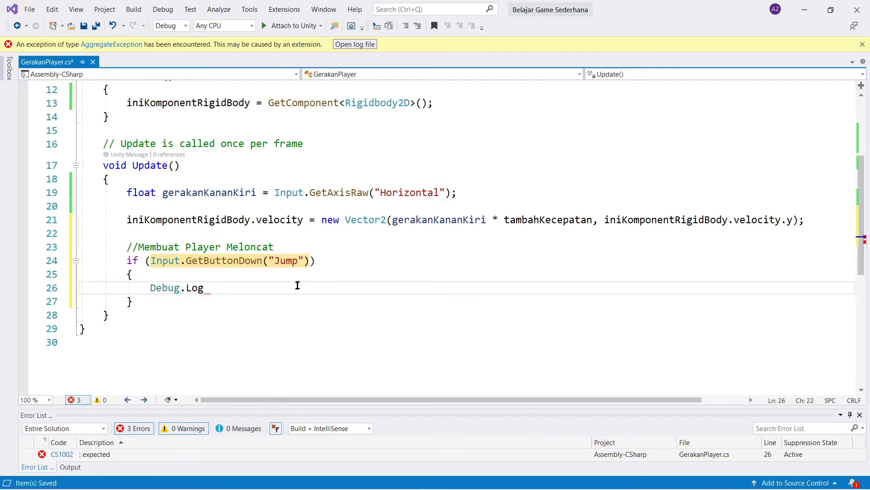
pyautogui.write('("')
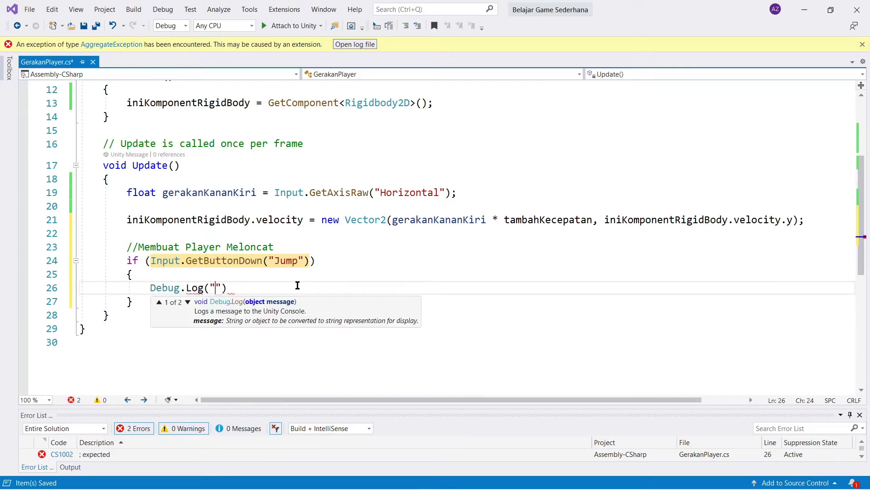
pyautogui.write('Jump ')
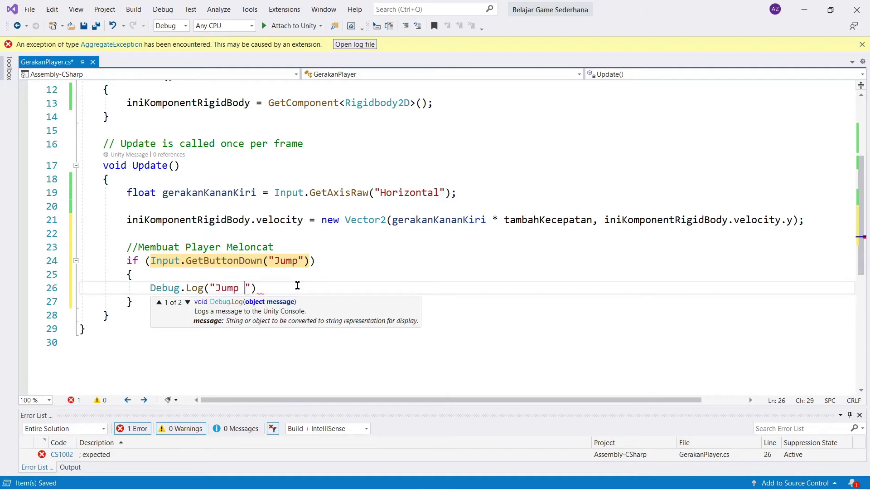
pyautogui.write('dipencet")')
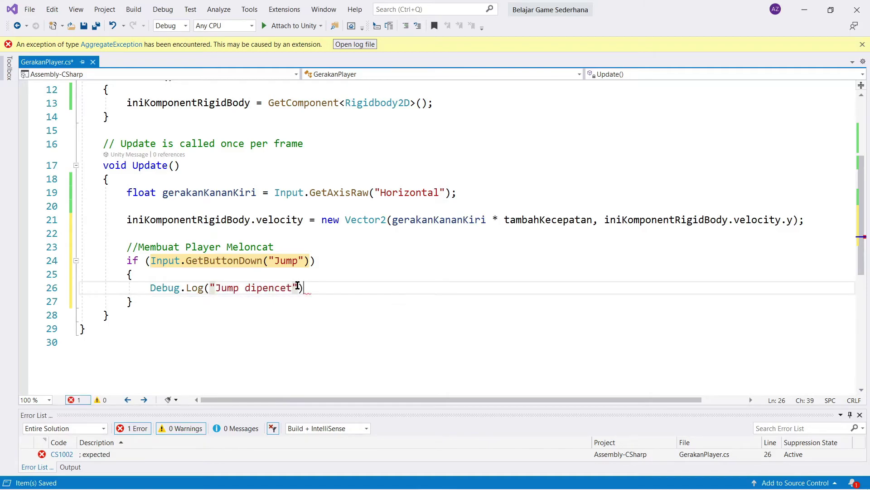
pyautogui.write(';')
pyautogui.hotkey('shift', 'Up')
pyautogui.hotkey('ctrl', 'c')
pyautogui.press('Delete')
pyautogui.hotkey('ctrl', 'z')
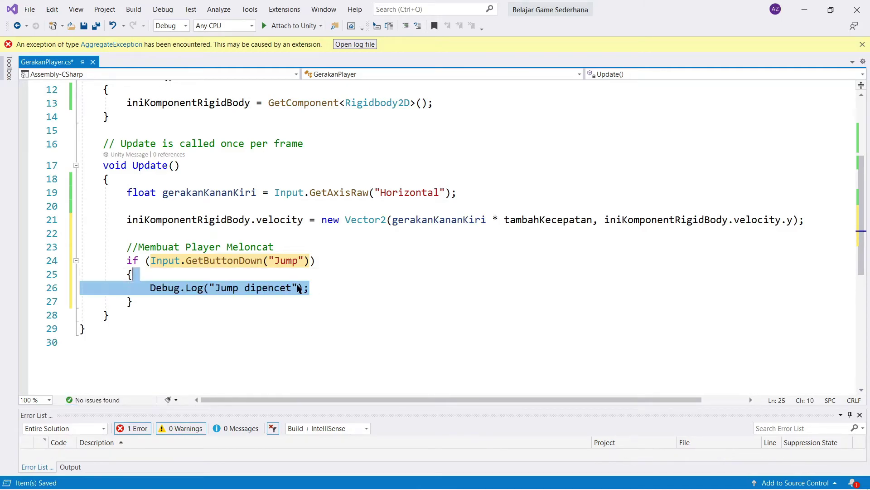
# Step: Add an else branch logging "Jump ga di pencet" and save the script
pyautogui.press('Down')
pyautogui.press('Down')
pyautogui.write('else')
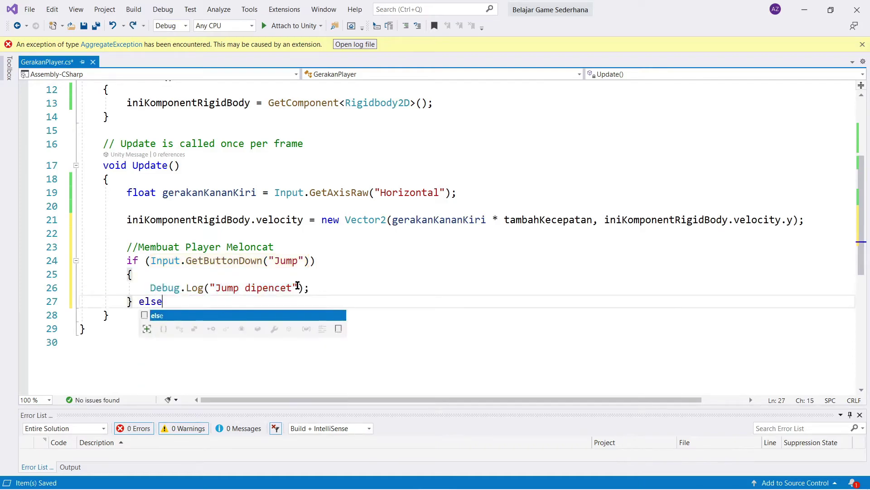
pyautogui.write(' {')
pyautogui.press('Return')
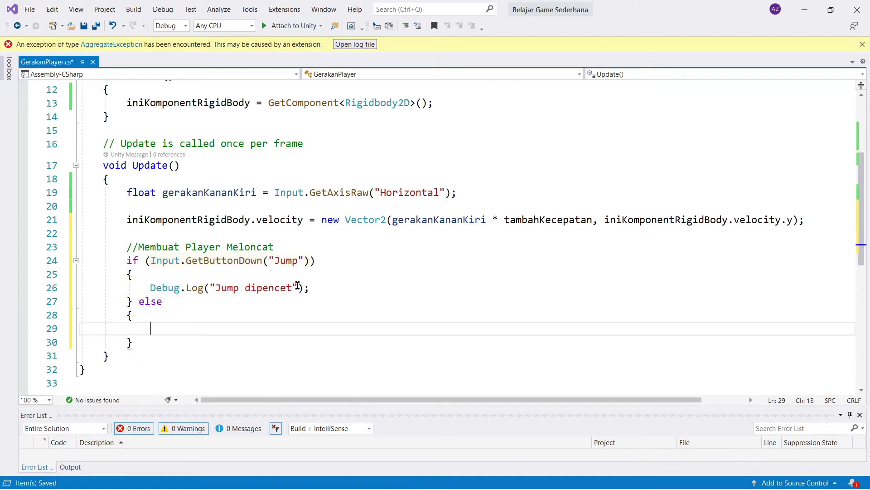
pyautogui.hotkey('ctrl', 'v')
pyautogui.press('Left')
pyautogui.press('Left')
pyautogui.press('Left')
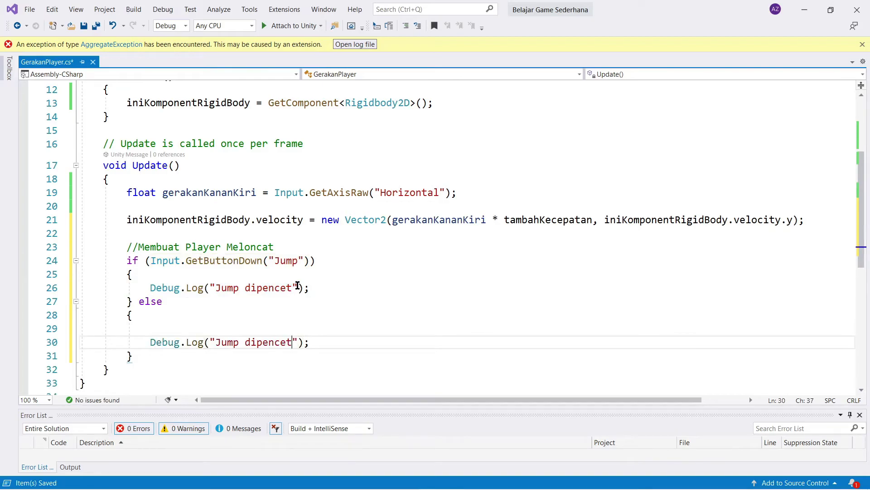
pyautogui.press('BackSpace')
pyautogui.press('BackSpace')
pyautogui.press('BackSpace')
pyautogui.press('BackSpace')
pyautogui.press('BackSpace')
pyautogui.press('BackSpace')
pyautogui.press('BackSpace')
pyautogui.write('ga di')
pyautogui.write(' pencet')
pyautogui.hotkey('ctrl', 's')
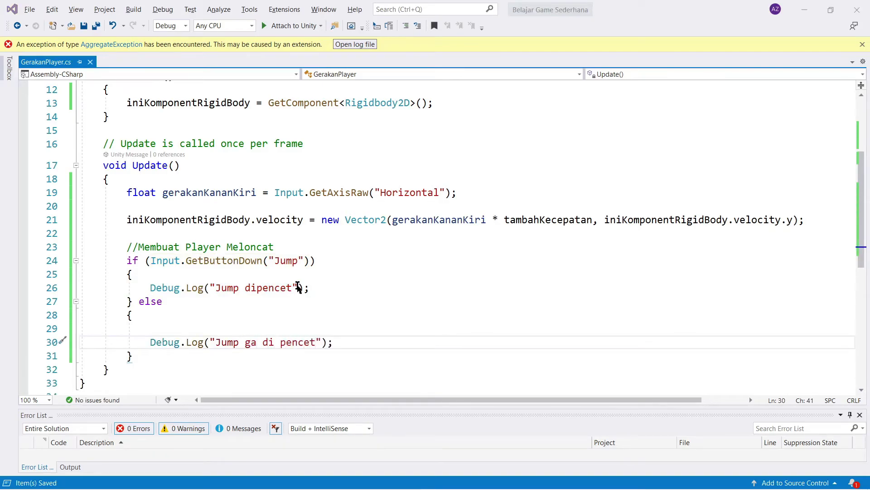
pyautogui.hotkey('alt', 'Tab')
pyautogui.hotkey('alt', 'Tab')
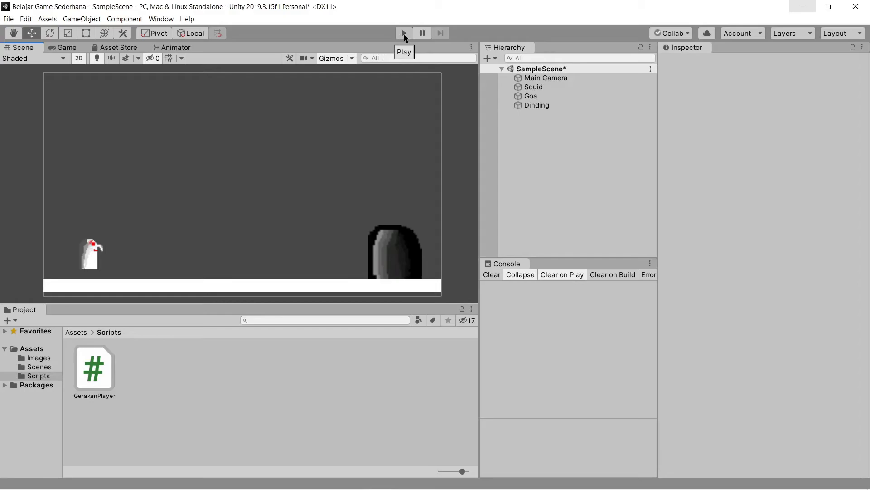
# Step: Play the game, press Space, and confirm the Console logs both jump messages, then stop
pyautogui.click(404, 35)
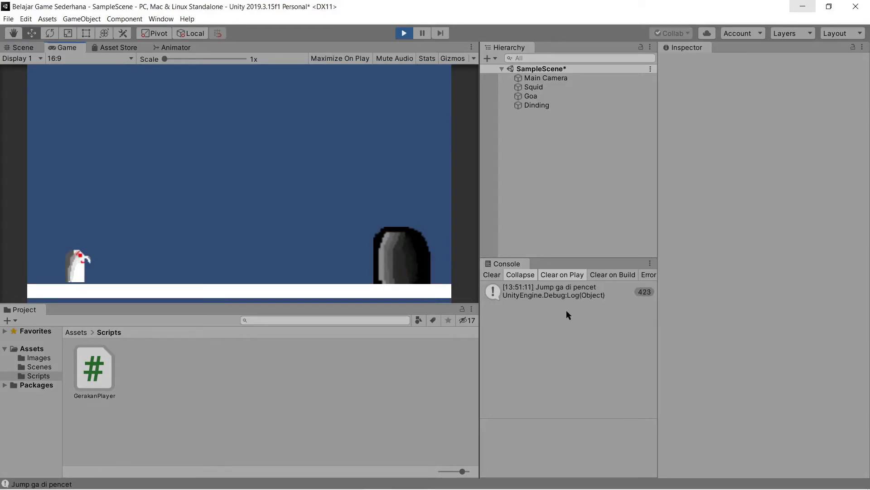
pyautogui.press('space')
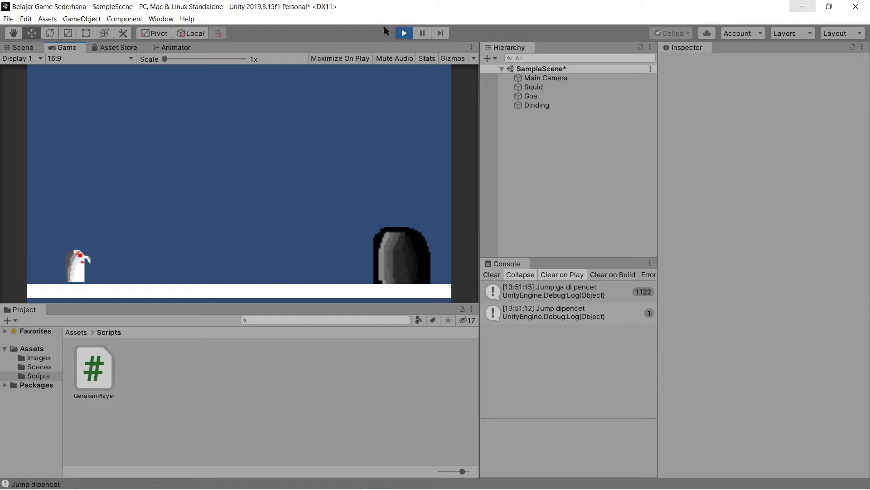
pyautogui.click(405, 34)
pyautogui.hotkey('alt', 'Tab')
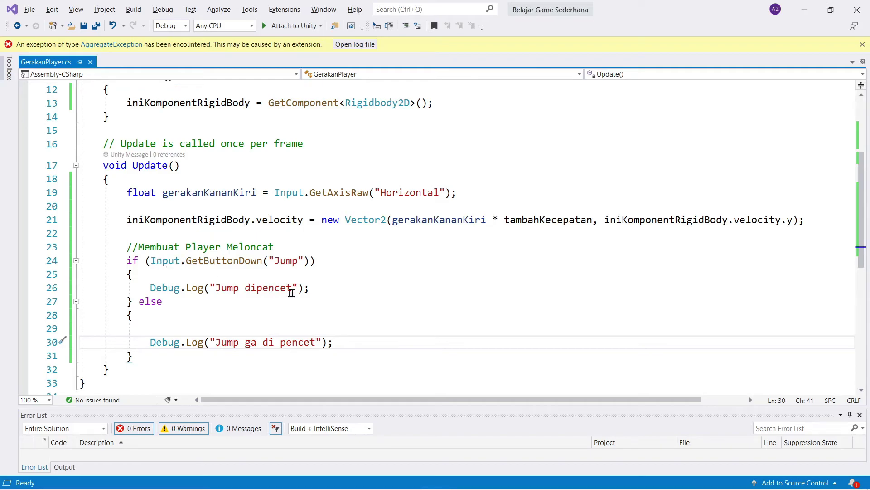
# Step: Delete both Debug.Log lines and the else branch, leaving an empty line inside the Jump if block
pyautogui.moveTo(177, 356); pyautogui.dragTo(198, 303)
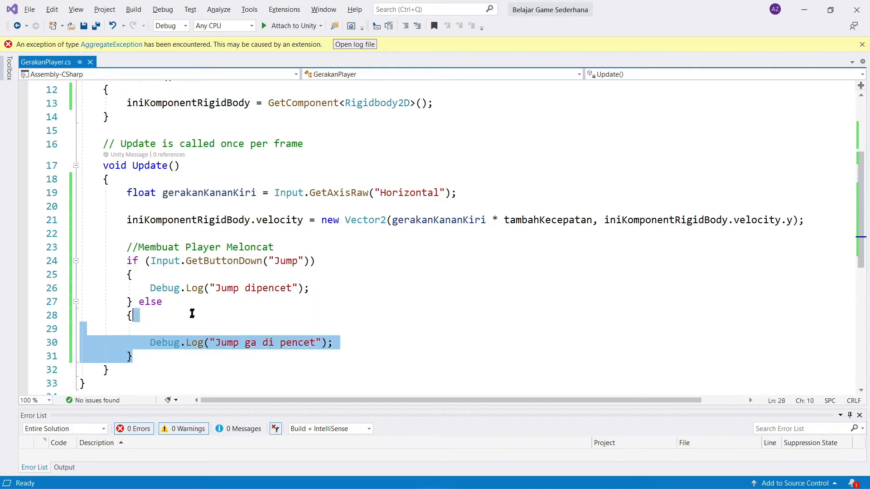
pyautogui.moveTo(293, 333)
pyautogui.mouseDown()
pyautogui.moveTo(353, 343)
pyautogui.moveTo(342, 274)
pyautogui.mouseUp()
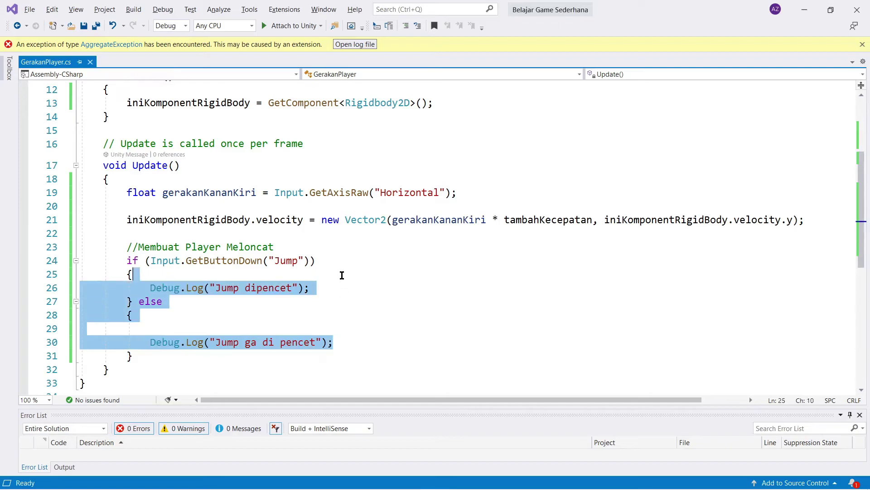
pyautogui.press('Delete')
pyautogui.press('Return')
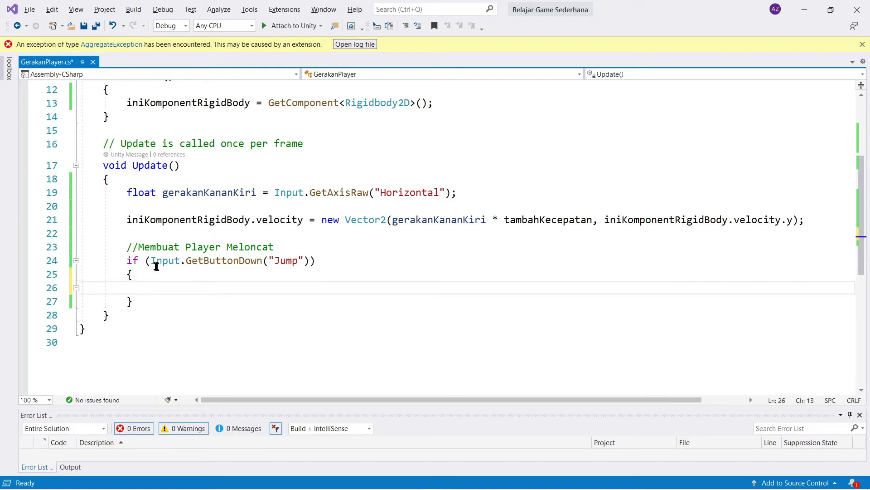
pyautogui.moveTo(151, 261); pyautogui.dragTo(304, 259)
pyautogui.click(284, 290)
pyautogui.moveTo(151, 261); pyautogui.dragTo(312, 262)
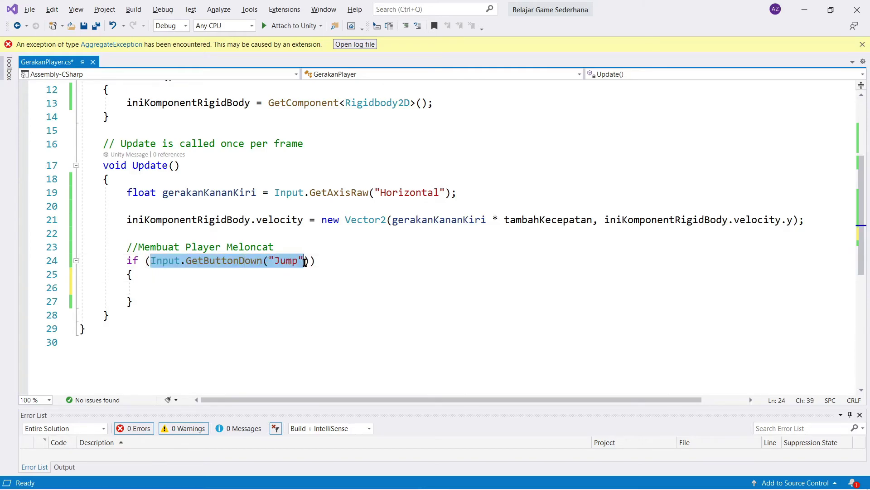
pyautogui.click(282, 296)
pyautogui.click(275, 287)
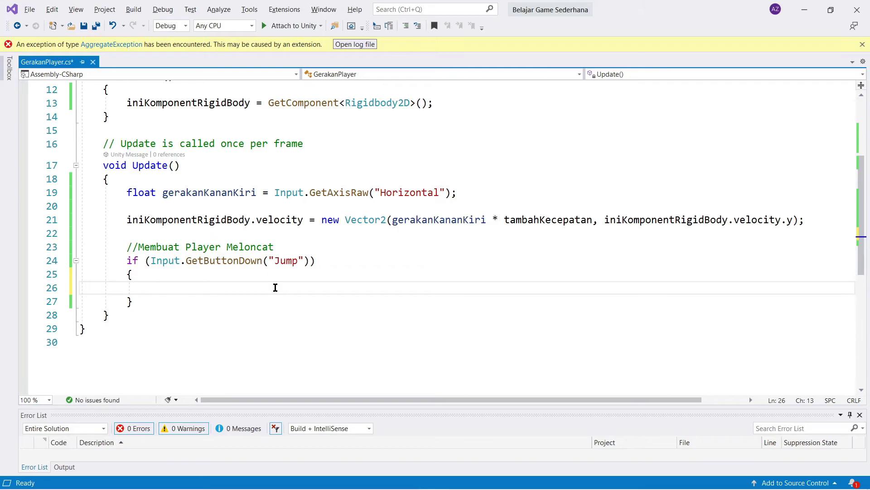
# Step: Write iniKomponentRigidBody.AddForce(new Vector2()); inside the Jump if block
pyautogui.write('ini')
pyautogui.press('Tab')
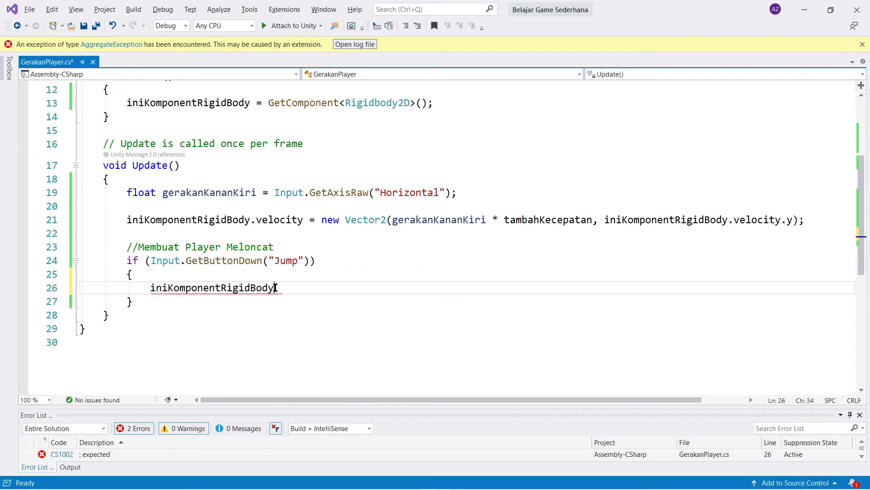
pyautogui.write('.')
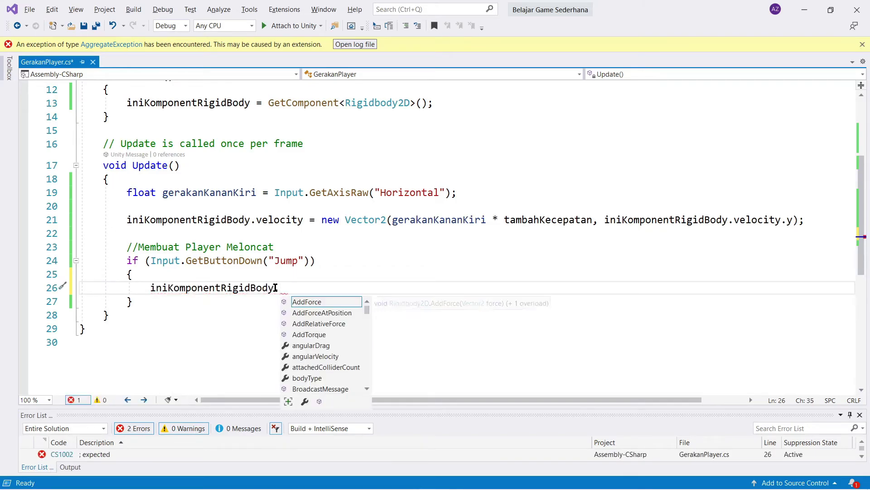
pyautogui.press('Return')
pyautogui.hotkey('ctrl', 'z')
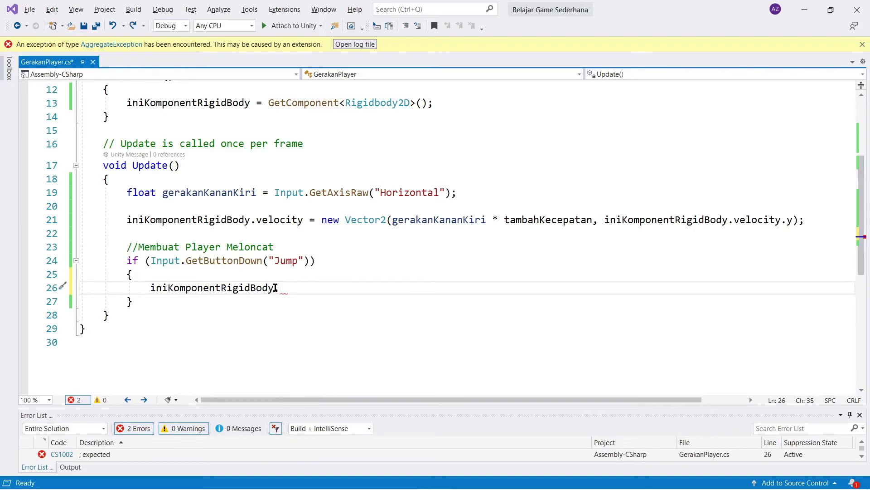
pyautogui.write('Ad')
pyautogui.press('Tab')
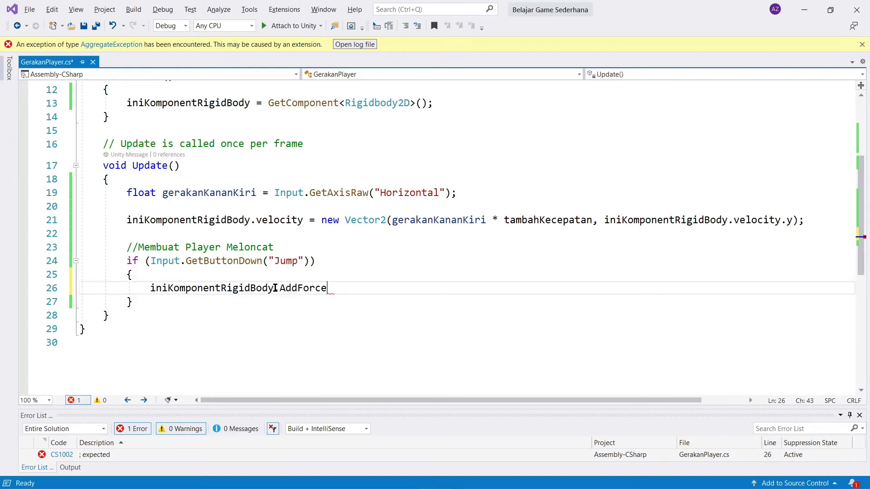
pyautogui.write('(')
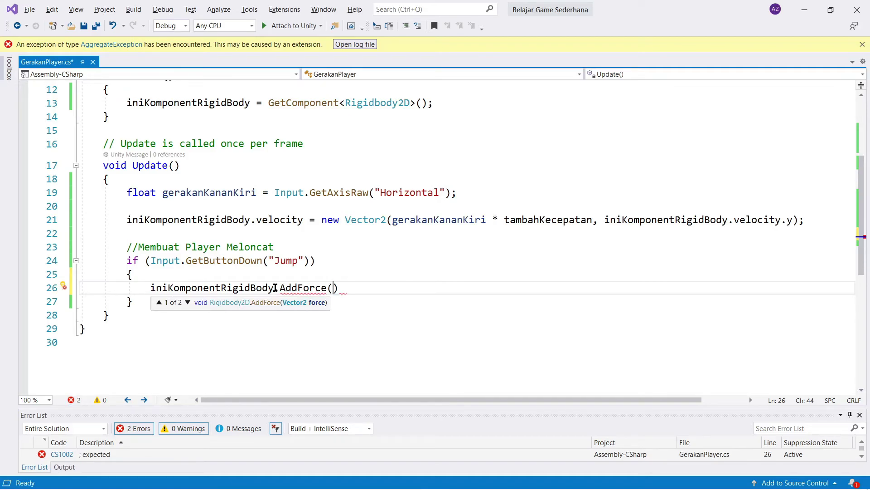
pyautogui.write('new Vector2')
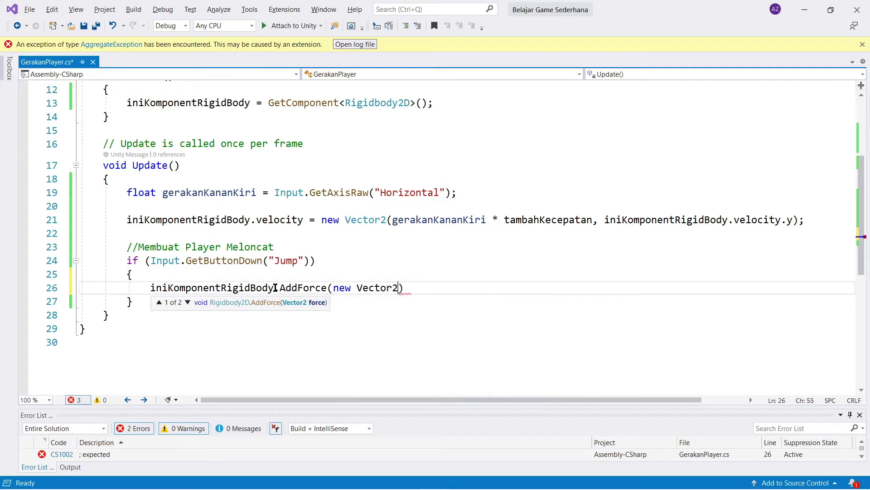
pyautogui.write('()')
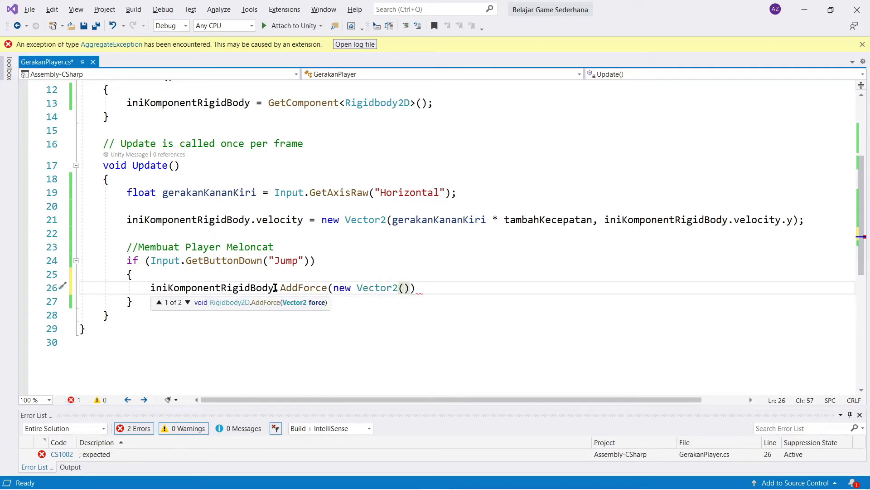
pyautogui.press('End')
pyautogui.write(';')
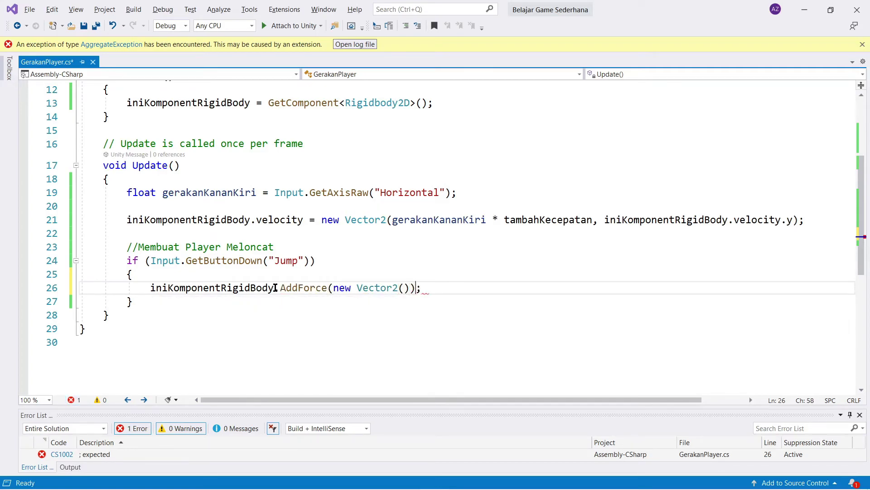
# Step: Fill the first Vector2 argument with iniKomponentRigidBody.velocity.x, followed by a comma
pyautogui.press('Left')
pyautogui.press('Left')
pyautogui.press('Left')
pyautogui.write('x')
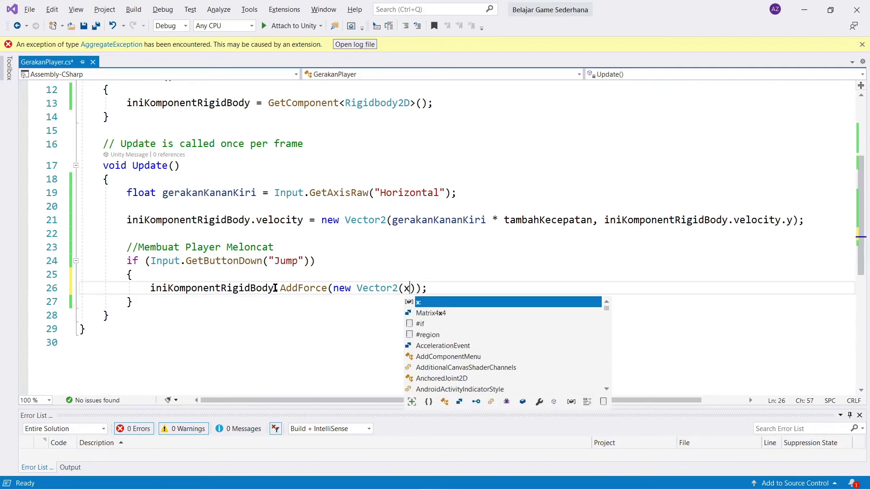
pyautogui.press('BackSpace')
pyautogui.write(',')
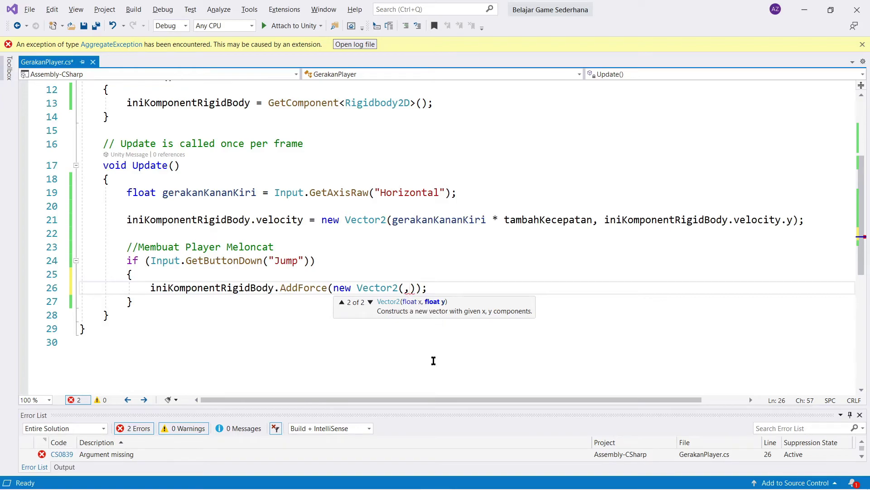
pyautogui.click(406, 289)
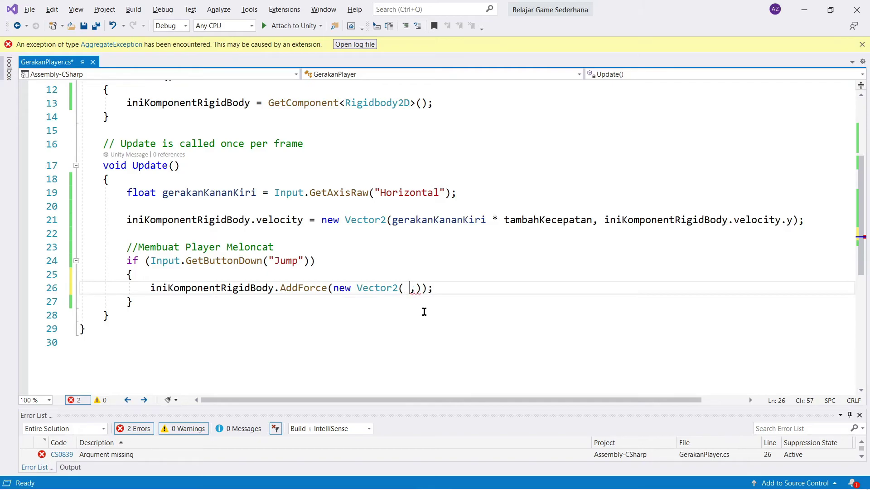
pyautogui.write('in')
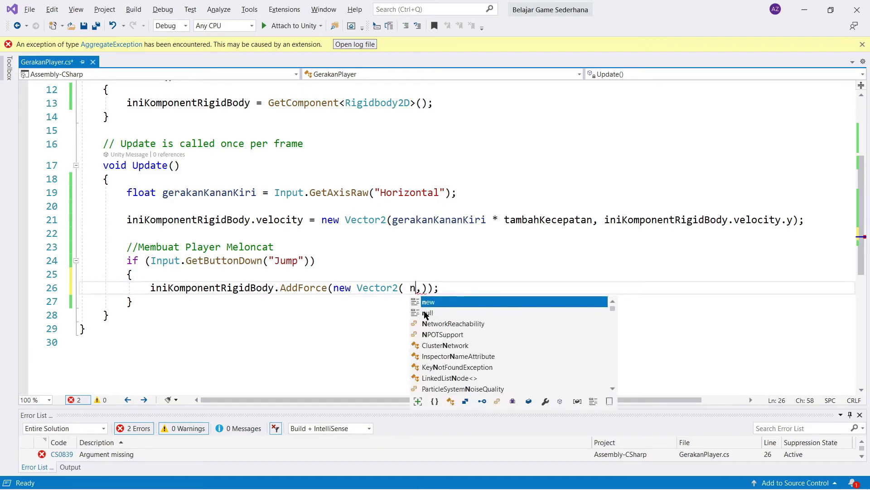
pyautogui.write('i')
pyautogui.press('Tab')
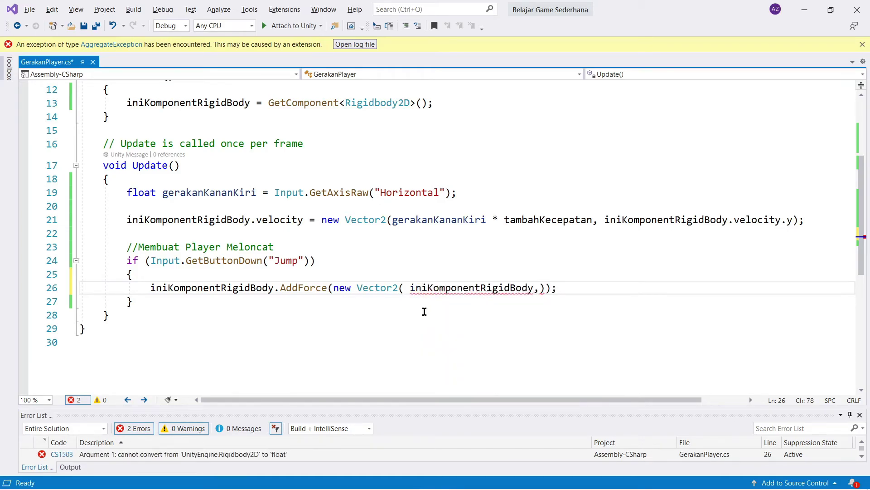
pyautogui.write('.')
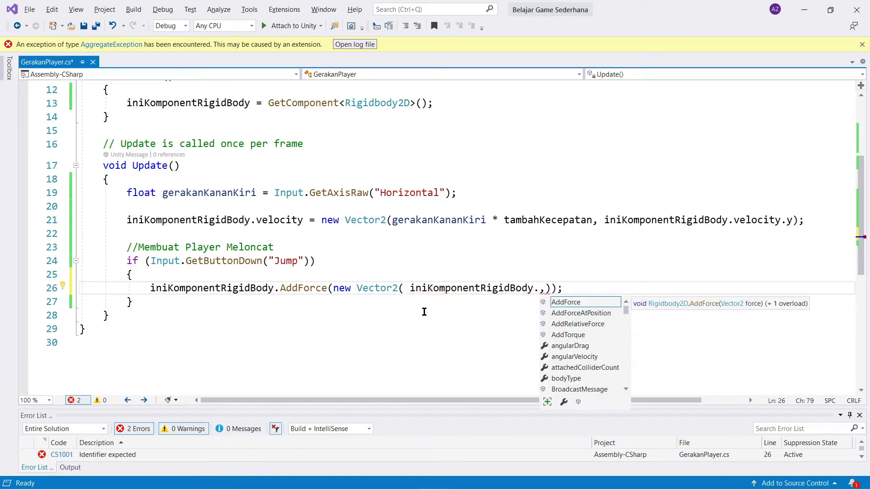
pyautogui.write('ve')
pyautogui.press('Tab')
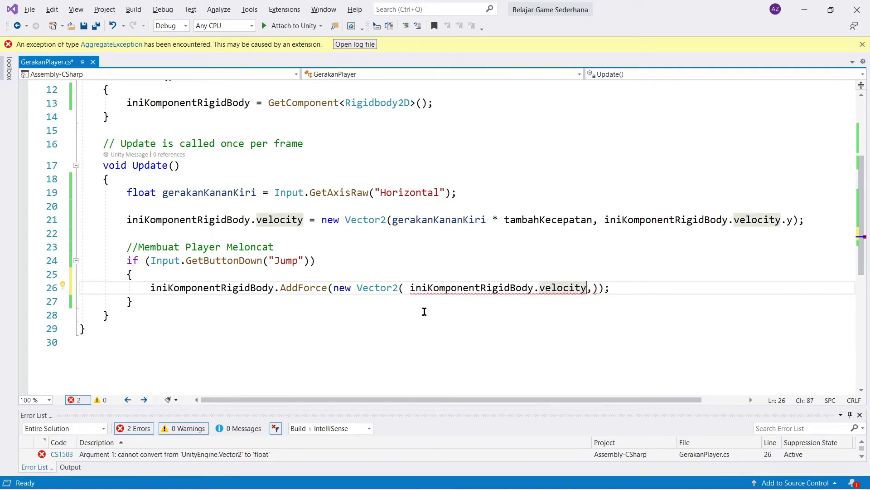
pyautogui.write('.')
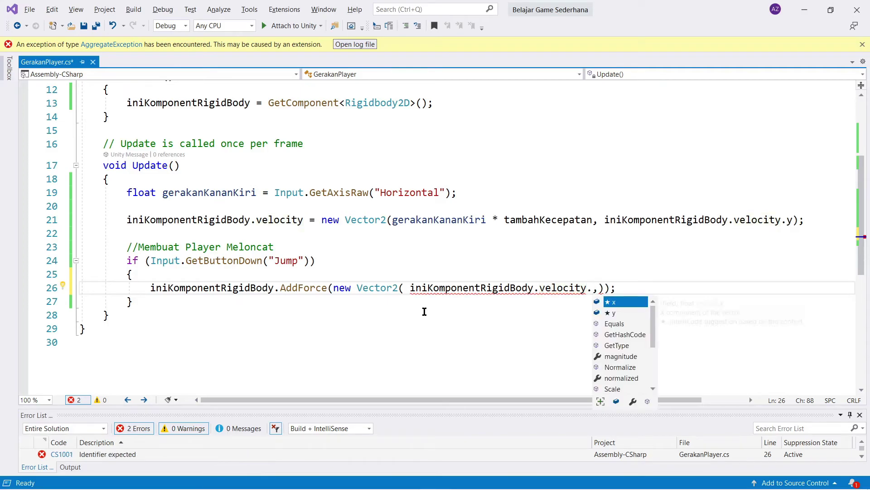
pyautogui.write('x')
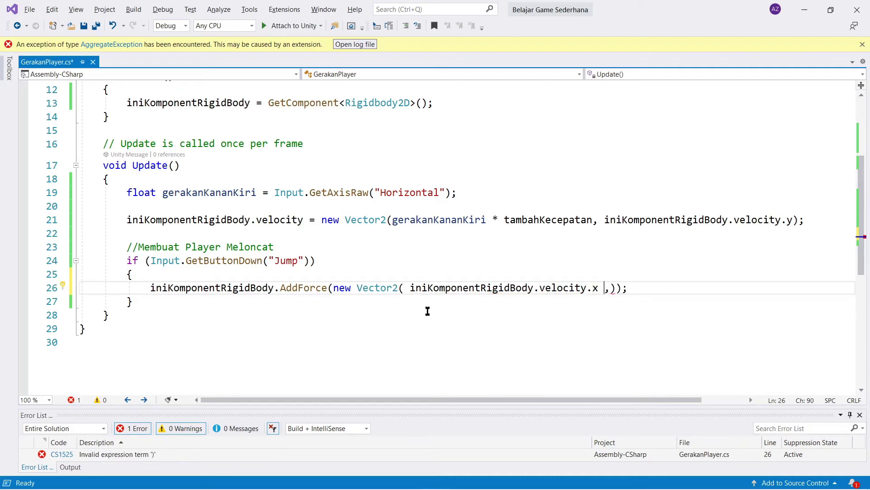
# Step: Replace the velocity.x expression with 0 as the horizontal force value
pyautogui.scroll(-2, 380, 310)
pyautogui.scroll(2, 380, 309)
pyautogui.moveTo(604, 288); pyautogui.dragTo(410, 288)
pyautogui.press('BackSpace')
pyautogui.press('BackSpace')
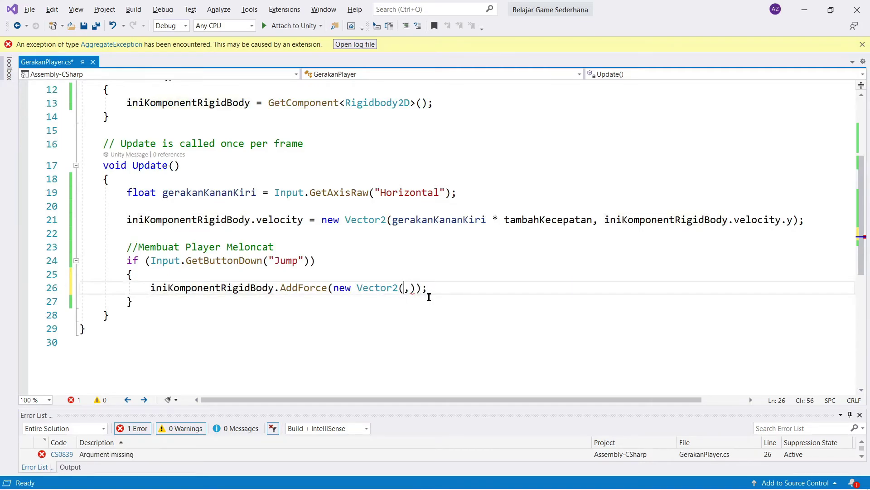
pyautogui.write('0')
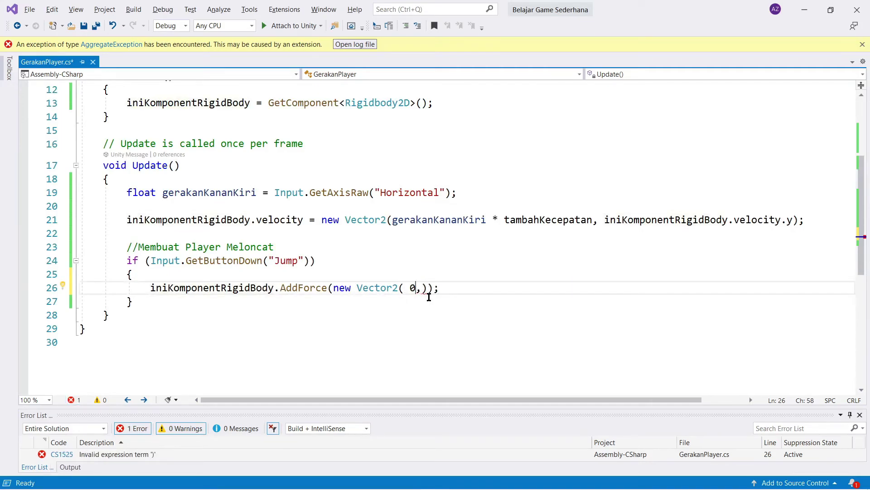
pyautogui.press('BackSpace')
pyautogui.press('Right')
pyautogui.press('Right')
# Step: Declare 'public float tinggiLoncatan;' below the tambahKecepatan field
pyautogui.scroll(4, 426, 285)
pyautogui.click(292, 206)
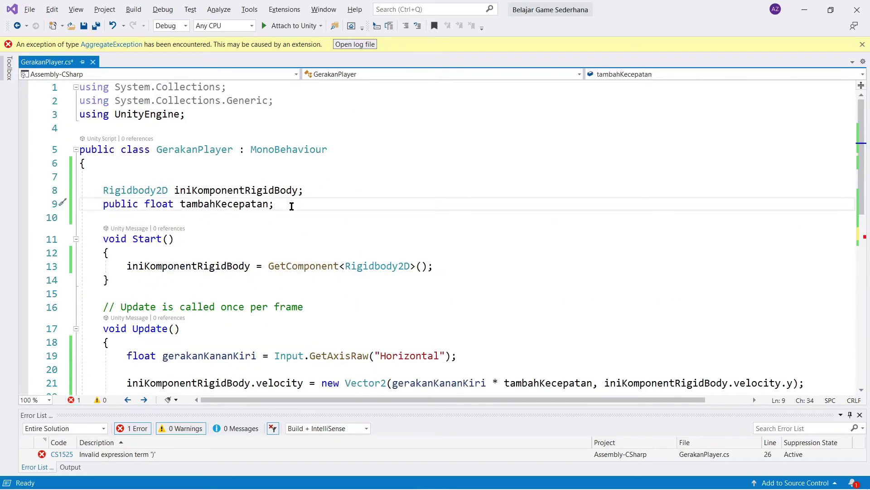
pyautogui.press('Return')
pyautogui.write('public ')
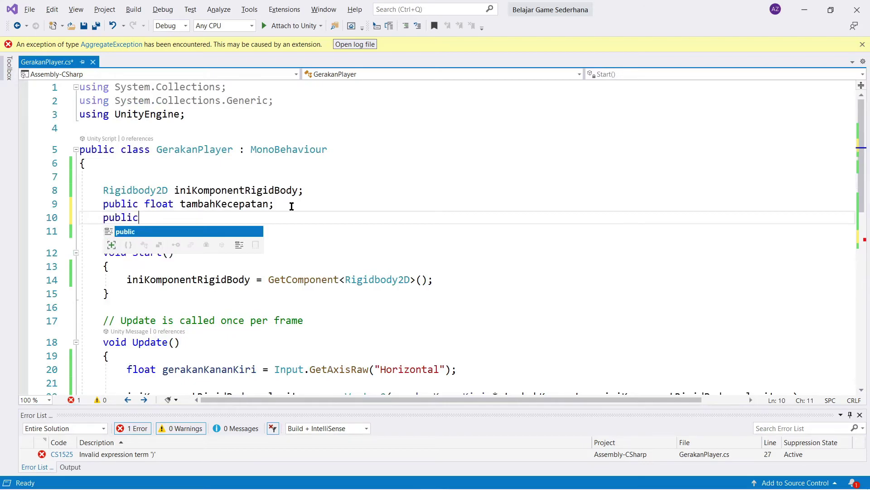
pyautogui.write('float ')
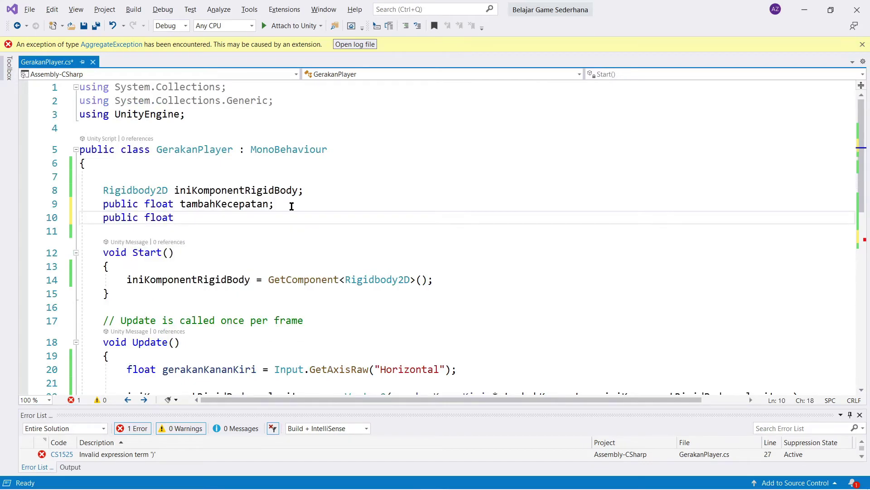
pyautogui.write('tinggiLoncata')
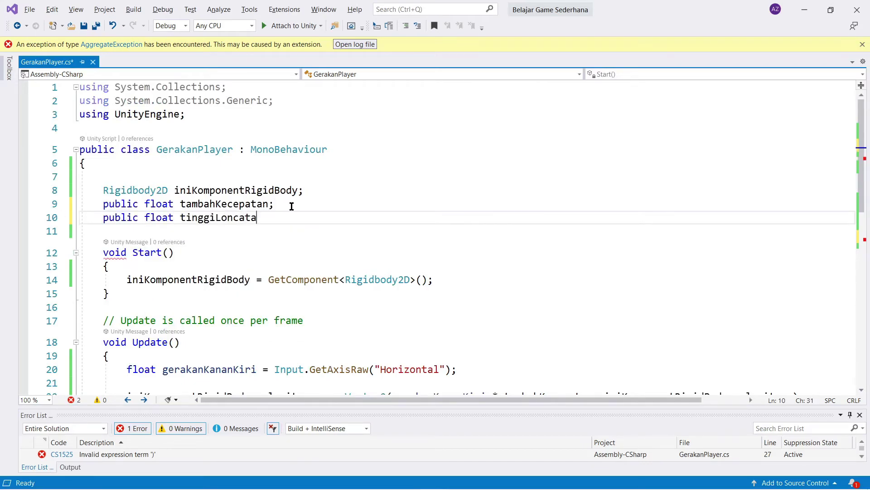
pyautogui.write('n;')
# Step: Use tinggiLoncatan as the second Vector2 argument and save GerakanPlayer.cs
pyautogui.scroll(-7, 331, 231)
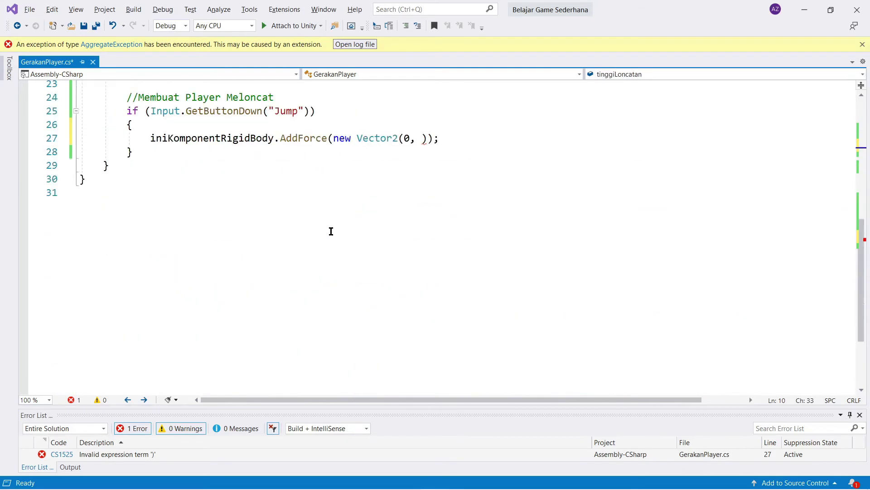
pyautogui.scroll(2, 199, 172)
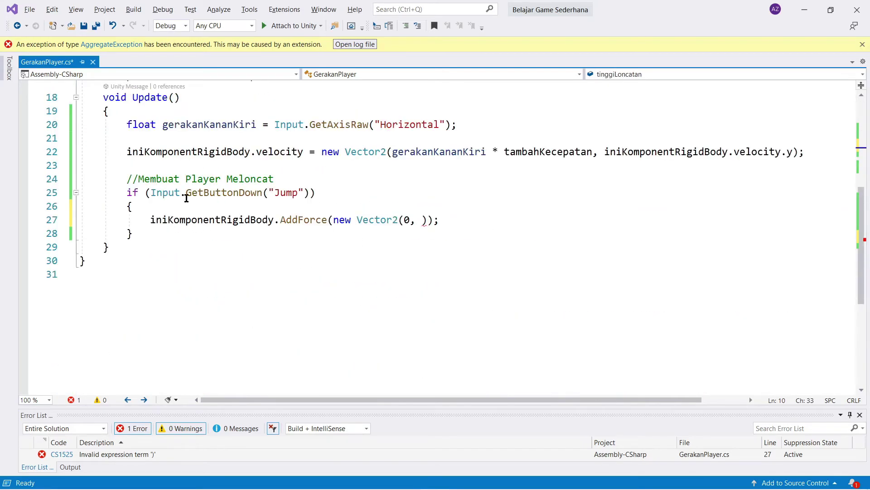
pyautogui.moveTo(151, 193); pyautogui.dragTo(310, 193)
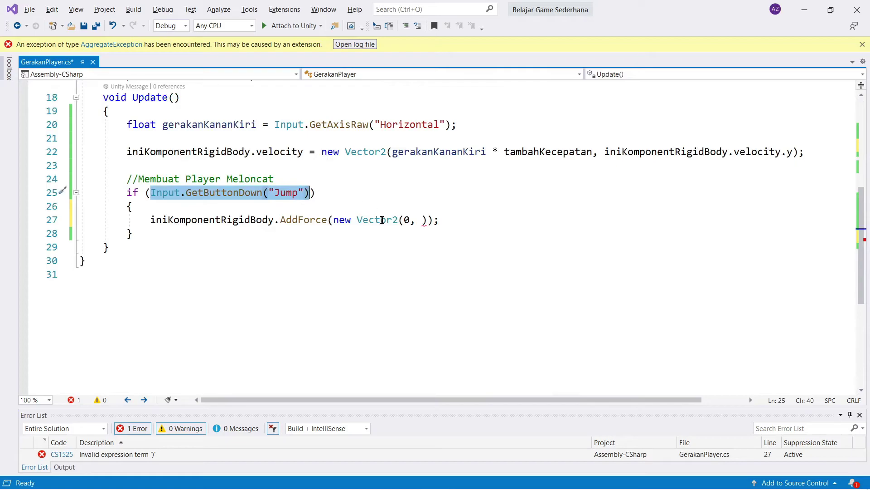
pyautogui.click(416, 221)
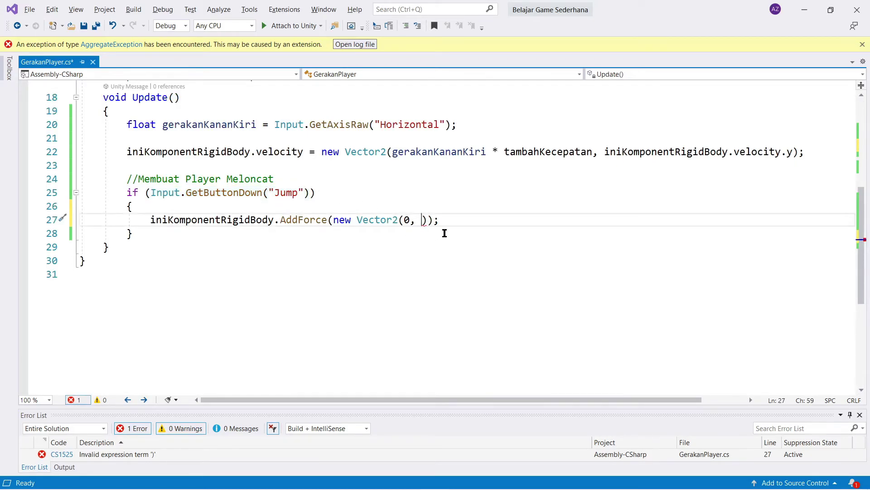
pyautogui.scroll(2, 444, 233)
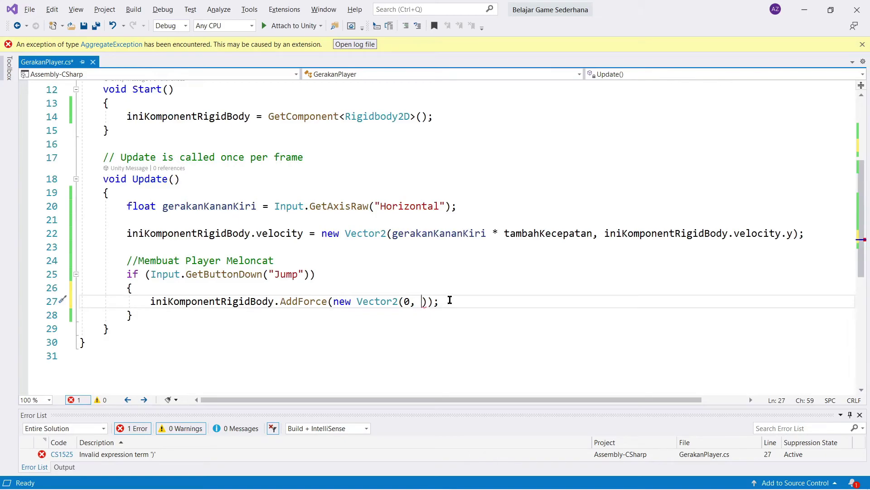
pyautogui.write('t')
pyautogui.write('ingg)')
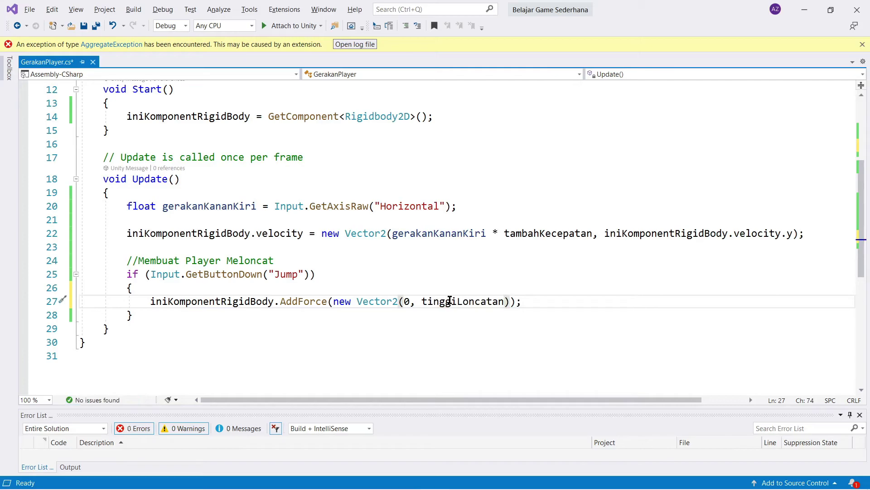
pyautogui.hotkey('ctrl', 's')
# Step: In Unity, set Squid's Tinggi Loncatan to 200 and start Play mode
pyautogui.hotkey('alt', 'Tab')
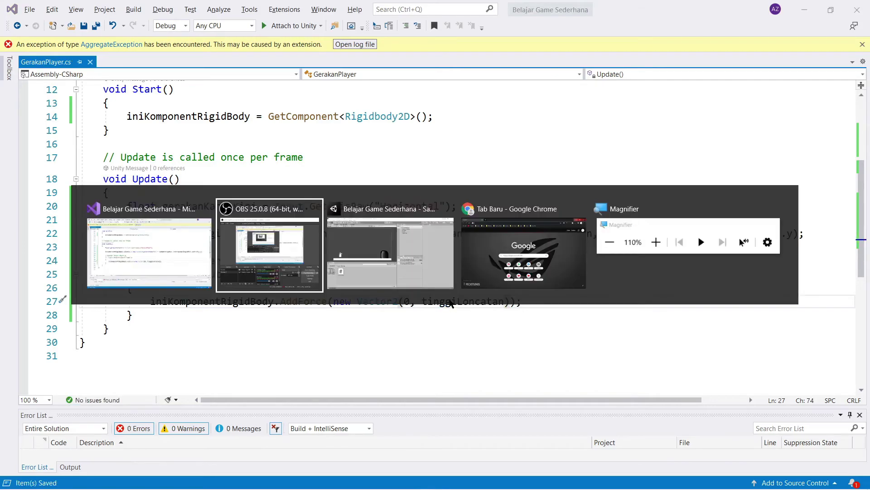
pyautogui.hotkey('alt', 'Tab')
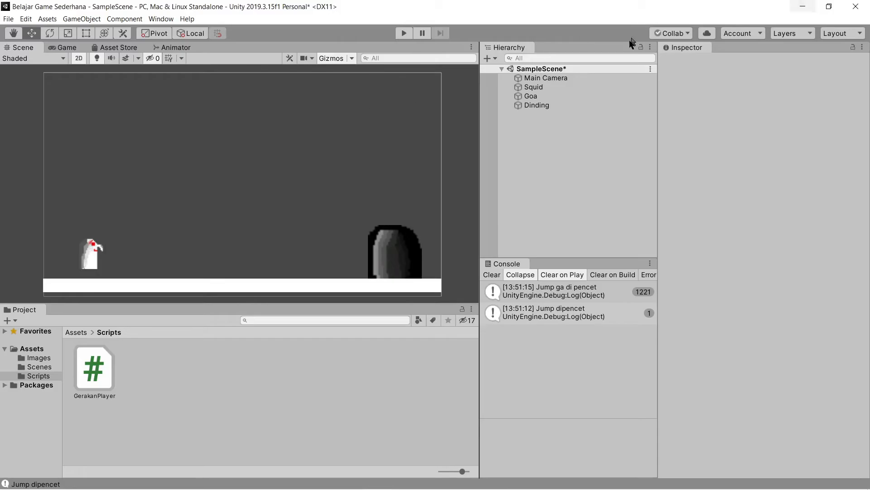
pyautogui.click(554, 89)
pyautogui.scroll(-3, 702, 227)
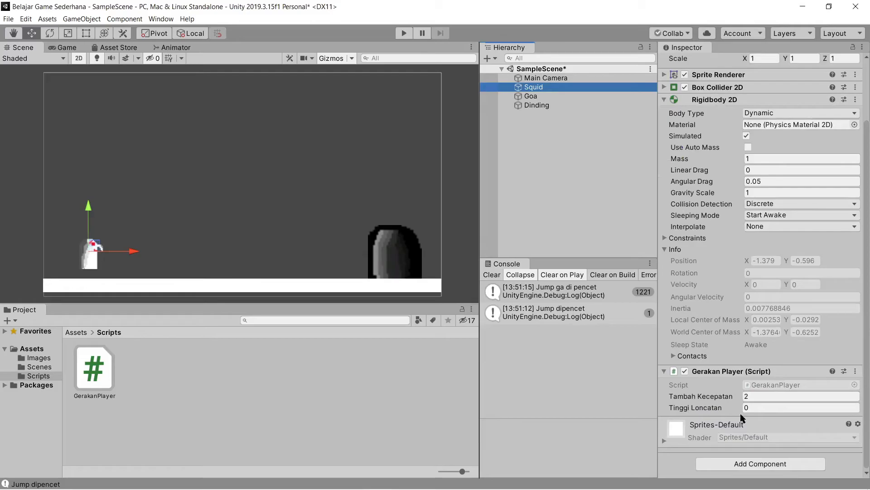
pyautogui.click(756, 408)
pyautogui.write('200')
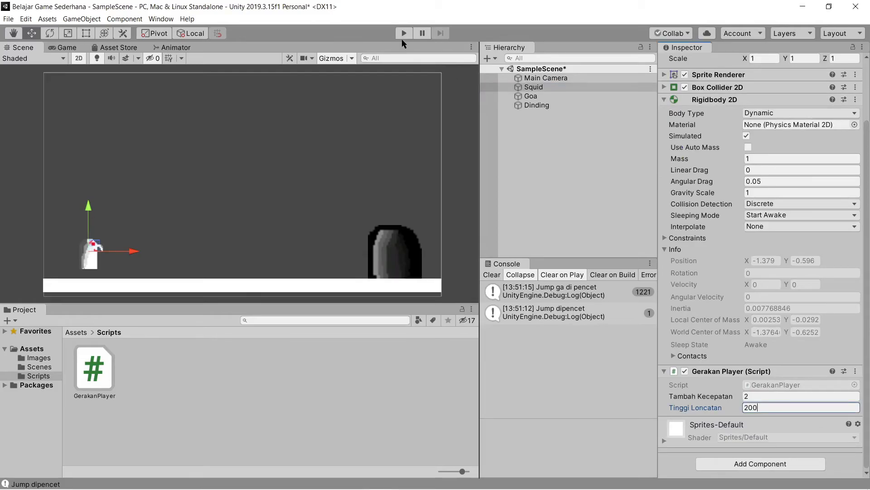
pyautogui.click(404, 33)
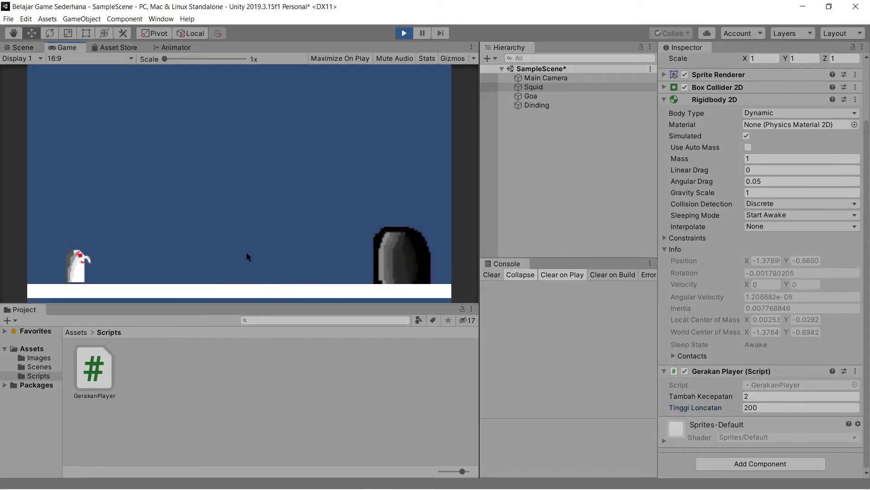
pyautogui.press('space')
pyautogui.press('space')
pyautogui.press('Right')
pyautogui.press('space')
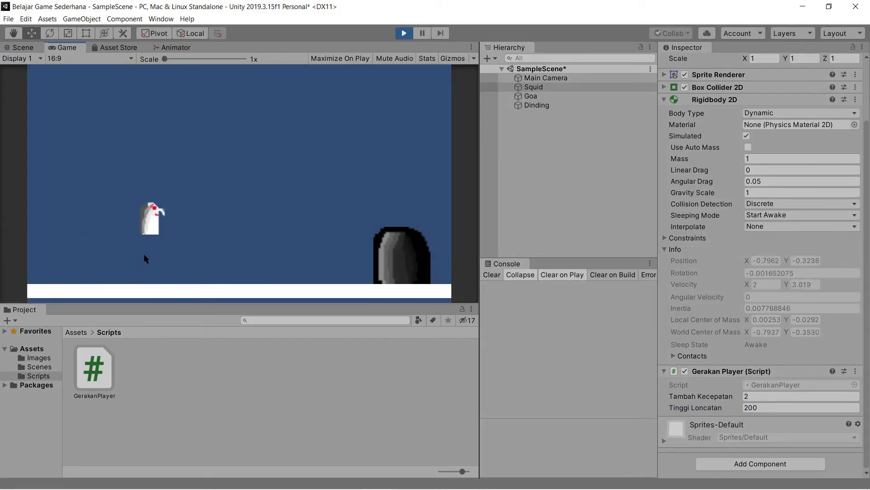
pyautogui.press('Left')
pyautogui.press('space')
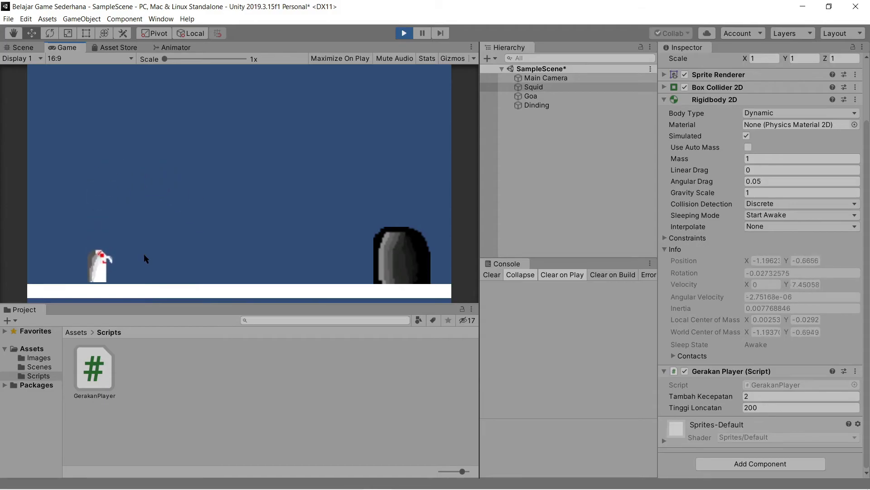
pyautogui.press('Right')
pyautogui.press('Left')
pyautogui.press('space')
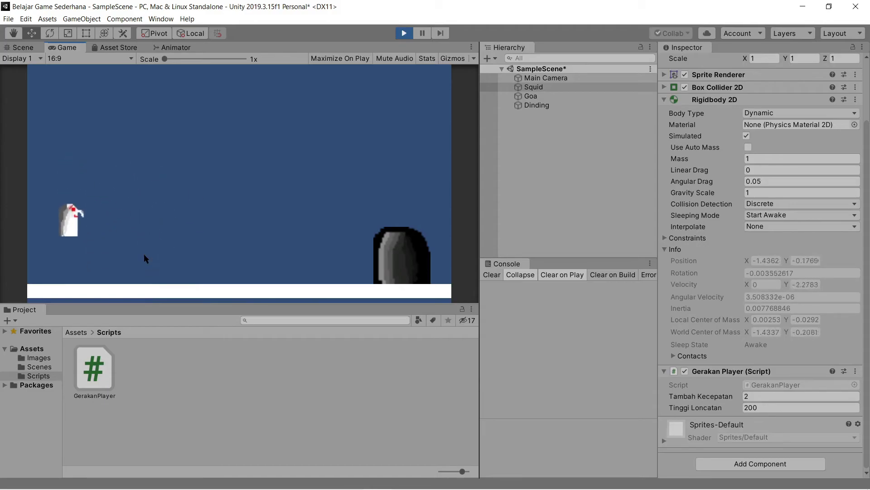
pyautogui.press('Right')
pyautogui.press('space')
pyautogui.press('Left')
pyautogui.press('space')
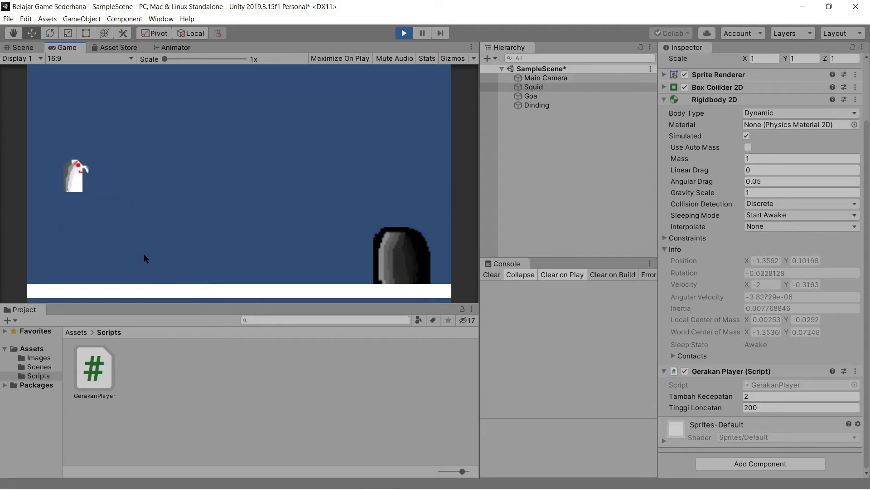
pyautogui.press('Right')
pyautogui.press('space')
pyautogui.press('space')
pyautogui.press('Left')
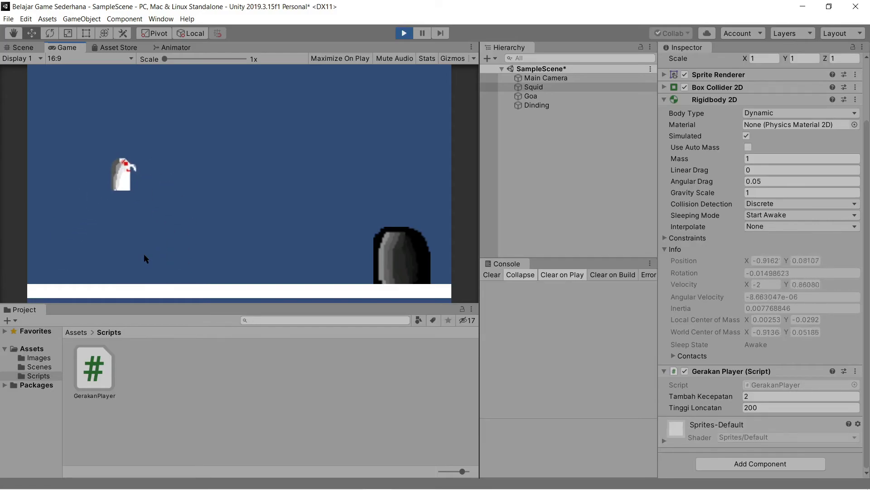
pyautogui.press('space')
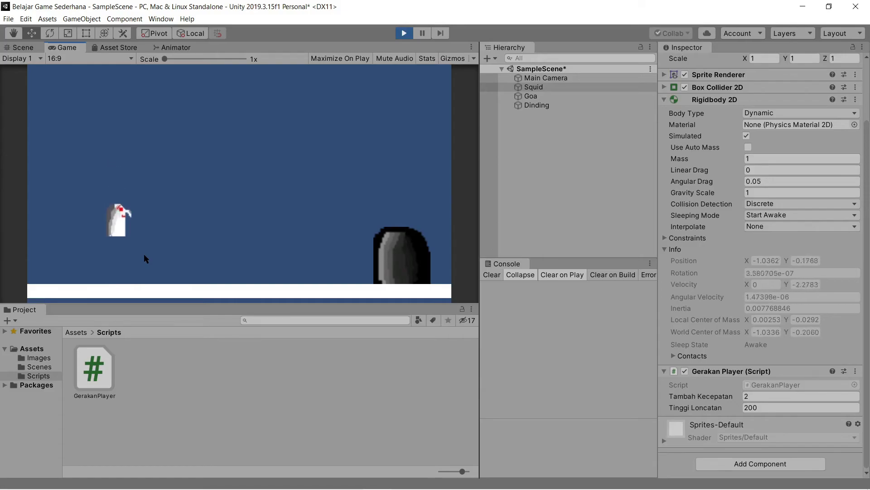
pyautogui.press('Right')
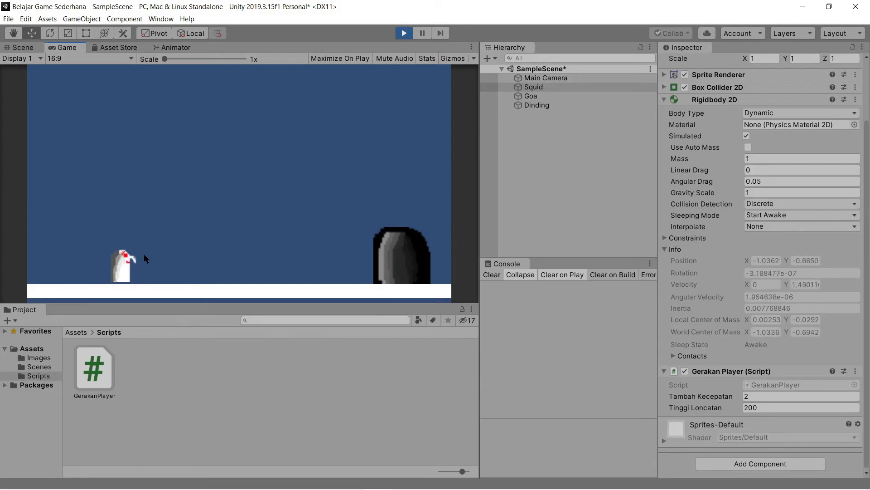
pyautogui.press('space')
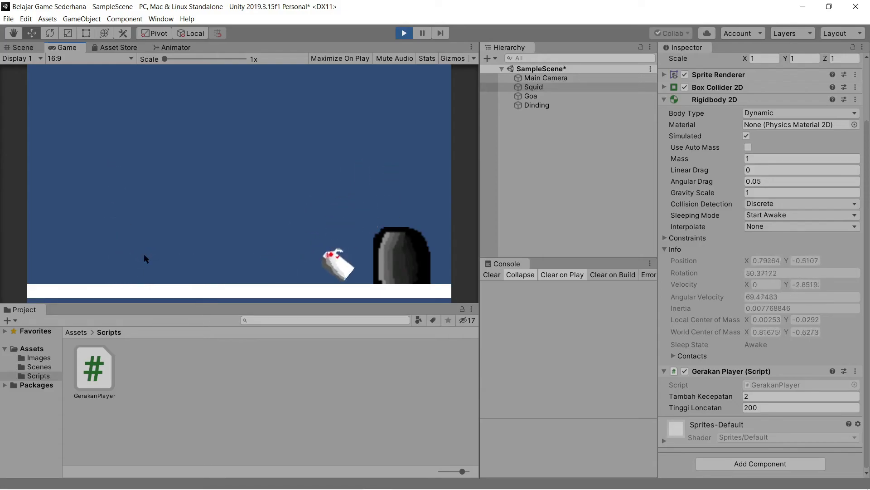
pyautogui.press('Right')
pyautogui.press('space')
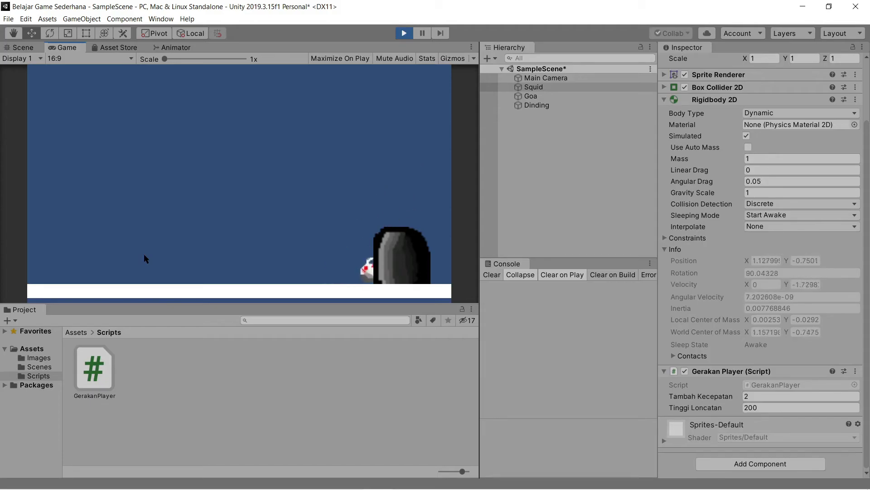
pyautogui.press('Right')
pyautogui.press('space')
pyautogui.press('space')
pyautogui.press('Left')
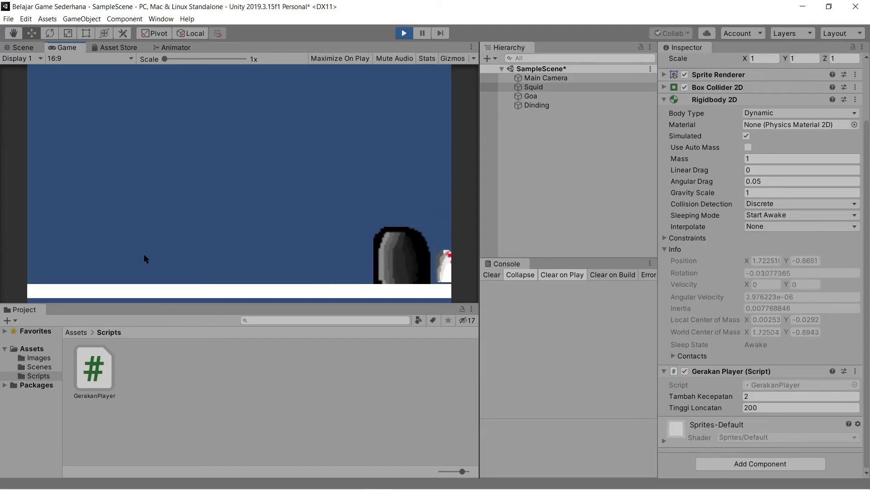
pyautogui.press('space')
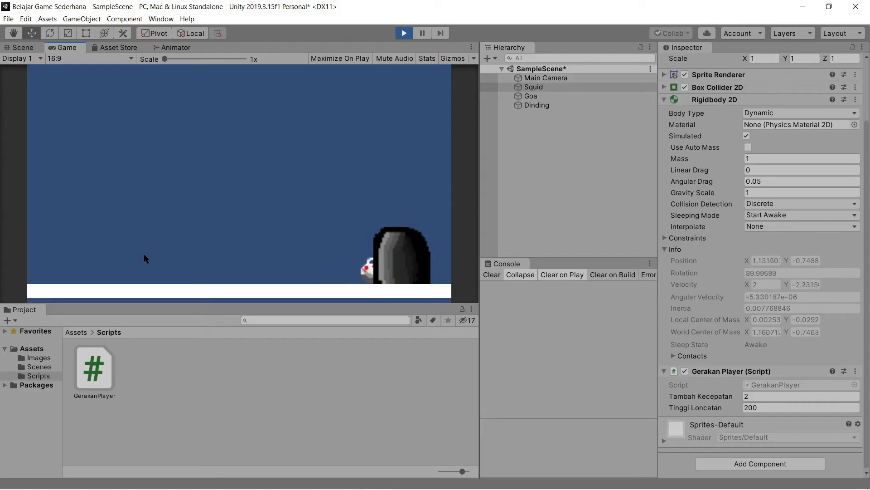
pyautogui.press('space')
pyautogui.press('space')
pyautogui.press('Right')
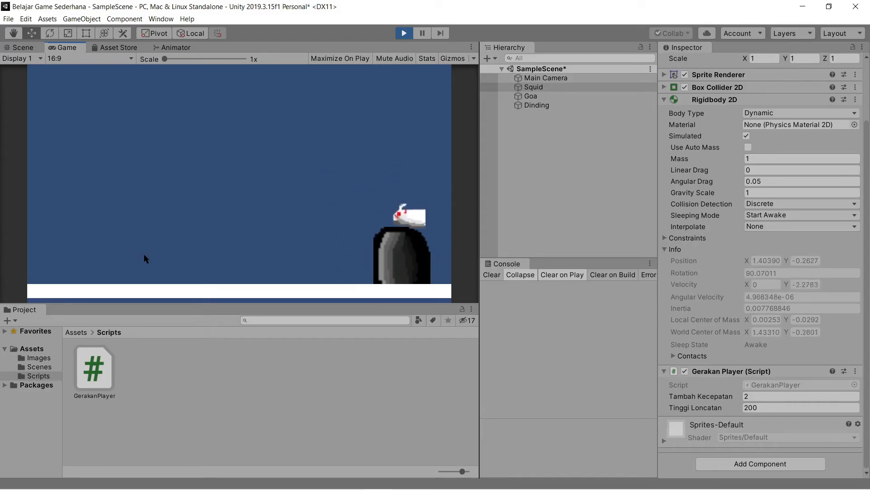
pyautogui.press('Left')
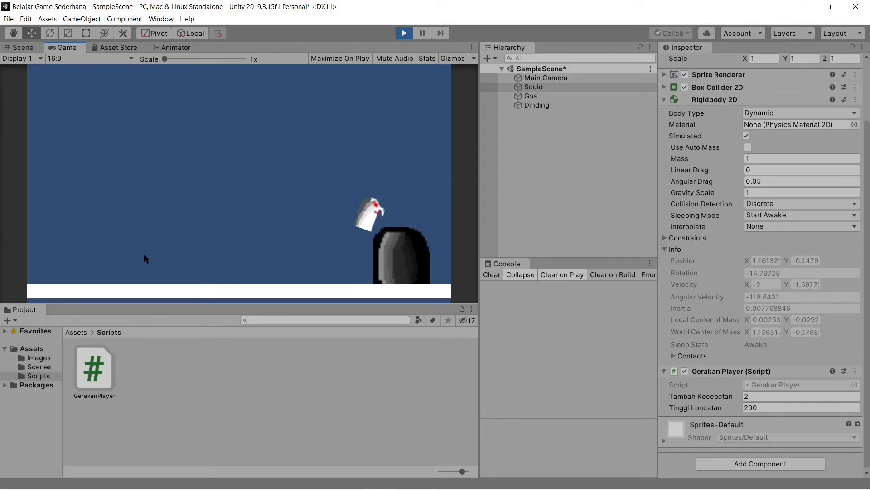
pyautogui.click(404, 33)
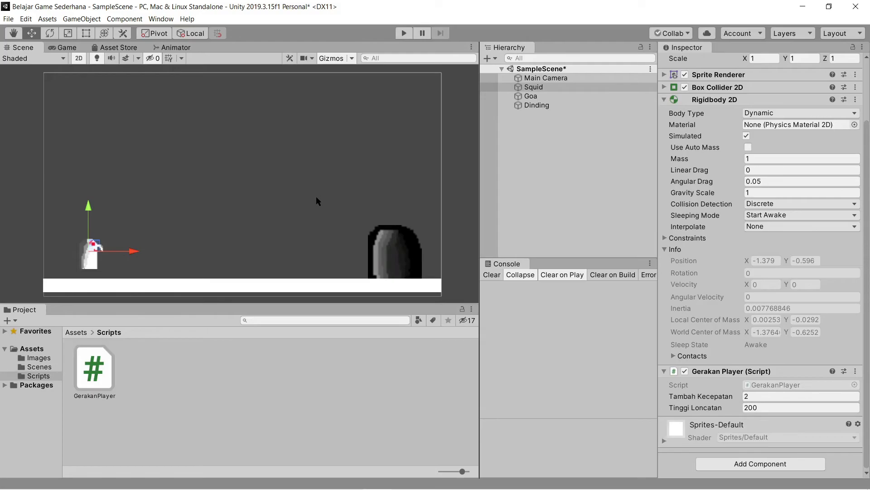
# Step: Open GerakanPlayer from the Project panel and generate an OnTriggerEnter2D(Collider2D collision) stub below Update
pyautogui.moveTo(408, 462)
pyautogui.click(105, 372)
pyautogui.doubleClick(105, 371)
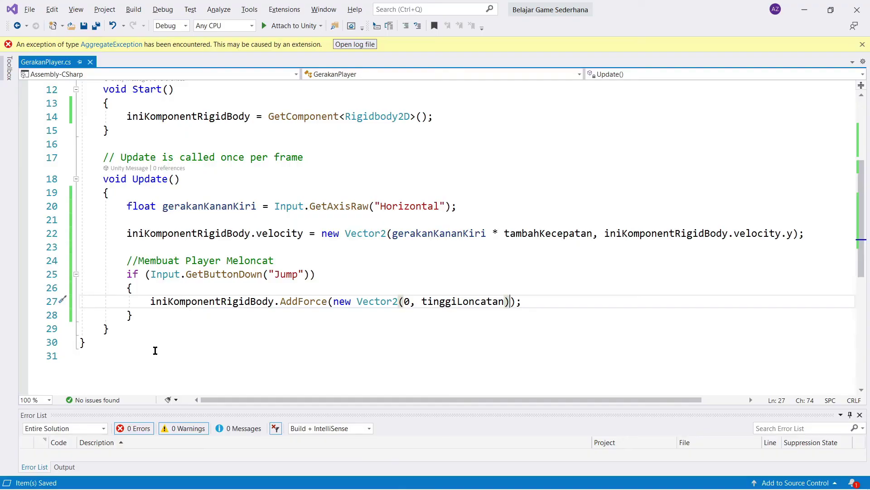
pyautogui.click(198, 332)
pyautogui.press('Return')
pyautogui.press('Return')
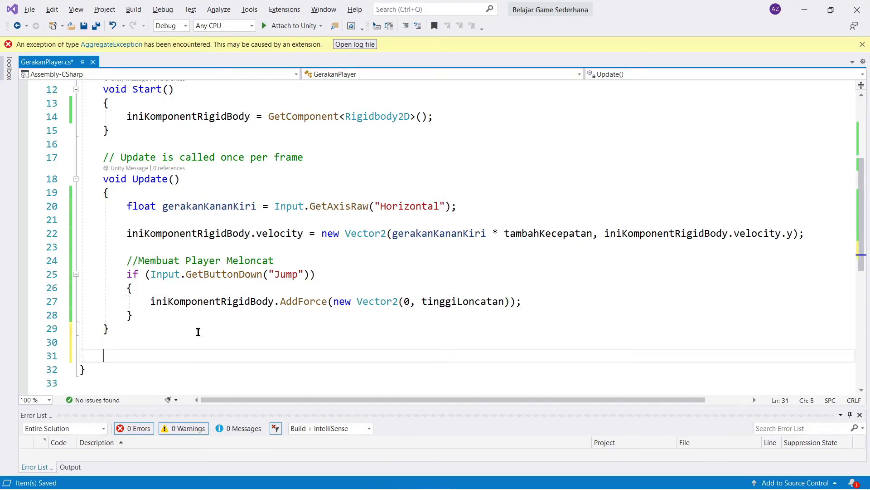
pyautogui.write('void')
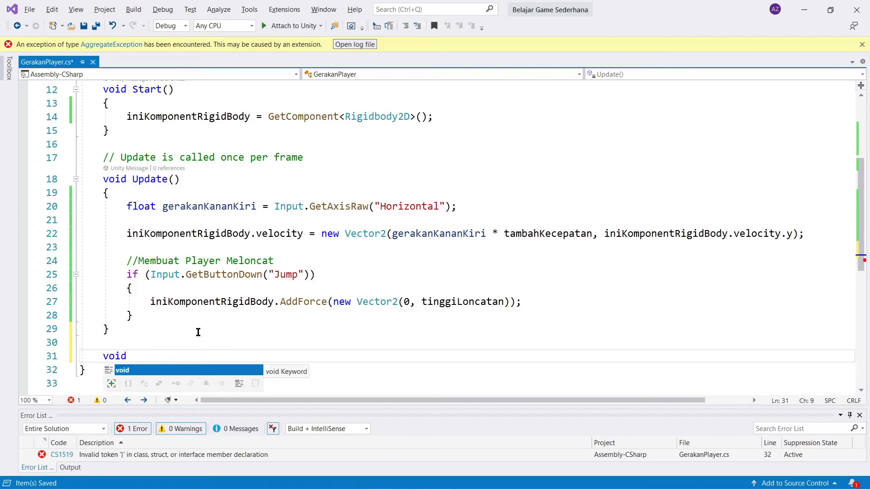
pyautogui.write(' On')
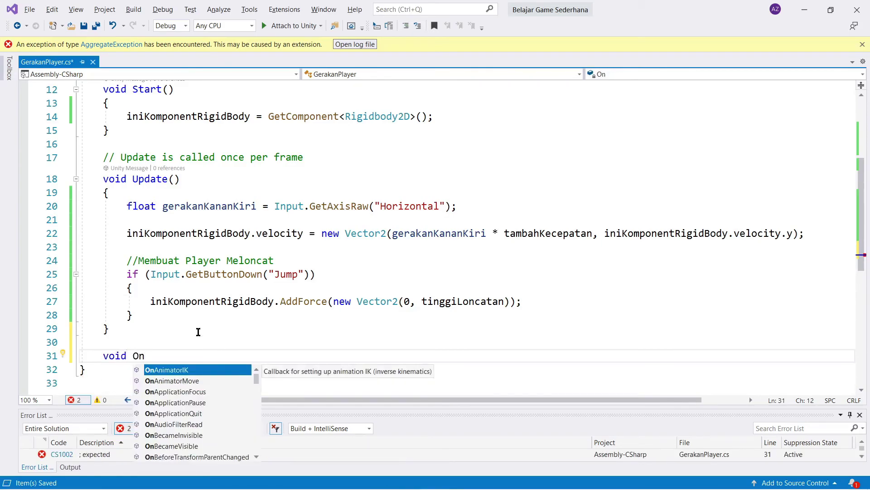
pyautogui.write('Tri')
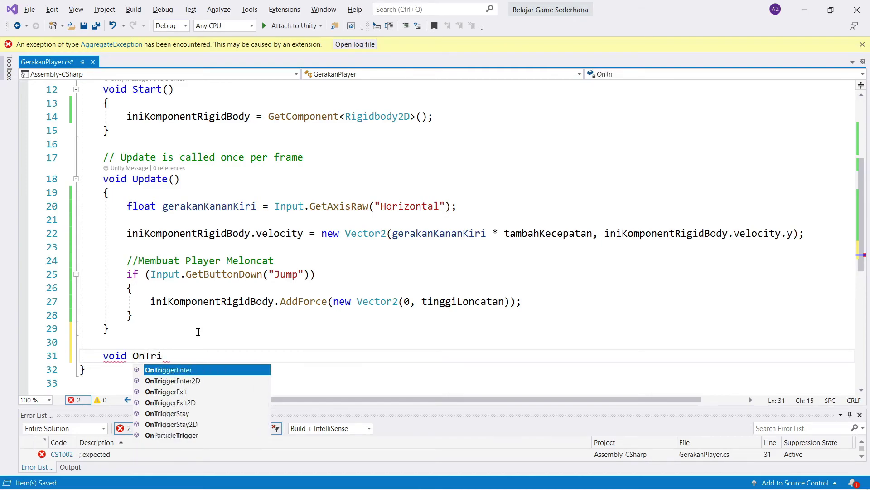
pyautogui.press('Down')
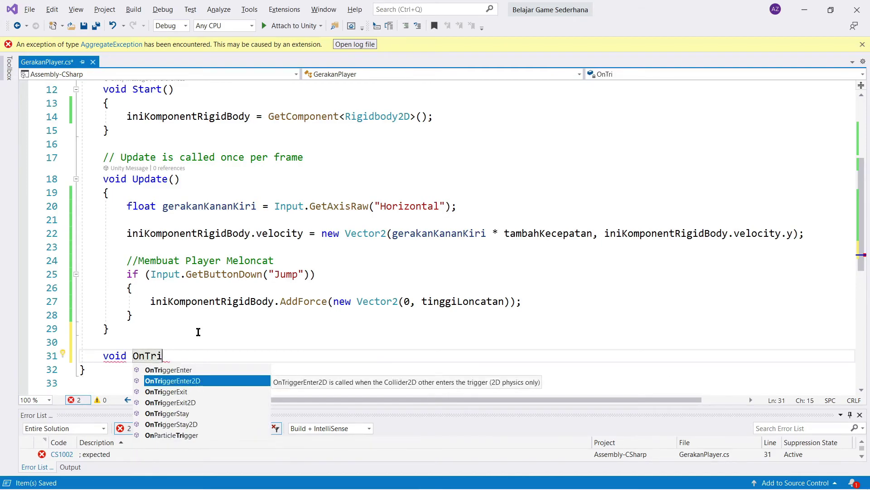
pyautogui.press('Tab')
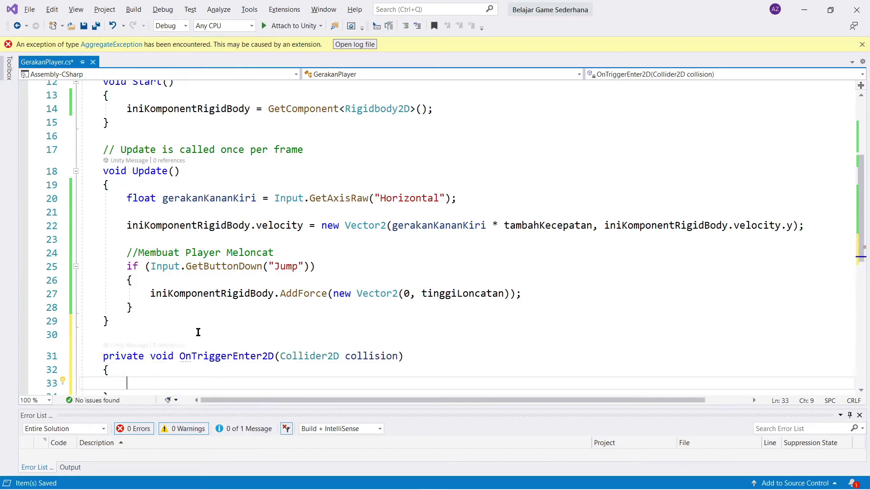
pyautogui.scroll(-4, 220, 323)
pyautogui.moveTo(145, 192); pyautogui.dragTo(104, 194)
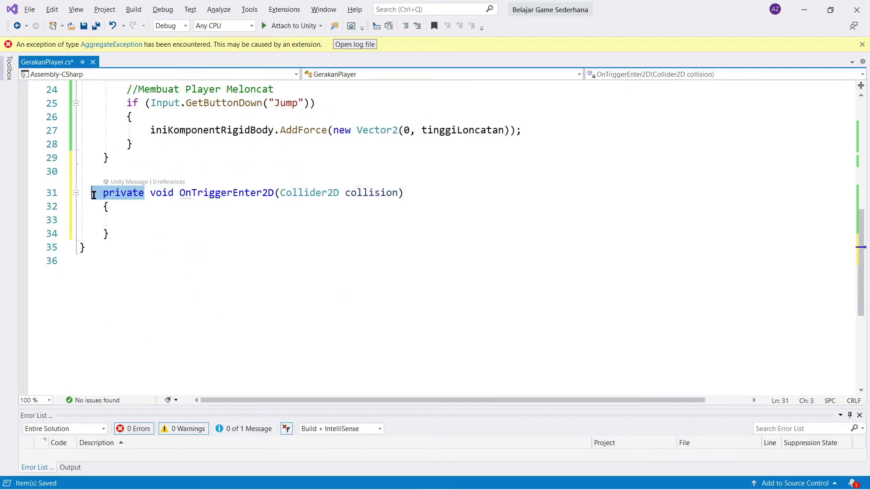
pyautogui.scroll(8, 104, 194)
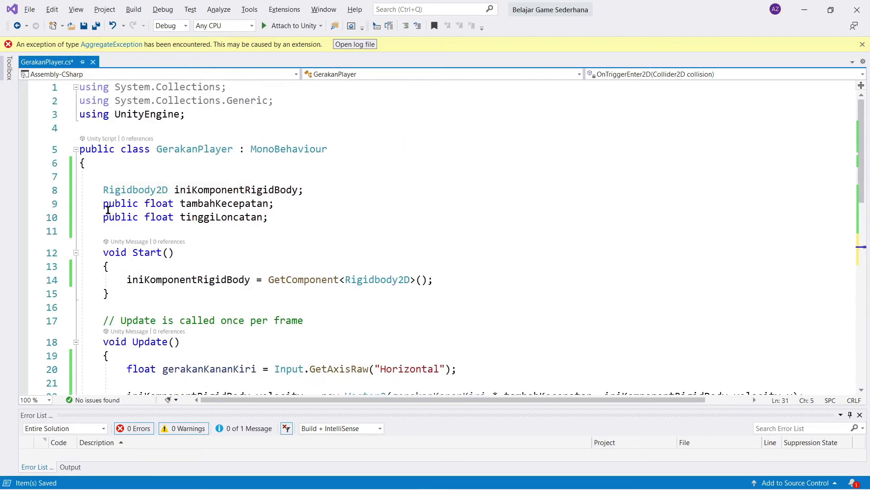
pyautogui.moveTo(103, 204); pyautogui.dragTo(138, 204)
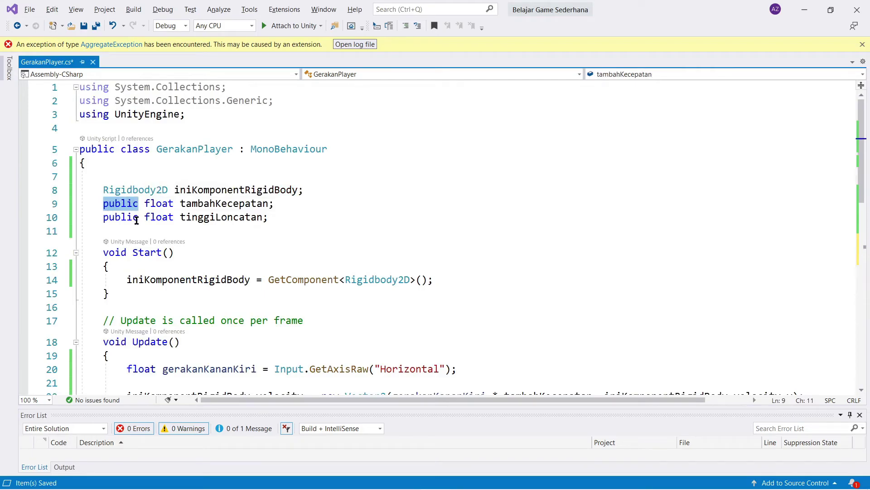
pyautogui.hotkey('alt', 'Tab')
pyautogui.click(584, 87)
pyautogui.hotkey('alt', 'Tab')
pyautogui.scroll(-12, 118, 218)
pyautogui.scroll(6, 146, 365)
pyautogui.scroll(2, 152, 256)
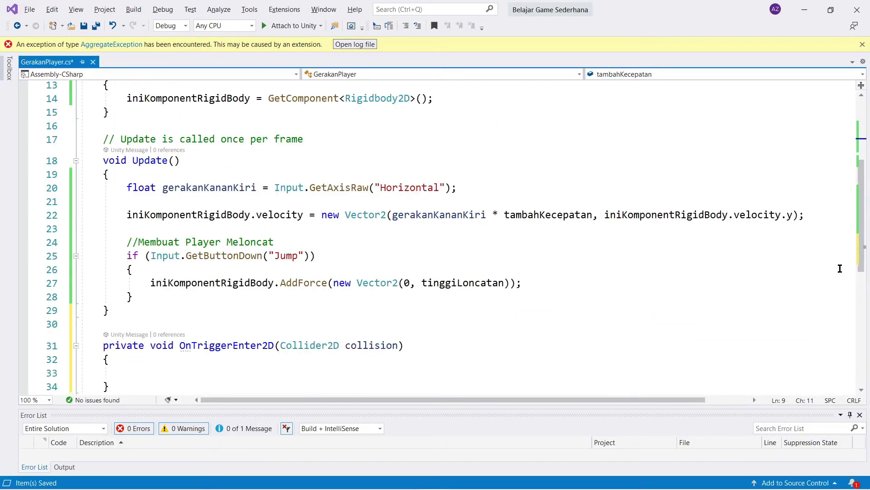
pyautogui.scroll(2, 460, 252)
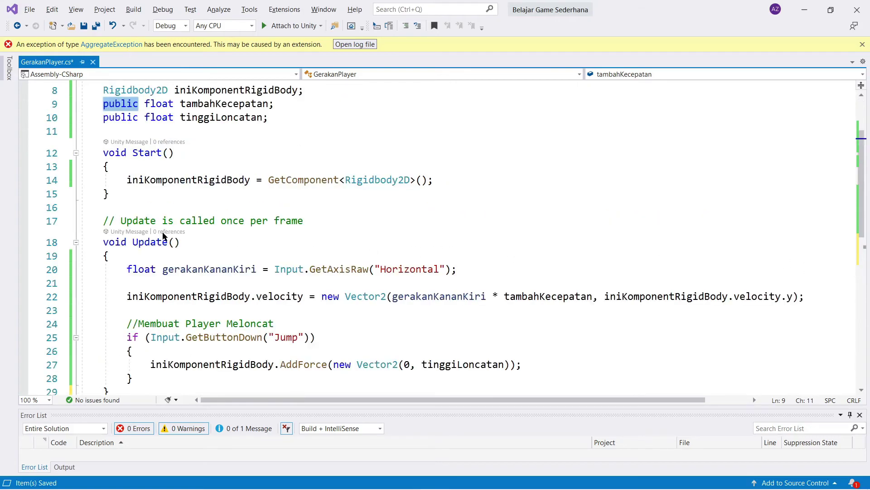
pyautogui.click(121, 104)
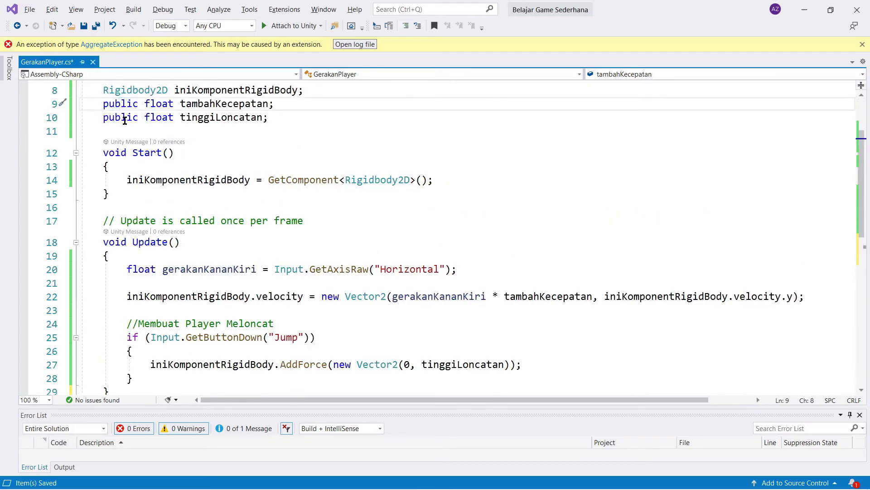
pyautogui.click(126, 119)
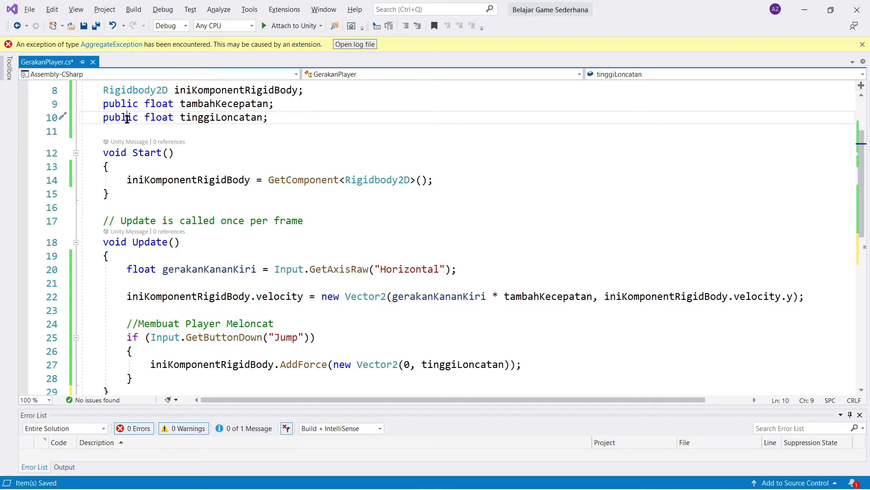
pyautogui.scroll(-2, 128, 118)
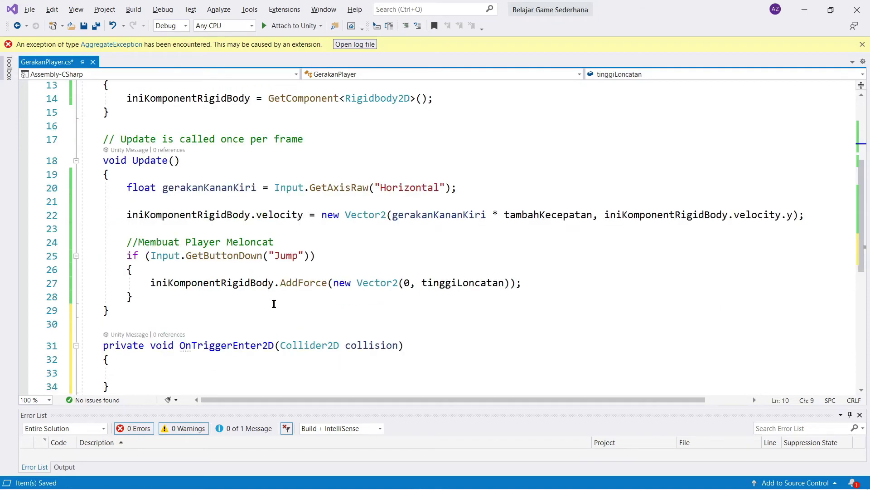
pyautogui.scroll(-2, 274, 303)
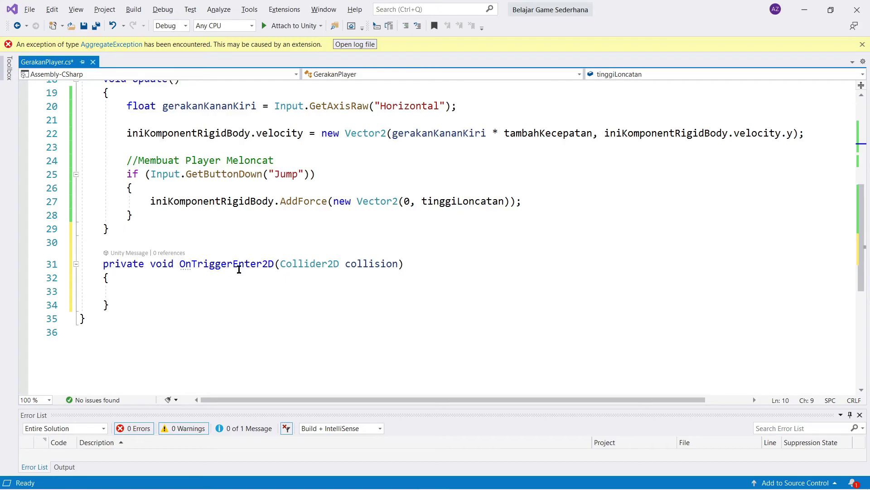
# Step: In Unity, tick Is Trigger on Goa's Box Collider 2D
pyautogui.hotkey('alt', 'Tab')
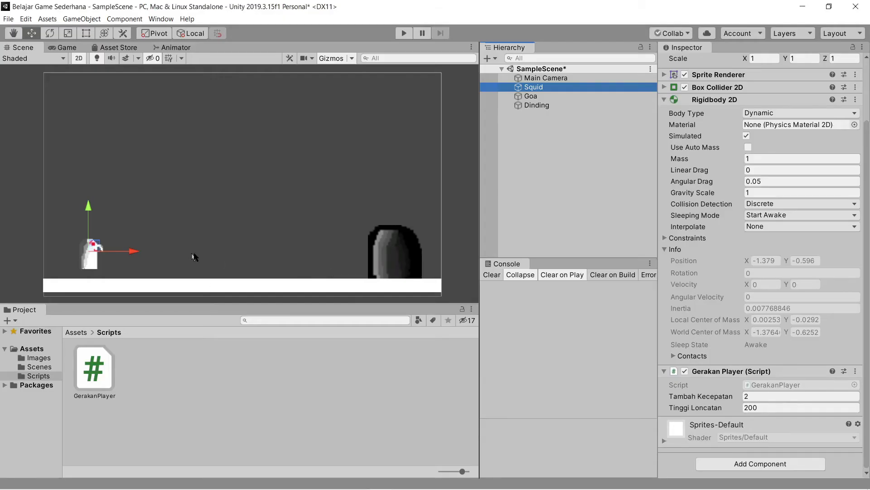
pyautogui.click(539, 96)
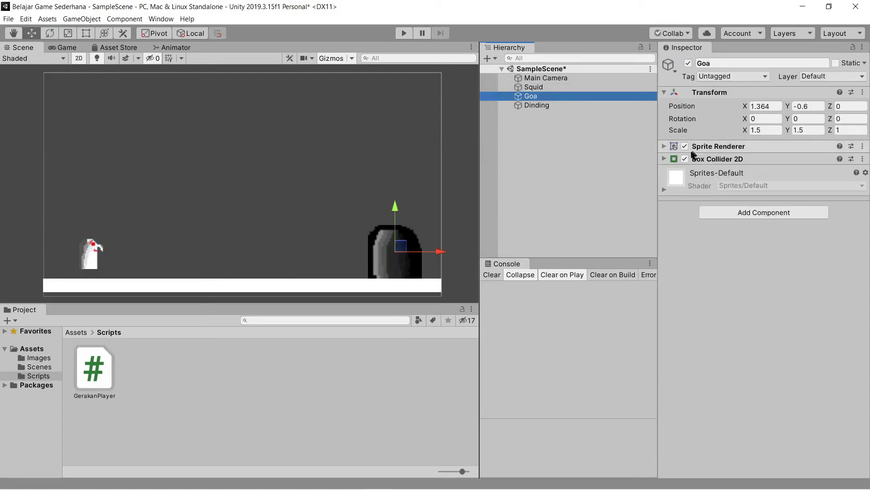
pyautogui.click(716, 159)
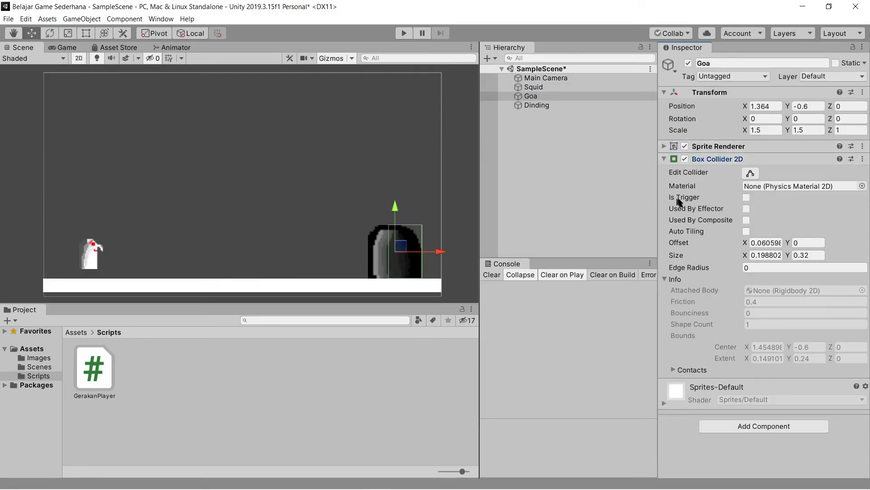
pyautogui.click(746, 197)
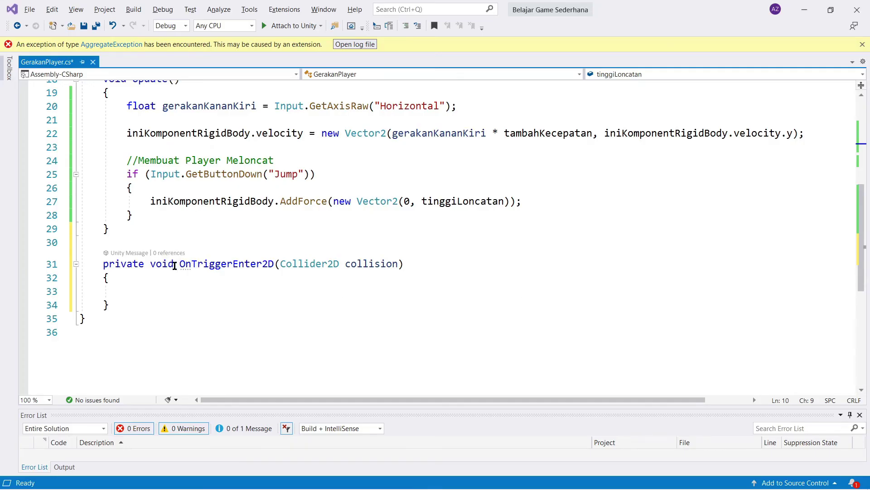
pyautogui.moveTo(174, 265); pyautogui.dragTo(275, 265)
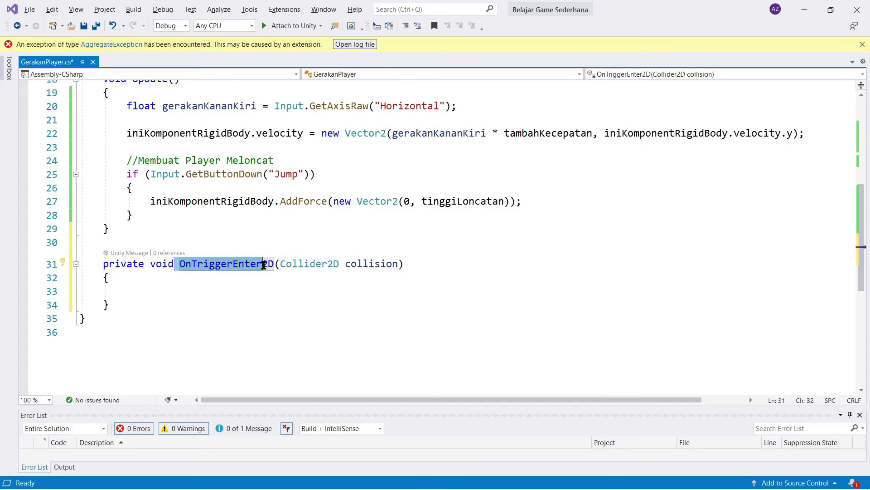
pyautogui.click(262, 290)
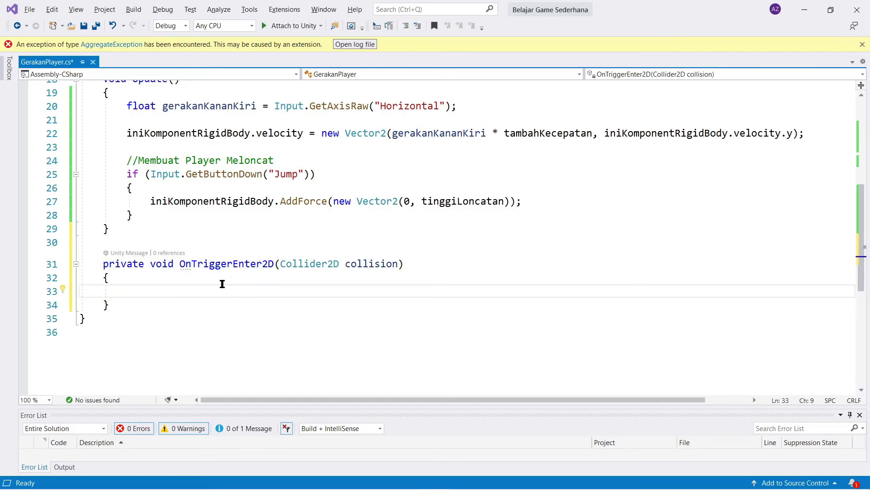
pyautogui.click(235, 263)
pyautogui.moveTo(236, 264); pyautogui.dragTo(266, 263)
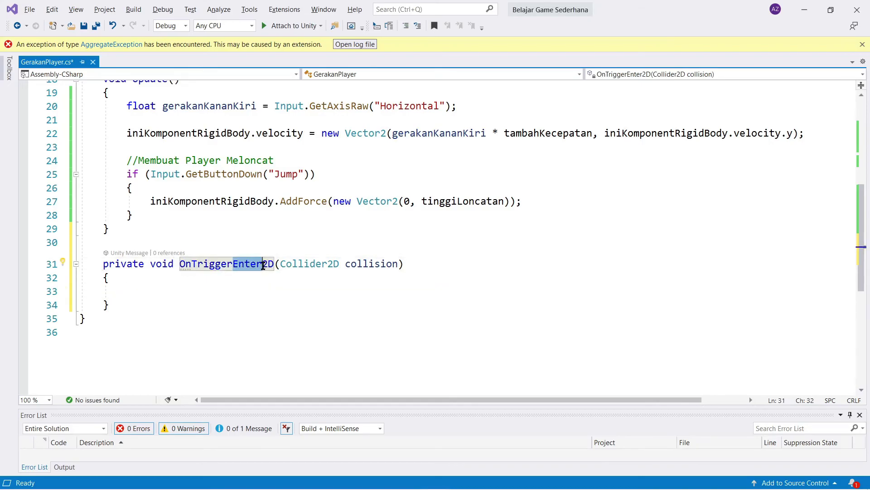
pyautogui.click(232, 291)
pyautogui.moveTo(191, 264); pyautogui.dragTo(232, 266)
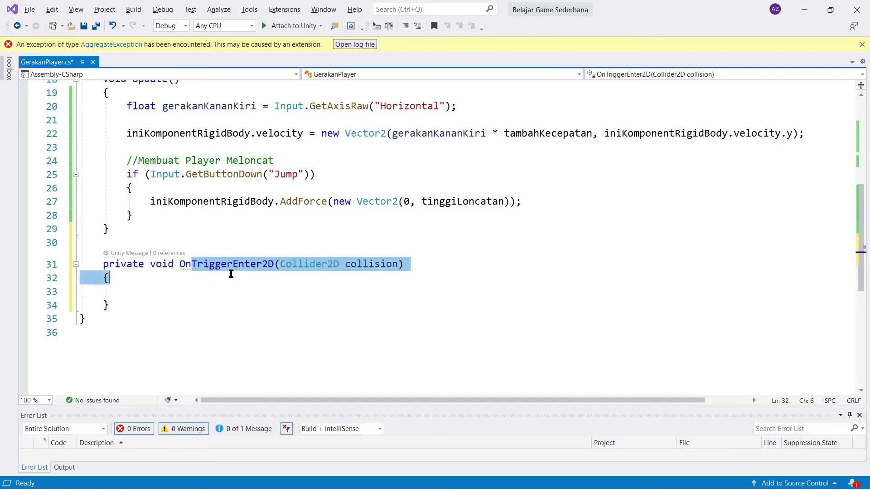
pyautogui.click(265, 286)
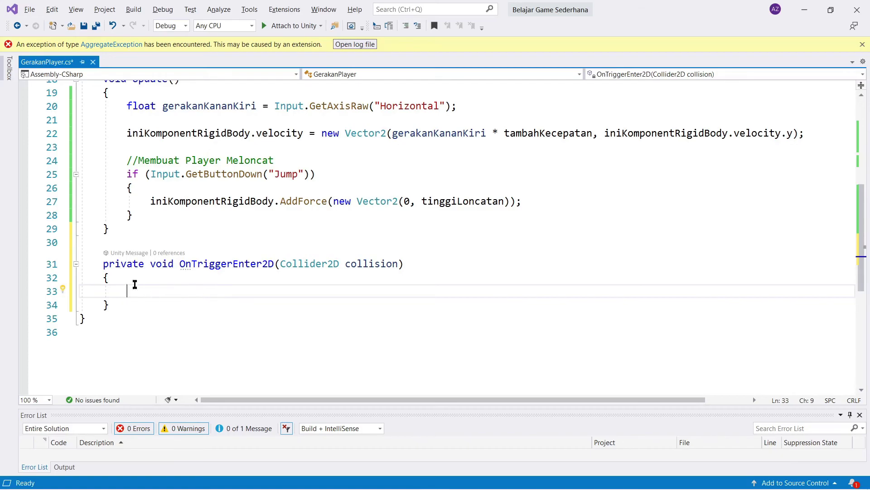
pyautogui.moveTo(103, 263); pyautogui.dragTo(272, 264)
pyautogui.click(185, 275)
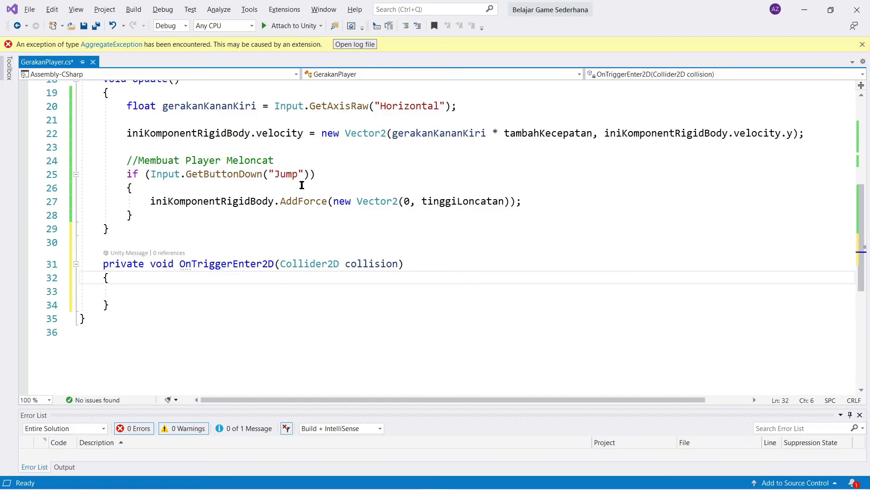
pyautogui.moveTo(103, 263); pyautogui.dragTo(120, 303)
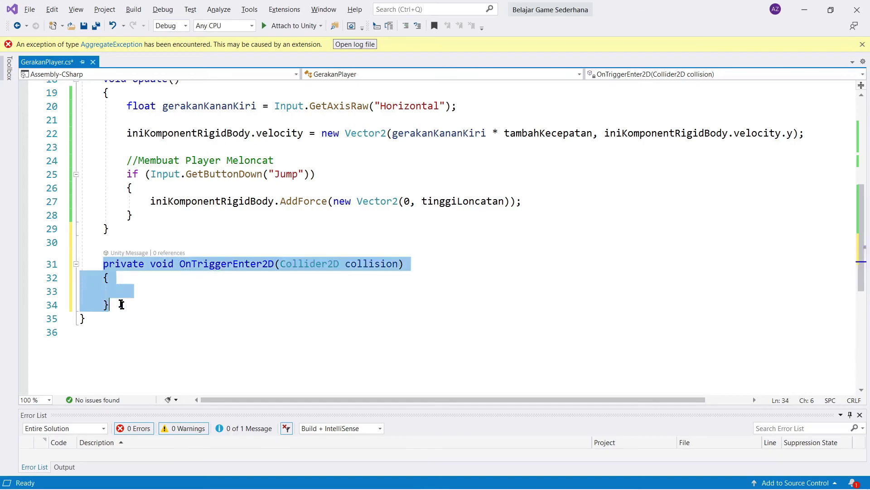
pyautogui.doubleClick(118, 124)
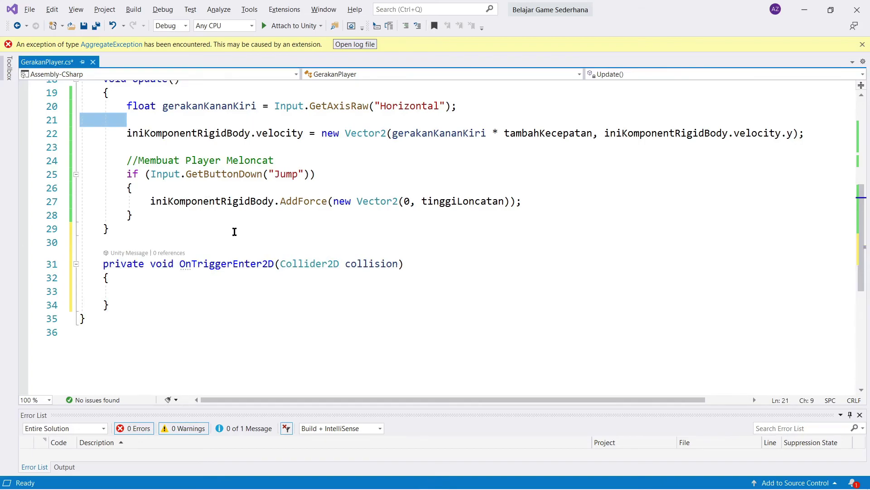
pyautogui.hotkey('alt', 'Tab')
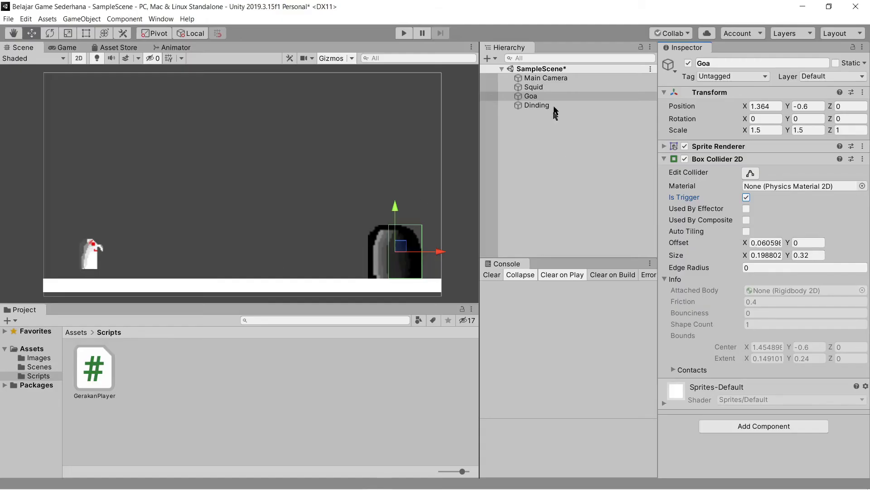
pyautogui.click(544, 79)
pyautogui.click(543, 88)
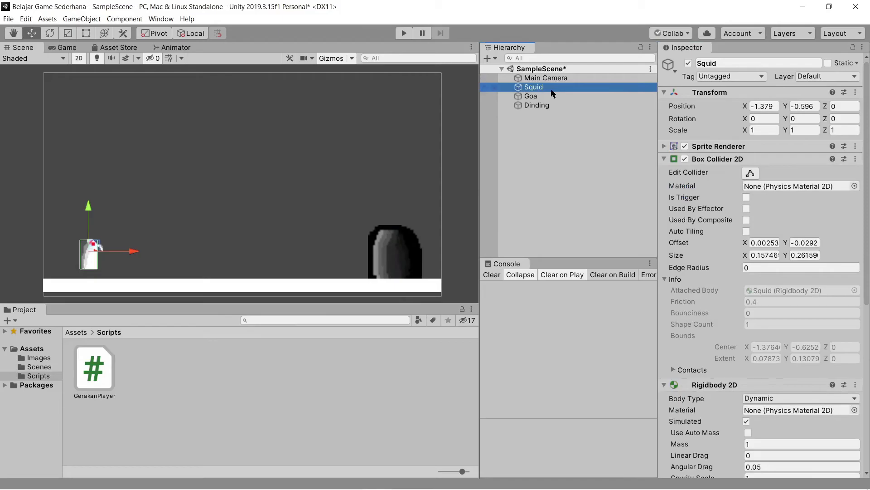
pyautogui.hotkey('alt', 'Tab')
pyautogui.click(126, 291)
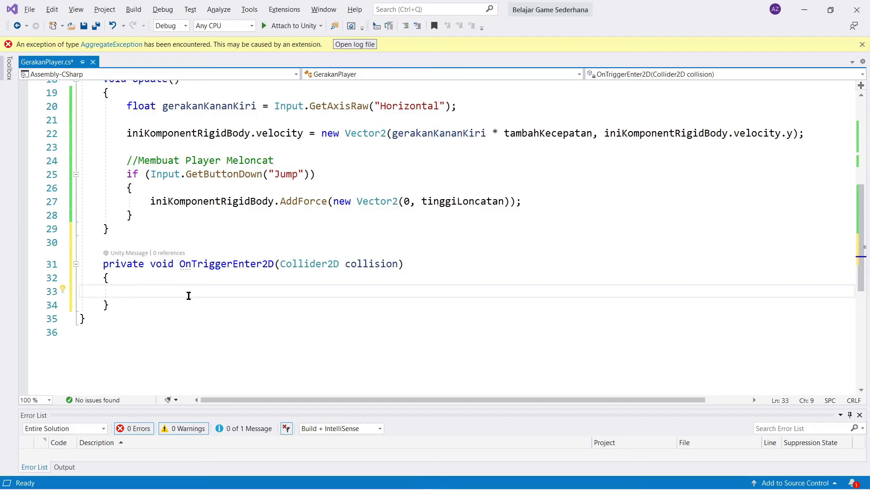
# Step: Write an if block in OnTriggerEnter2D testing collision.name == "Goa"
pyautogui.write('i')
pyautogui.write('f')
pyautogui.press('Tab')
pyautogui.press('Tab')
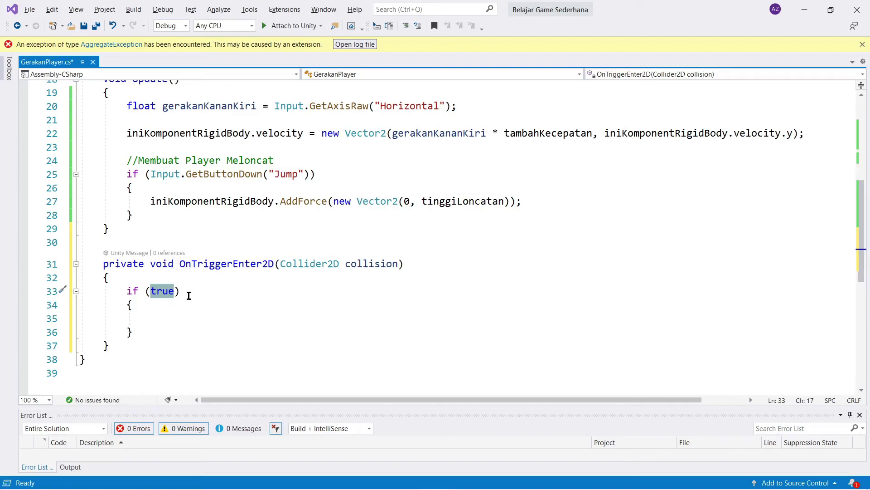
pyautogui.write('coll')
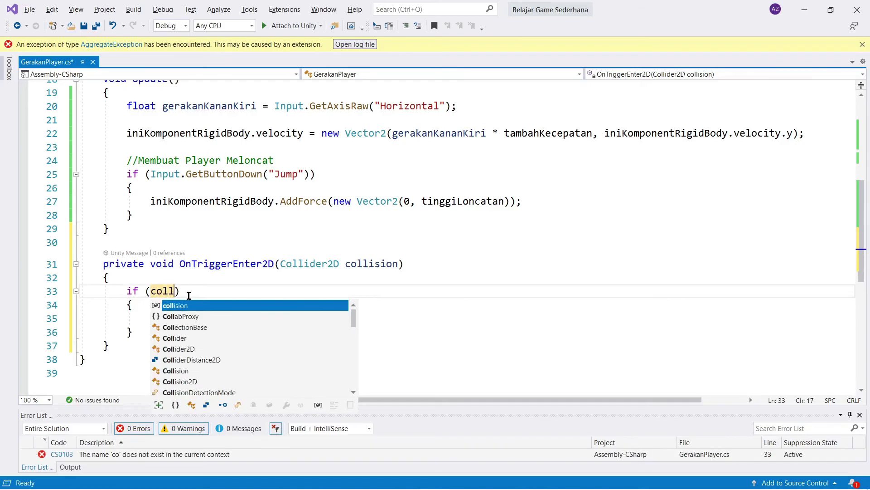
pyautogui.press('Tab')
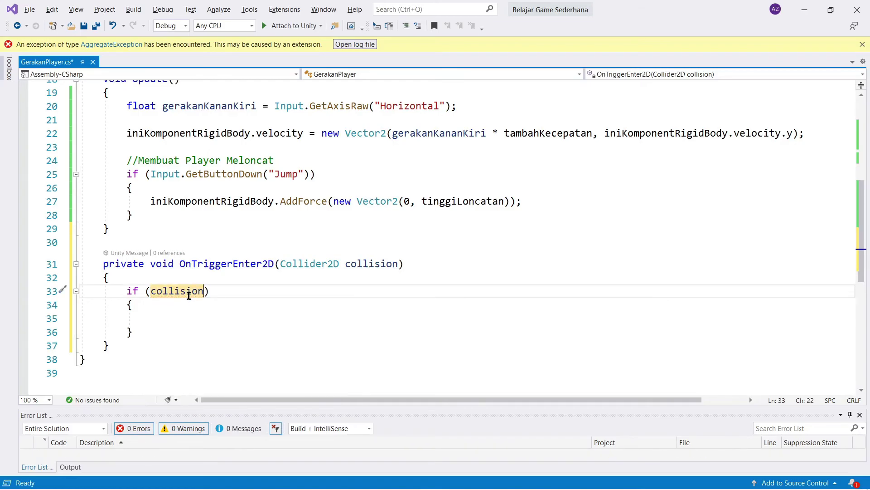
pyautogui.write('.na')
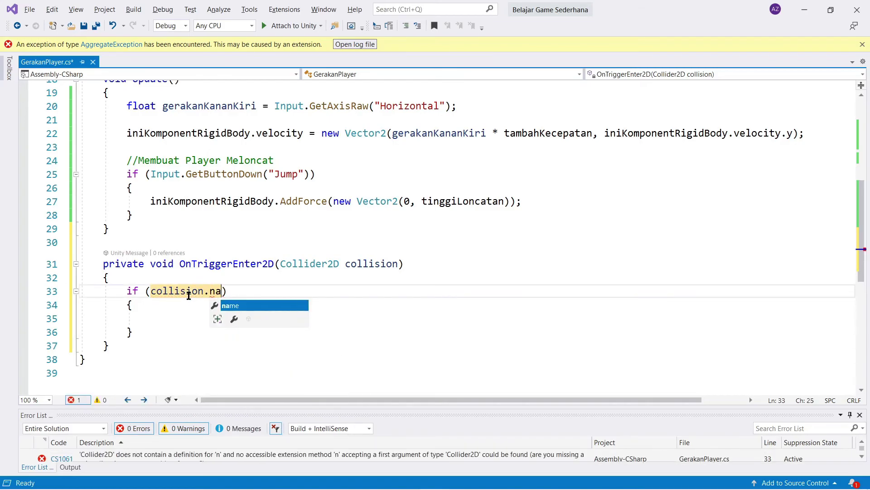
pyautogui.write('me ==')
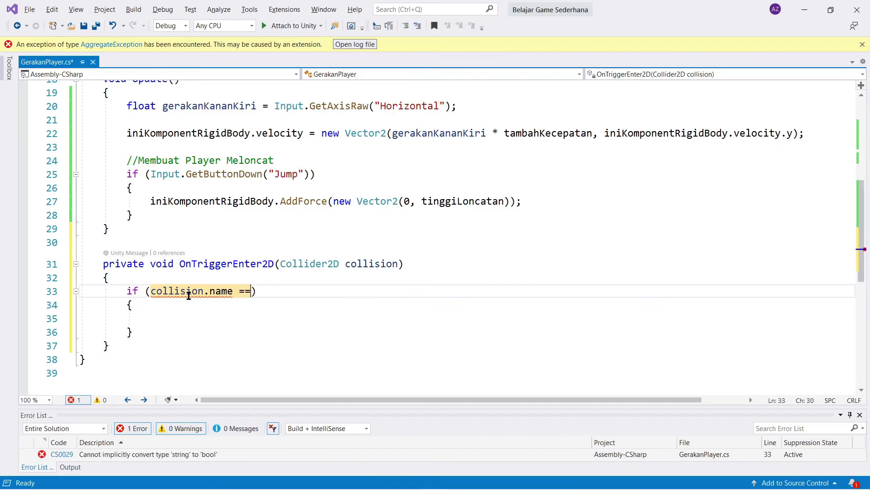
pyautogui.write(' "Goa')
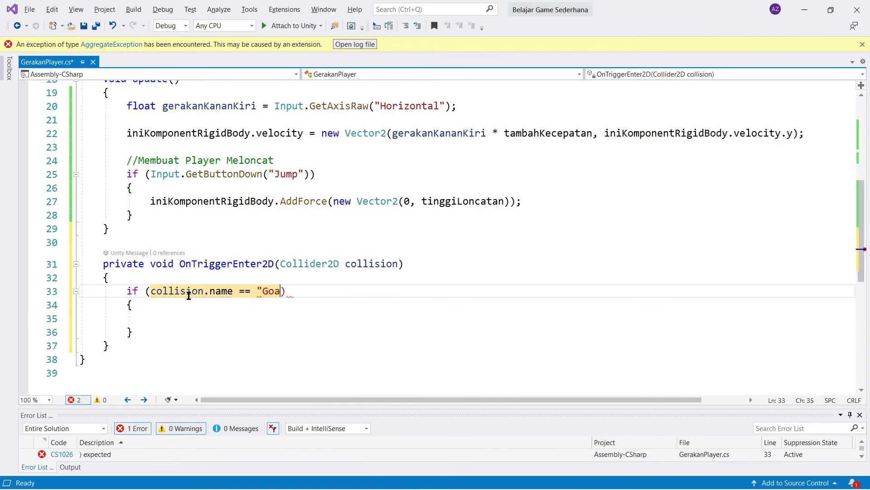
pyautogui.write('"')
# Step: Add Debug.Log("Selamat Anda MENANG!!!!!!!"); inside the if block and save the script
pyautogui.press('Down')
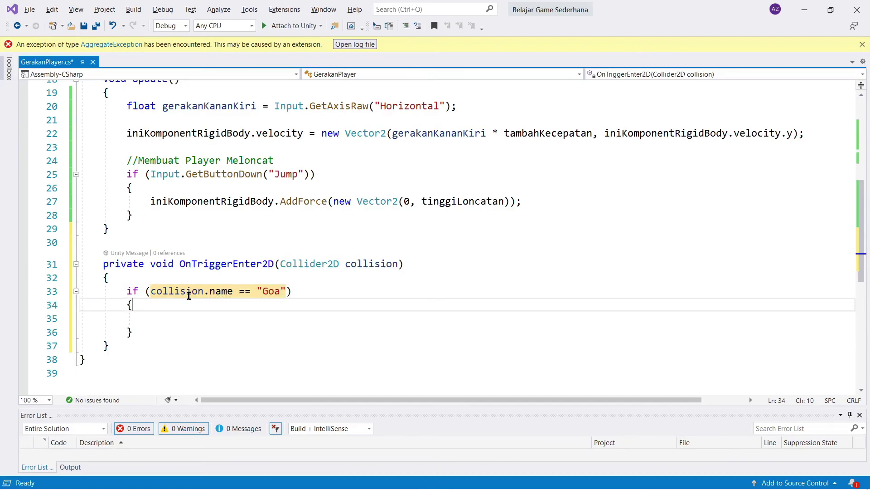
pyautogui.press('Down')
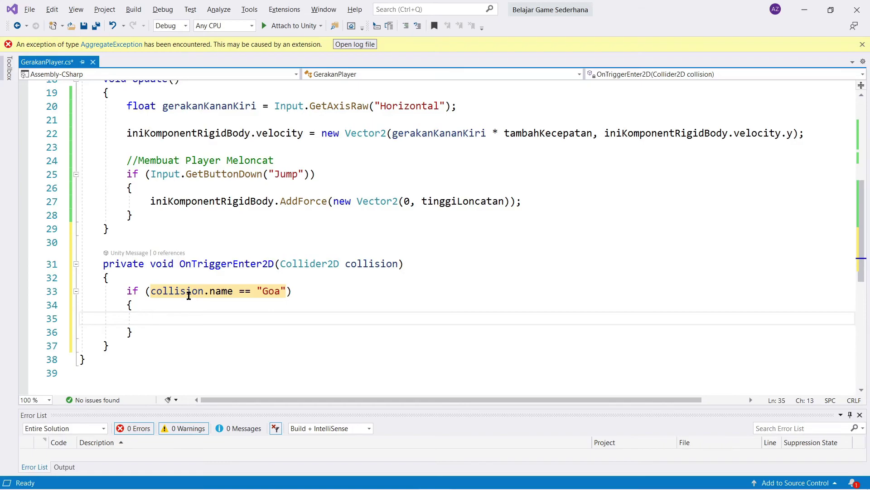
pyautogui.write('Debug')
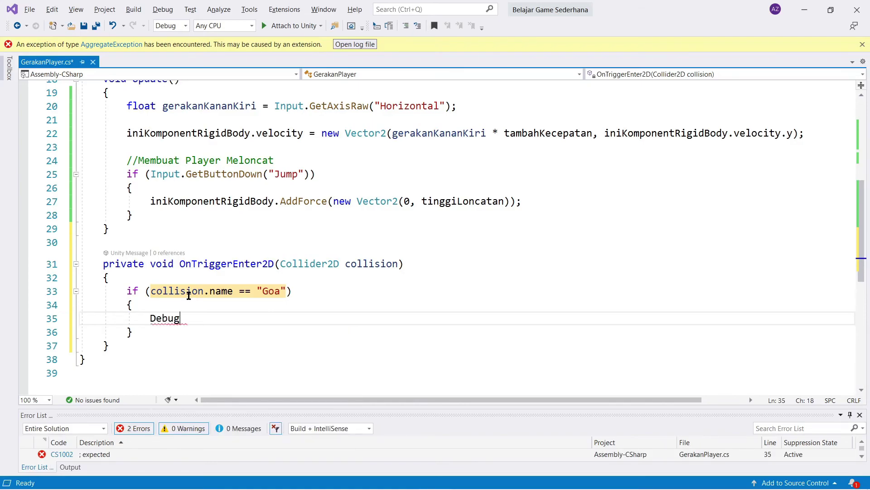
pyautogui.write('.log')
pyautogui.press('Tab')
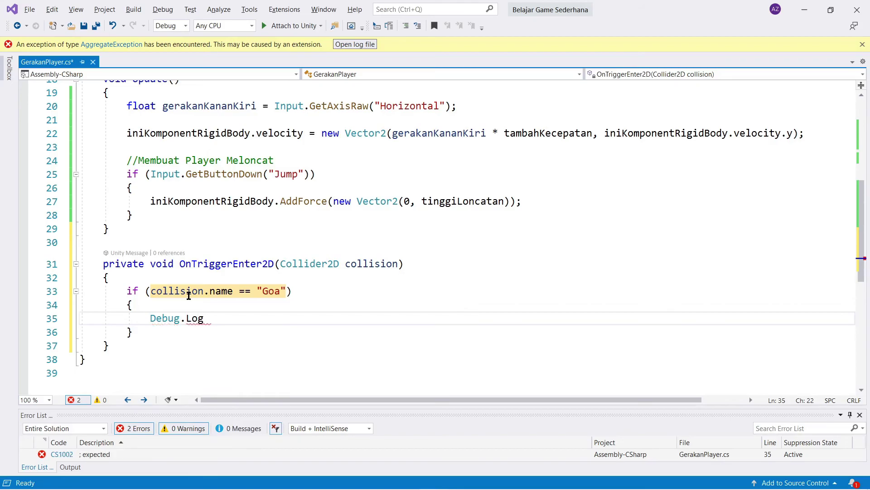
pyautogui.write('("Selam')
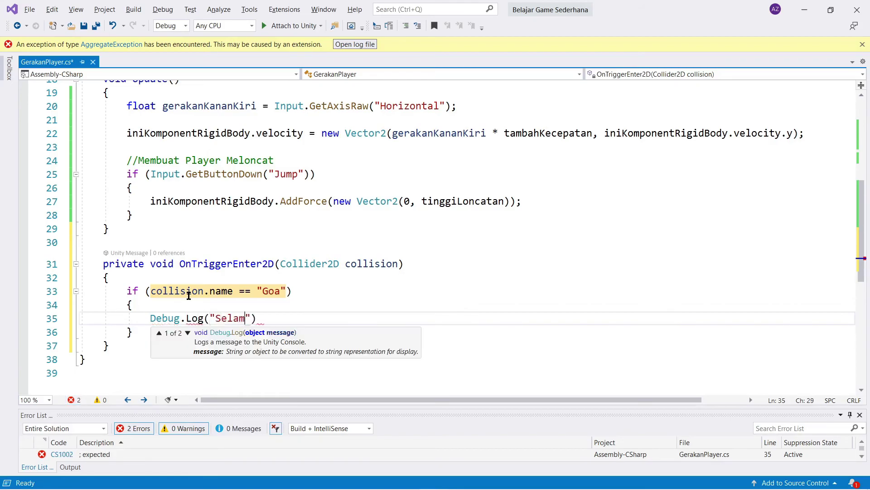
pyautogui.write('at Anda MENA')
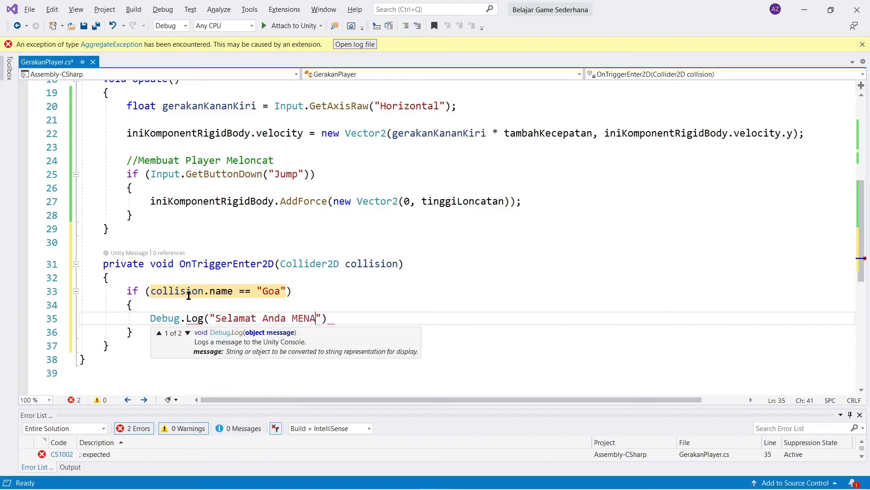
pyautogui.write('NG!!!!!!!")')
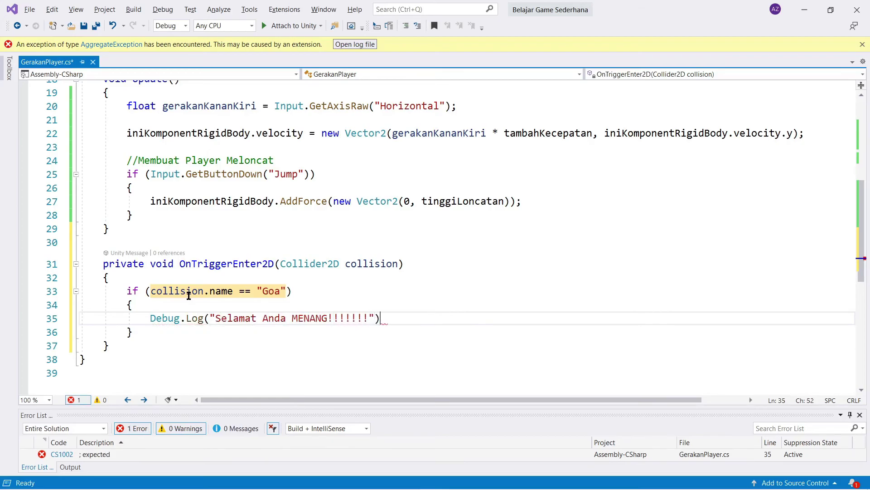
pyautogui.write(';')
pyautogui.hotkey('ctrl', 's')
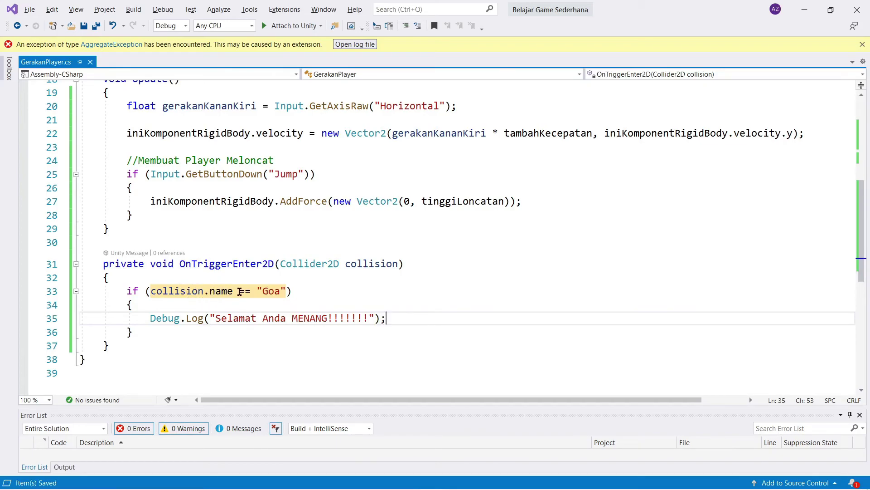
pyautogui.hotkey('alt', 'Tab')
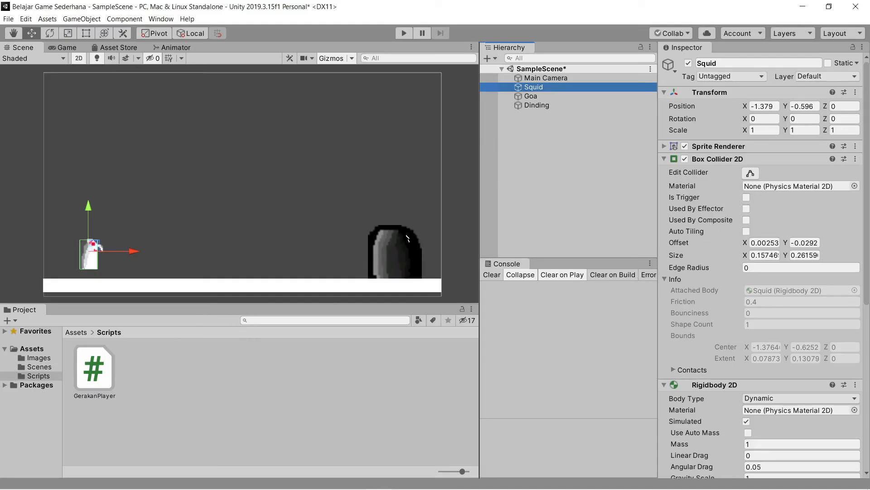
# Step: Check the Goa object's name in the Unity Hierarchy against the script
pyautogui.click(407, 237)
pyautogui.hotkey('alt', 'Tab')
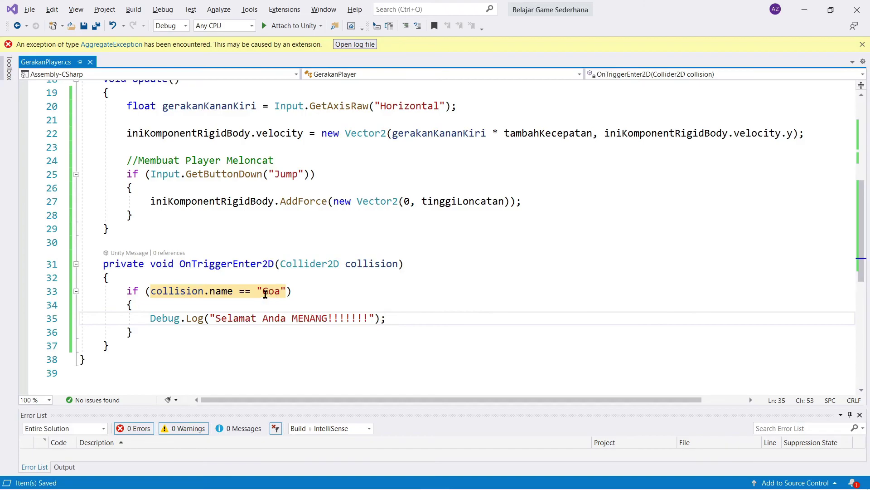
pyautogui.hotkey('alt', 'Tab')
pyautogui.click(539, 97)
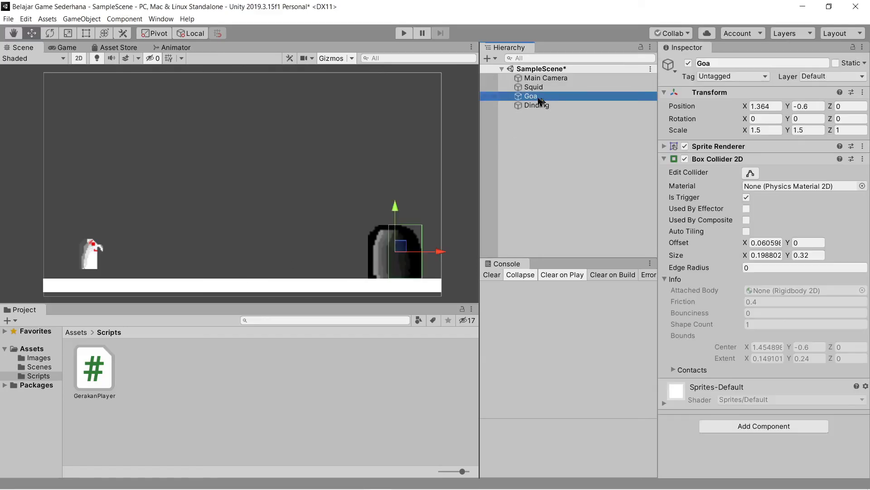
pyautogui.hotkey('alt', 'Tab')
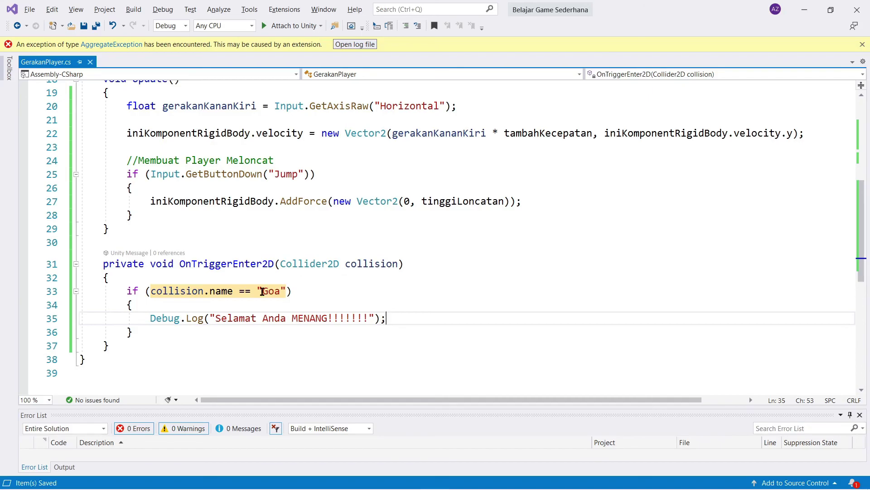
# Step: Highlight the name test and the win-message Debug.Log line in GerakanPlayer.cs
pyautogui.moveTo(209, 292); pyautogui.dragTo(233, 291)
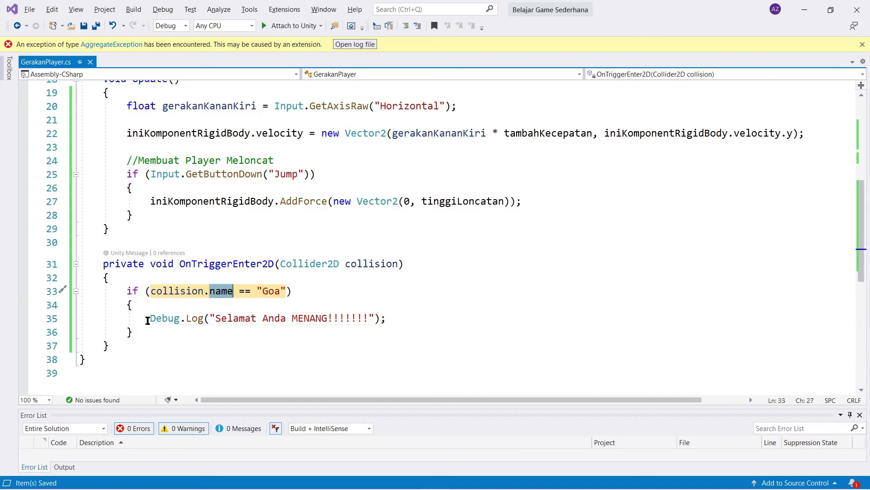
pyautogui.moveTo(148, 320); pyautogui.dragTo(404, 319)
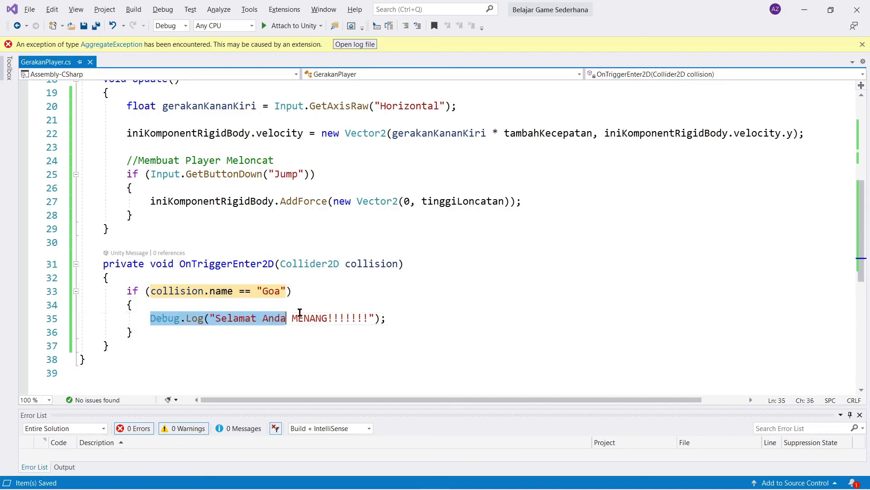
pyautogui.click(401, 323)
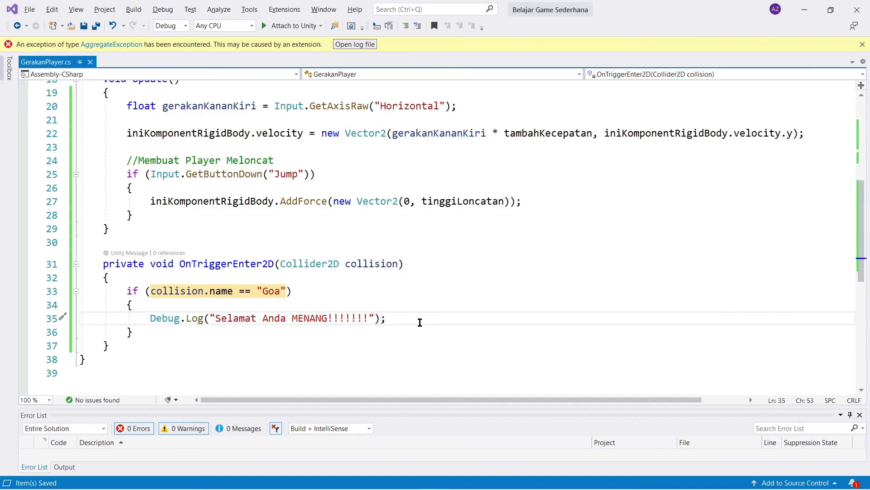
# Step: Add Destroy(this.gameObject); below the win message in the if block
pyautogui.press('Return')
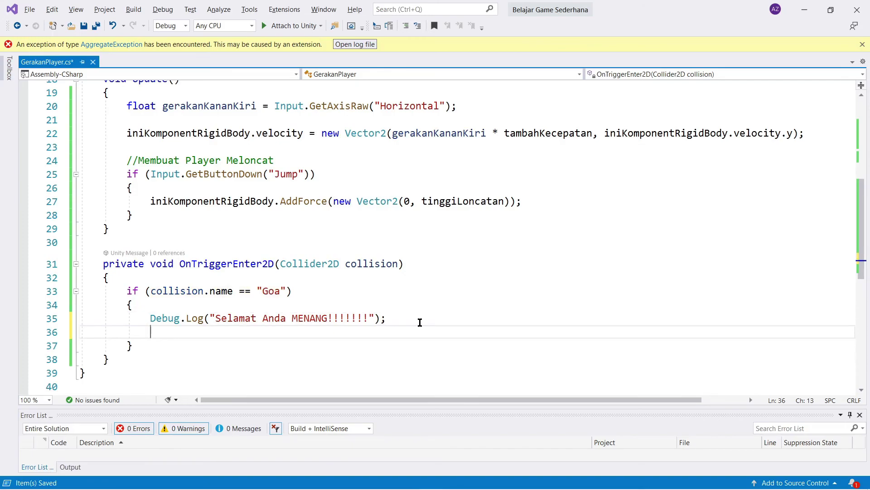
pyautogui.write('P')
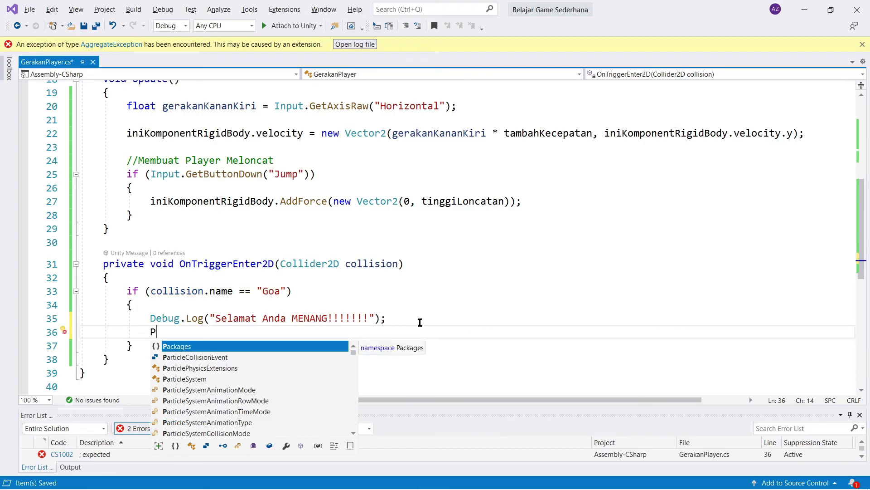
pyautogui.press('BackSpace')
pyautogui.write('De')
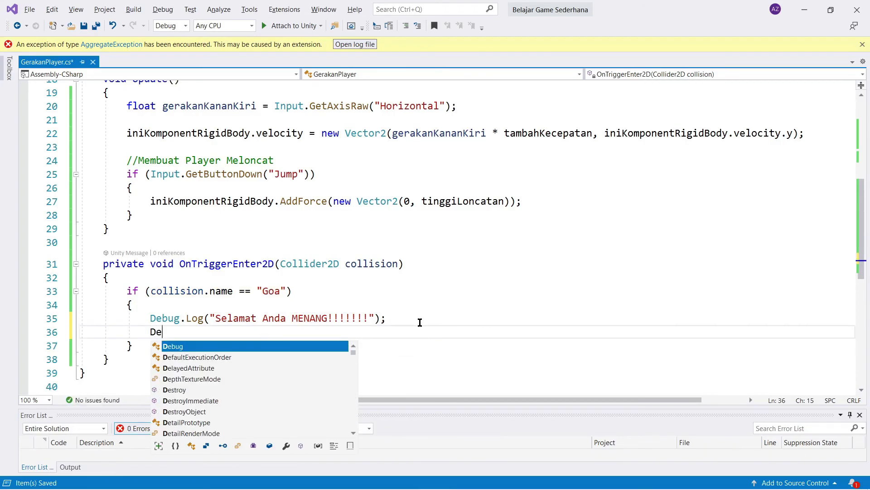
pyautogui.write('s')
pyautogui.press('Tab')
pyautogui.write('(')
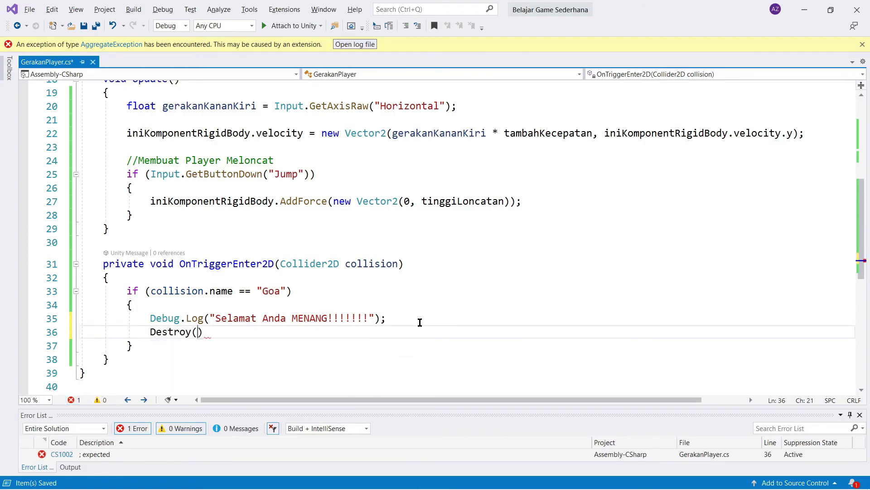
pyautogui.write('this')
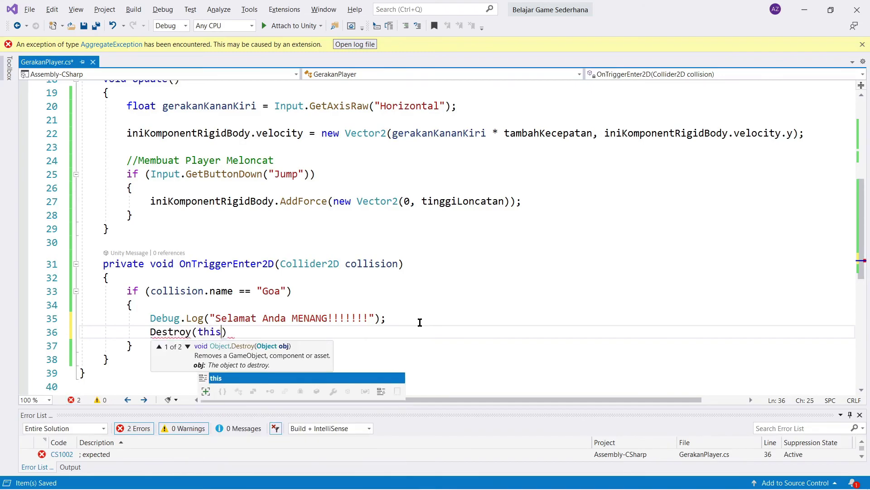
pyautogui.write('.')
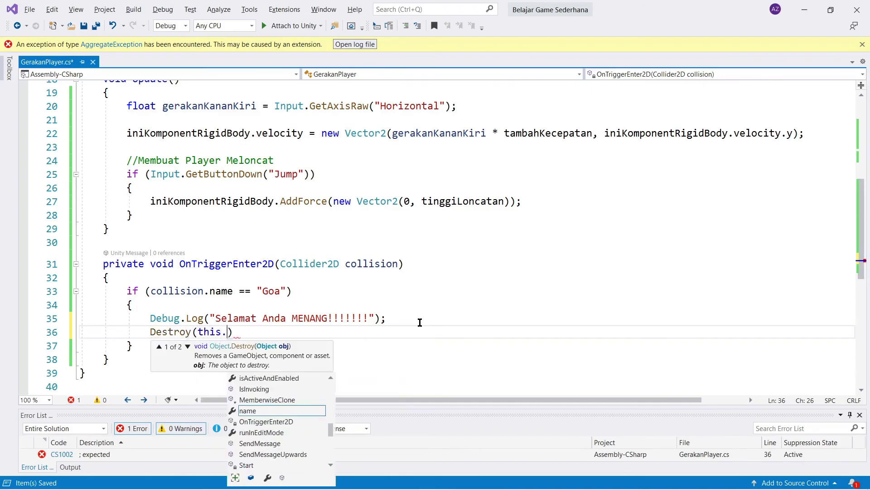
pyautogui.write('ga')
pyautogui.press('Tab')
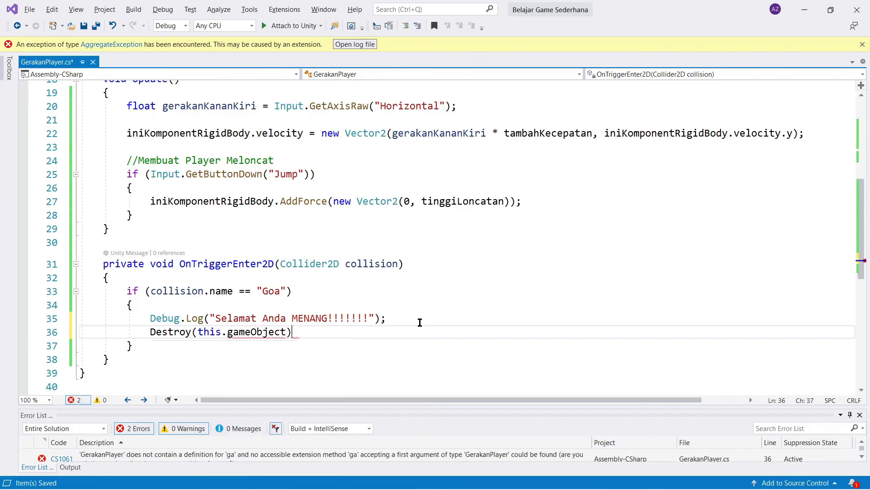
pyautogui.write(');')
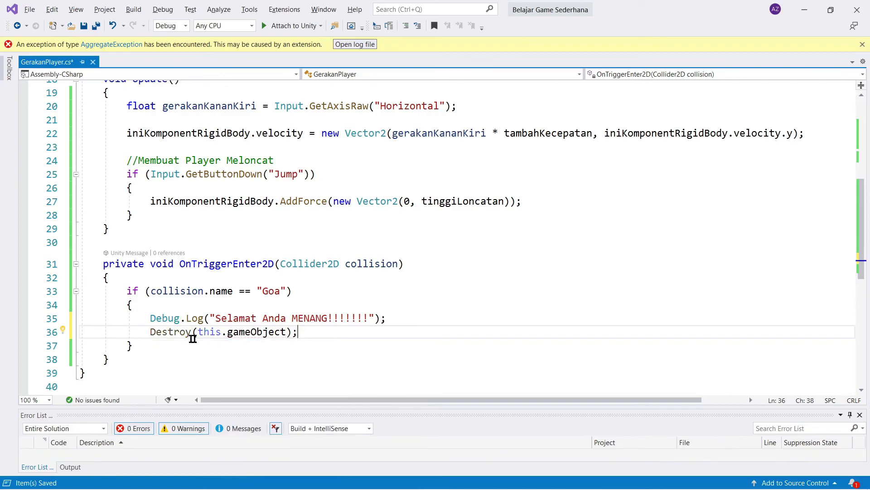
# Step: Highlight 'this' and the Destroy statement on line 36, then save the script
pyautogui.moveTo(199, 332); pyautogui.dragTo(221, 332)
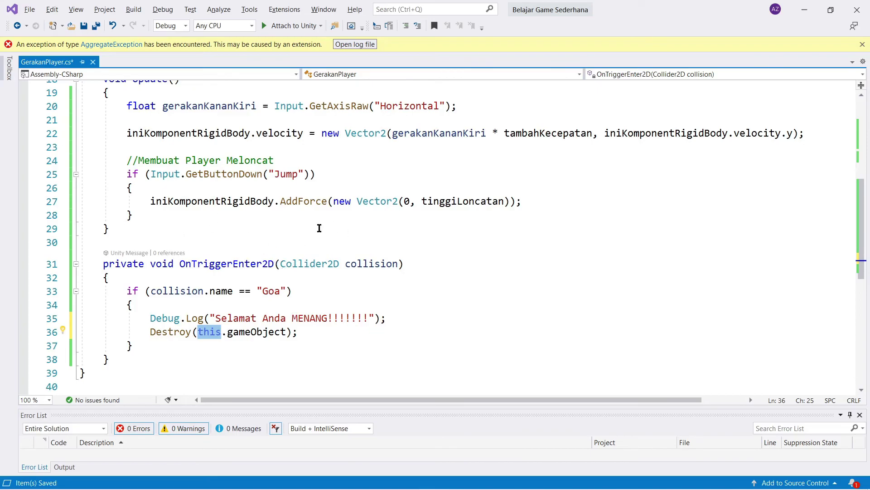
pyautogui.click(243, 359)
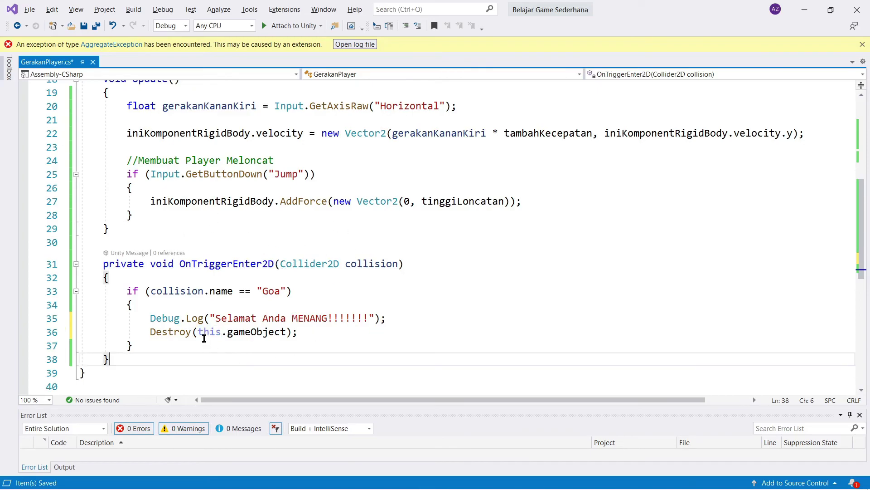
pyautogui.moveTo(198, 333); pyautogui.dragTo(223, 334)
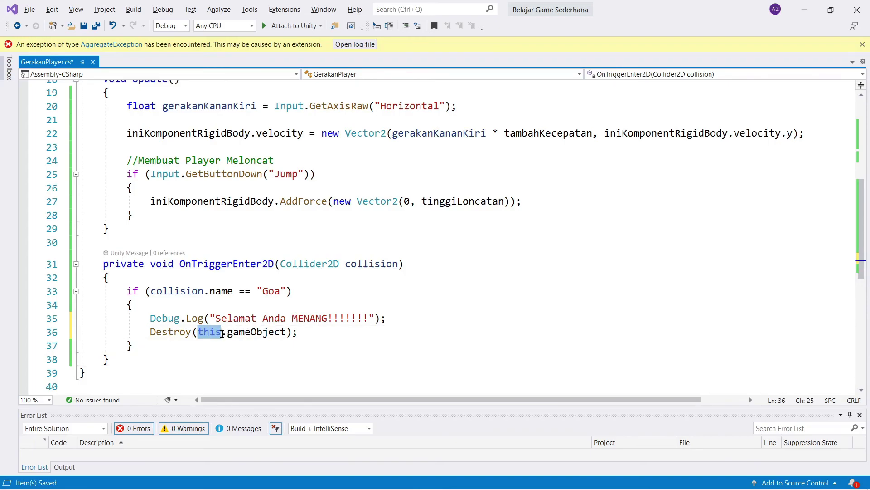
pyautogui.moveTo(146, 332); pyautogui.dragTo(291, 331)
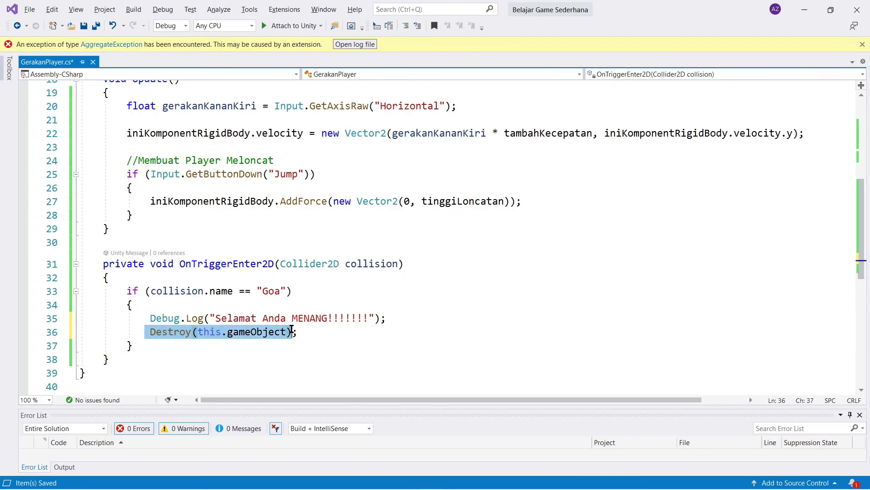
pyautogui.click(316, 331)
pyautogui.hotkey('ctrl', 's')
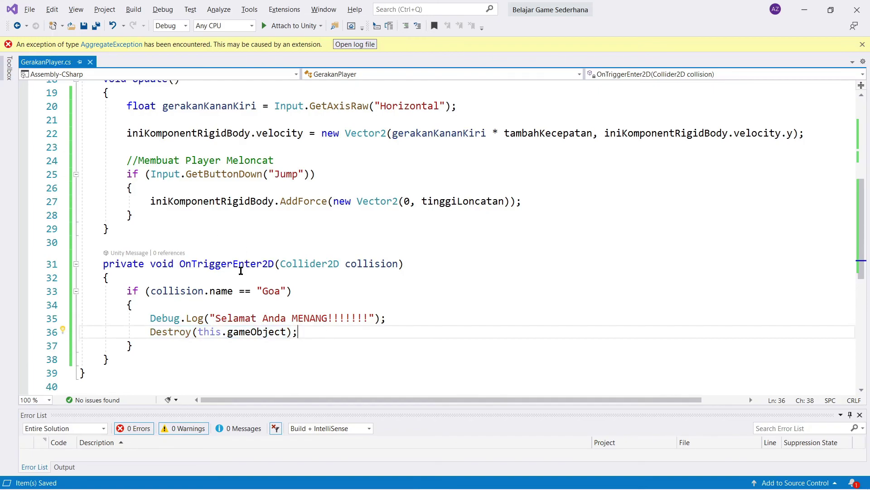
pyautogui.hotkey('alt', 'Tab')
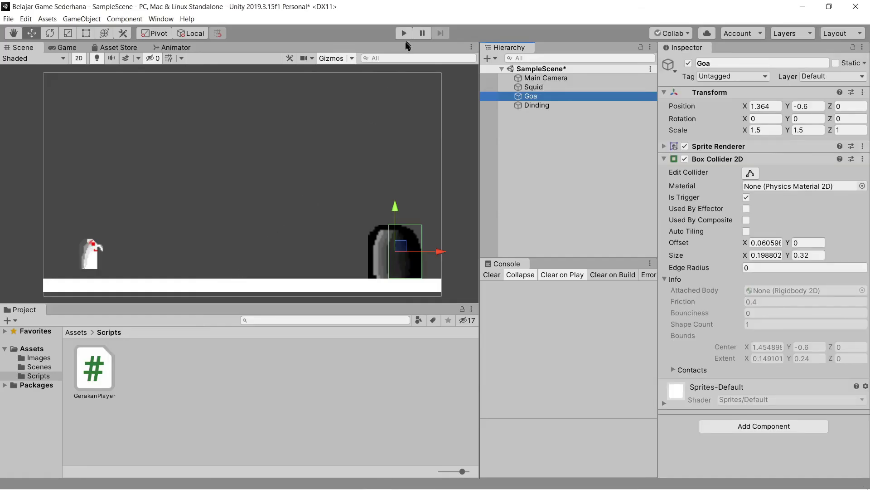
# Step: Enter Play mode and move Squid right, jumping, into the Goa cave
pyautogui.click(404, 33)
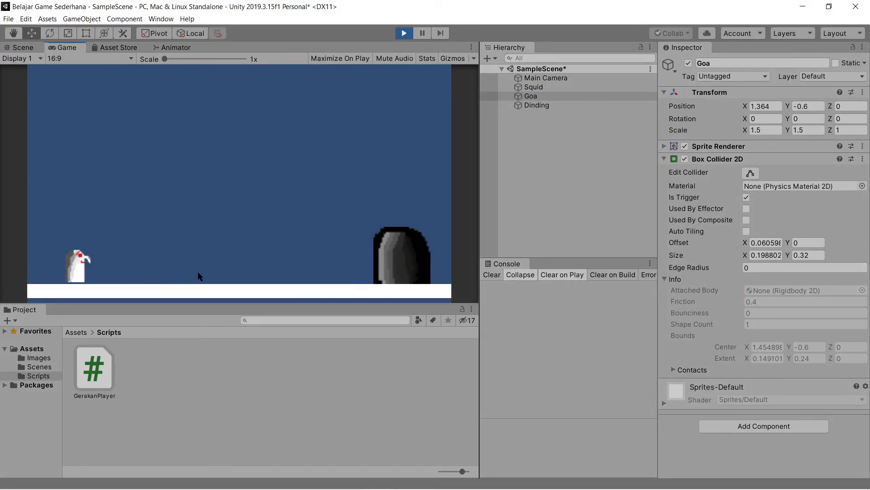
pyautogui.moveTo(408, 485)
pyautogui.click(349, 478)
pyautogui.click(349, 478)
pyautogui.press('Right')
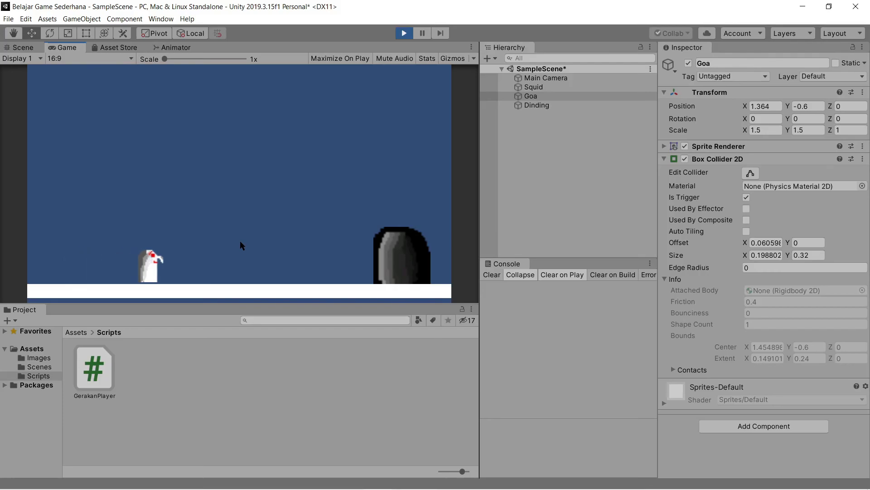
pyautogui.press('space')
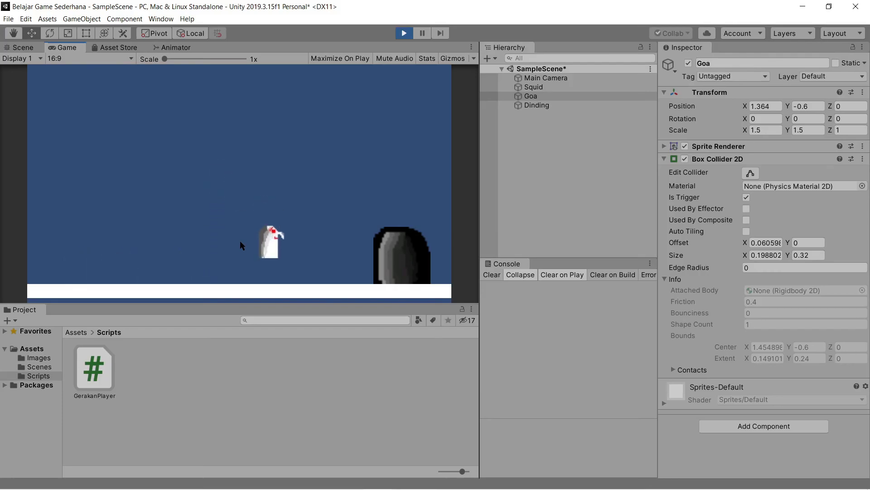
pyautogui.press('Right')
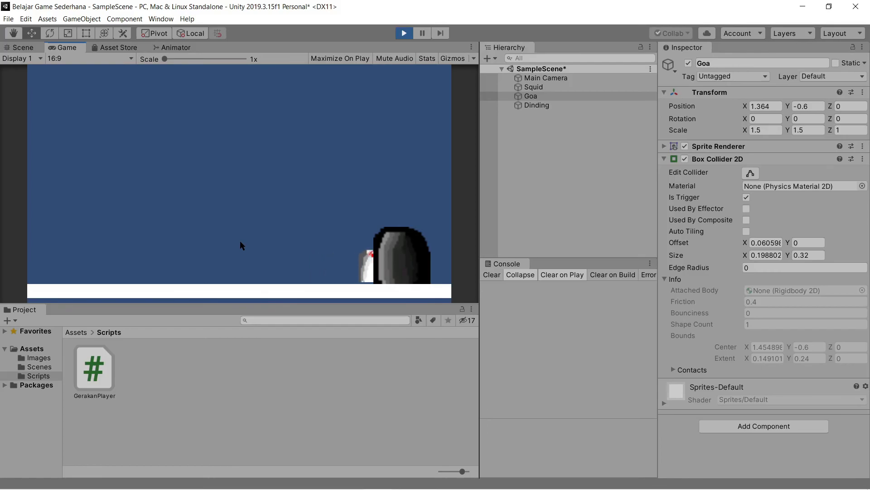
pyautogui.press('Right')
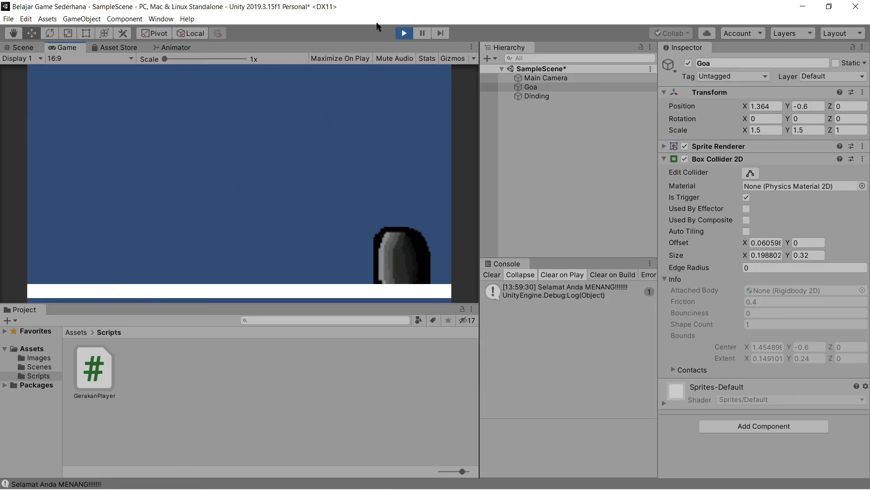
# Step: Stop Play mode after the win message appears and deselect Goa
pyautogui.click(403, 33)
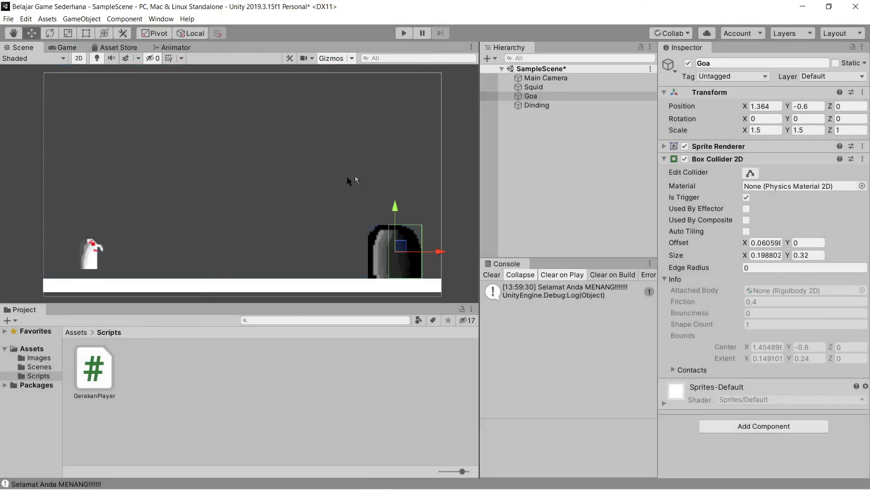
pyautogui.click(320, 187)
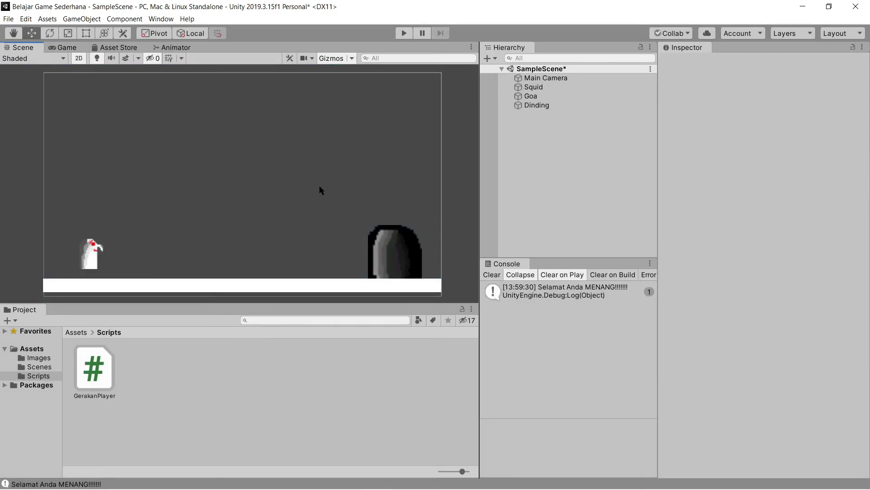
pyautogui.hotkey('alt', 'Tab')
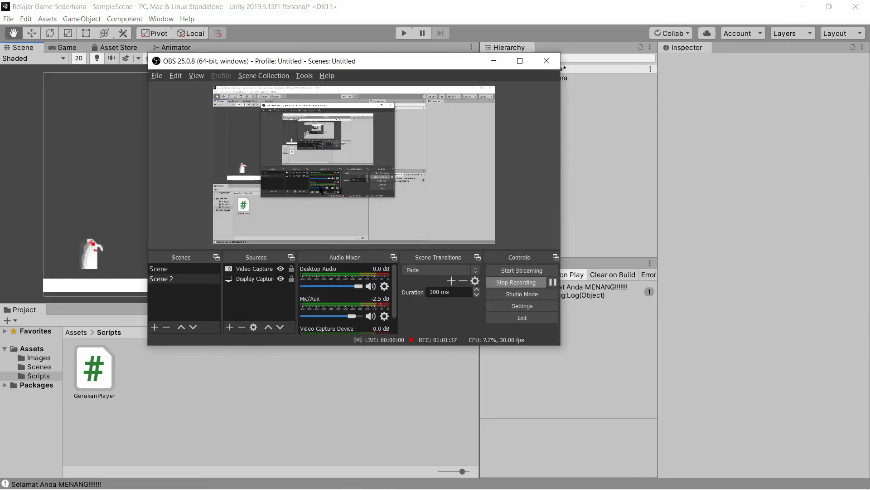
pyautogui.hotkey('alt', 'Tab')
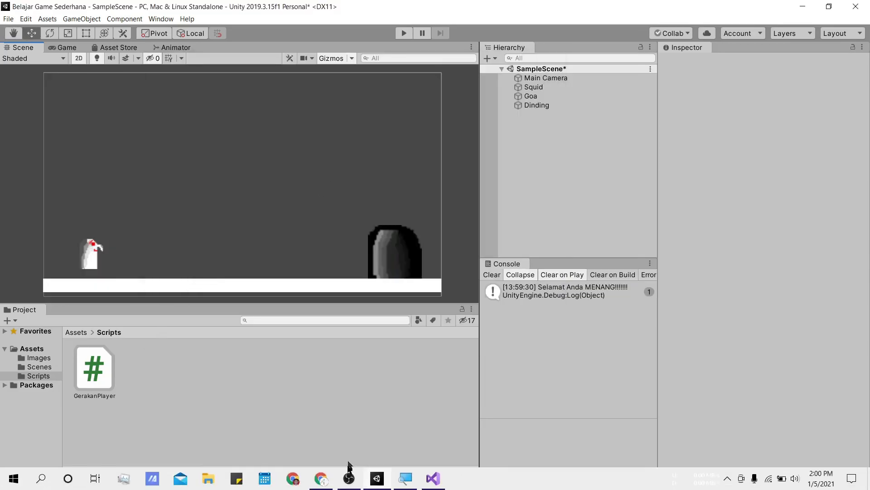
pyautogui.moveTo(323, 478)
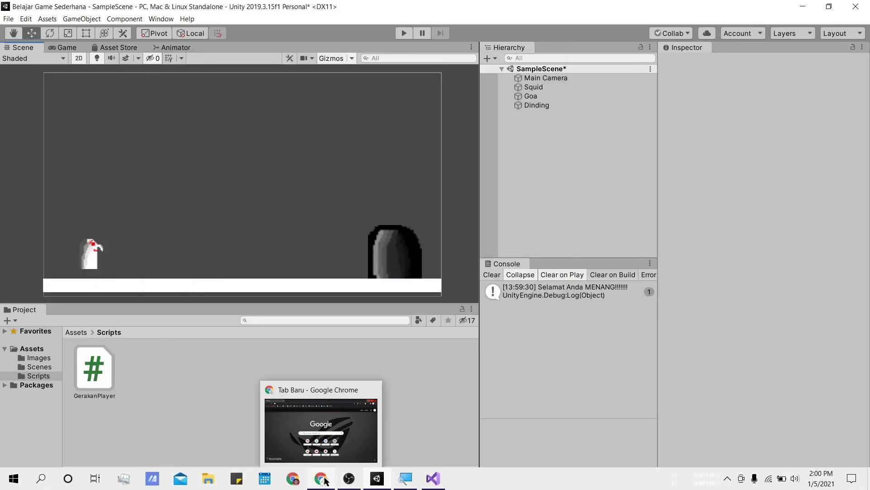
pyautogui.click(433, 478)
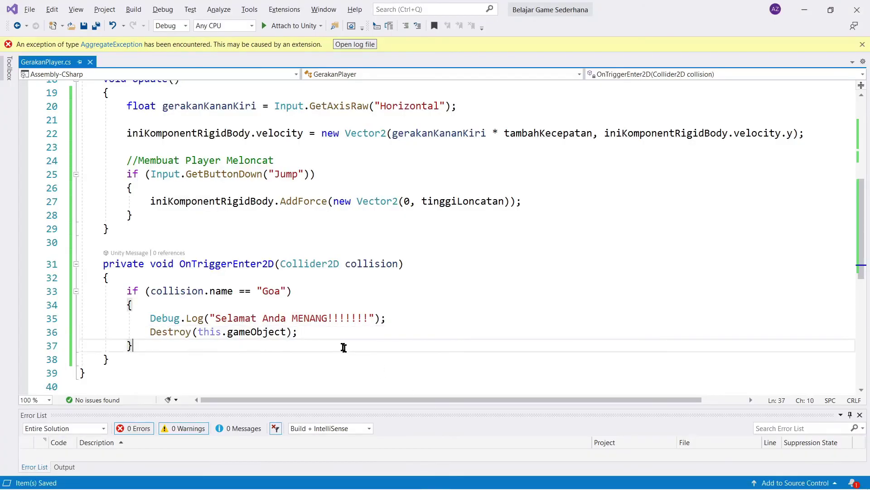
pyautogui.moveTo(324, 368); pyautogui.dragTo(443, 200)
pyautogui.scroll(5, 444, 191)
pyautogui.click(445, 177)
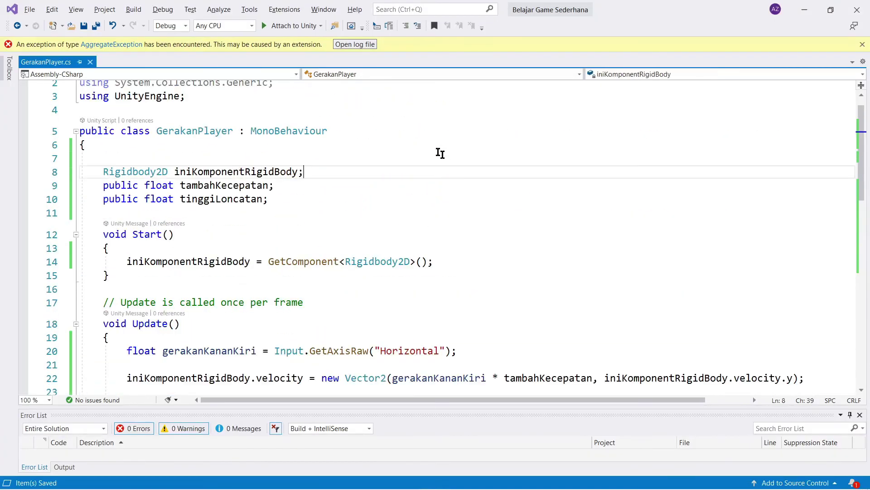
pyautogui.moveTo(440, 153); pyautogui.dragTo(431, 208)
pyautogui.scroll(-2, 433, 206)
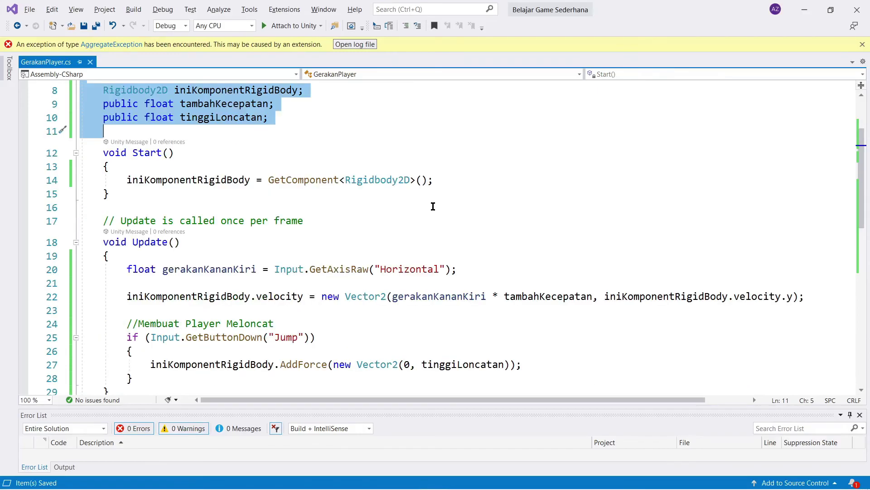
pyautogui.scroll(-2, 443, 207)
pyautogui.scroll(-5, 442, 210)
pyautogui.scroll(2, 442, 272)
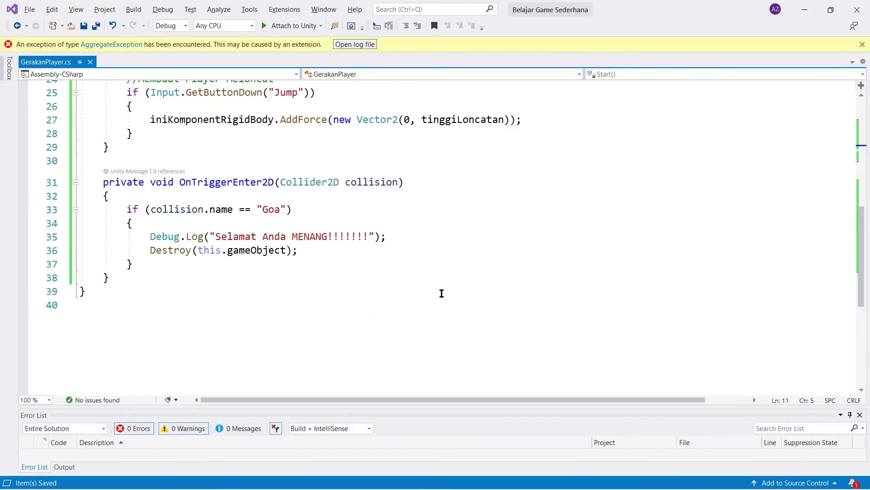
pyautogui.scroll(8, 439, 294)
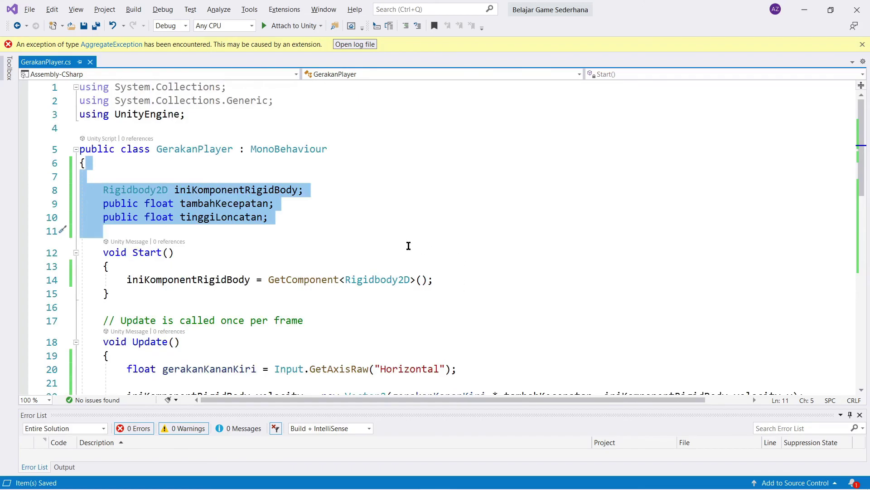
pyautogui.click(410, 247)
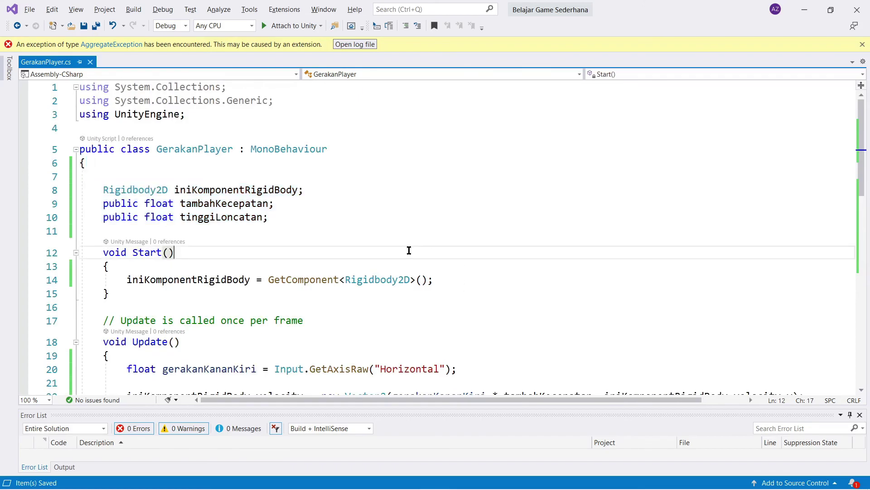
pyautogui.moveTo(334, 487)
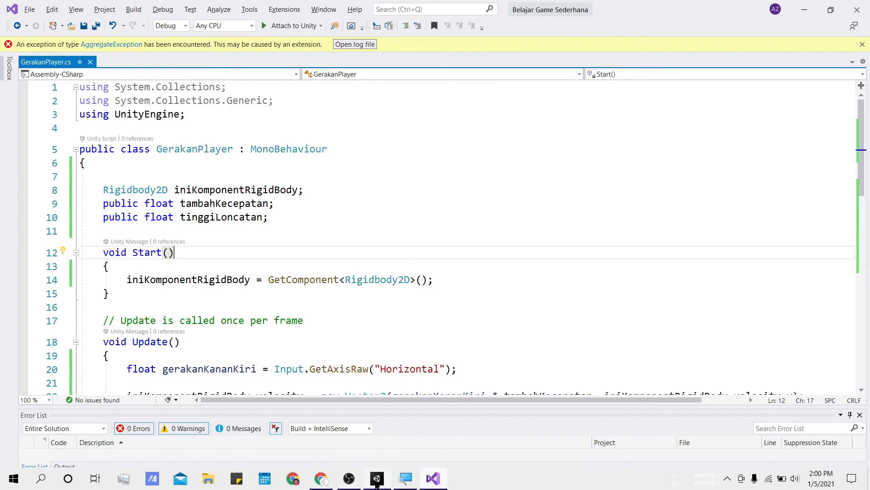
pyautogui.click(377, 485)
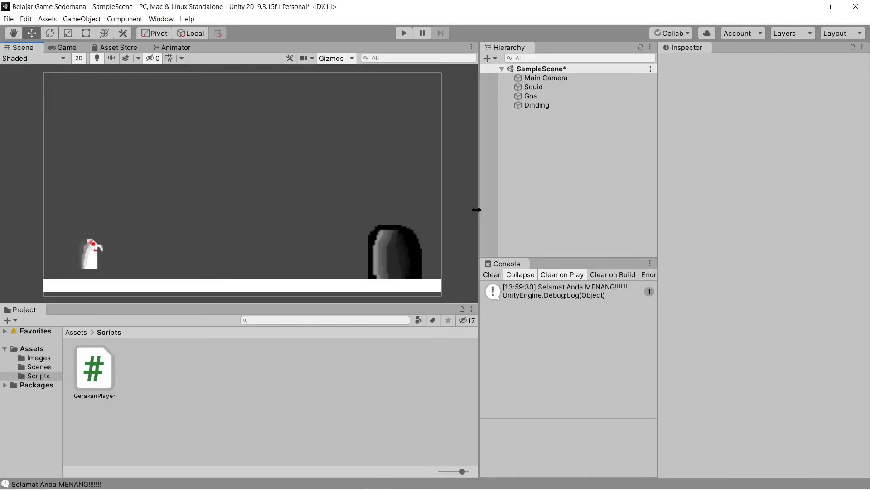
# Step: Widen the Scene view, then replay, jumping Squid into Goa, and stop play
pyautogui.moveTo(476, 209); pyautogui.dragTo(490, 209)
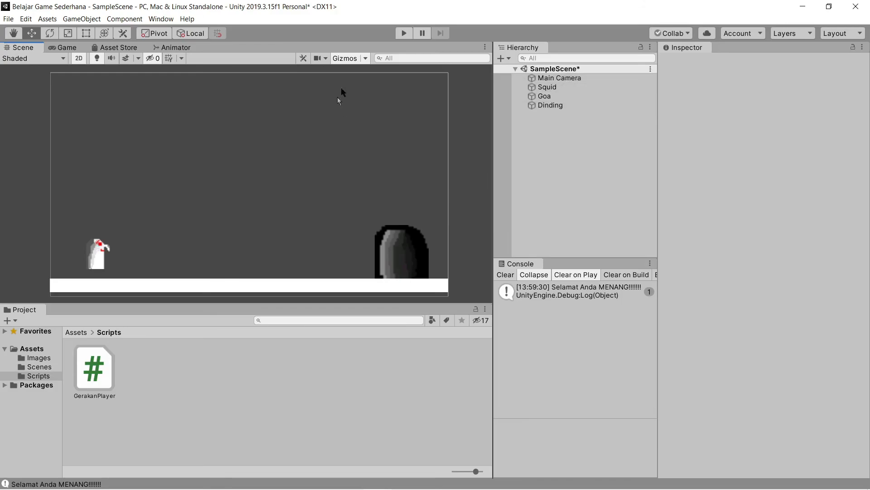
pyautogui.click(404, 33)
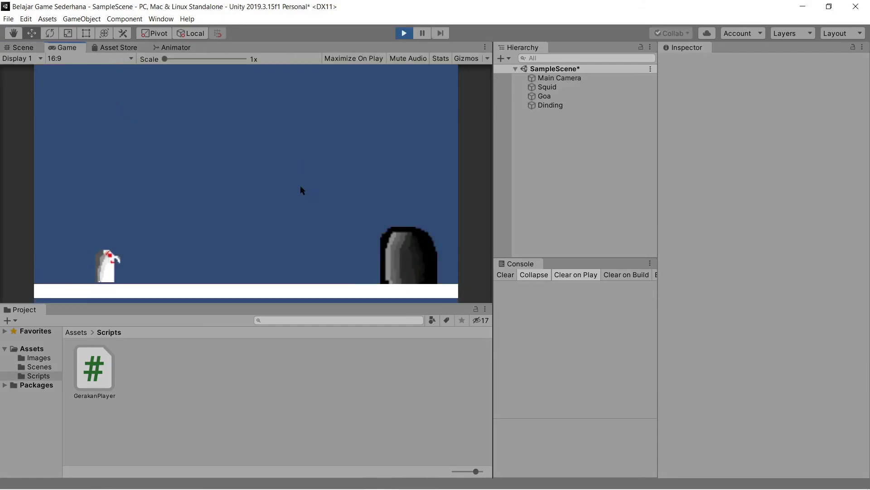
pyautogui.press('space')
pyautogui.press('space')
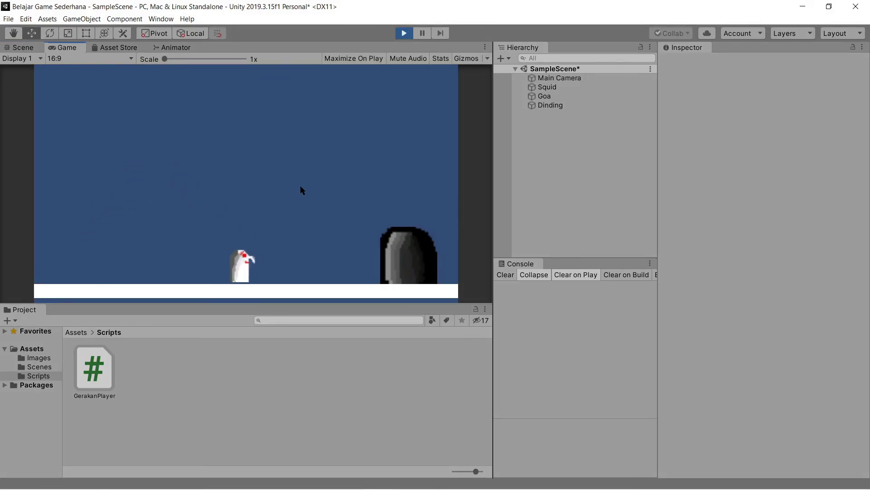
pyautogui.press('space')
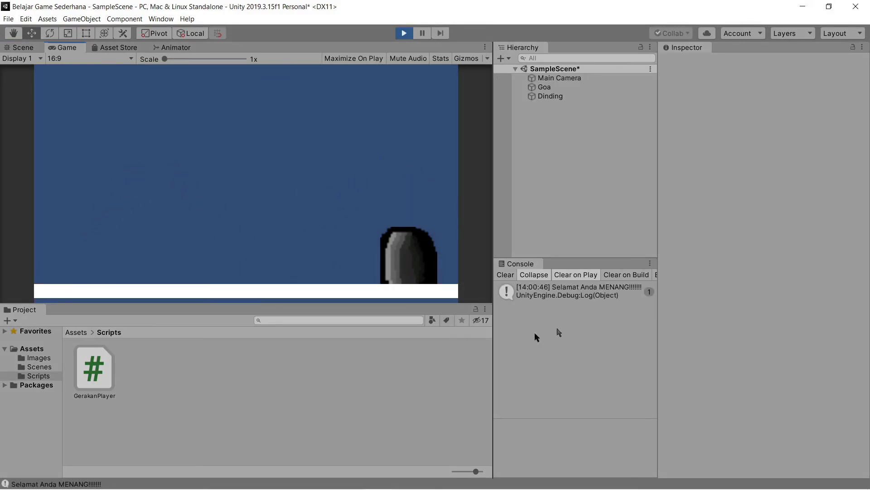
pyautogui.click(405, 34)
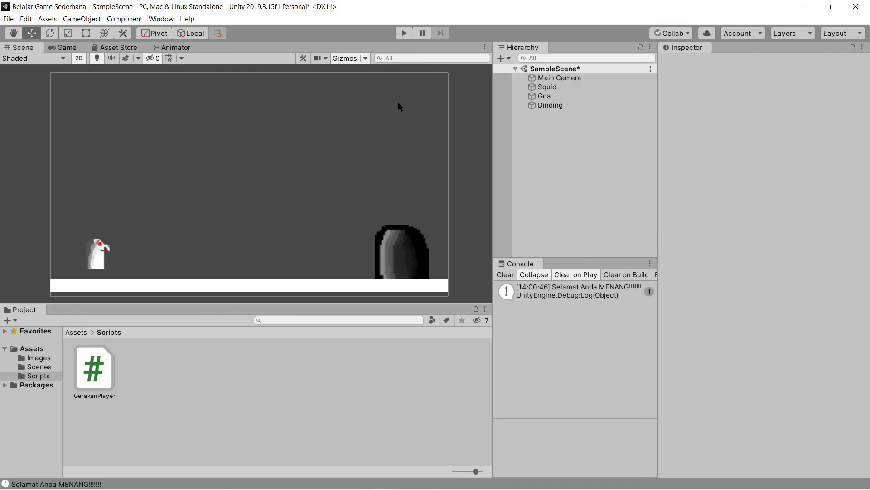
pyautogui.click(359, 484)
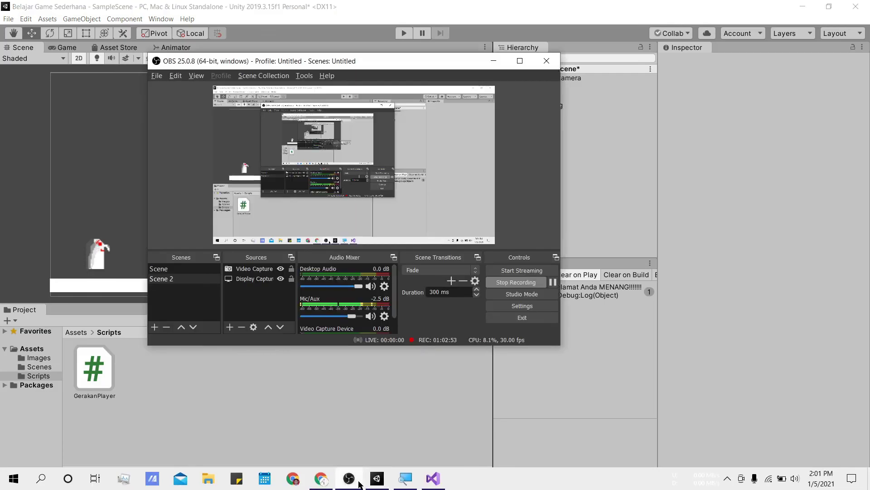
pyautogui.click(357, 394)
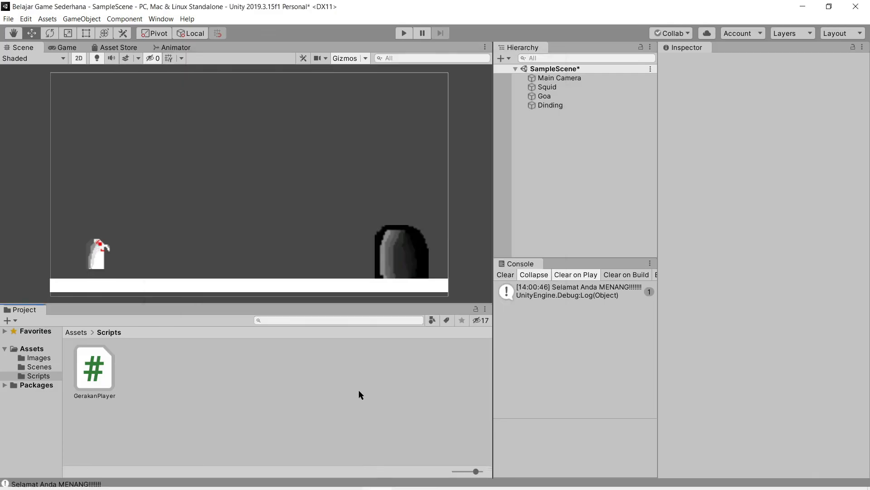